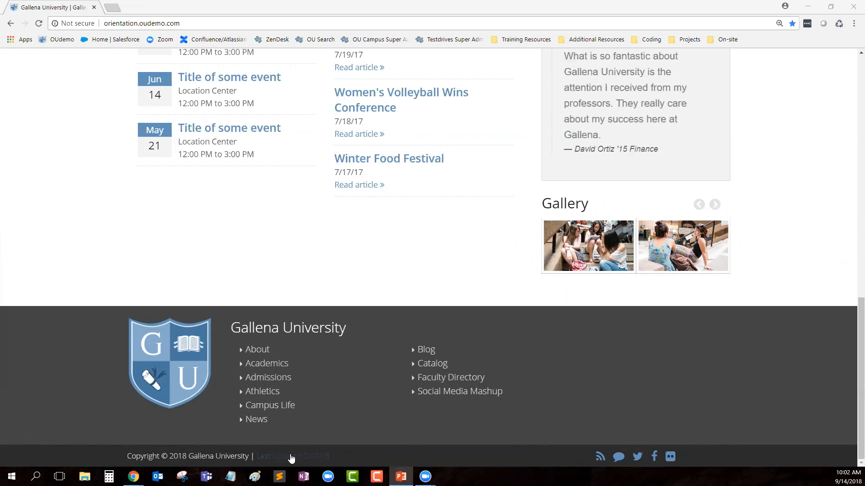
Step: Open the Library page under Academics on the live Gallena University site and scroll to its footer
scroll(580, 391, up, 15)
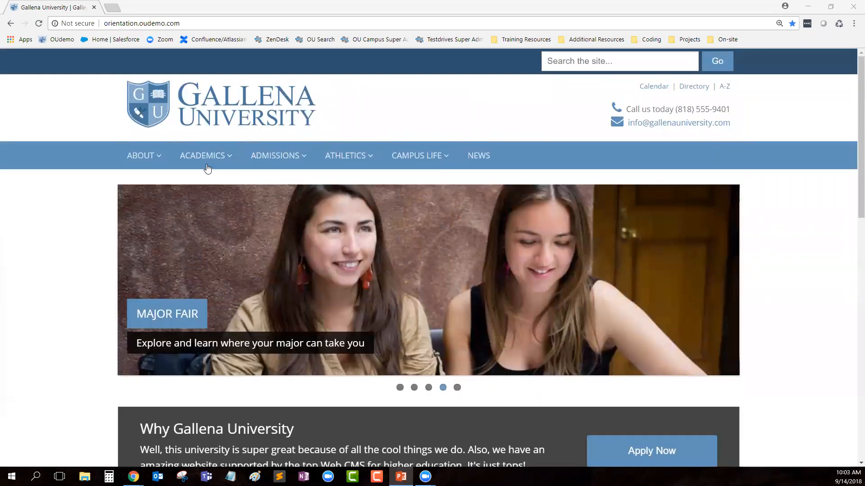
mouse_move(207, 165)
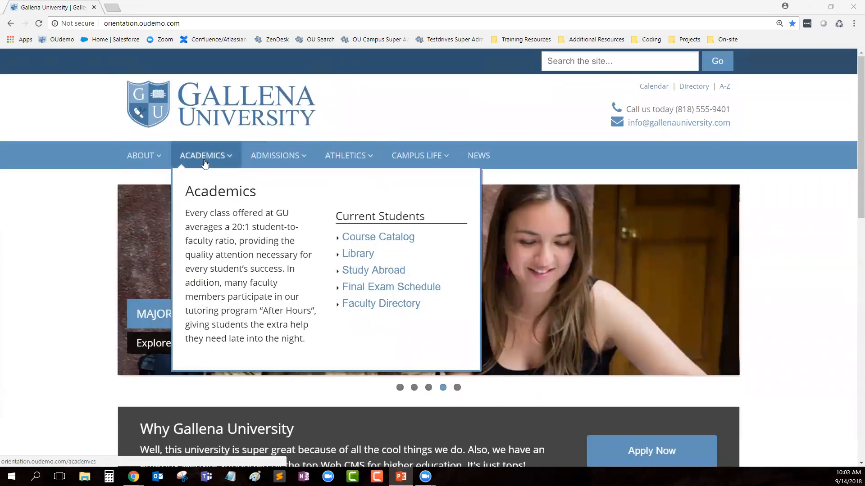
click(363, 258)
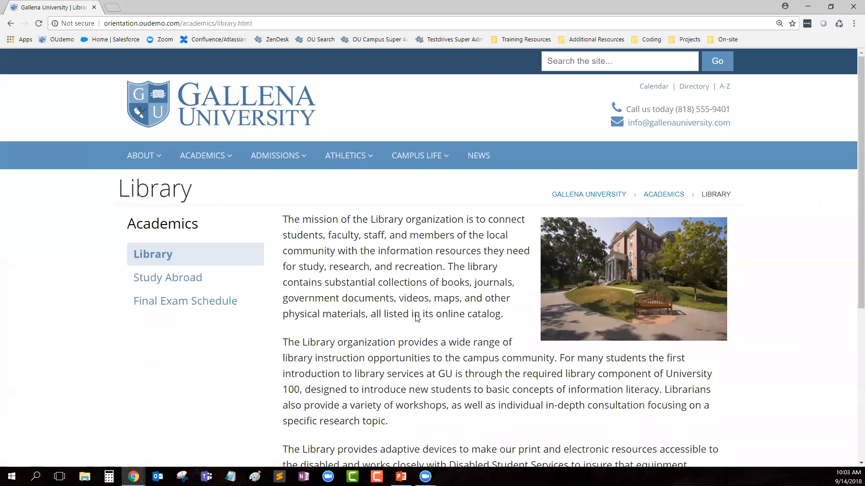
scroll(416, 320, down, 1)
scroll(416, 320, down, 5)
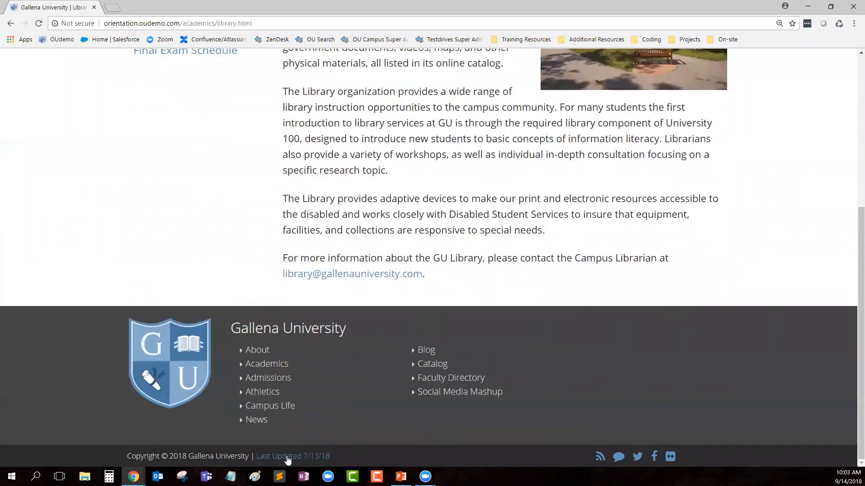
Step: Log in to OU Campus through the page's Last Updated footer link with your username and password
click(294, 463)
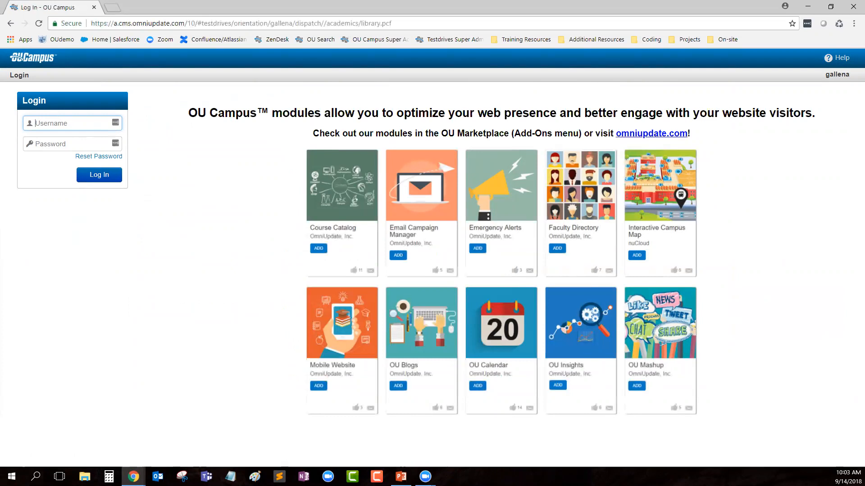
text(zz-barbara)
key(Tab)
text(********)
key(Return)
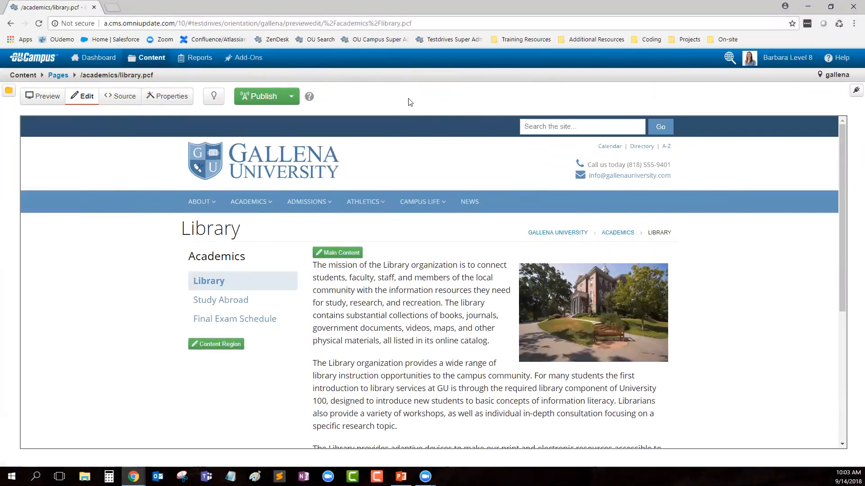
key(ctrl+plus)
key(ctrl+plus)
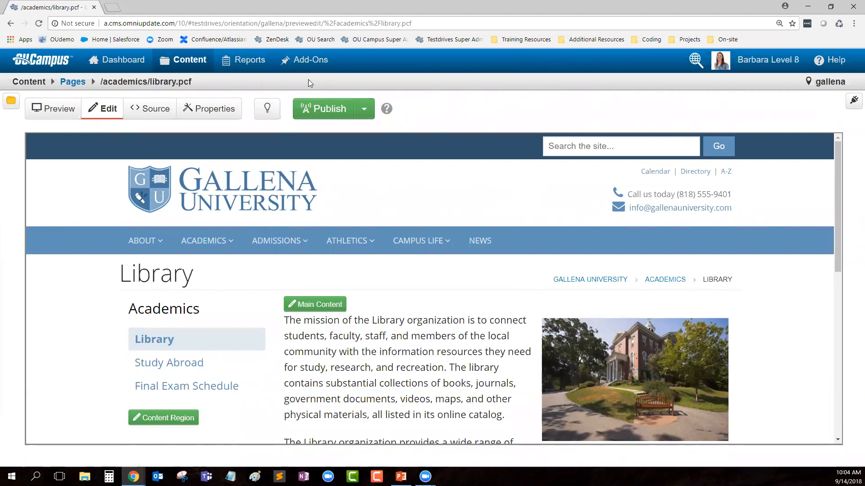
double_click(840, 85)
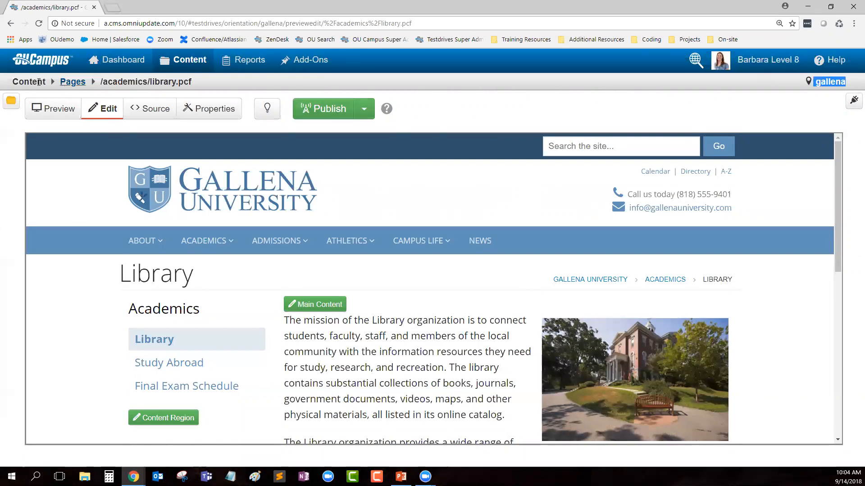
drag(12, 81, 45, 80)
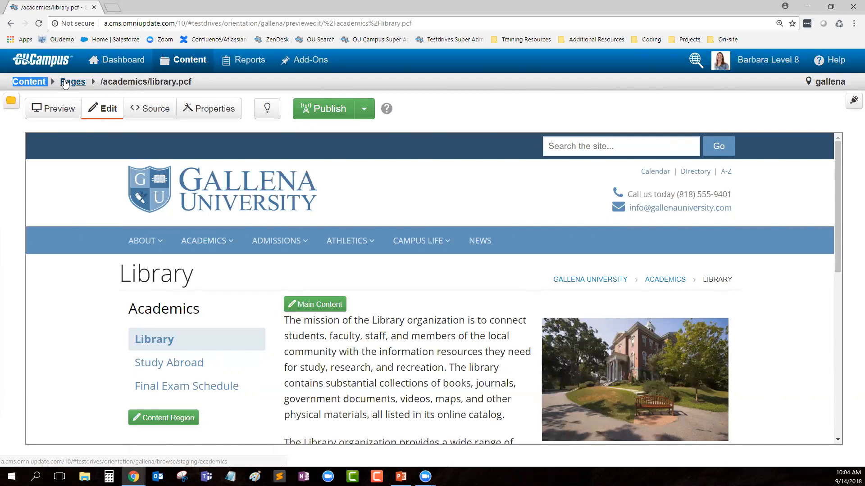
drag(100, 81, 148, 81)
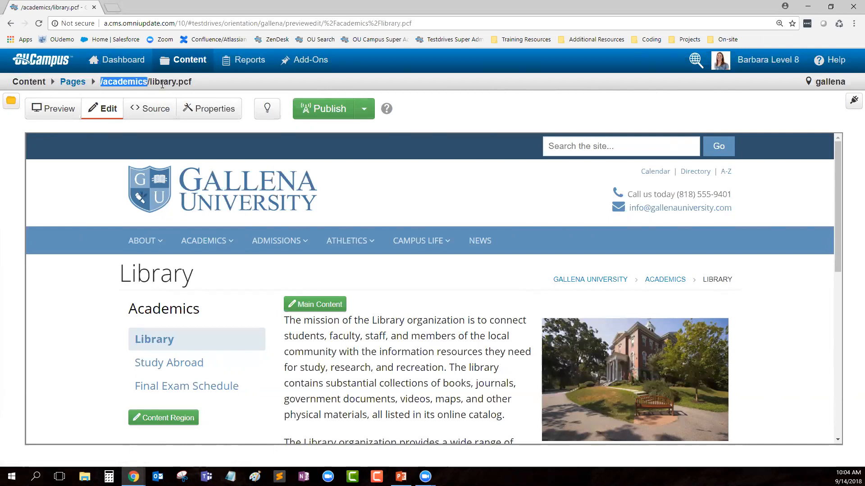
click(151, 82)
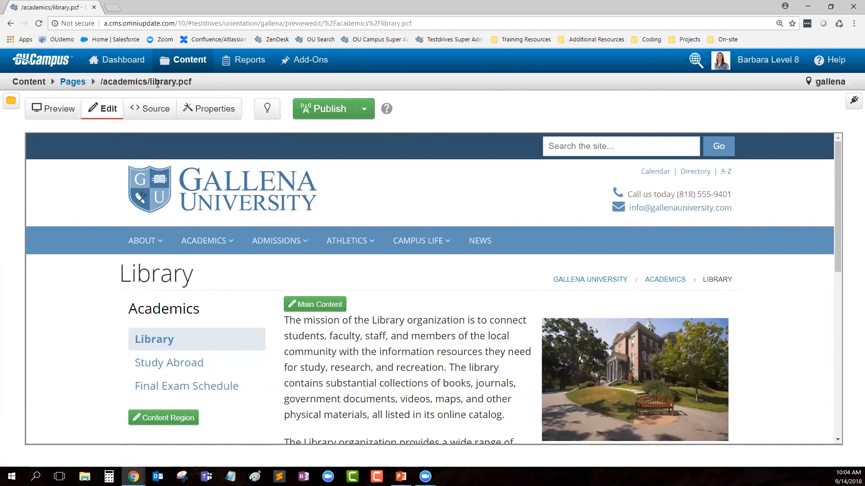
drag(150, 81, 191, 87)
click(219, 86)
click(59, 116)
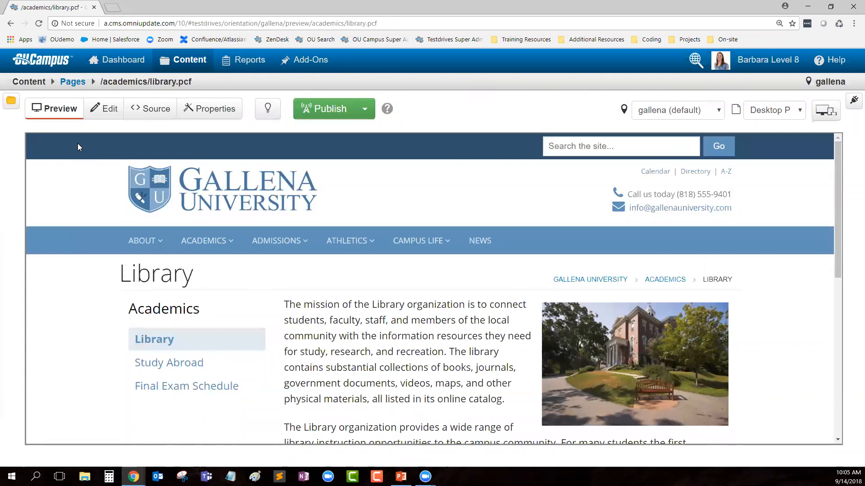
scroll(338, 369, down, 2)
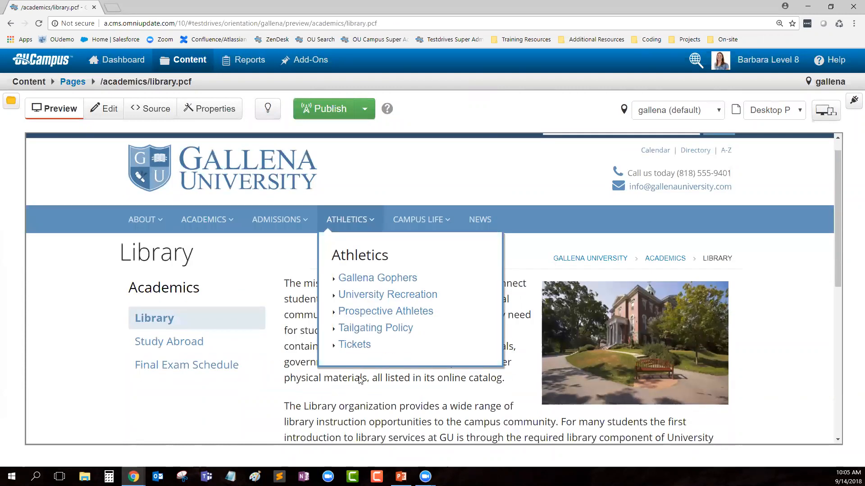
scroll(483, 367, down, 6)
scroll(477, 378, up, 8)
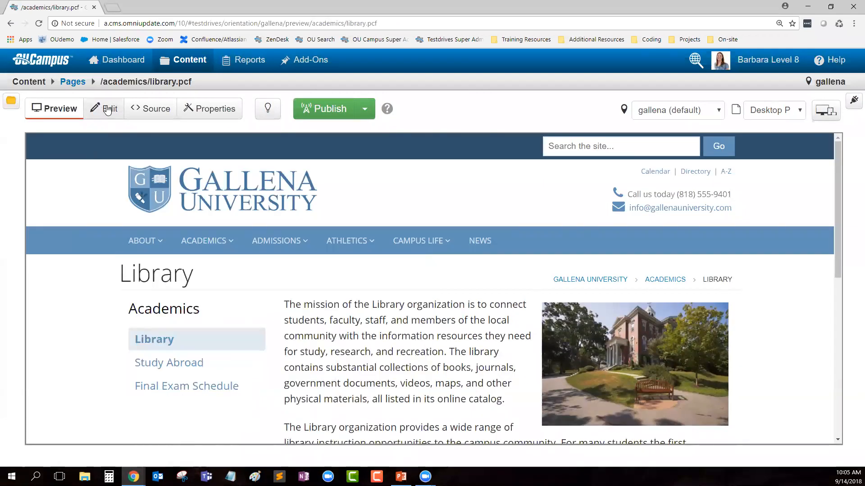
click(105, 117)
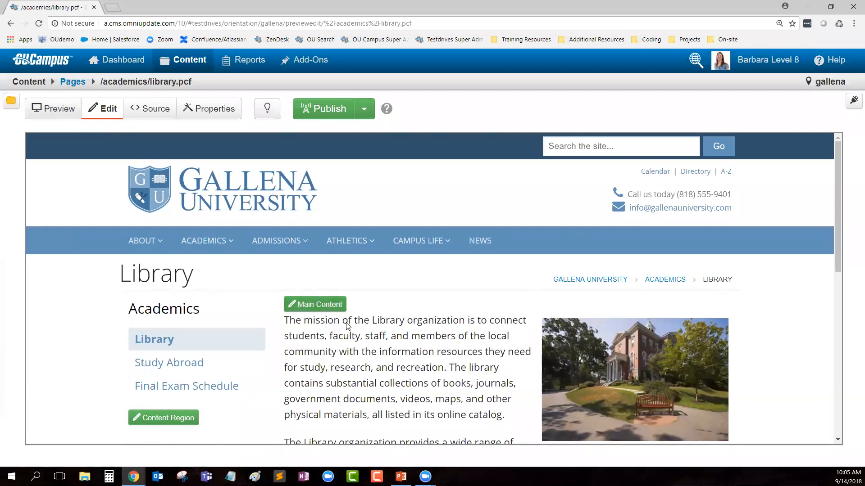
scroll(191, 333, down, 1)
scroll(193, 333, down, 1)
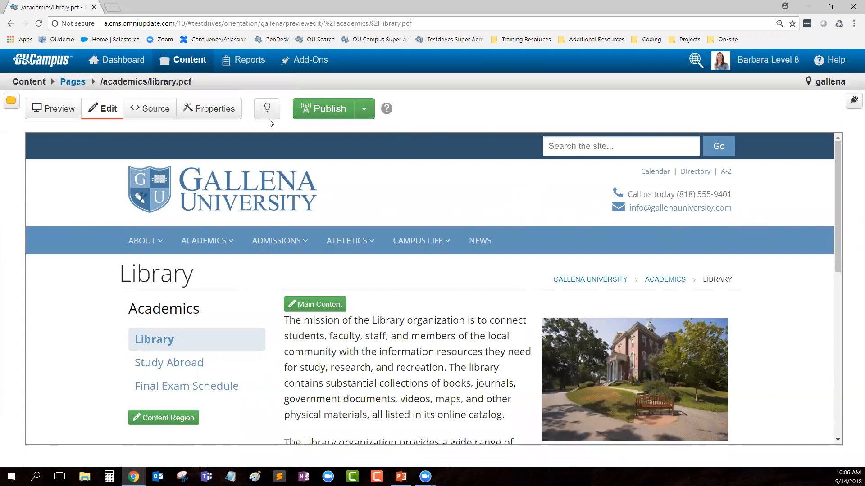
Step: Check out the Library page and open its Main Content region in the editor
click(267, 109)
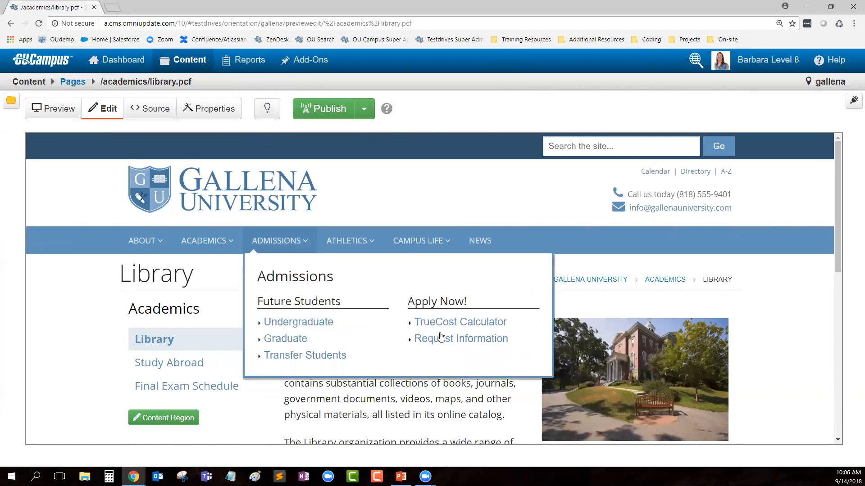
scroll(440, 336, down, 2)
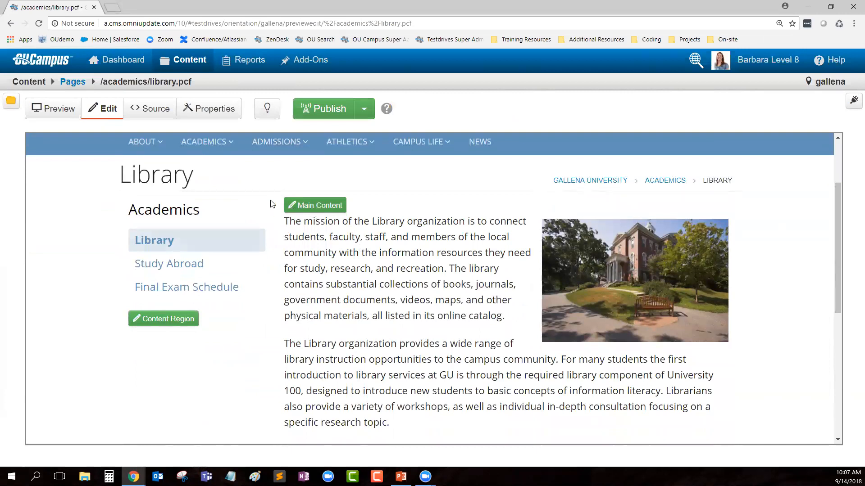
mouse_move(300, 189)
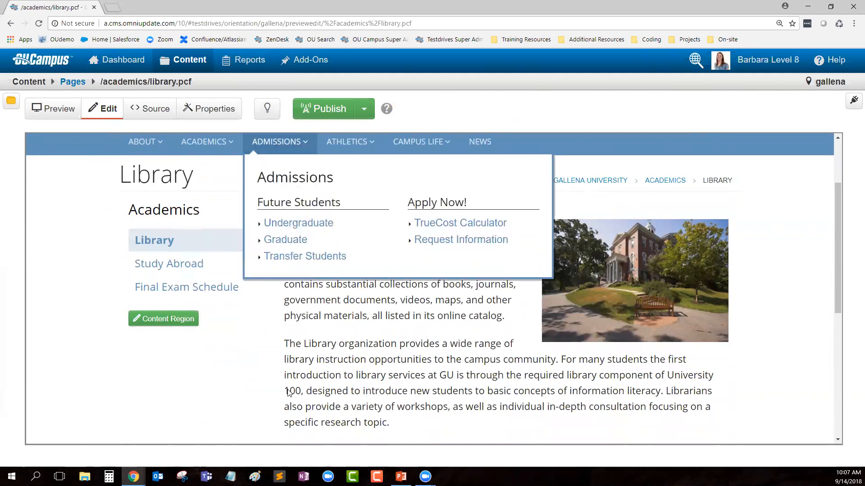
click(313, 205)
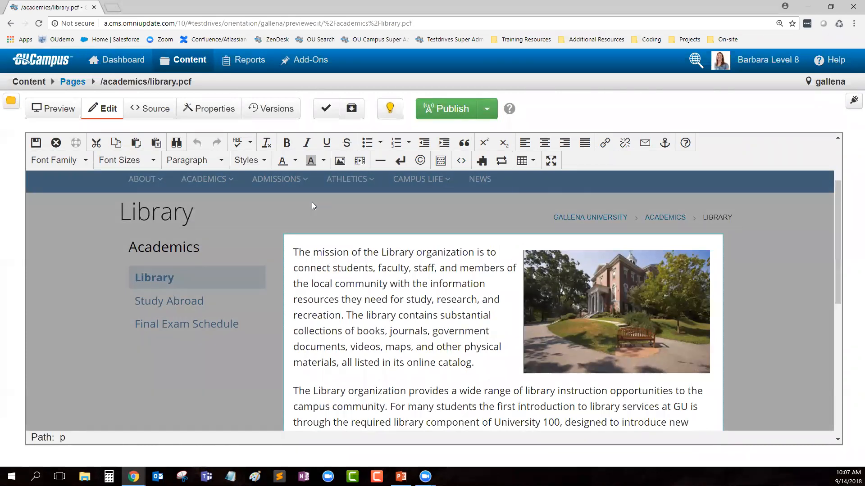
Step: Place the caret at the start of the opening mission paragraph
scroll(491, 237, down, 1)
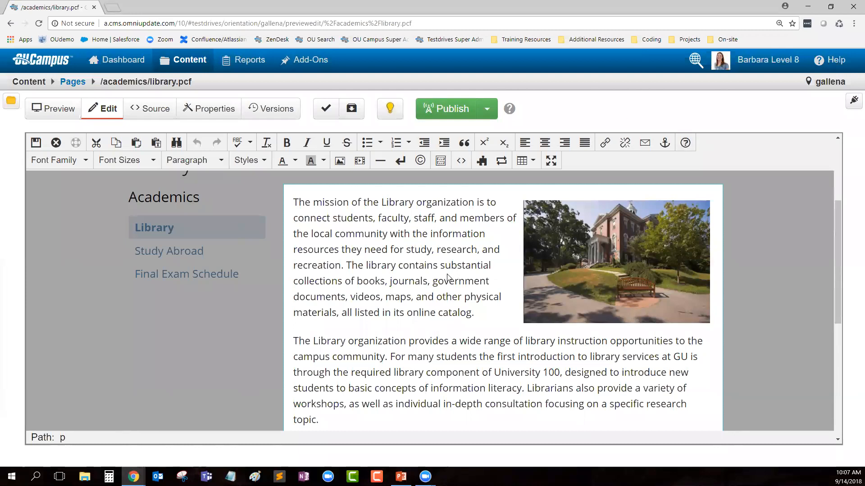
click(284, 203)
Step: Add a level-2 heading of the user's first name plus "'s Library" above the mission paragraph
key(Return)
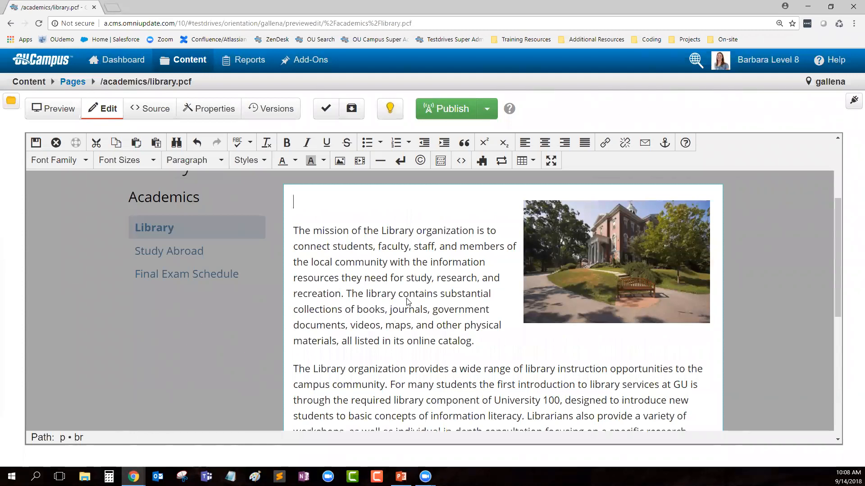
text(Barbara's Library)
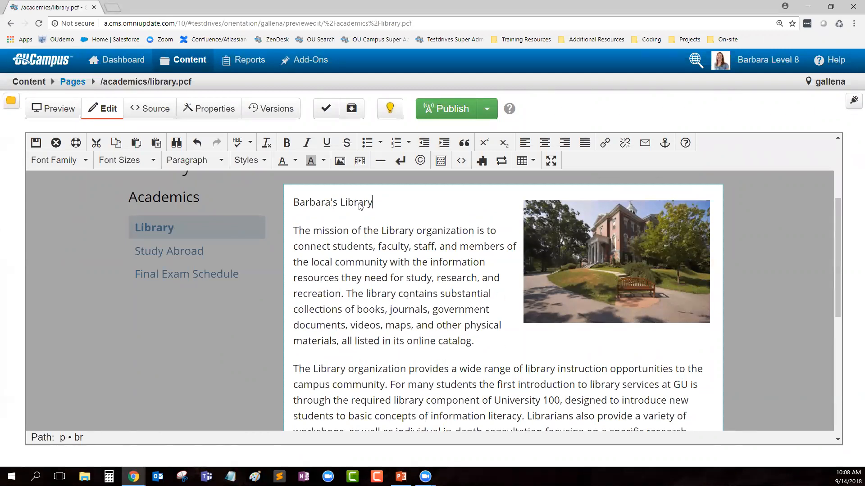
drag(375, 203, 298, 205)
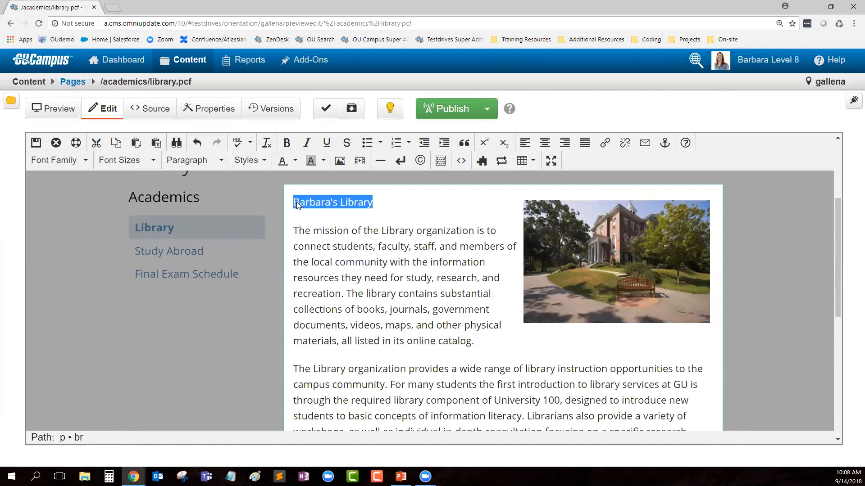
click(209, 162)
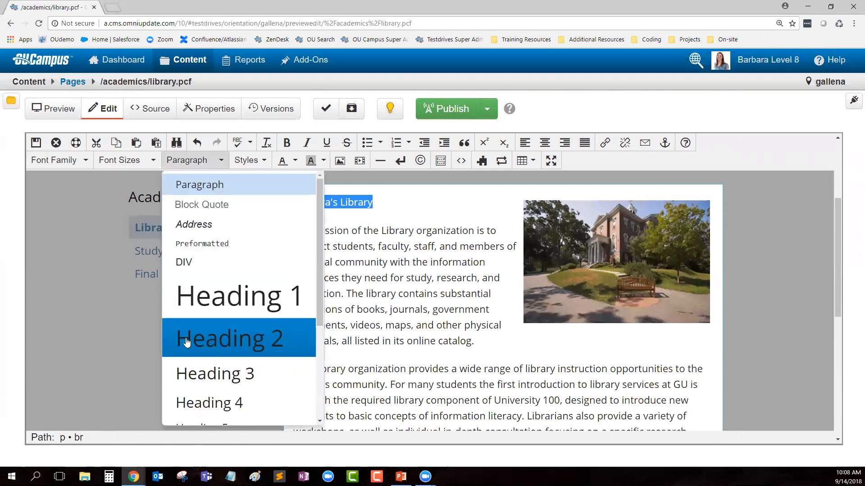
click(259, 342)
click(394, 306)
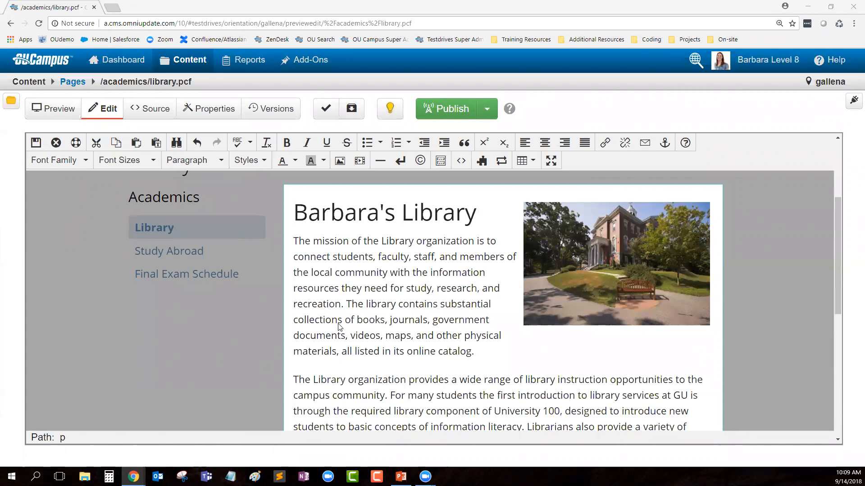
click(338, 260)
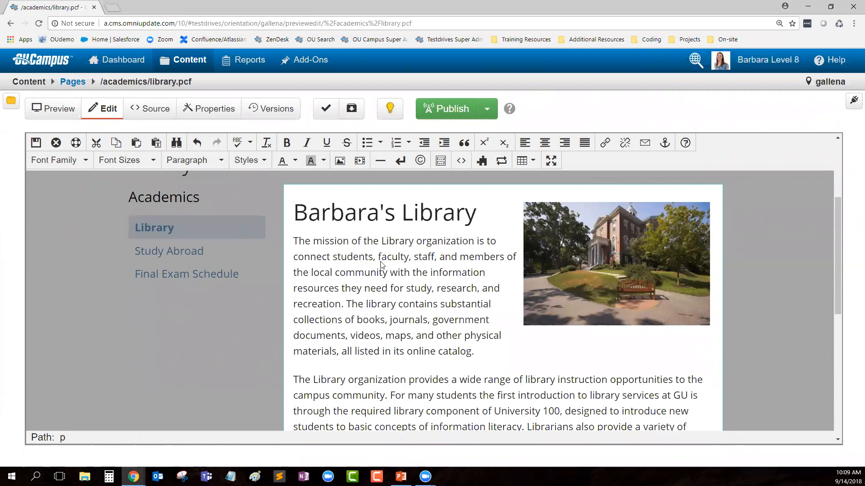
Step: Make "students" bold, "faculty" italic and "staff" underlined in the mission paragraph
double_click(348, 260)
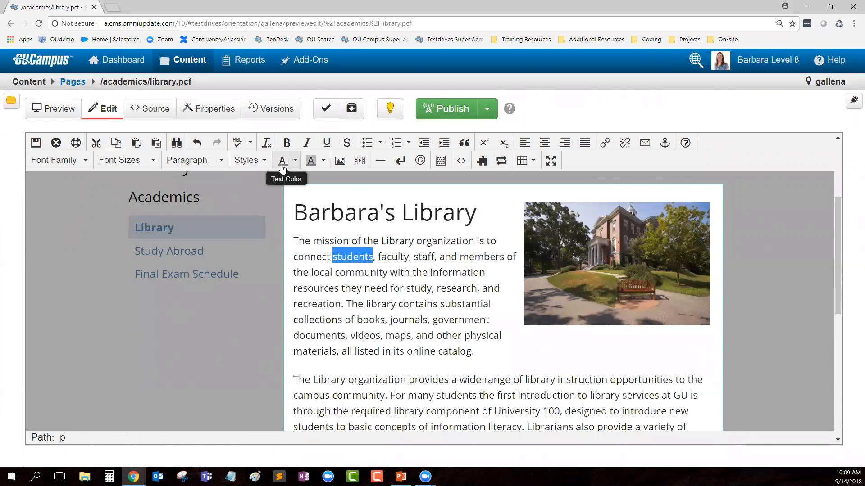
click(287, 143)
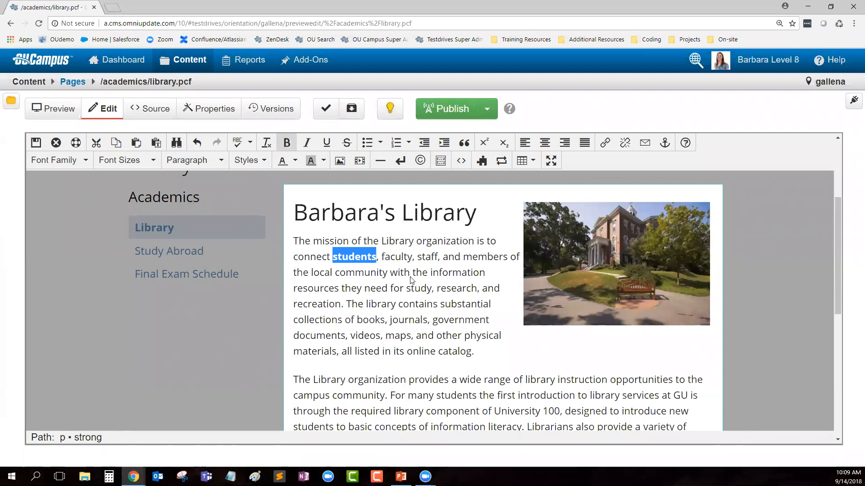
double_click(396, 257)
click(307, 143)
double_click(427, 257)
click(327, 143)
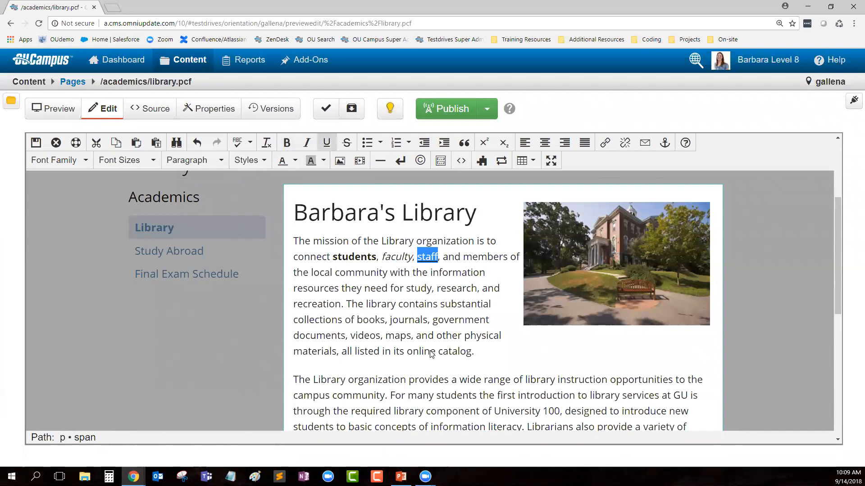
Step: Make "study" bold, "research" italic and "recreation" underlined using Ctrl+B, Ctrl+I and Ctrl+U
double_click(419, 288)
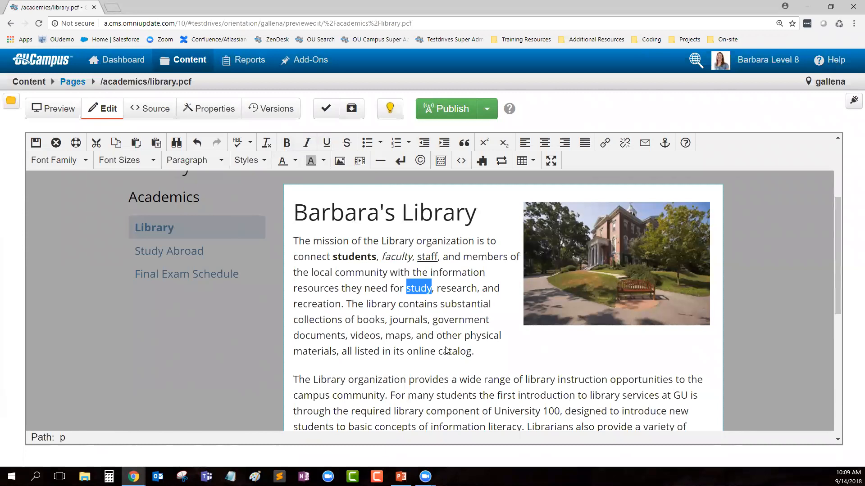
key(ctrl+b)
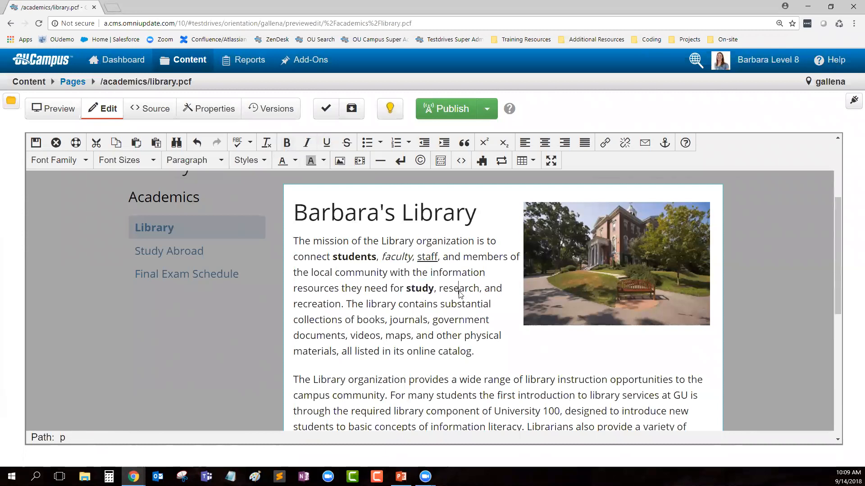
double_click(459, 290)
key(ctrl+i)
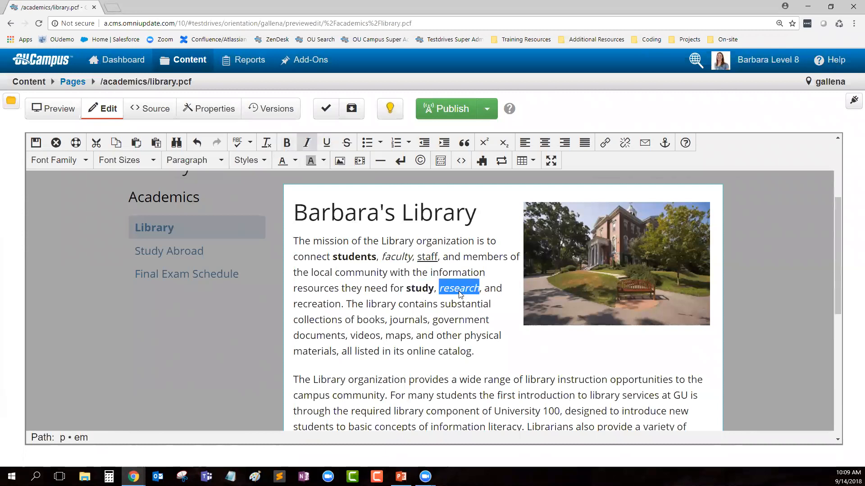
double_click(317, 305)
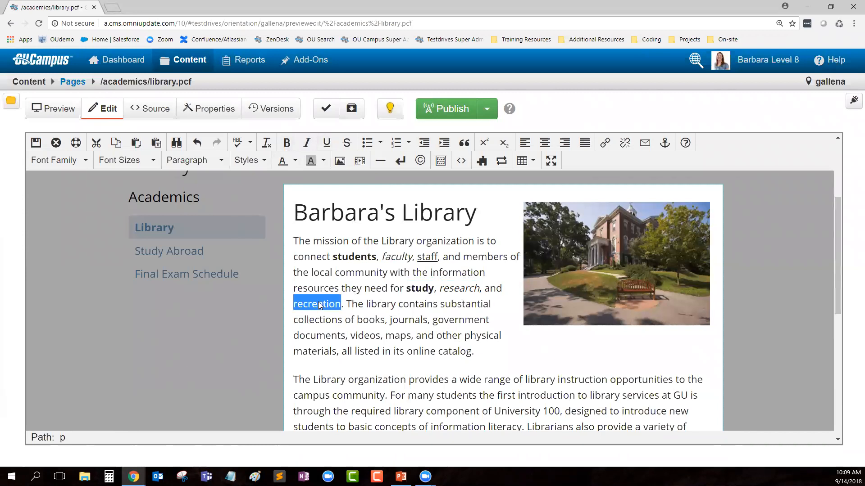
key(ctrl+u)
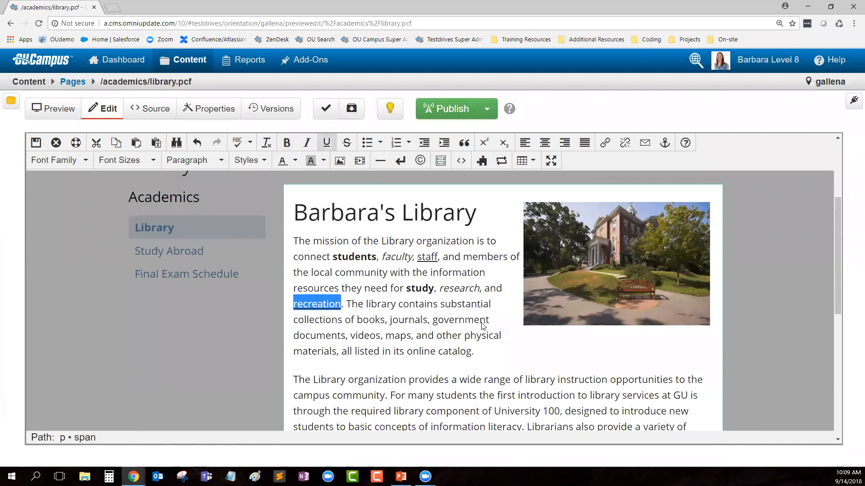
Step: Trim the mission sentence so it ends with a period after "materials"
click(485, 354)
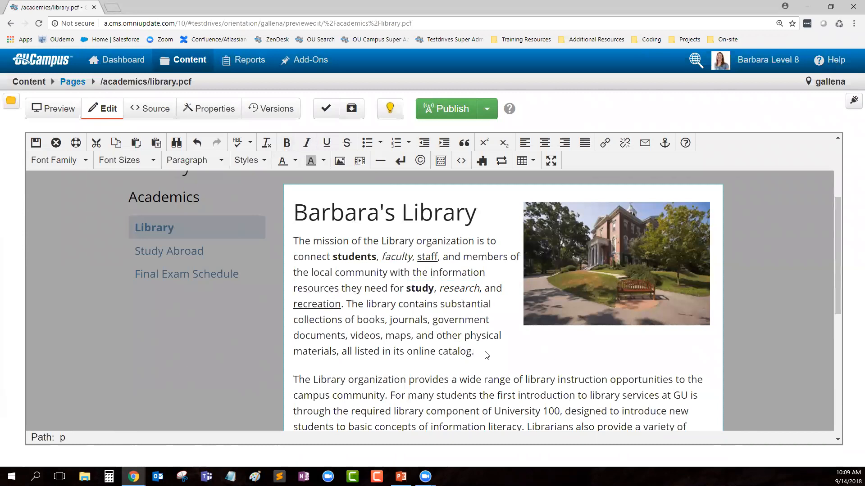
key(BackSpace)
key(BackSpace)
key(BackSpace)
key(BackSpace)
key(BackSpace)
key(BackSpace)
key(BackSpace)
key(BackSpace)
key(BackSpace)
key(BackSpace)
key(BackSpace)
key(BackSpace)
key(BackSpace)
key(BackSpace)
key(BackSpace)
key(BackSpace)
key(BackSpace)
key(BackSpace)
key(BackSpace)
key(BackSpace)
key(BackSpace)
key(BackSpace)
key(BackSpace)
key(BackSpace)
key(BackSpace)
key(BackSpace)
key(BackSpace)
key(BackSpace)
key(BackSpace)
key(BackSpace)
key(BackSpace)
key(BackSpace)
text(.)
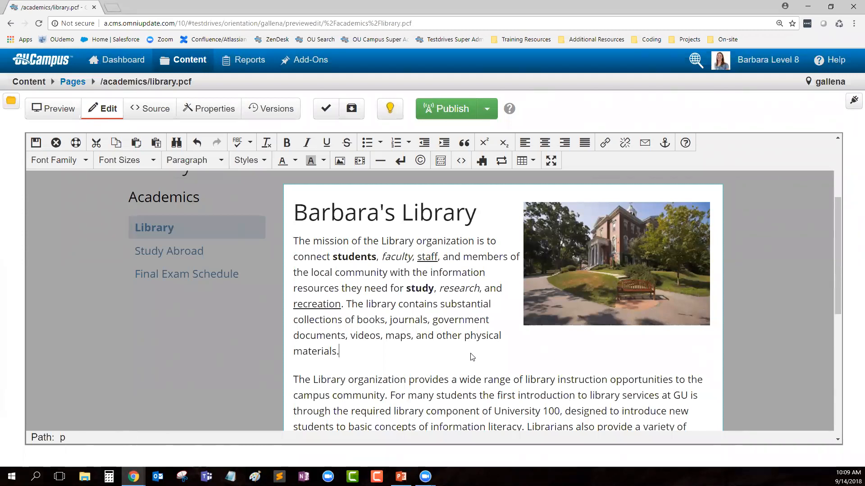
Step: Save and exit the editor, then reopen Main Content and exit without saving
click(36, 143)
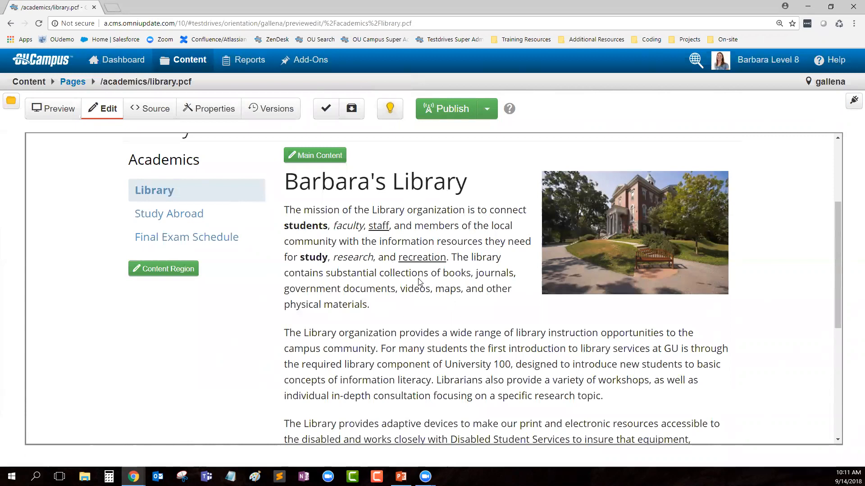
click(310, 156)
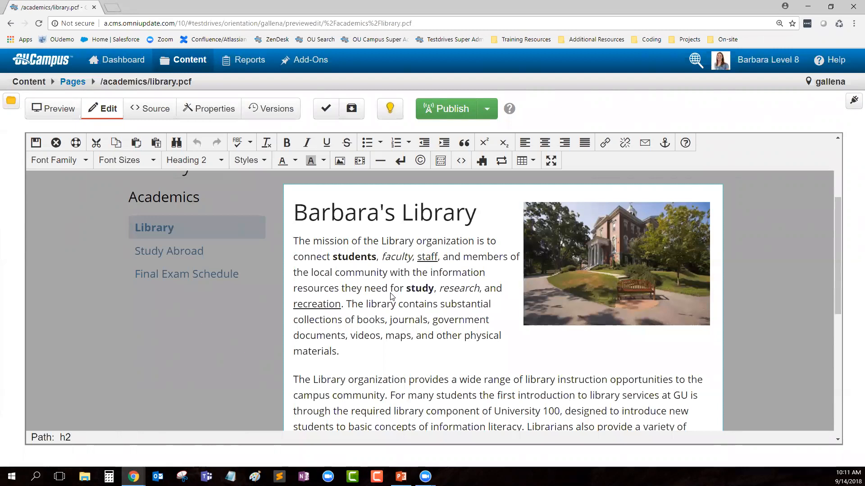
click(56, 143)
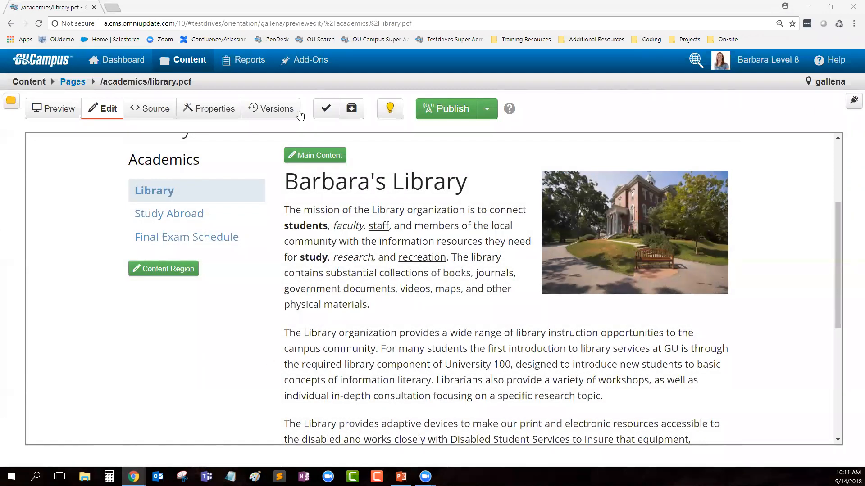
Step: In a new tab, load orientation.oudemo.com and open its Academics > Library page
click(119, 8)
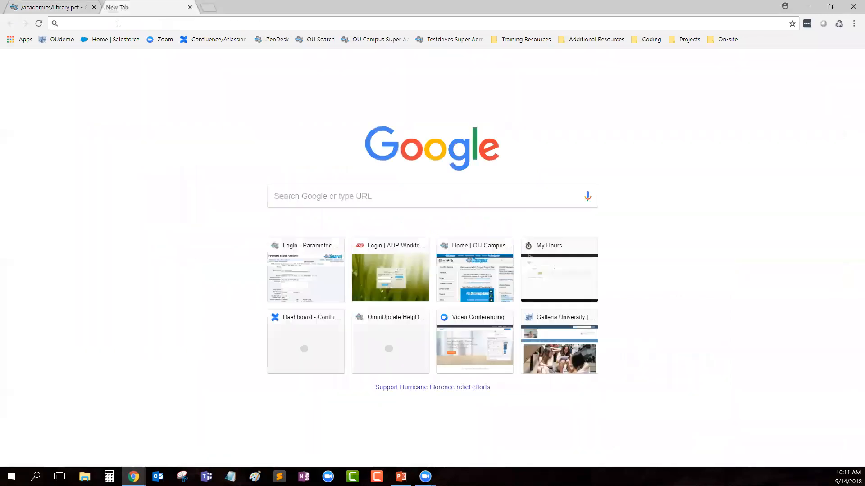
text(ori)
key(Return)
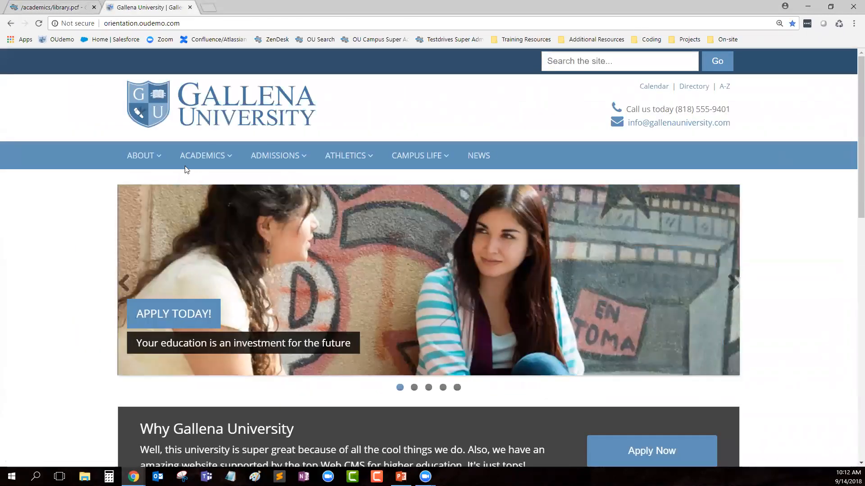
mouse_move(199, 158)
click(349, 254)
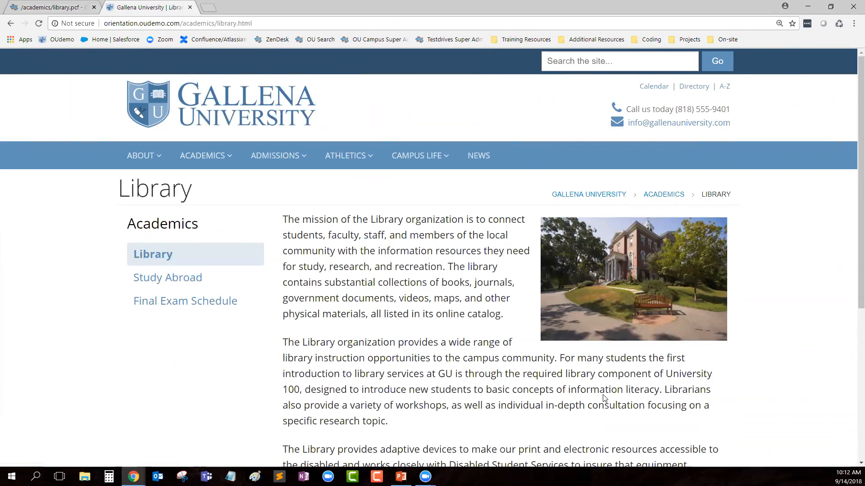
Step: Compare the live Library page with the OU Campus tab, ending back on OU Campus
click(49, 7)
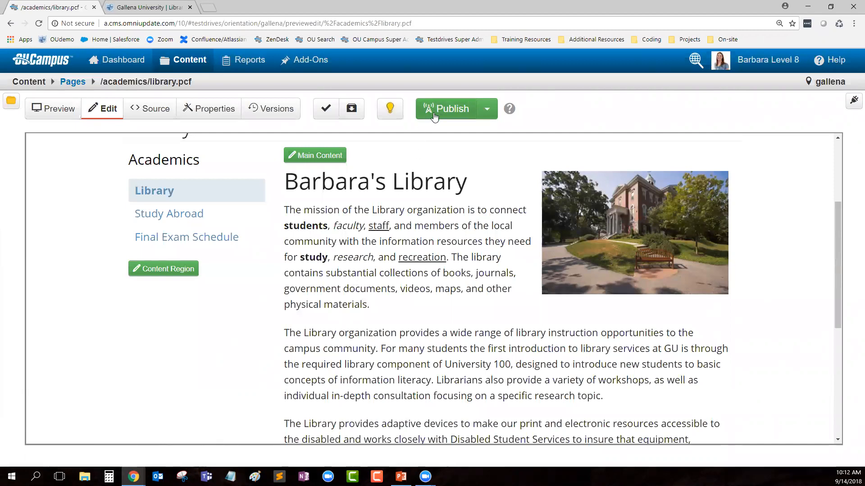
click(143, 7)
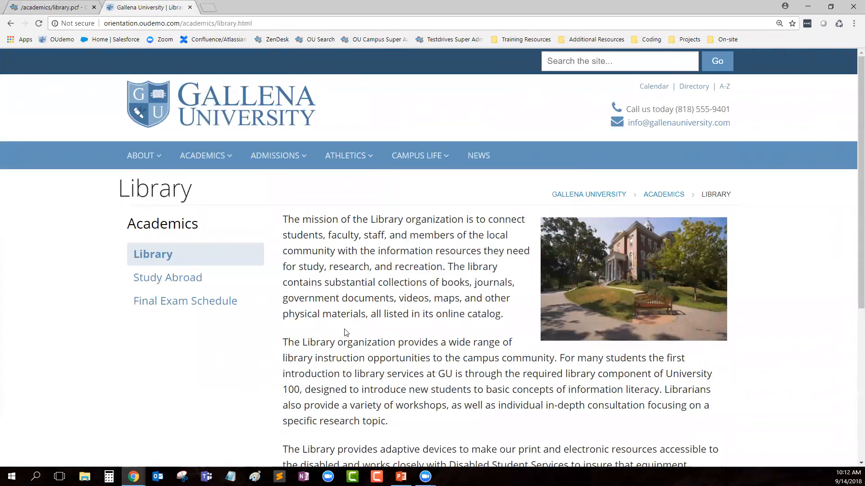
click(54, 7)
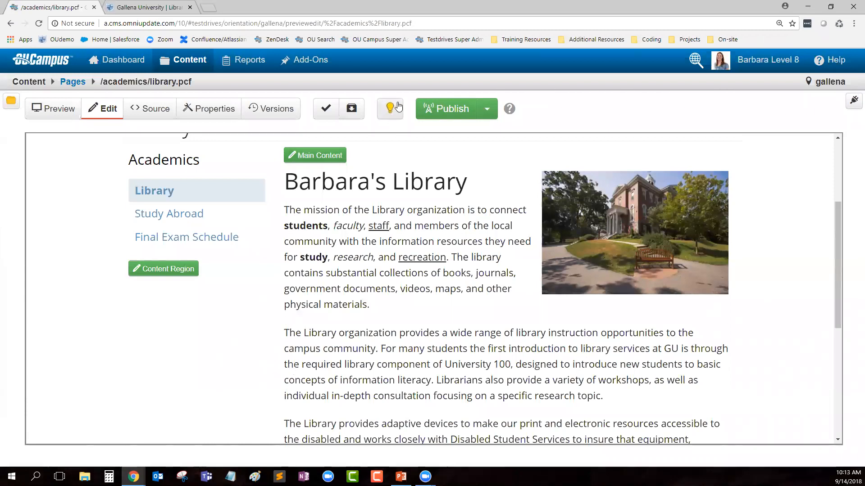
Step: Open library.pcf's version history, view live version 24's page, then show its Compare options
click(276, 109)
mouse_move(581, 337)
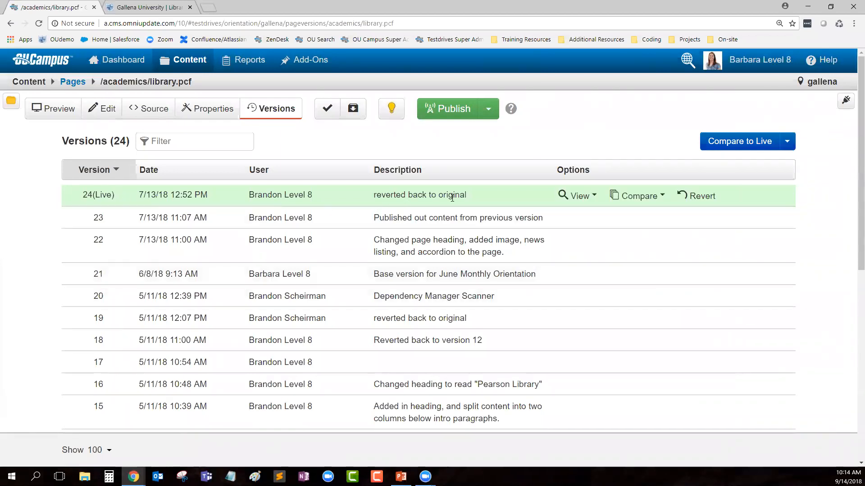
click(578, 195)
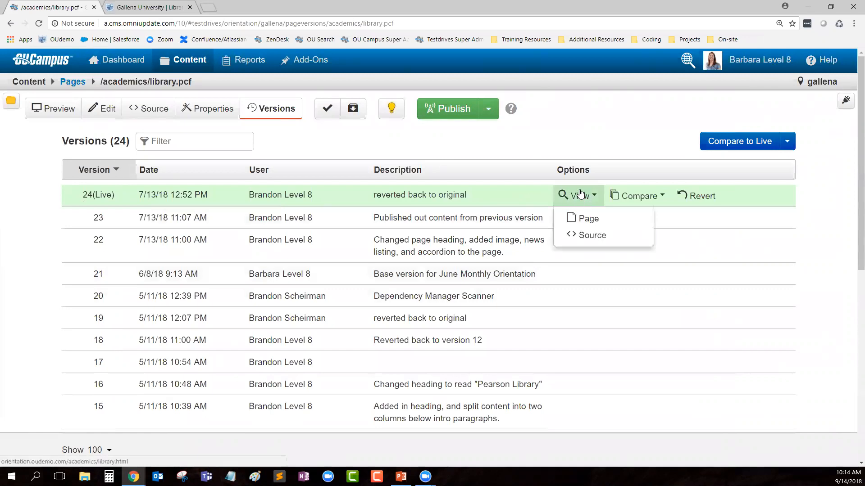
click(586, 218)
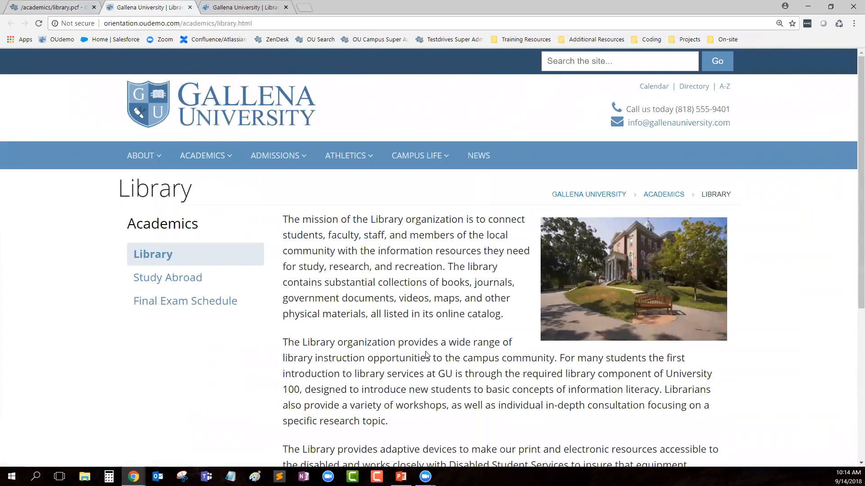
click(49, 6)
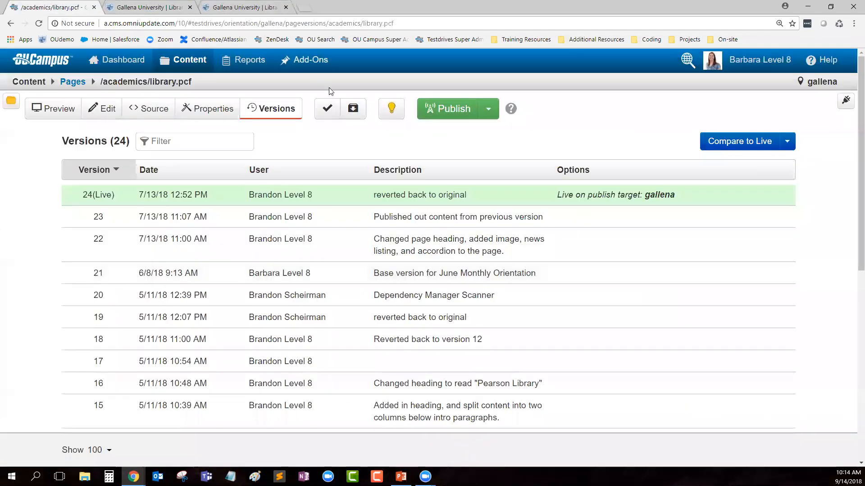
click(637, 196)
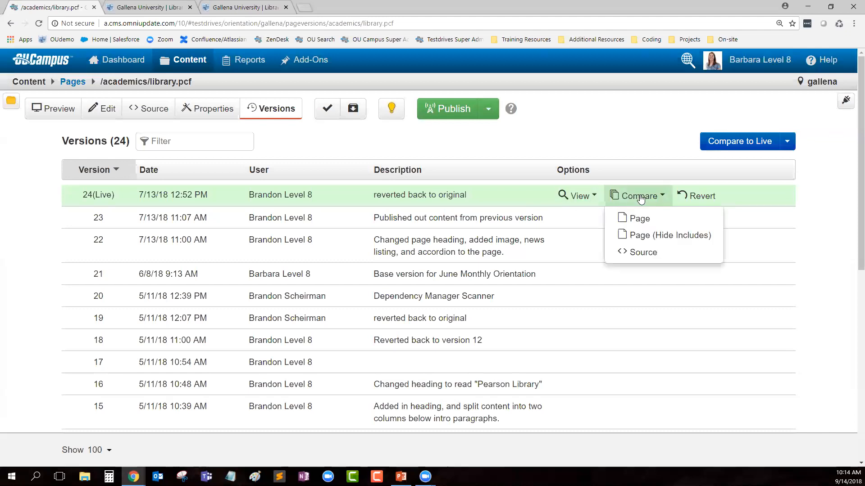
Step: Compare the current edits against the live version, review them, then go back to Versions
click(641, 220)
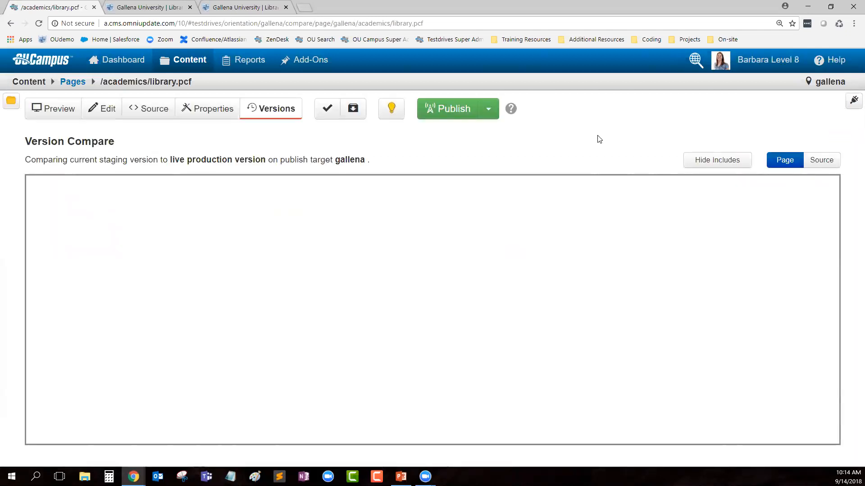
scroll(445, 255, down, 3)
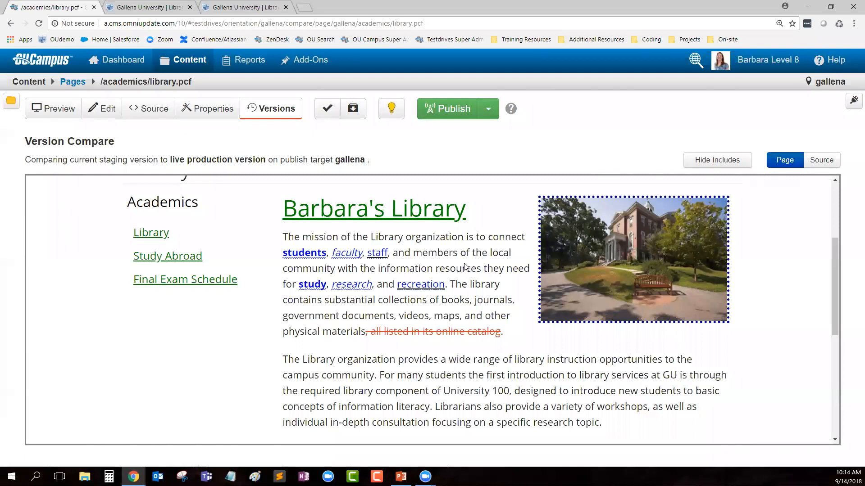
scroll(466, 266, up, 1)
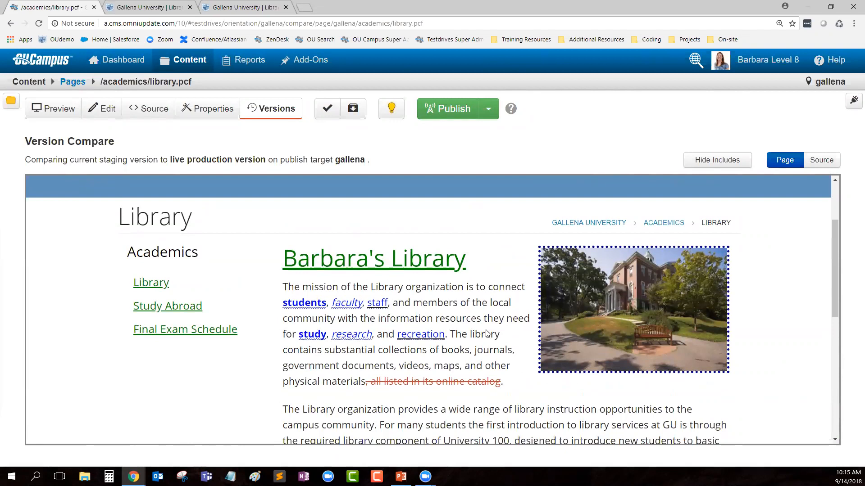
click(283, 113)
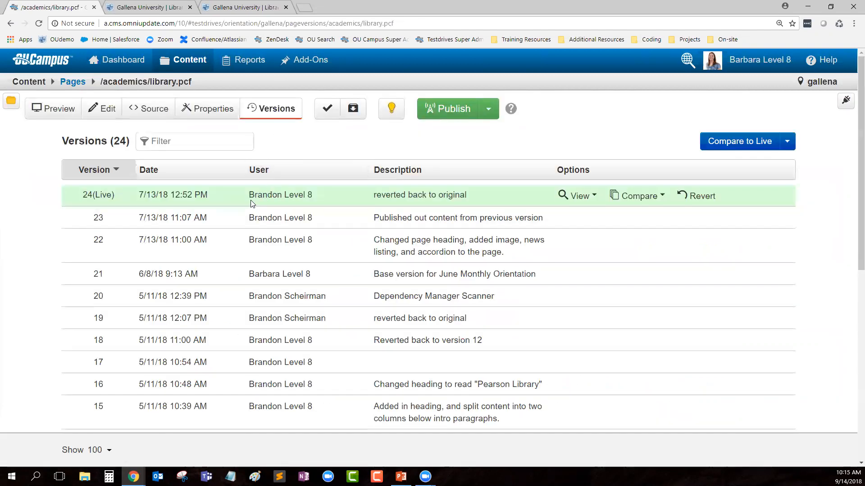
Step: Revert library.pcf to revision 24 on staging, confirm the revert, and return to edit view
click(686, 197)
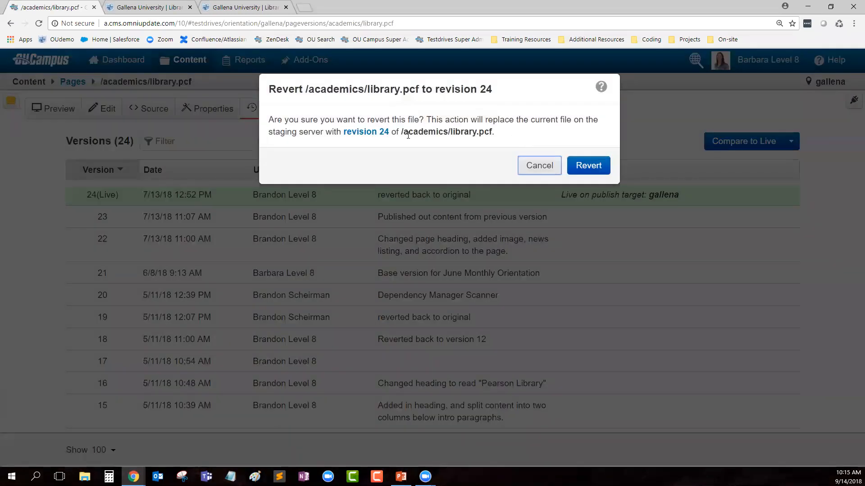
drag(268, 120, 555, 136)
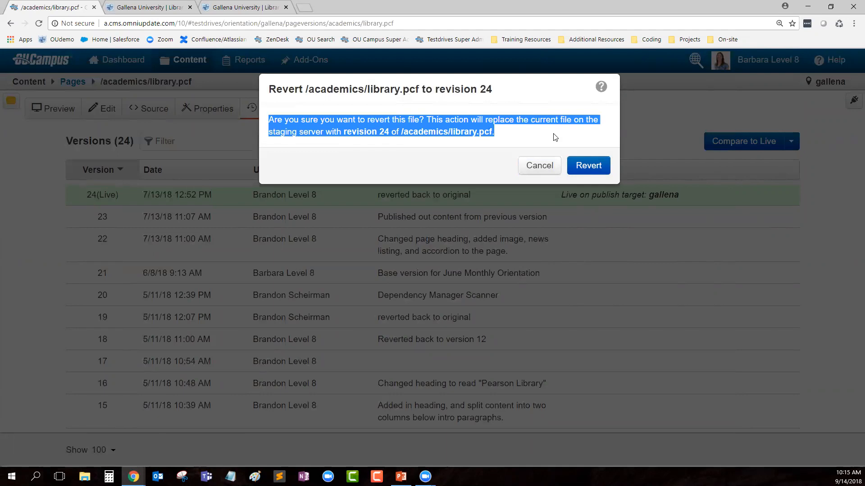
click(585, 165)
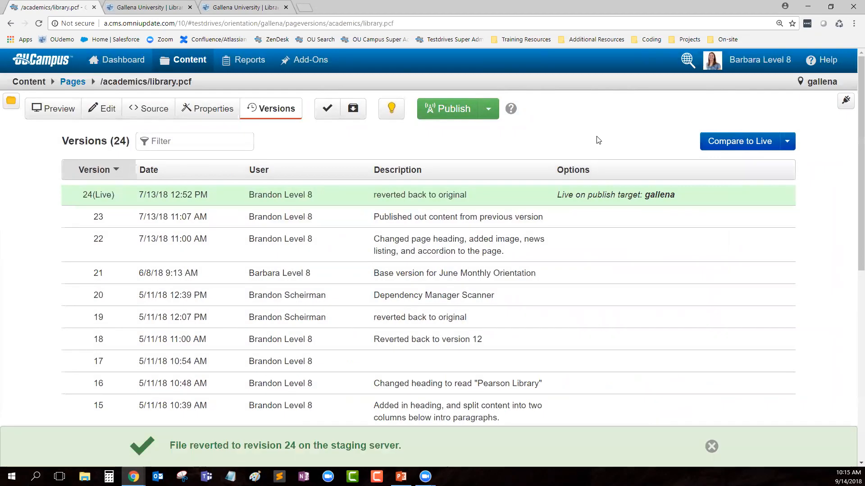
click(101, 111)
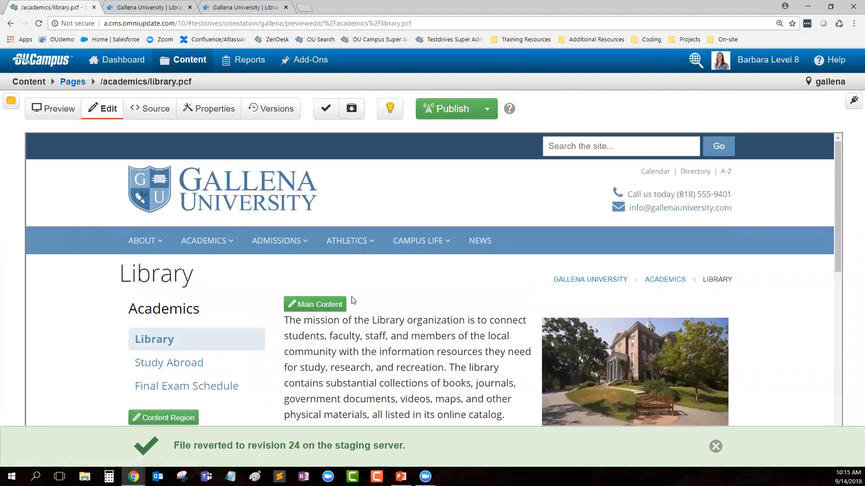
Step: Open the Library page's Main Content region in the WYSIWYG editor
scroll(342, 315, down, 2)
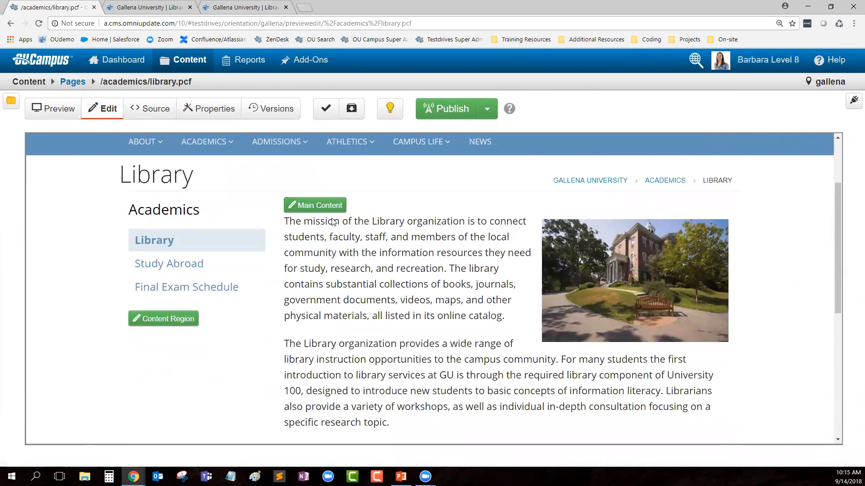
click(318, 208)
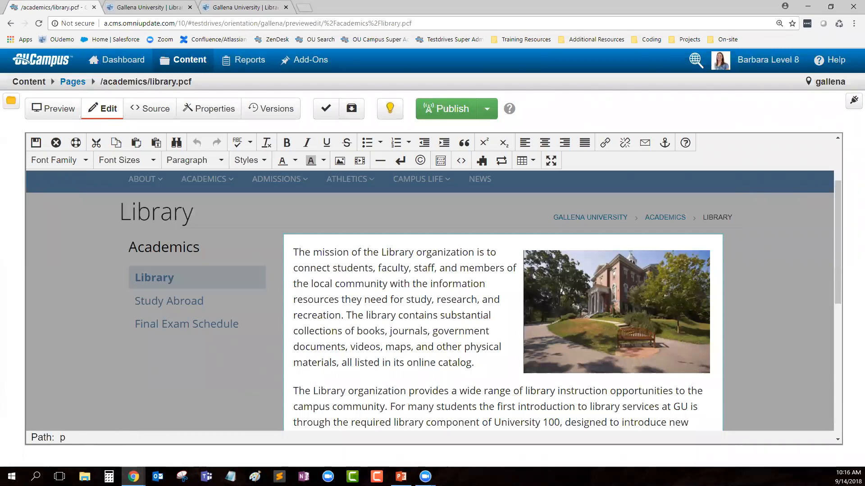
Step: Place the cursor just before 'The Library organization' at the start of the second paragraph
scroll(430, 376, down, 2)
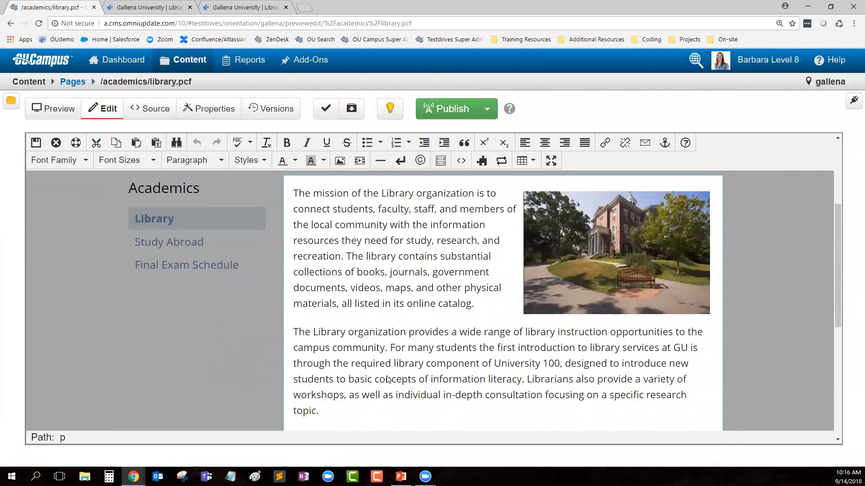
scroll(431, 376, up, 1)
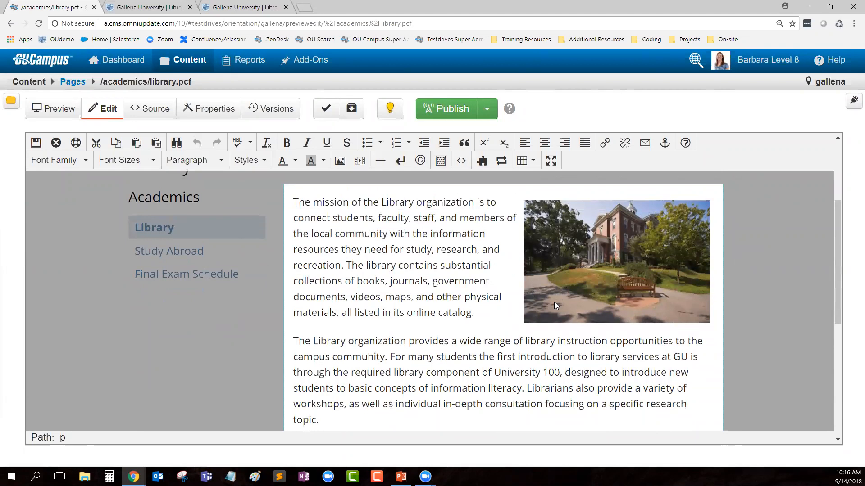
click(295, 343)
scroll(337, 356, down, 1)
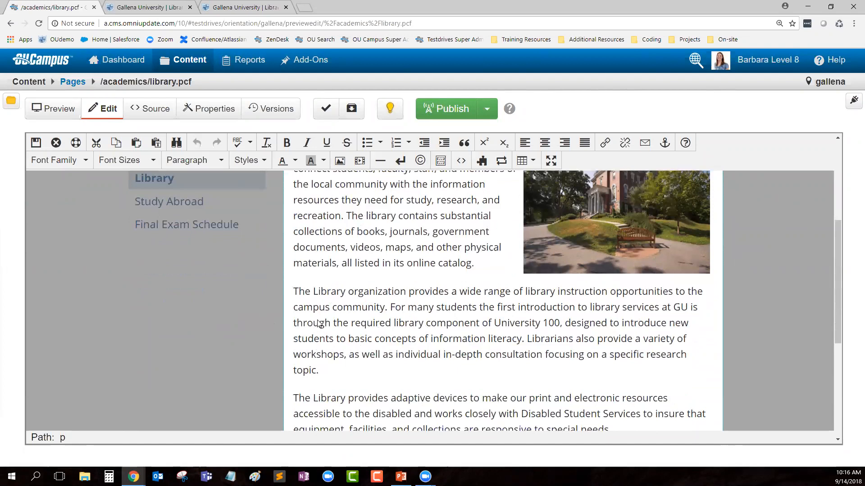
Step: Start an image insert at the paragraph start and browse the _resources/images/campus folder
click(340, 161)
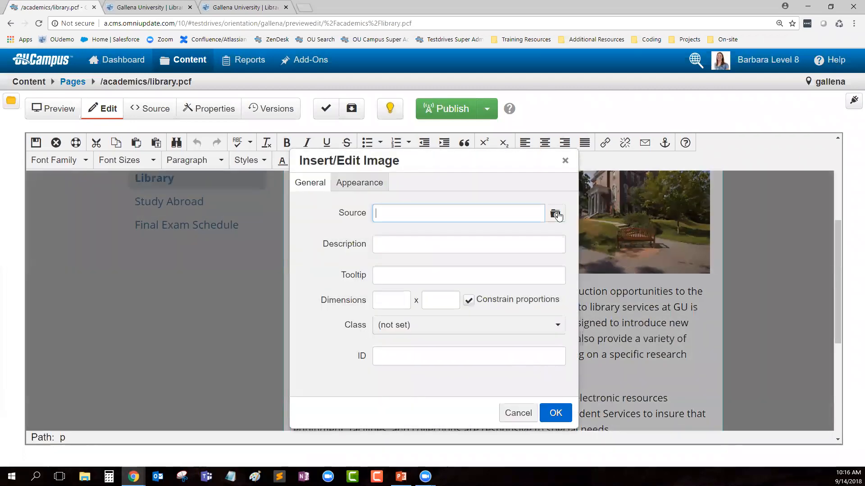
click(517, 410)
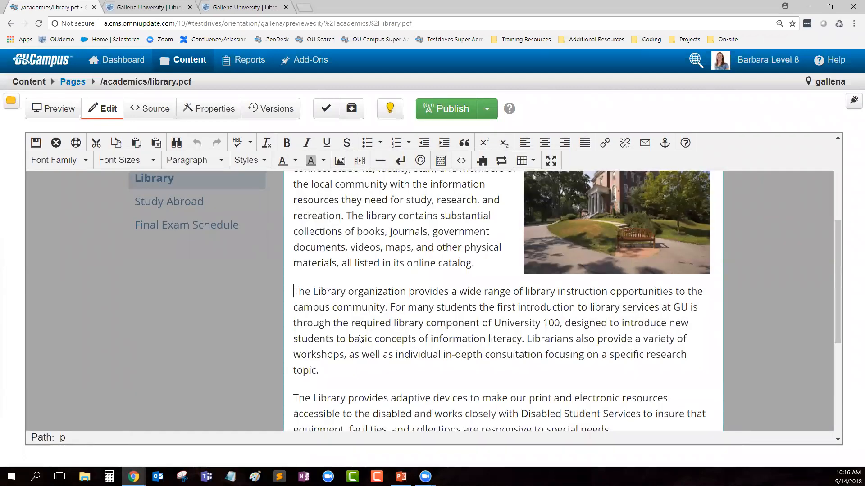
right_click(295, 294)
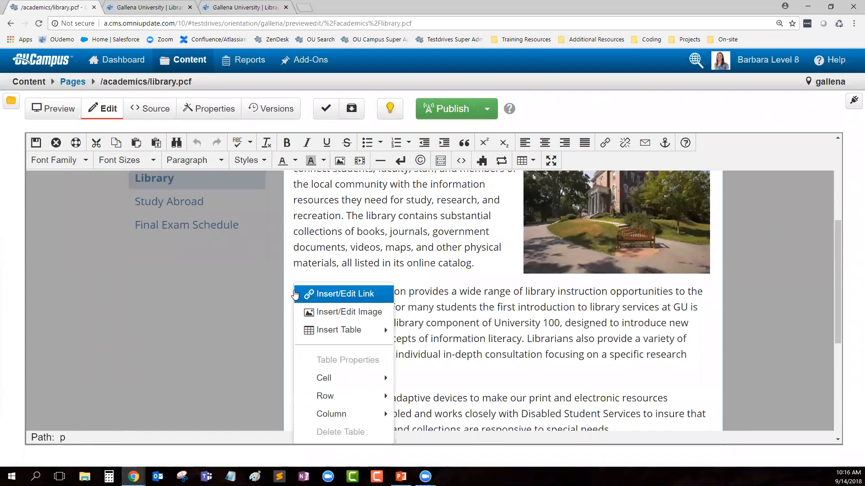
click(377, 315)
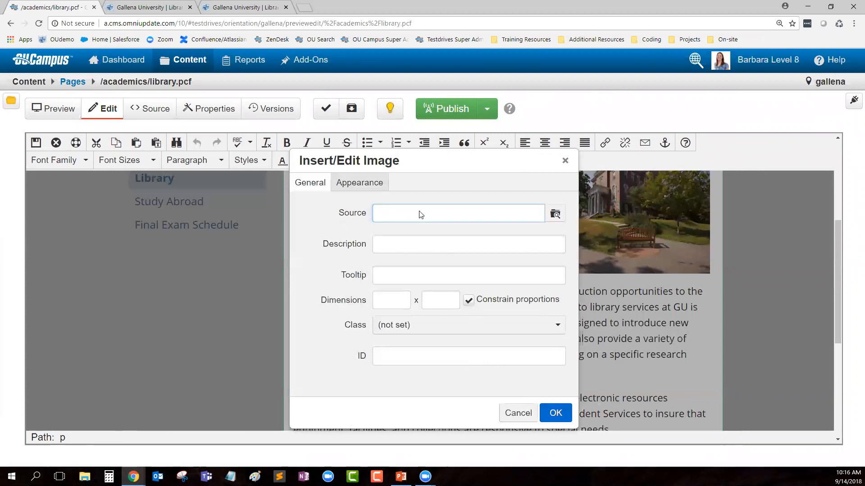
click(557, 215)
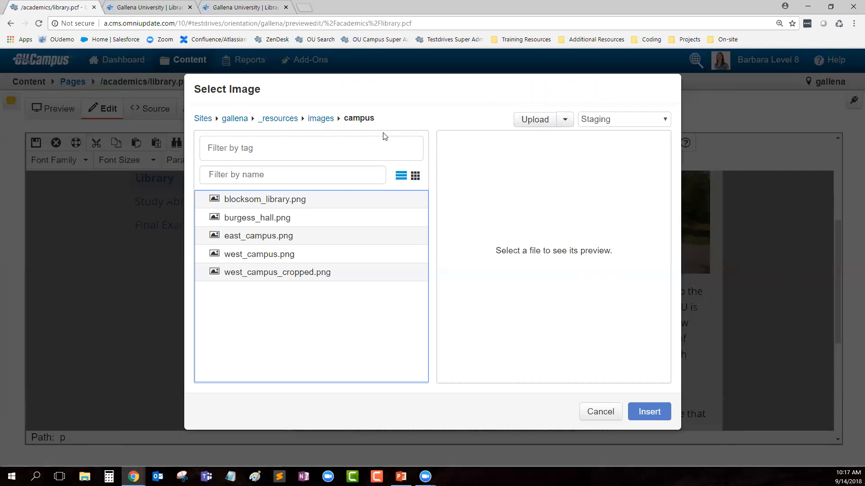
Step: Preview the campus PNGs, then insert west_campus.png as the image source
drag(383, 118, 196, 118)
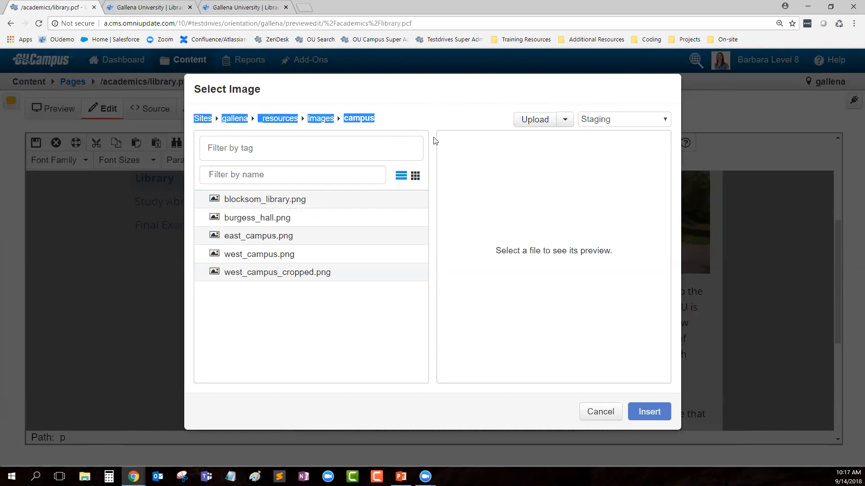
click(332, 359)
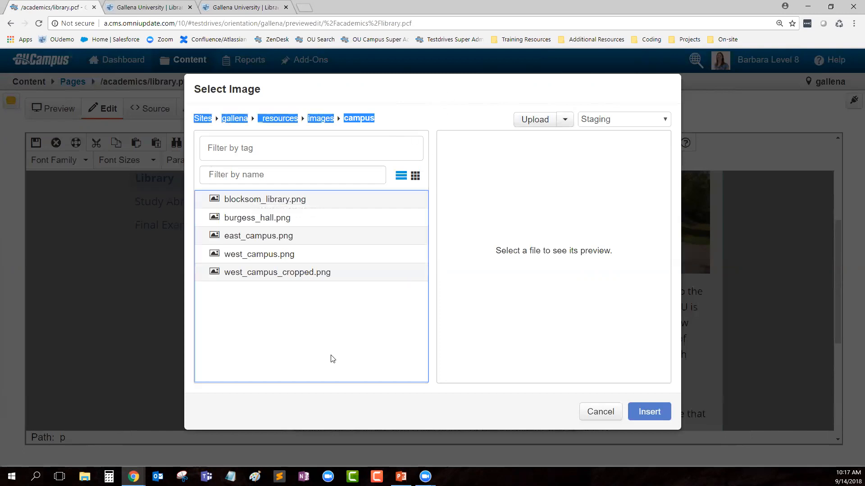
click(269, 202)
click(376, 120)
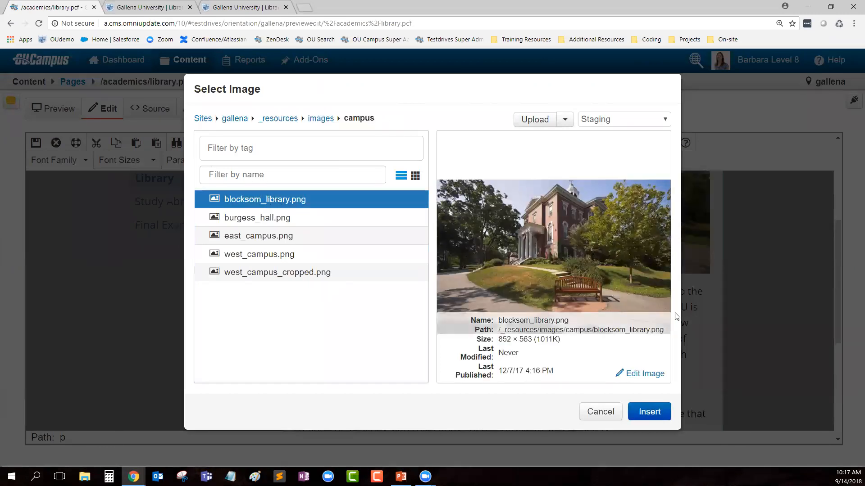
click(271, 221)
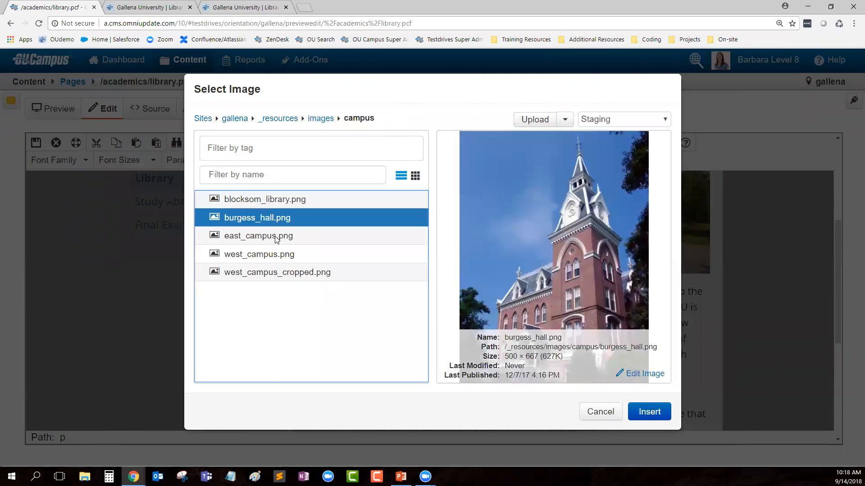
click(272, 235)
click(282, 255)
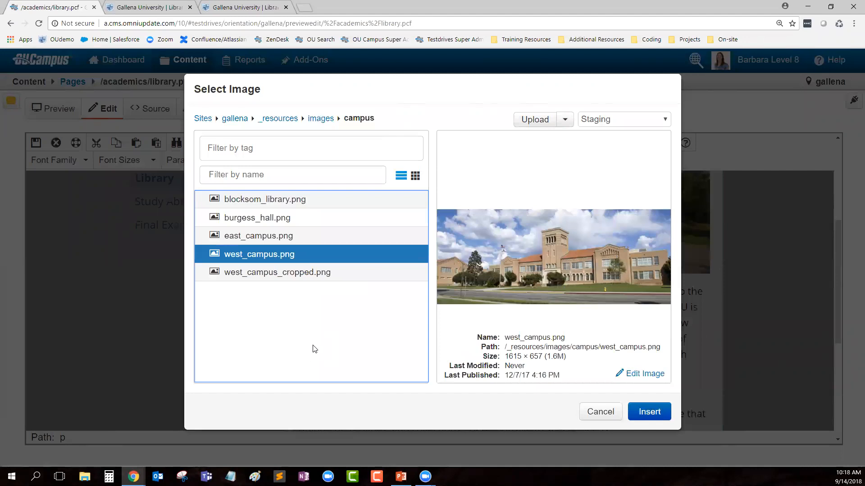
click(650, 411)
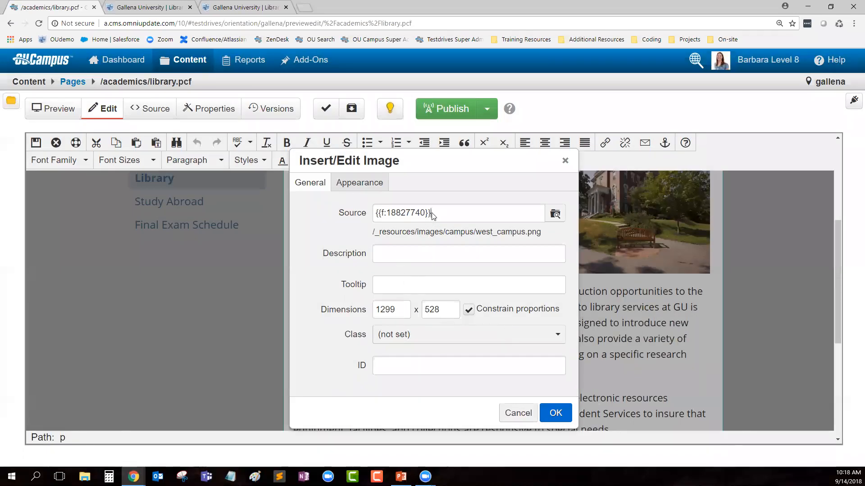
Step: Check the west_campus.png source and try confirming, which reveals the required Description warning
drag(432, 213, 376, 213)
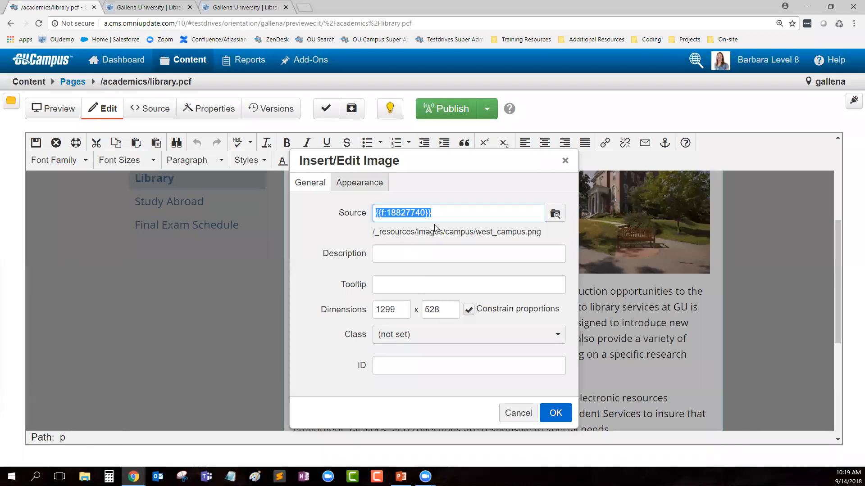
drag(544, 233, 478, 233)
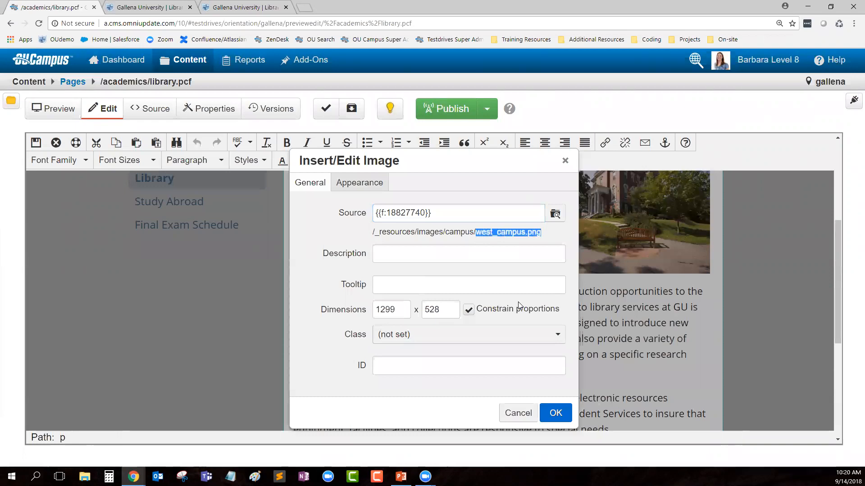
click(556, 234)
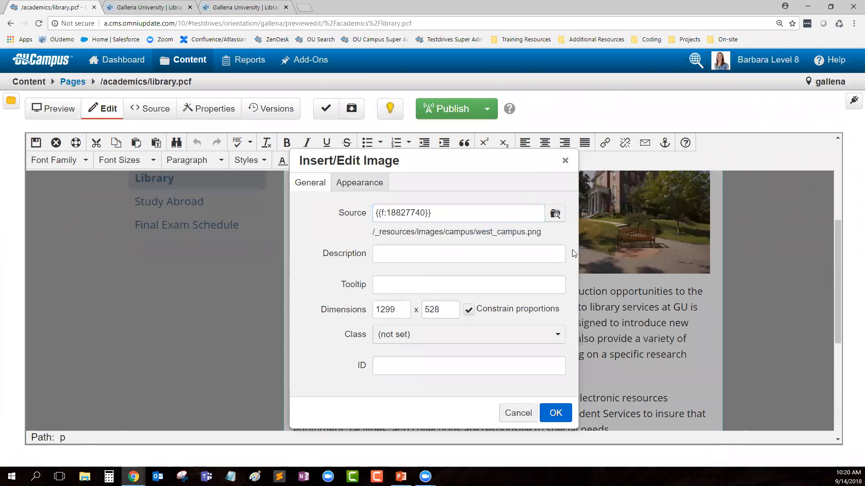
click(556, 417)
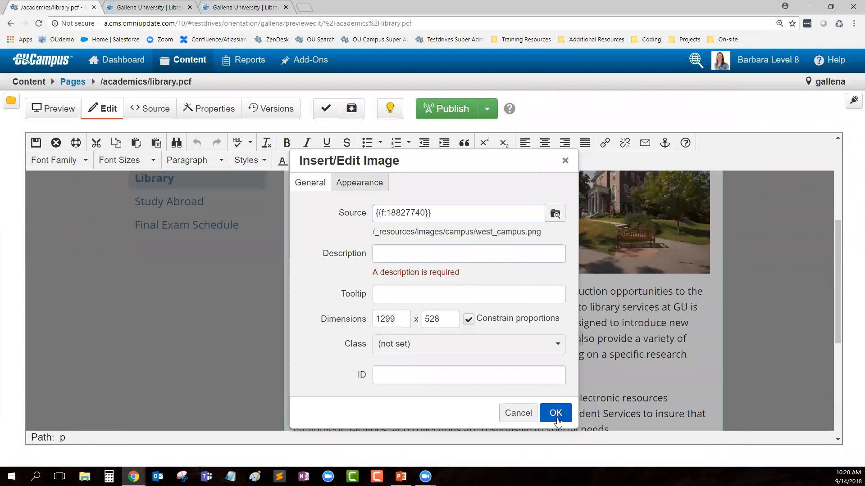
drag(460, 273, 368, 272)
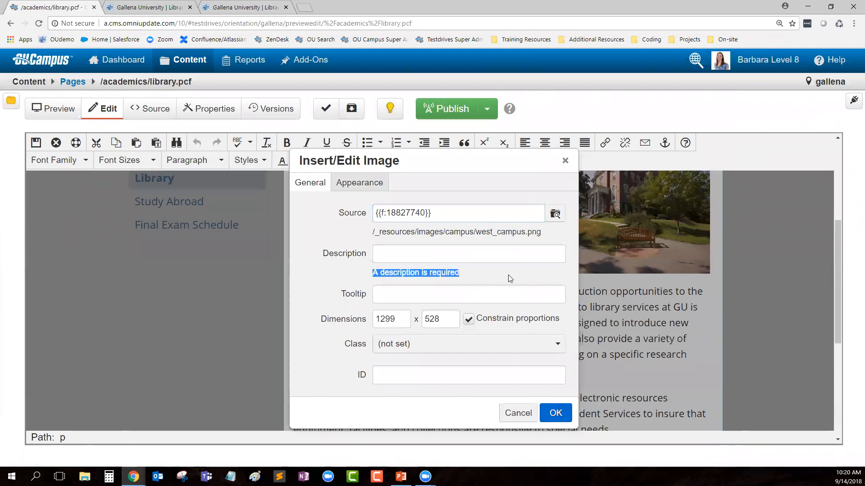
Step: Enter 'West Campus Building' as the Description and paste the same text into Tooltip
click(469, 253)
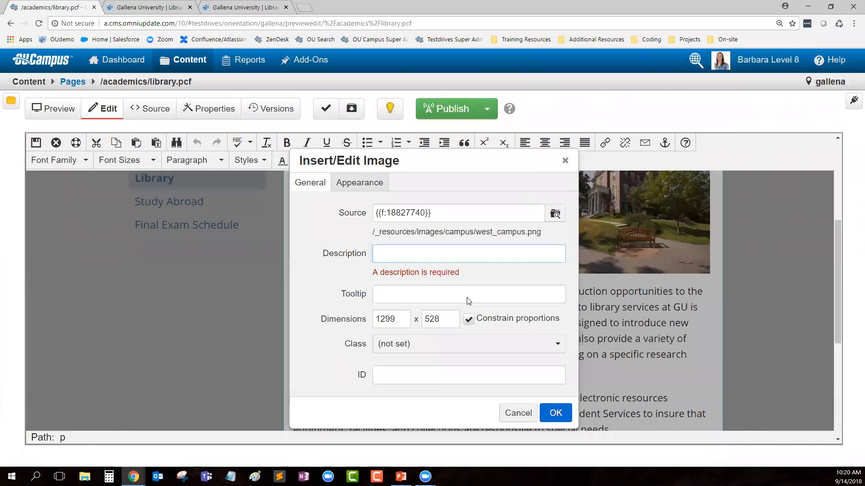
text(West Campus Building)
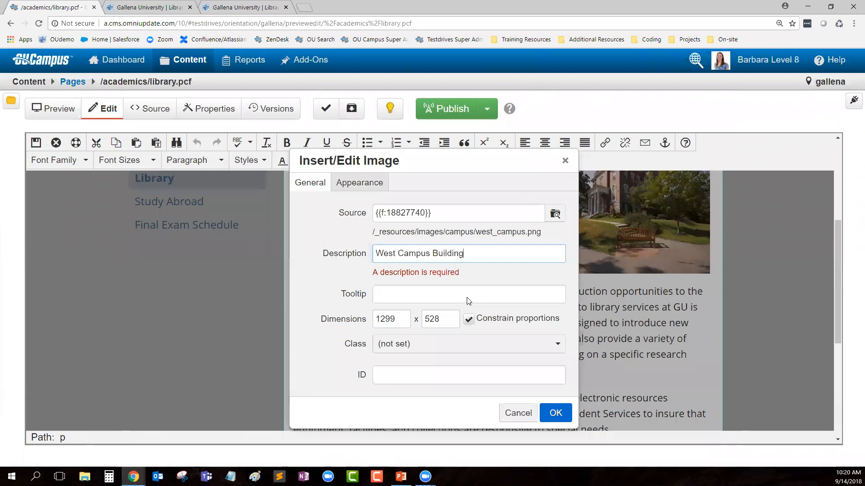
click(411, 294)
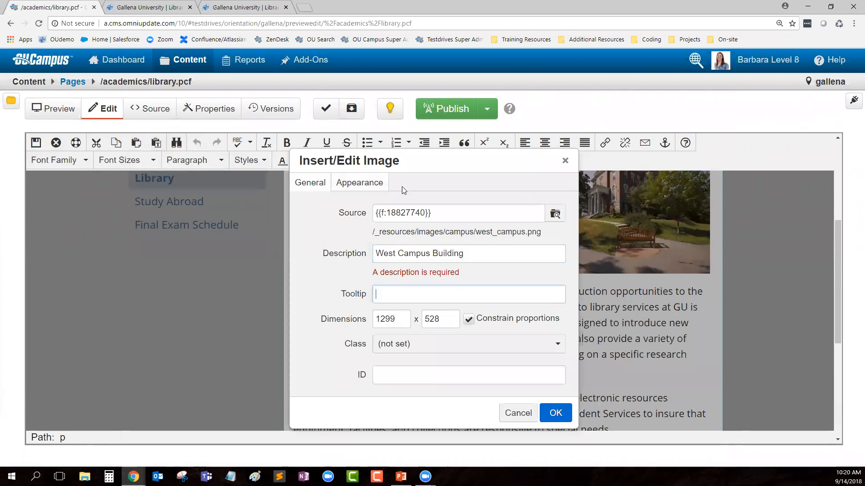
click(466, 257)
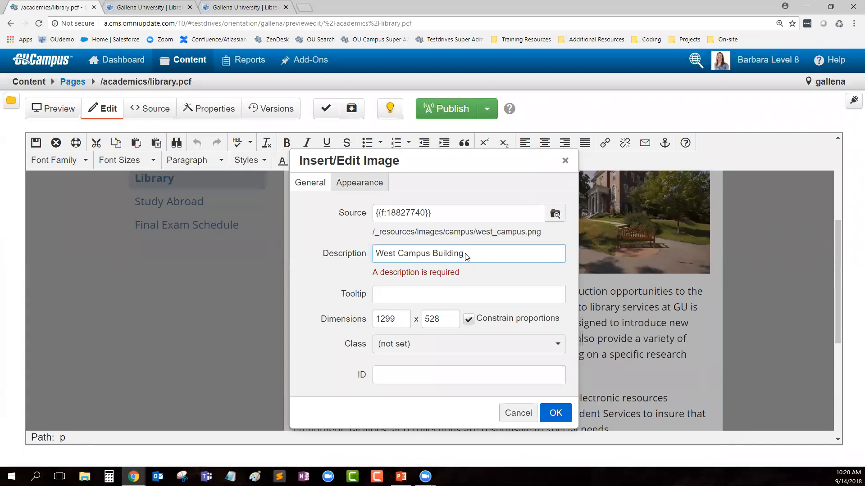
drag(464, 255, 376, 255)
key(ctrl+c)
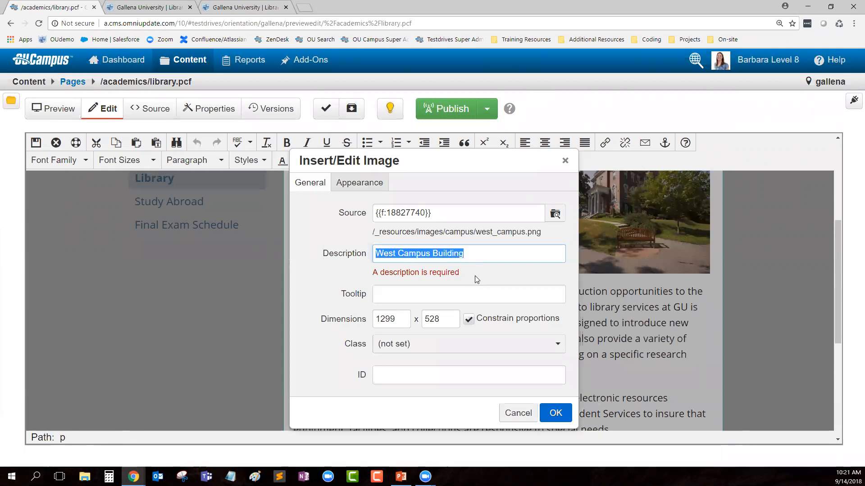
click(382, 295)
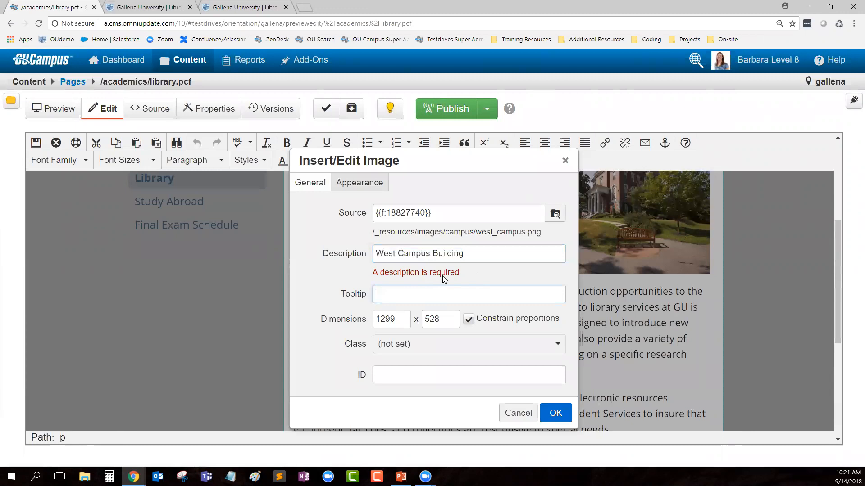
key(ctrl+v)
drag(319, 322, 367, 321)
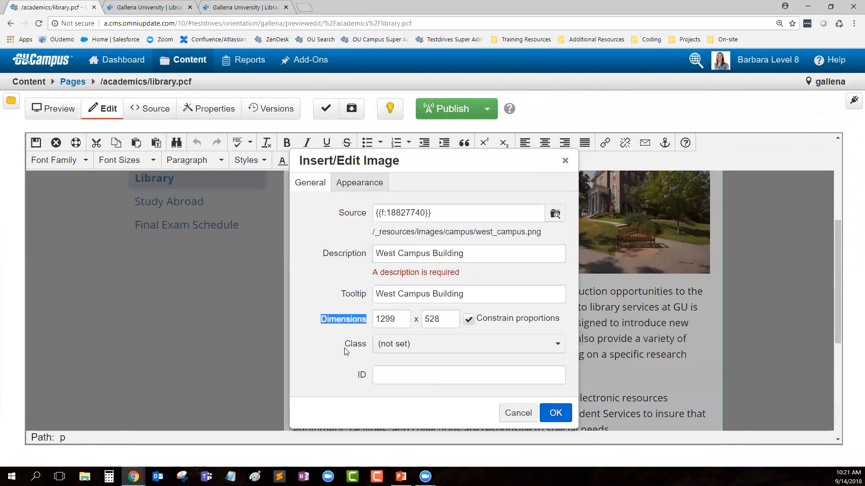
Step: Change the image width from 1299 to 500 so the constrained height becomes 203
drag(397, 321, 374, 321)
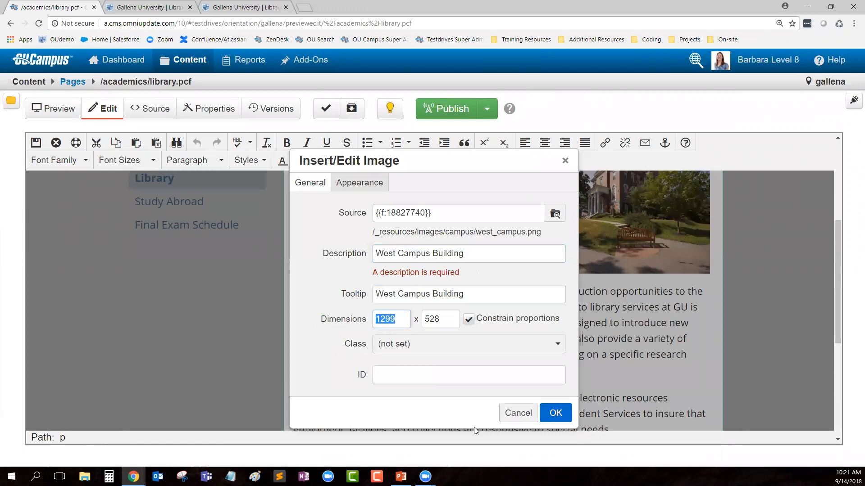
text(500)
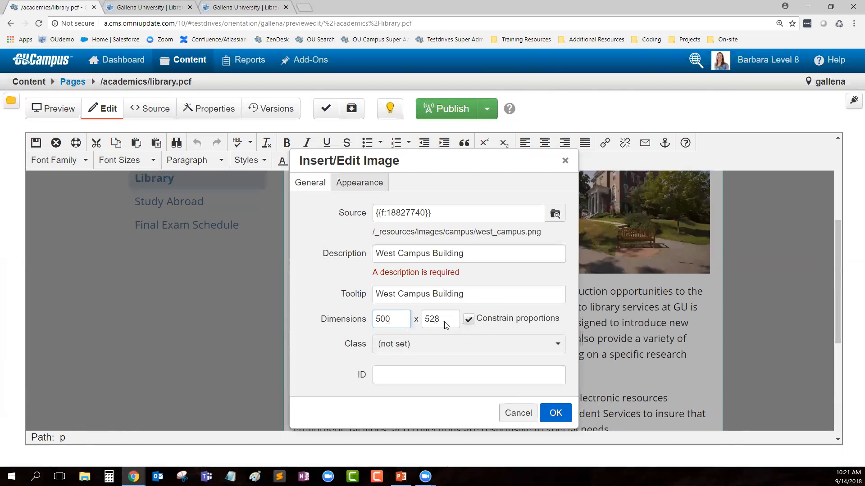
click(336, 332)
drag(345, 344, 367, 344)
drag(356, 378, 368, 376)
click(347, 394)
Step: Set the image's Appearance alignment to Left, giving it float: left
click(365, 187)
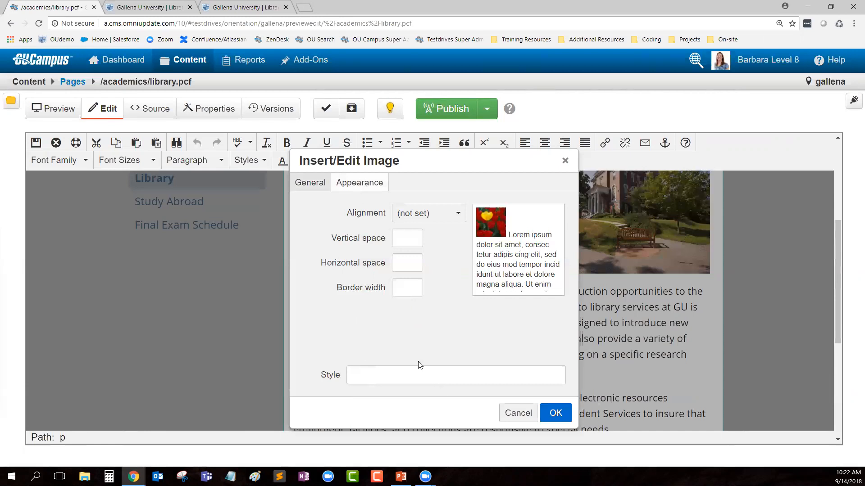
drag(346, 215, 389, 217)
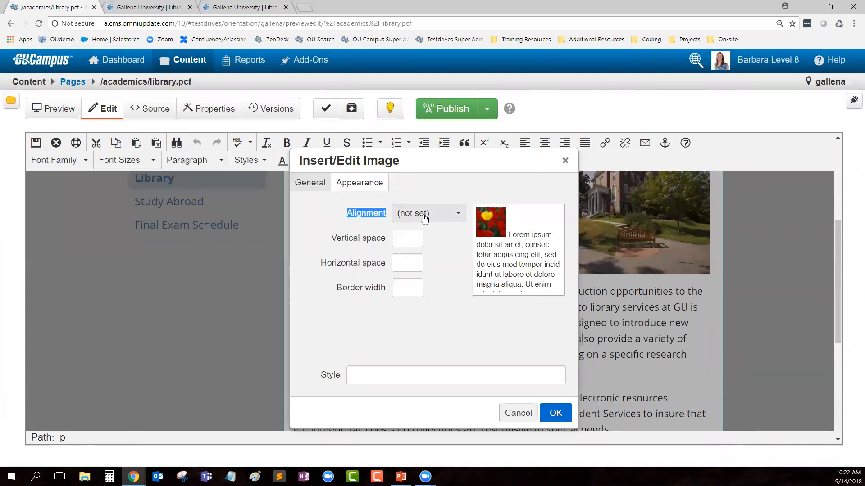
click(424, 218)
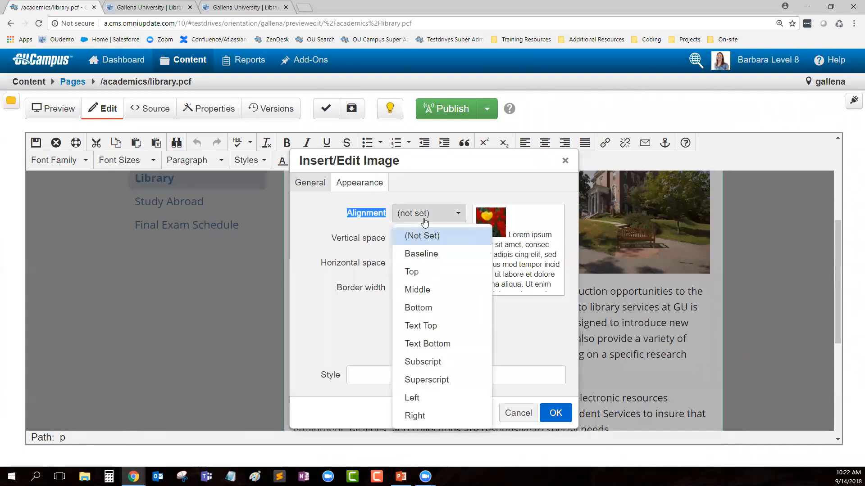
click(435, 398)
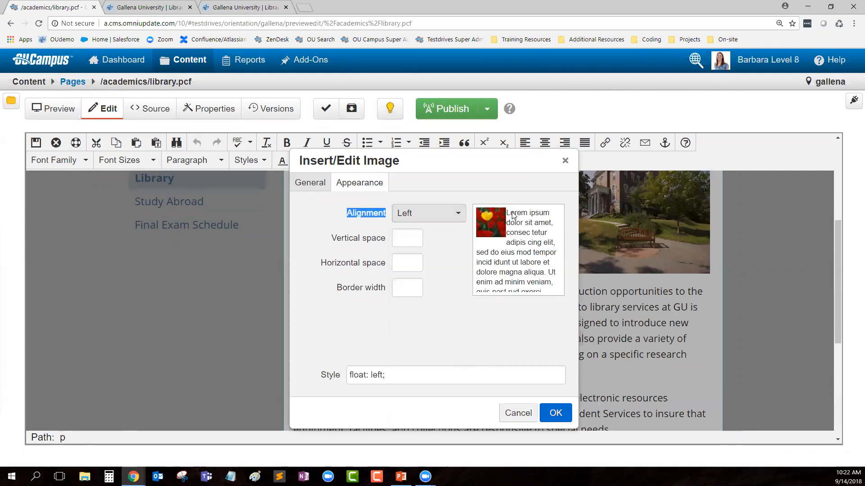
drag(507, 213, 545, 231)
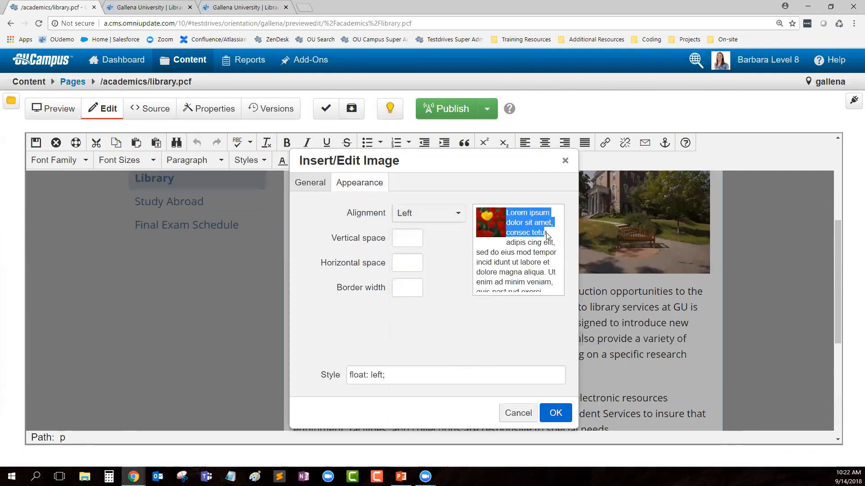
click(522, 268)
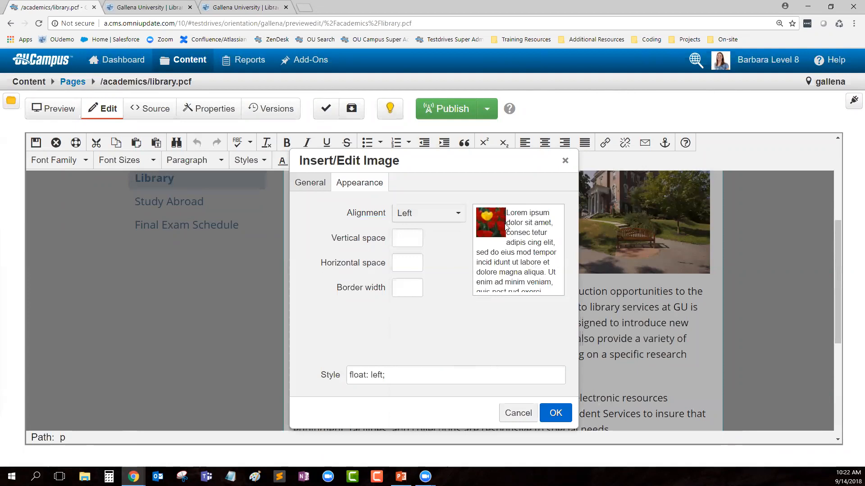
drag(320, 265, 393, 282)
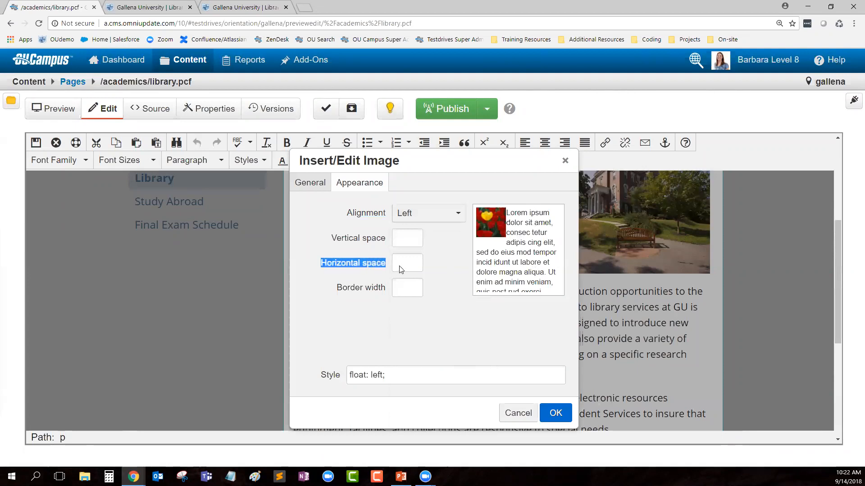
Step: Set the image's Horizontal space to 10 px
click(399, 269)
text(10)
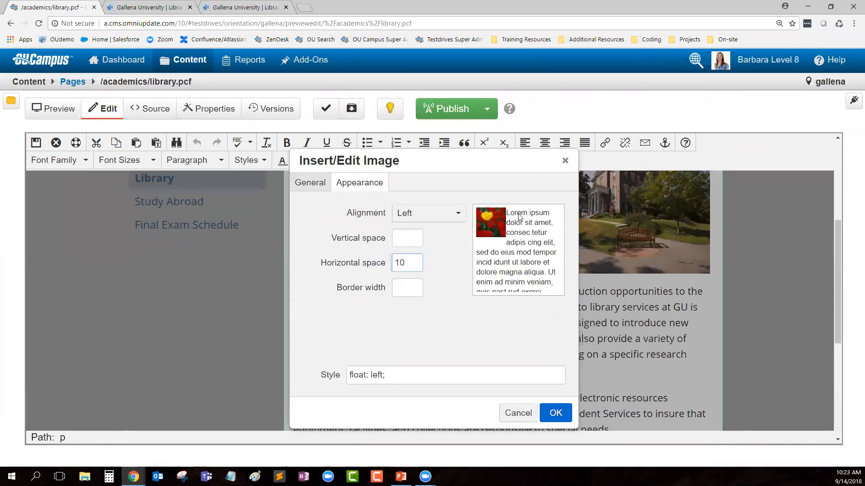
click(513, 316)
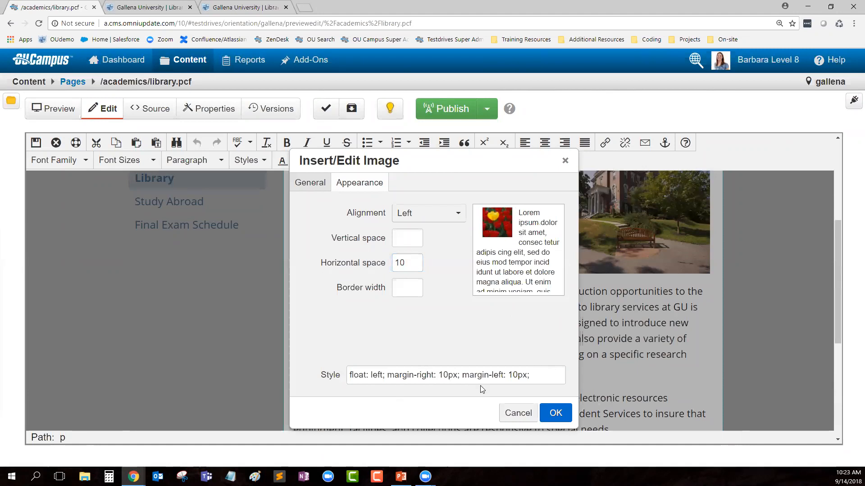
Step: Delete 'margin-left: 10px;' from the Style rule, keeping the right margin, and insert the image
click(542, 378)
drag(518, 379, 339, 390)
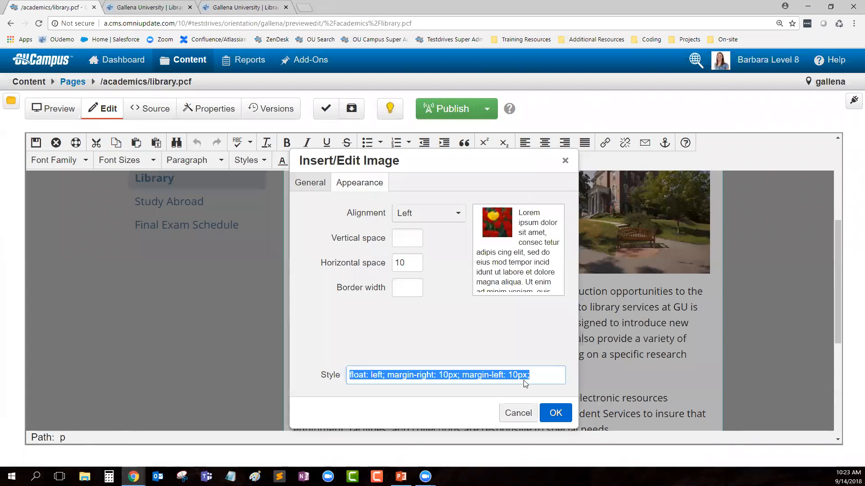
click(534, 377)
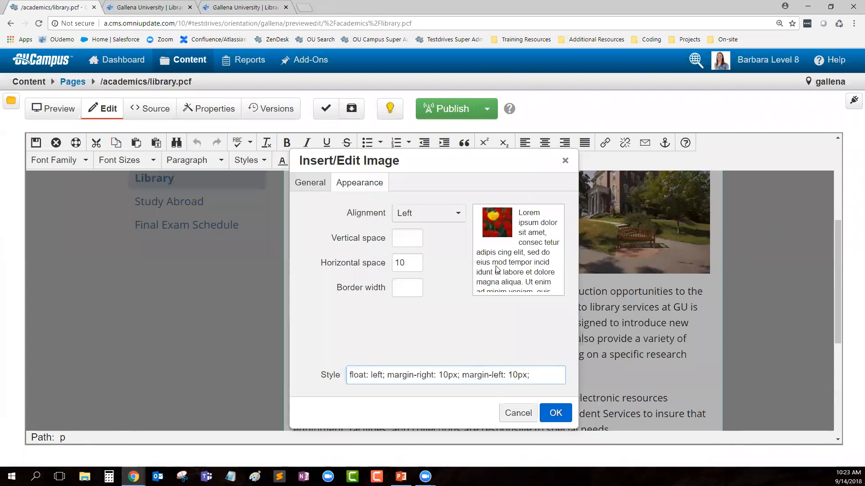
drag(536, 381, 459, 382)
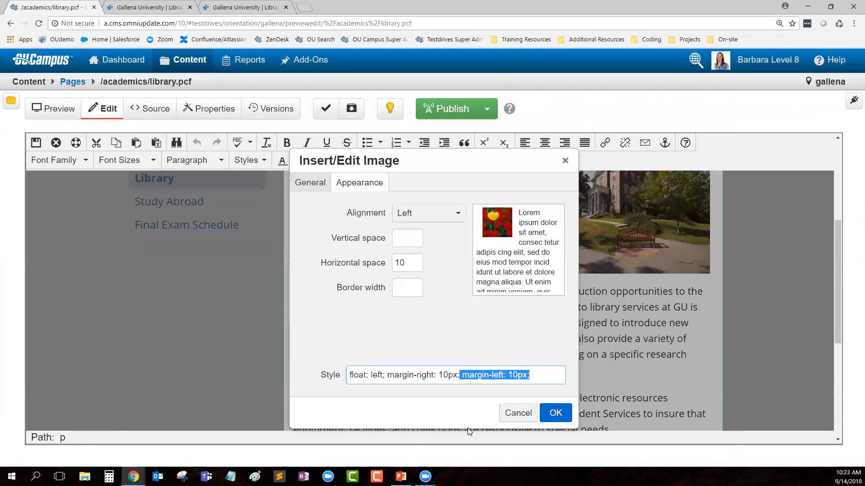
key(BackSpace)
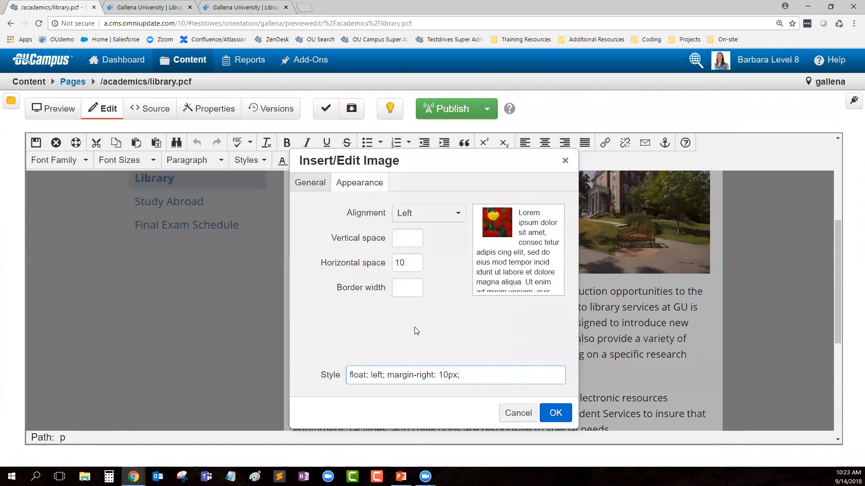
click(434, 330)
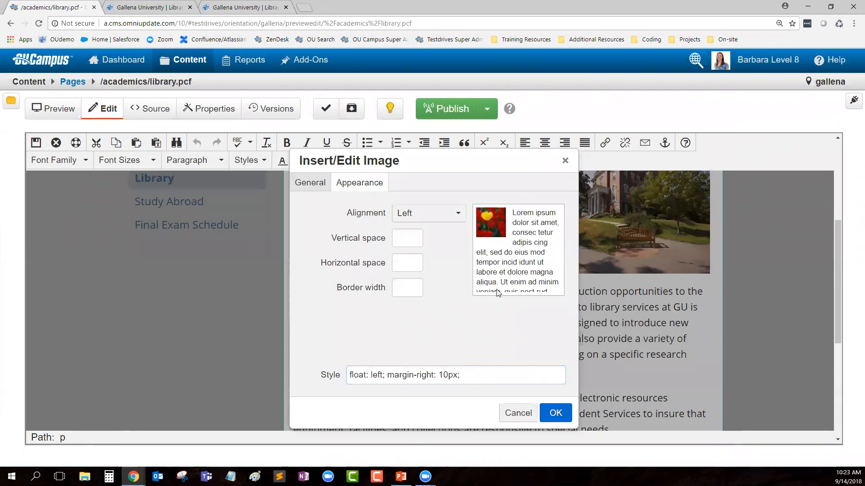
click(555, 413)
Step: Reopen the west campus image's settings to check its 500 width, then cancel unchanged
scroll(684, 335, down, 1)
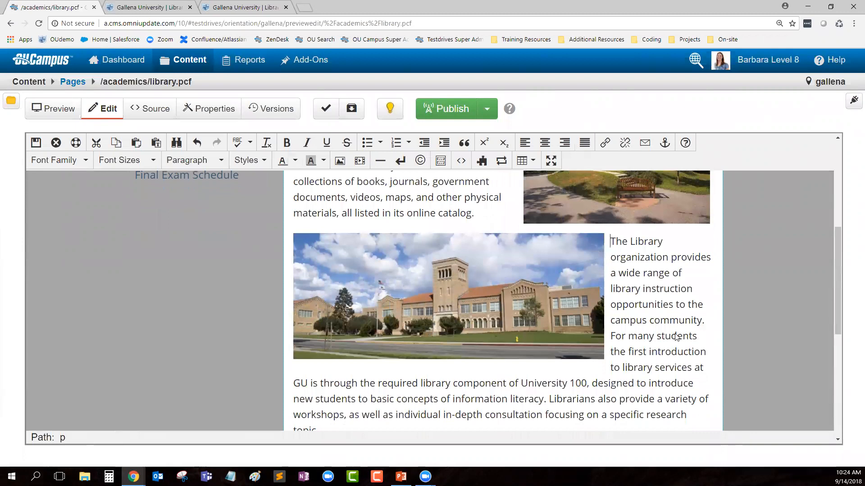
click(447, 287)
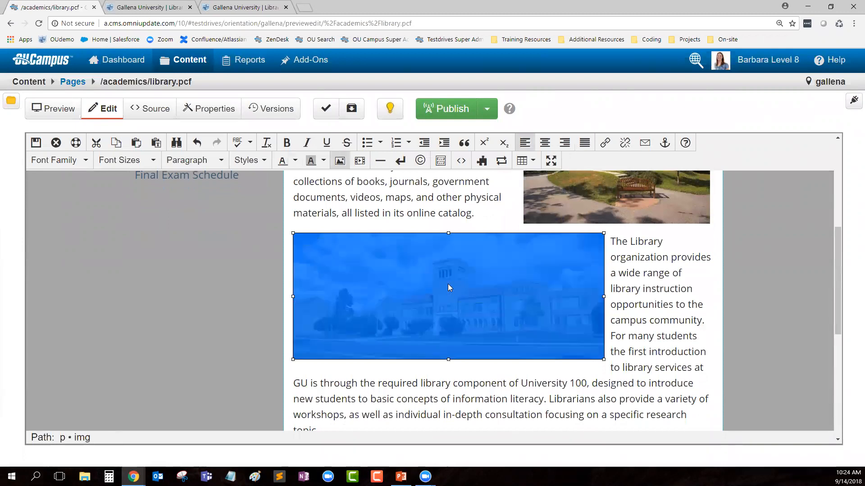
click(341, 162)
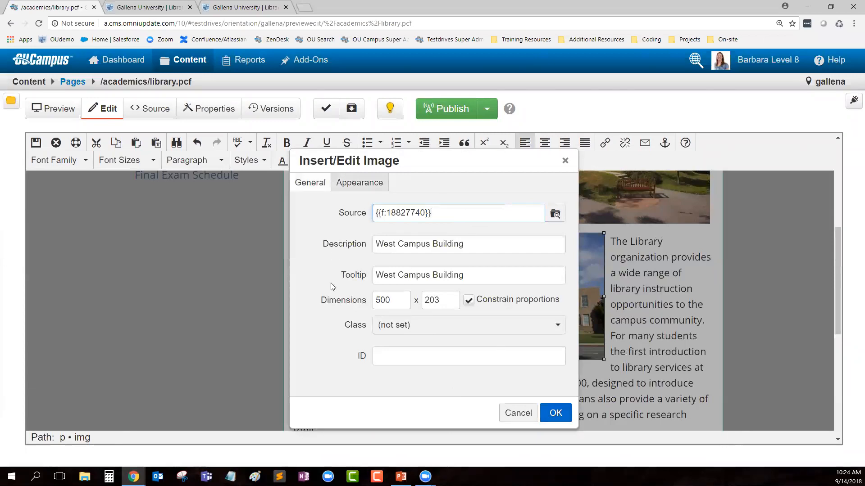
double_click(383, 300)
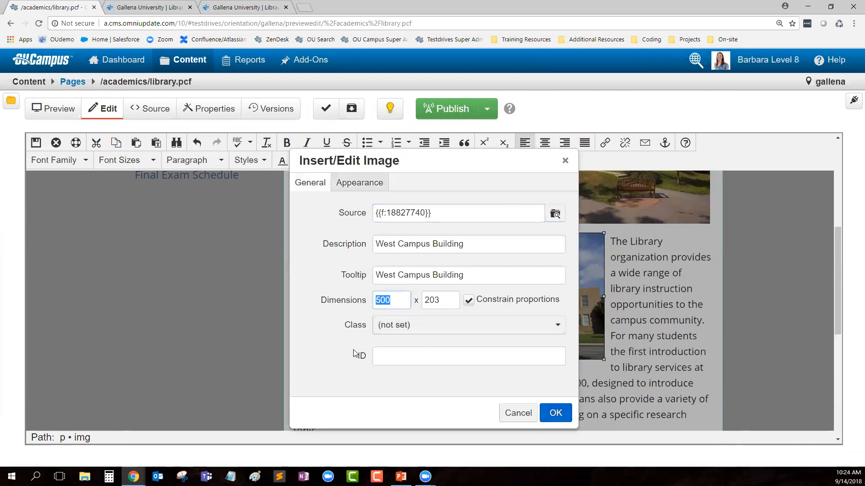
click(521, 415)
Step: Drag the photo's bottom-right handle inward to shrink it so the paragraph wraps closer
scroll(645, 345, down, 1)
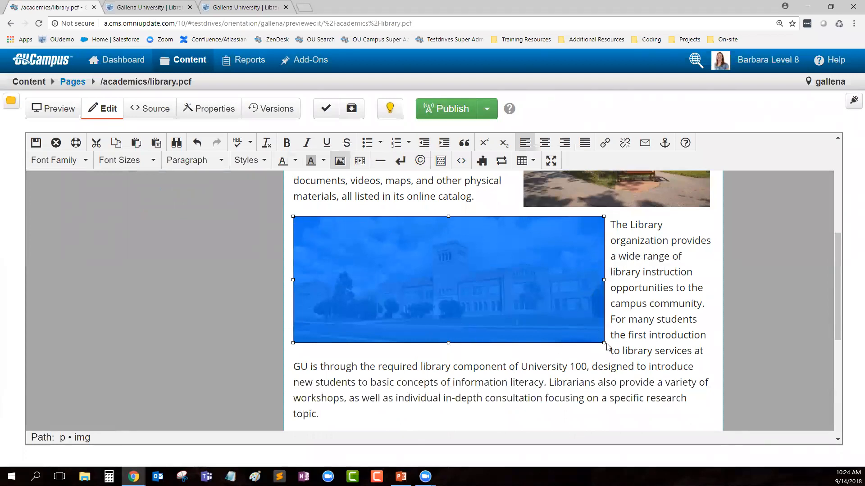
drag(604, 343, 488, 296)
click(543, 300)
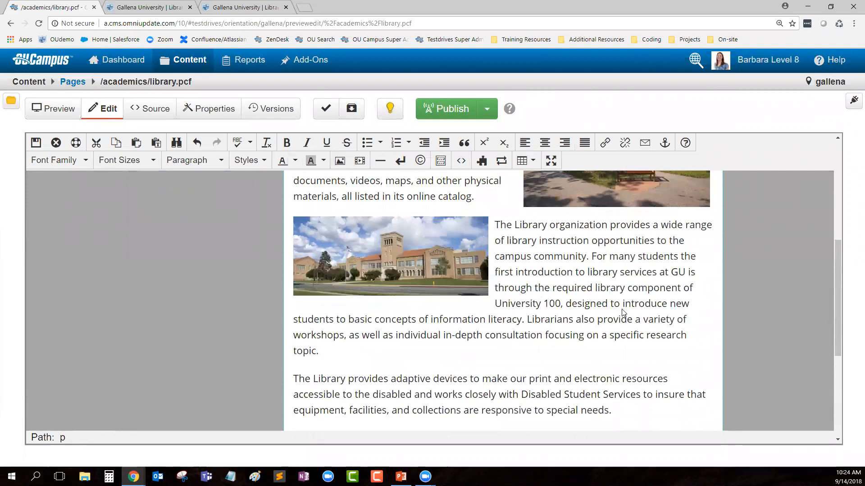
scroll(625, 320, down, 2)
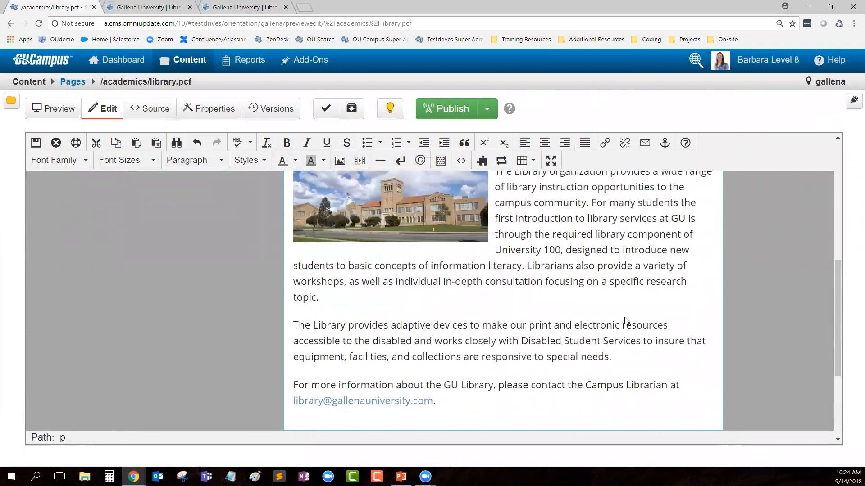
scroll(621, 360, down, 1)
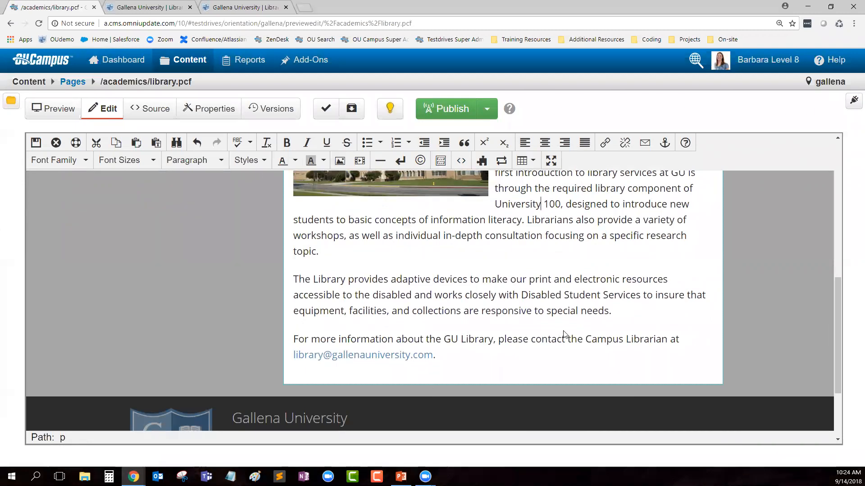
Step: Below the special needs paragraph, add an 'Example Links' line followed by an empty bullet
click(620, 315)
key(Return)
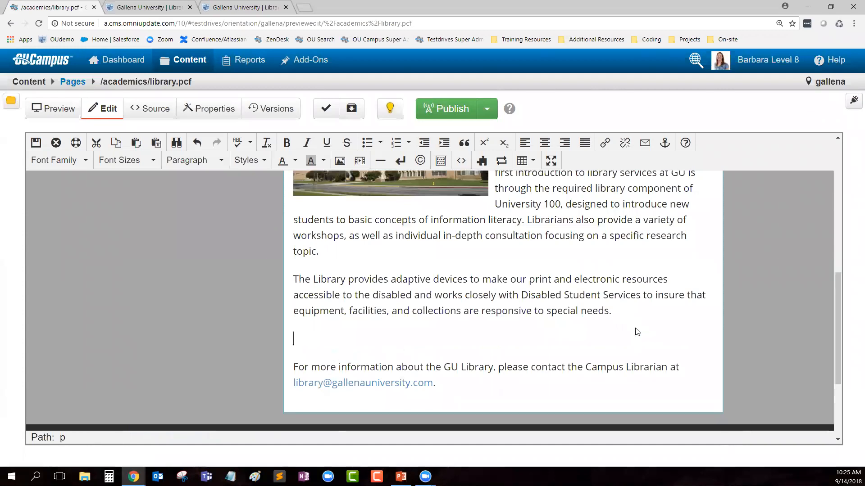
text(Example Links)
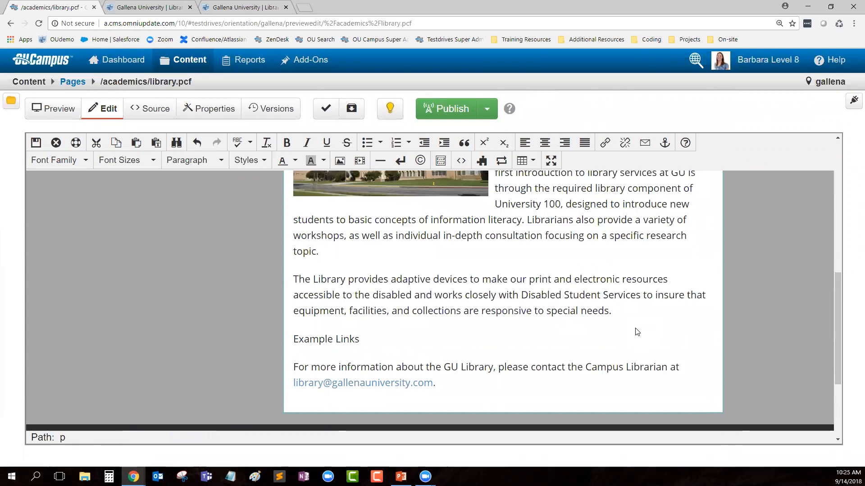
key(Return)
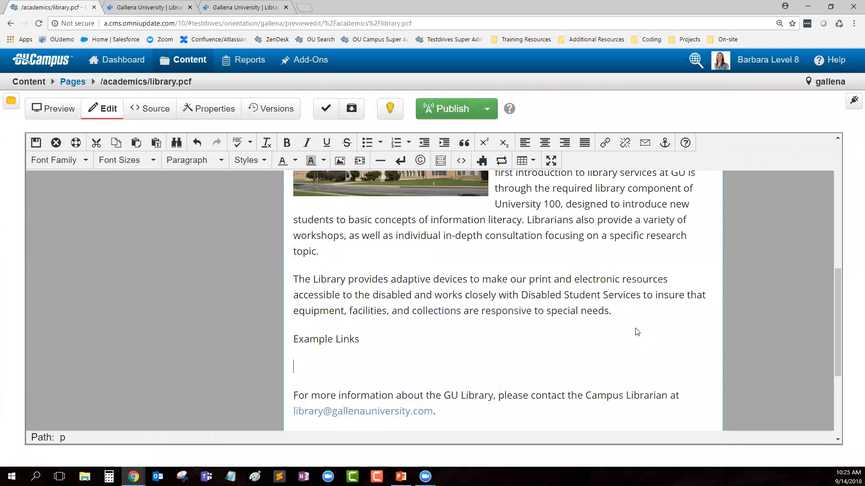
click(367, 143)
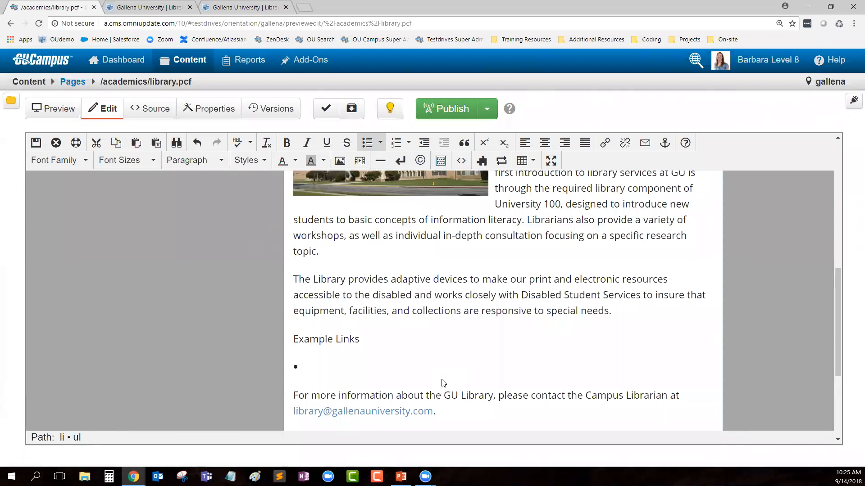
Step: Write the bullet 'For more information about Athletics, visit our Atheltics Page.' and select 'Atheltics Page'
text(For more information abo)
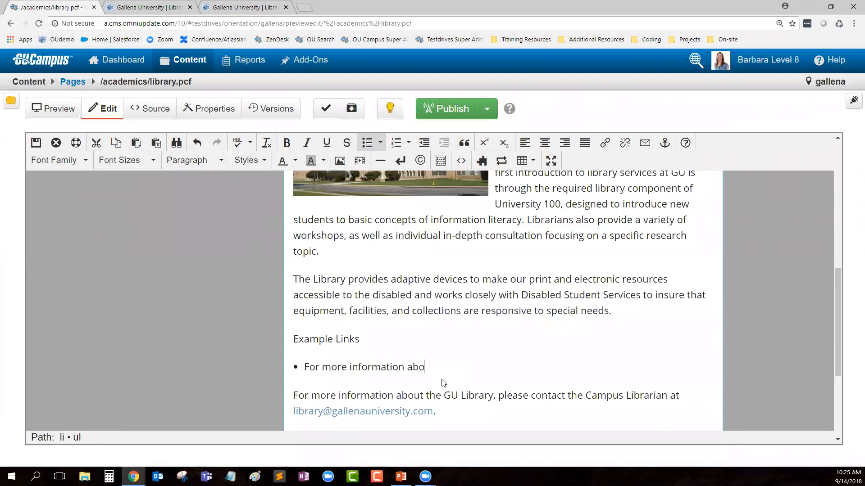
text(ut Athletics, visit our Atheltics )
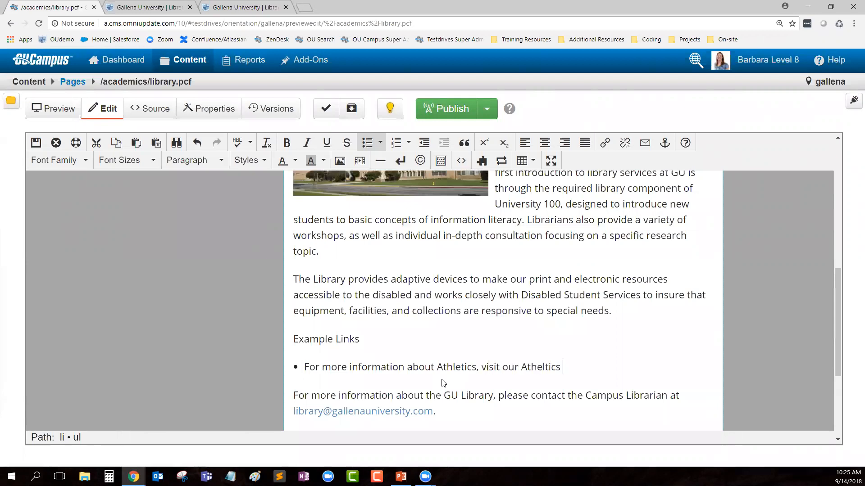
text(Page.)
drag(521, 367, 585, 369)
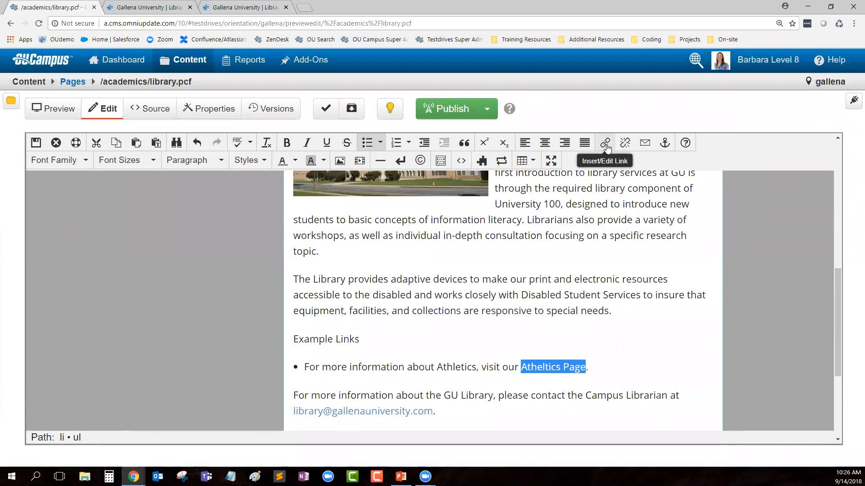
Step: Open Insert/Edit Link for the selected 'Atheltics Page' text from the context menu
right_click(557, 369)
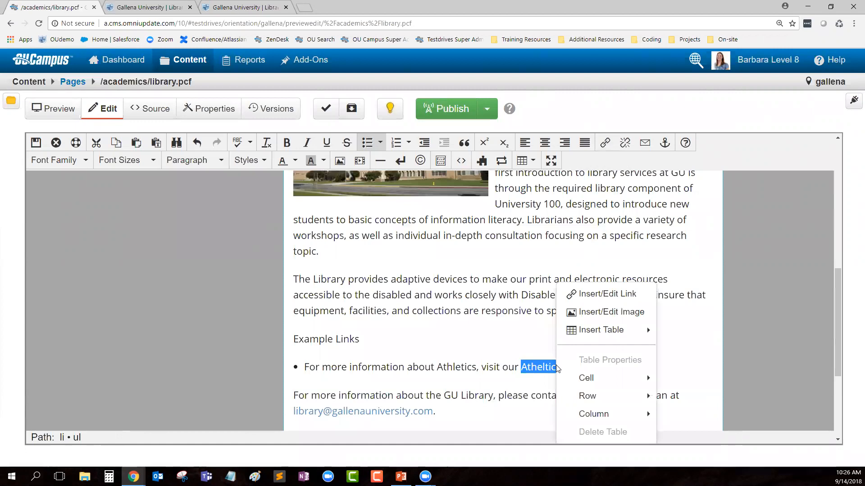
click(629, 298)
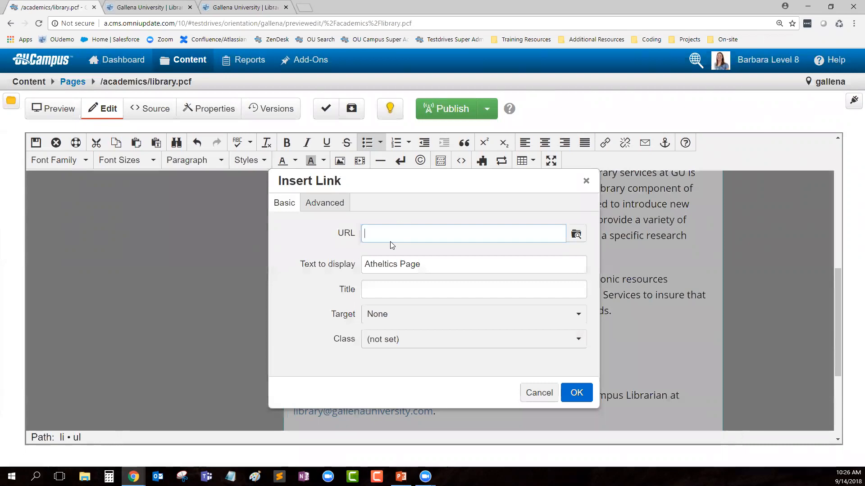
Step: Link the text to the athletics folder's index.pcf, resolving to /athletics/index.html
click(576, 235)
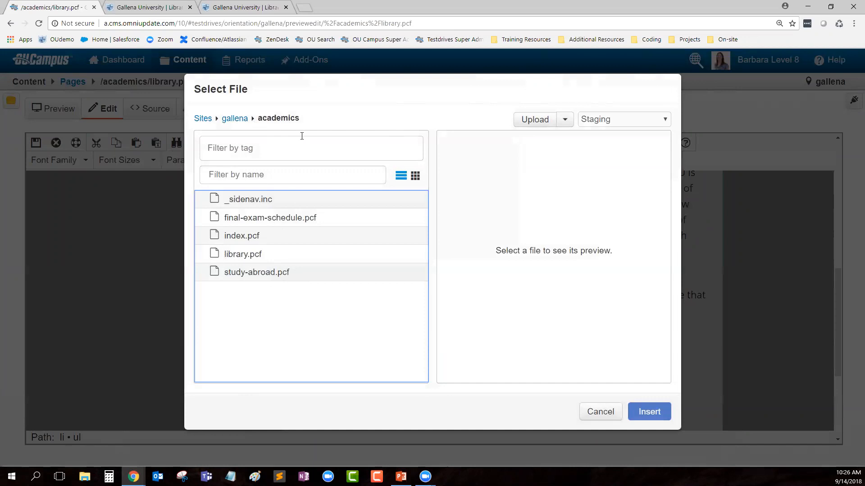
click(234, 122)
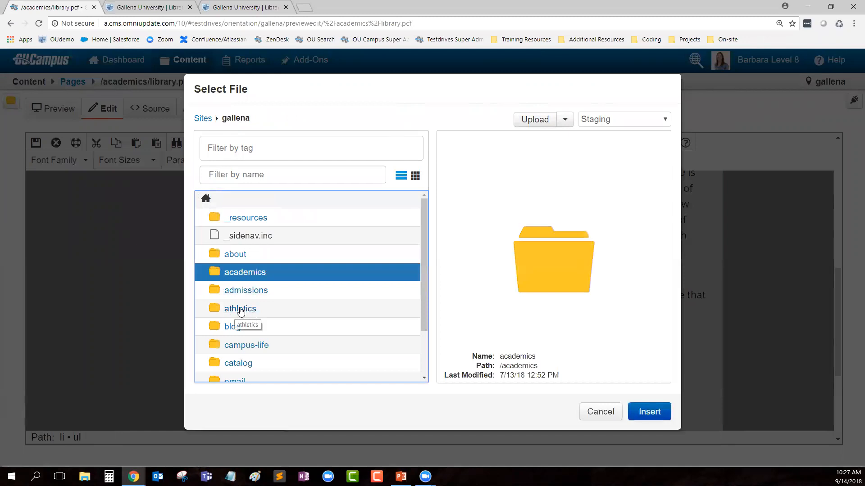
click(240, 309)
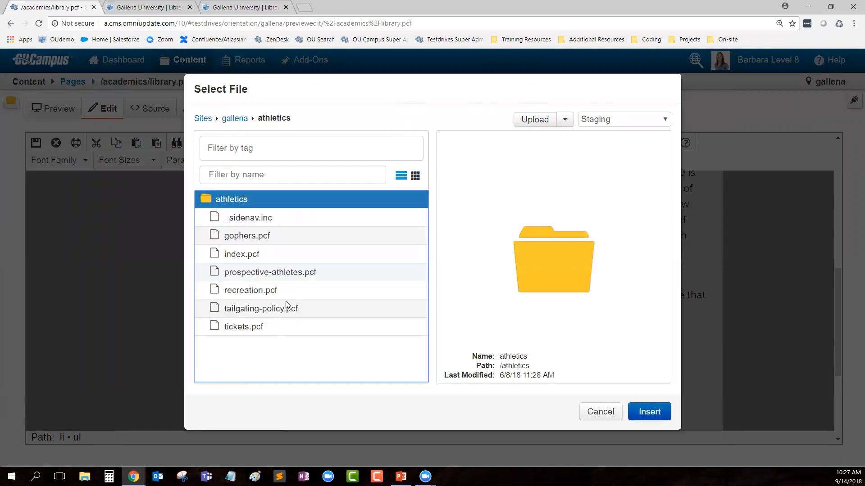
click(232, 254)
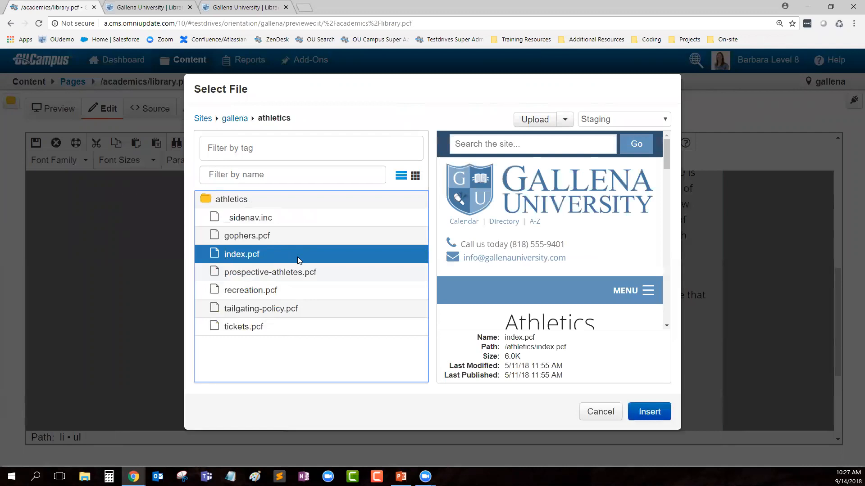
click(648, 412)
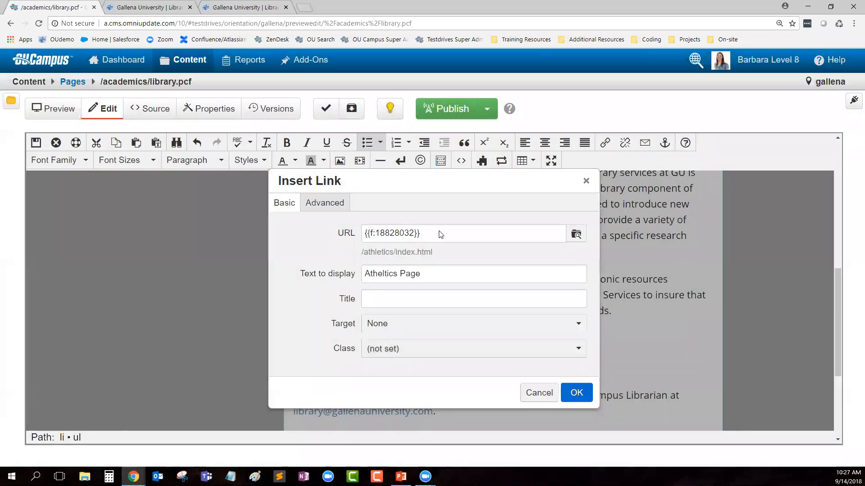
Step: Check the /athletics/index.html path and change the display text to 'Atheltics Index Page'
triple_click(369, 238)
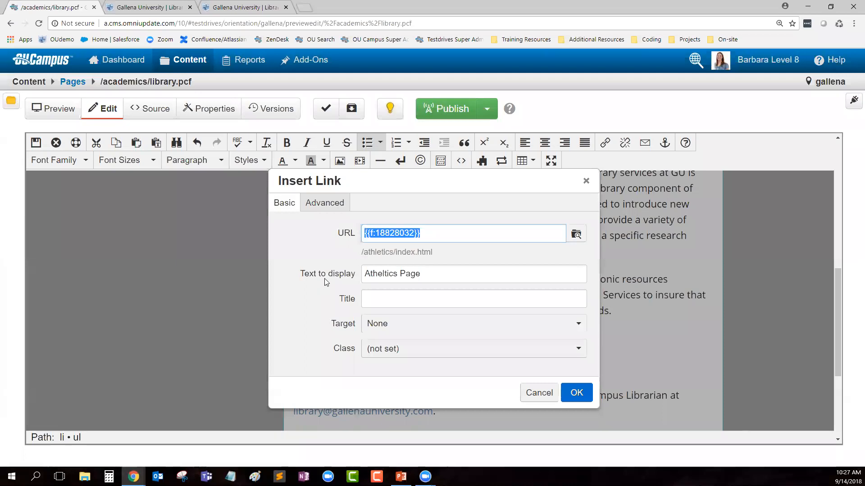
drag(440, 256, 366, 261)
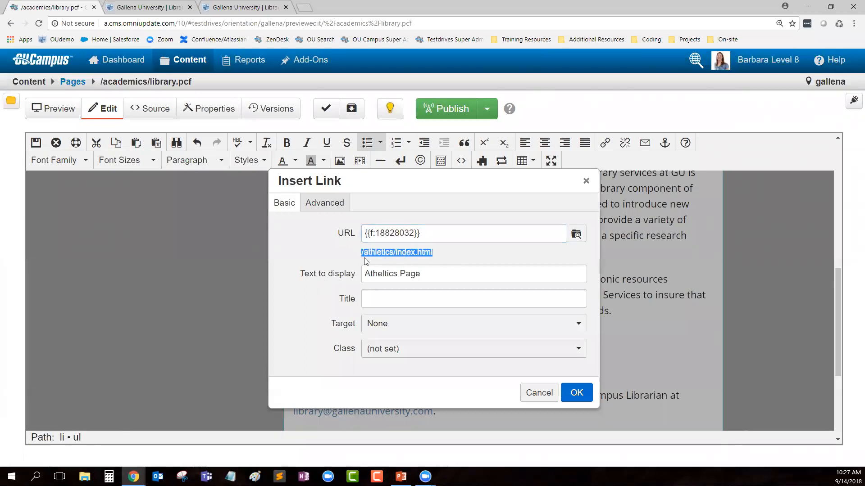
click(353, 258)
click(420, 276)
drag(421, 276, 359, 279)
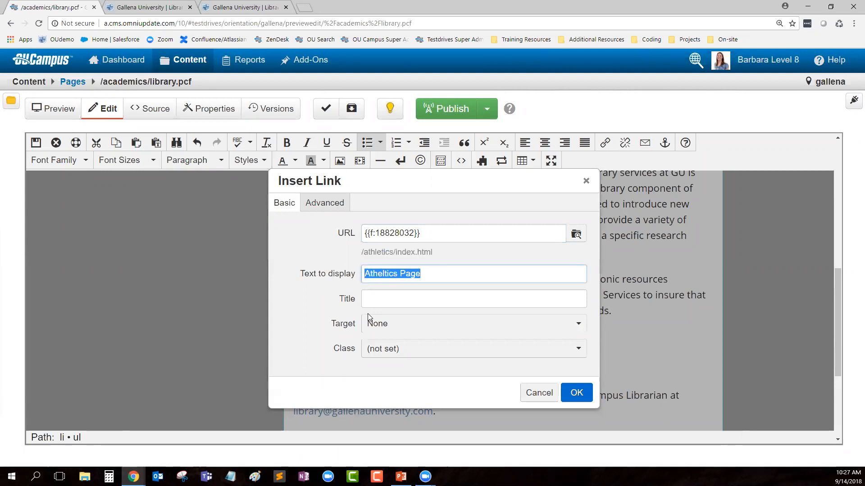
click(400, 275)
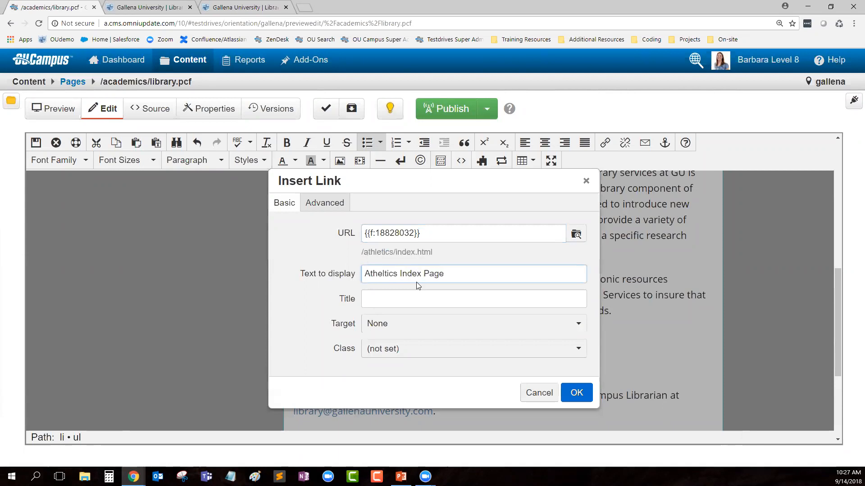
Step: Give the link the title 'Athletics Index Page'
click(386, 299)
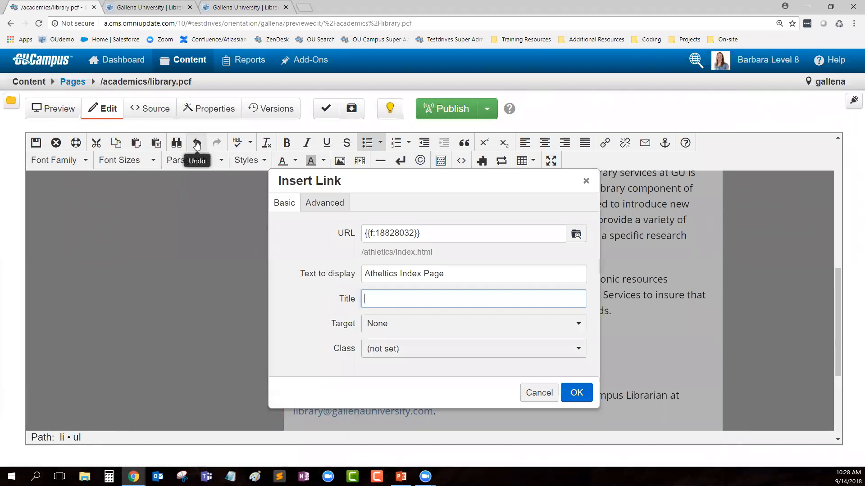
click(397, 299)
text(Athletics Index Page)
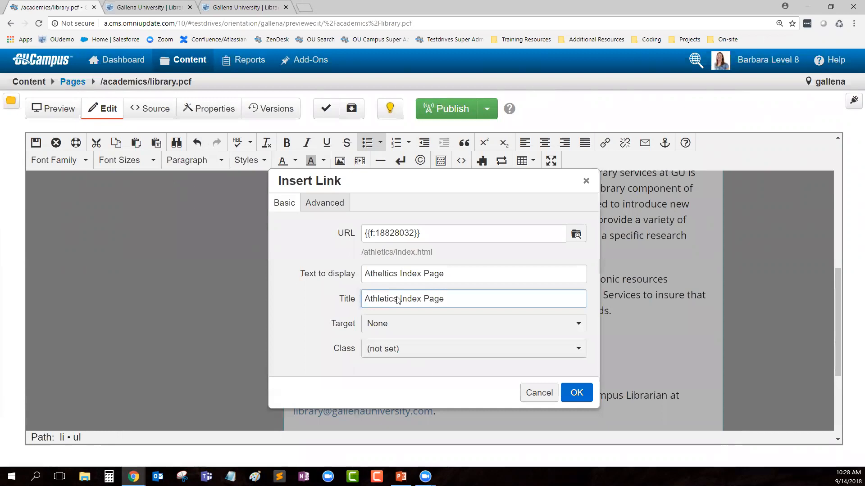
double_click(358, 325)
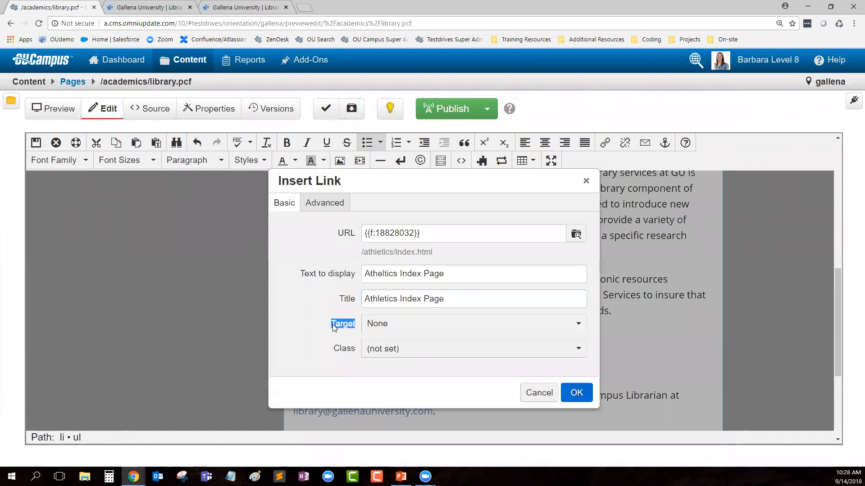
click(388, 325)
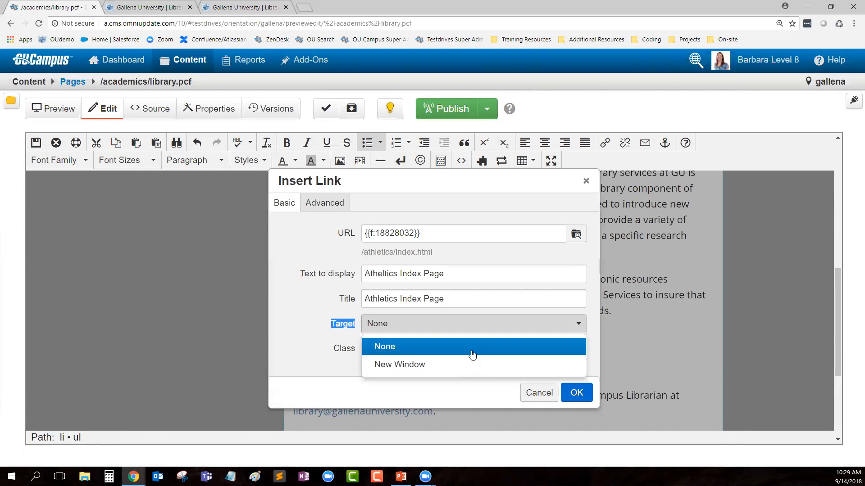
Step: Keep the Athletics link's Target as None and Class unset, and confirm the link
click(383, 349)
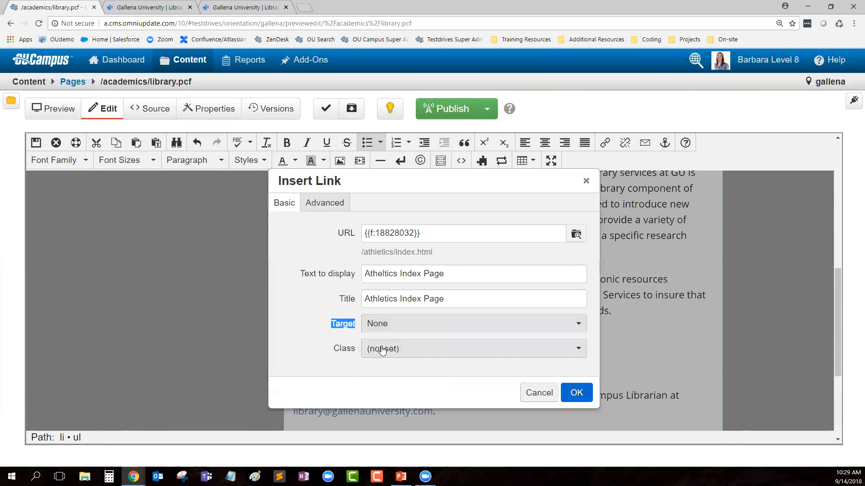
click(302, 327)
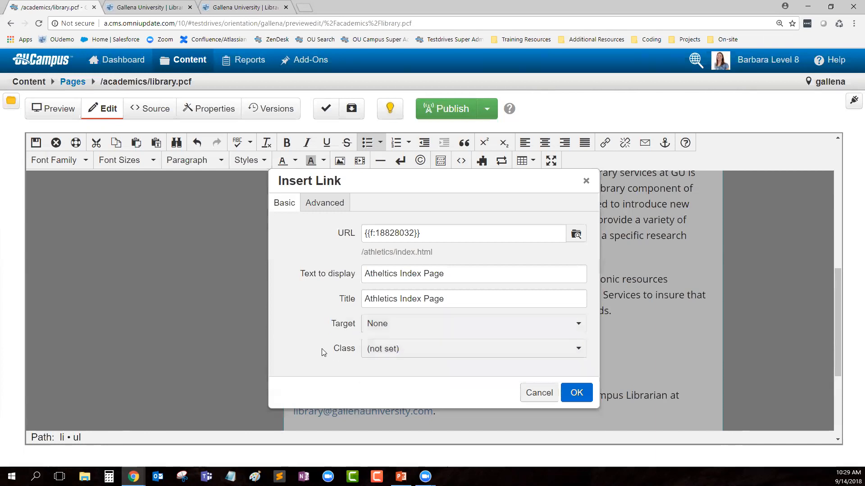
double_click(350, 352)
click(313, 351)
click(578, 393)
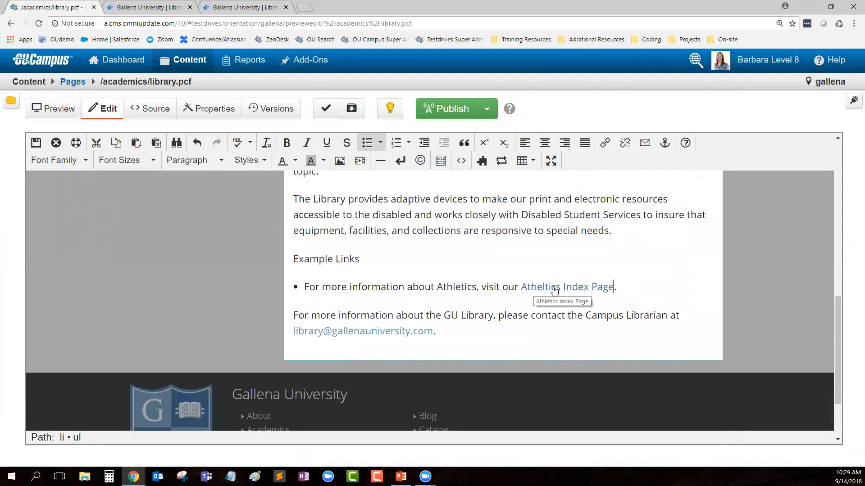
Step: Place the caret inside the Athletics Index Page link text
click(536, 288)
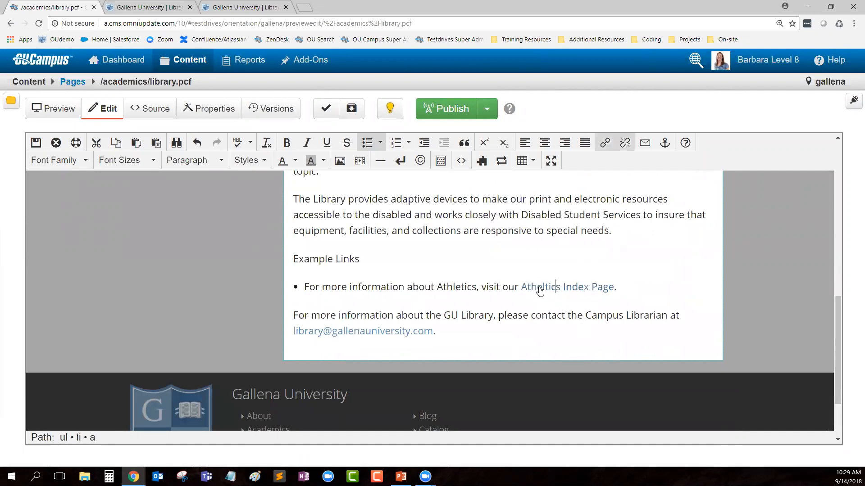
click(545, 290)
click(561, 289)
click(578, 289)
click(583, 289)
click(564, 290)
click(584, 290)
Step: Review the Athletics link's settings, close them unchanged, and put the caret after the line
click(605, 144)
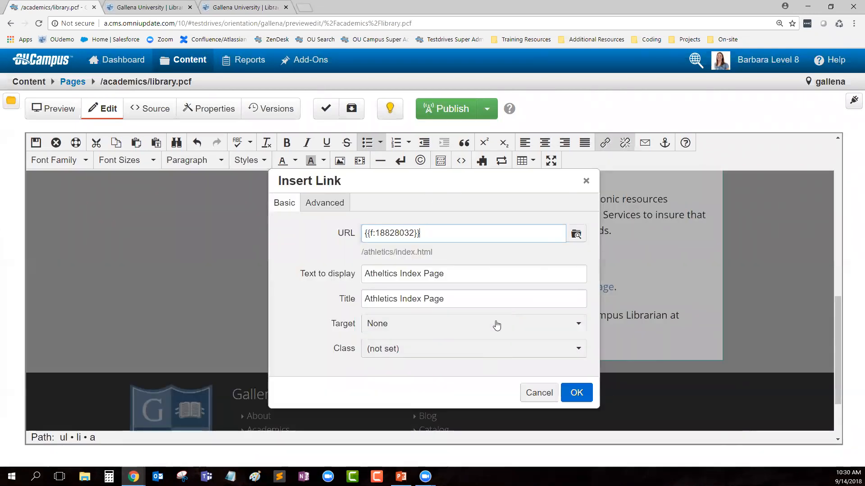
click(541, 396)
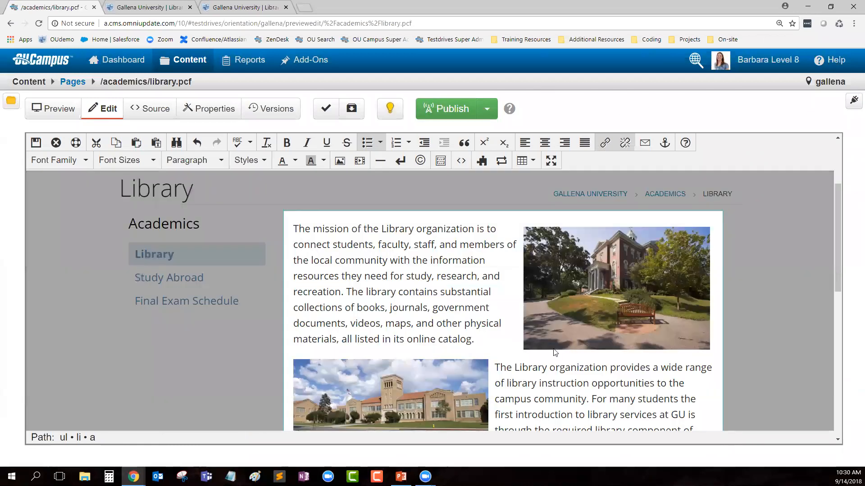
click(620, 315)
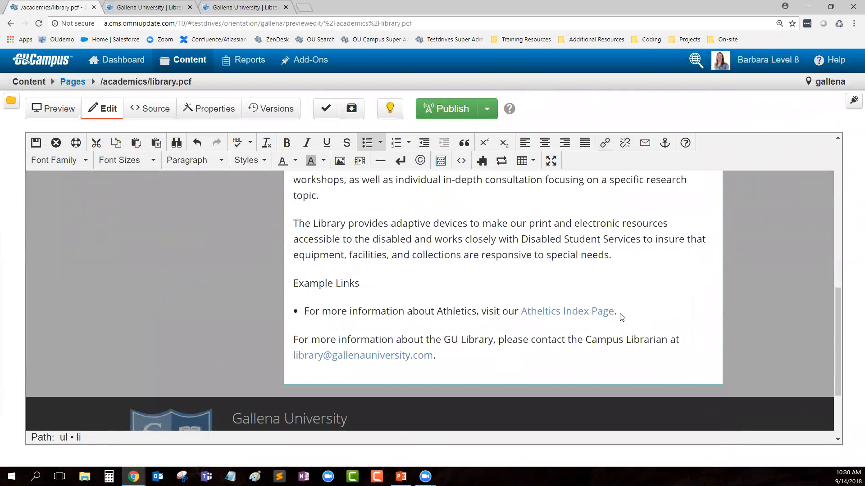
Step: Add the bullet 'Here's a link to an external page.' and begin turning it into a link
key(Return)
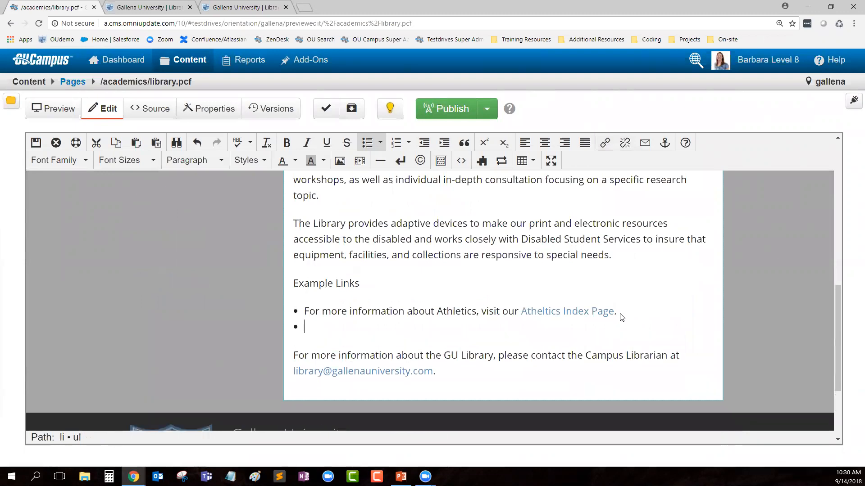
text(Here's a link to an external page.)
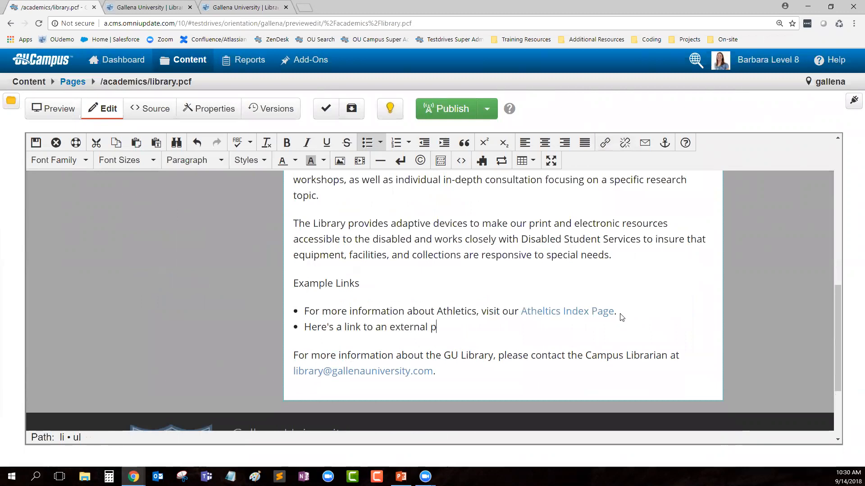
triple_click(308, 329)
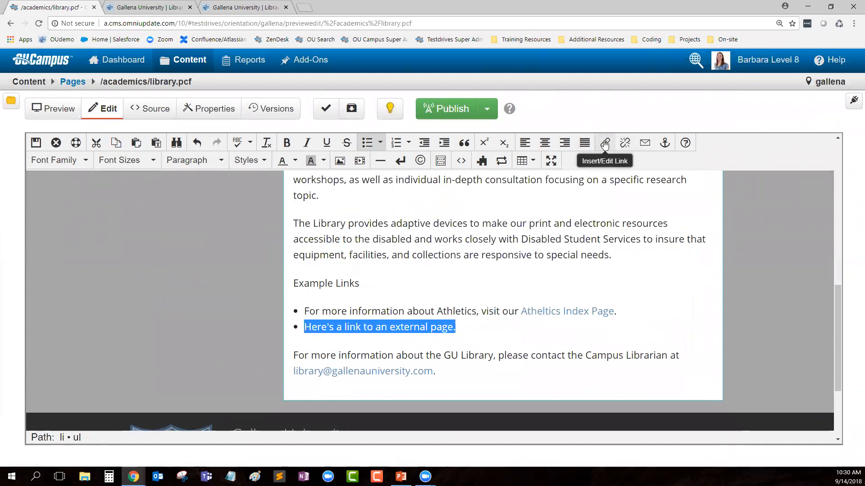
right_click(447, 332)
click(473, 298)
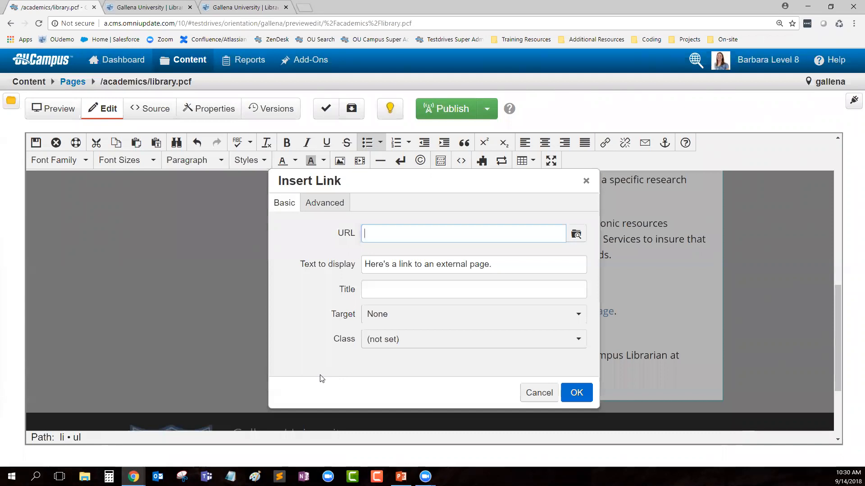
Step: Set the link URL to fafsa.gov with display text 'Click here for information about FAFSA.'
text(fafsa.gov)
drag(505, 269, 368, 282)
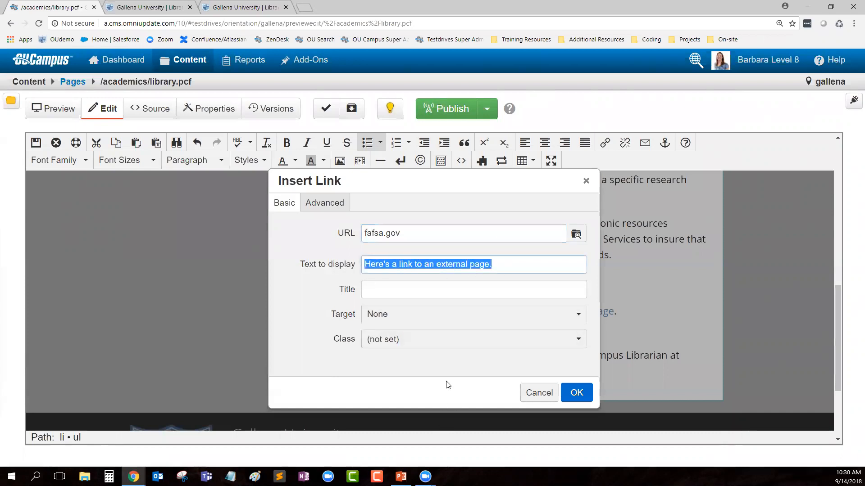
text(Click here for information about FAFSA.)
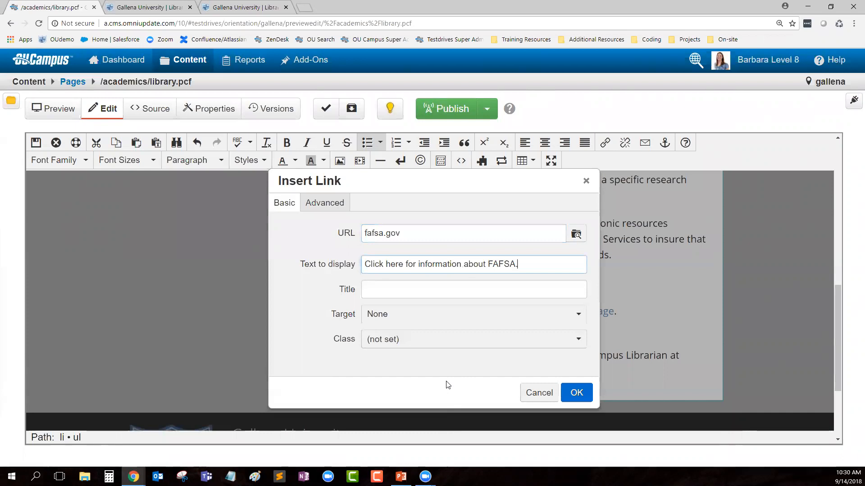
Step: Title the link 'FAFSA website' and make it open in a New window
click(514, 295)
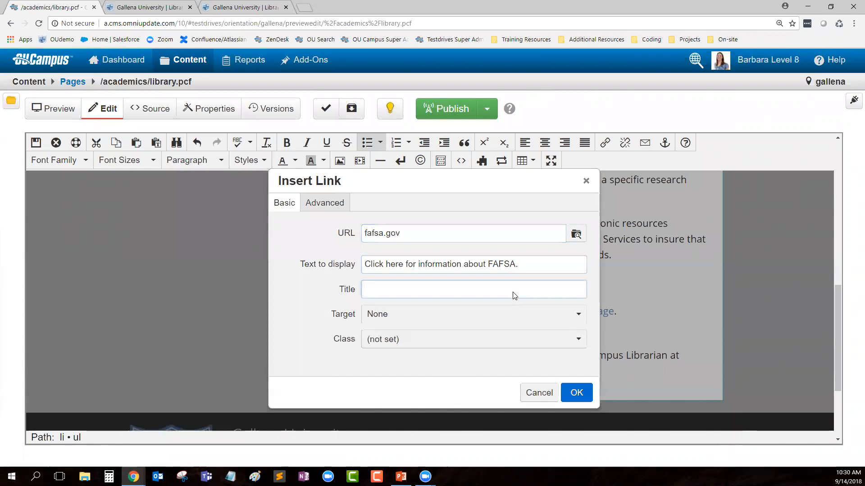
text(FAFSA website)
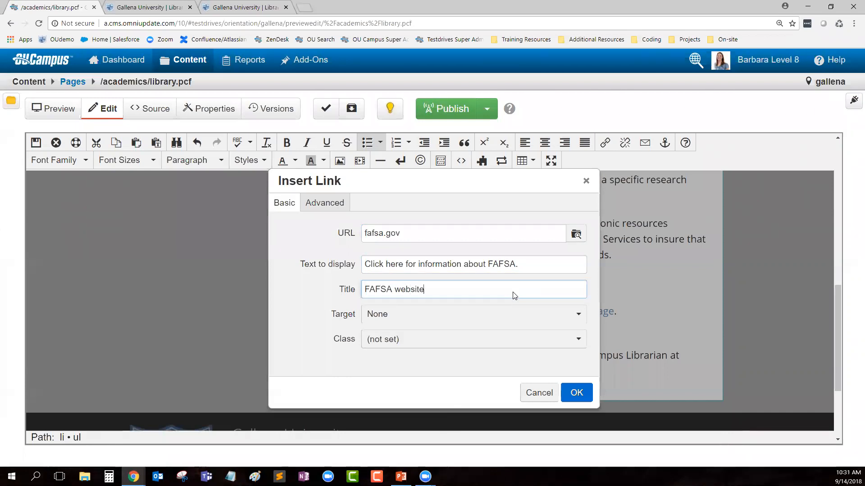
click(401, 314)
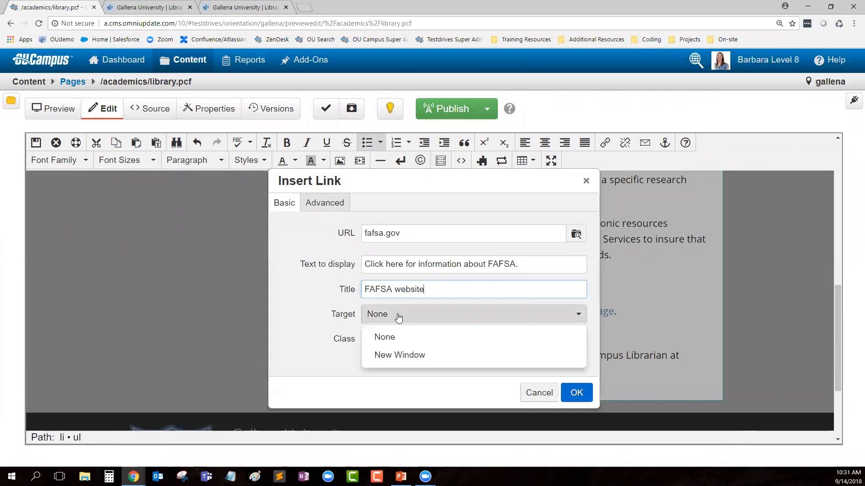
click(395, 354)
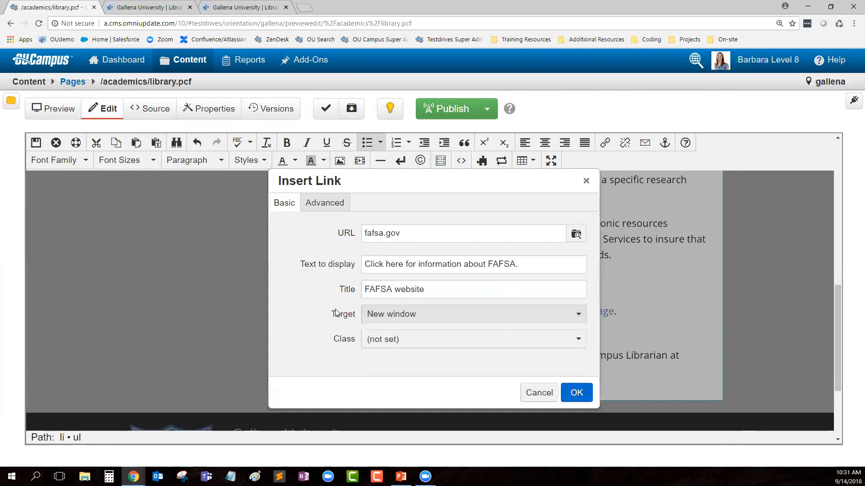
click(580, 395)
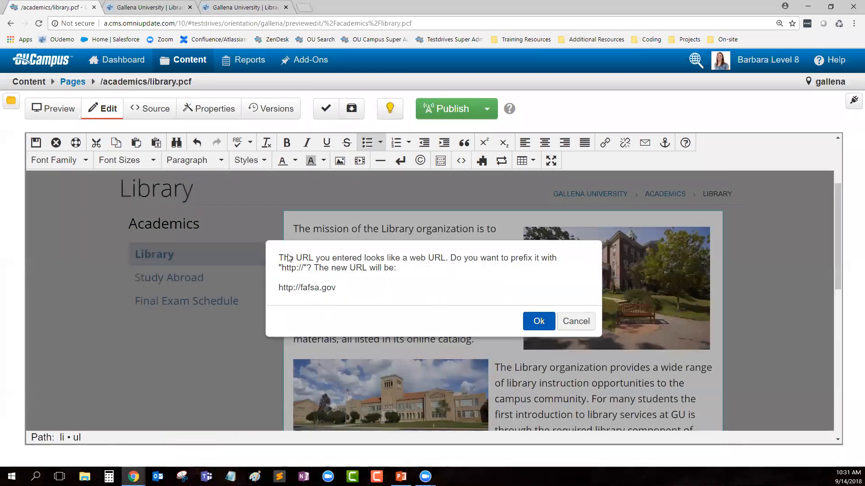
drag(279, 259, 446, 258)
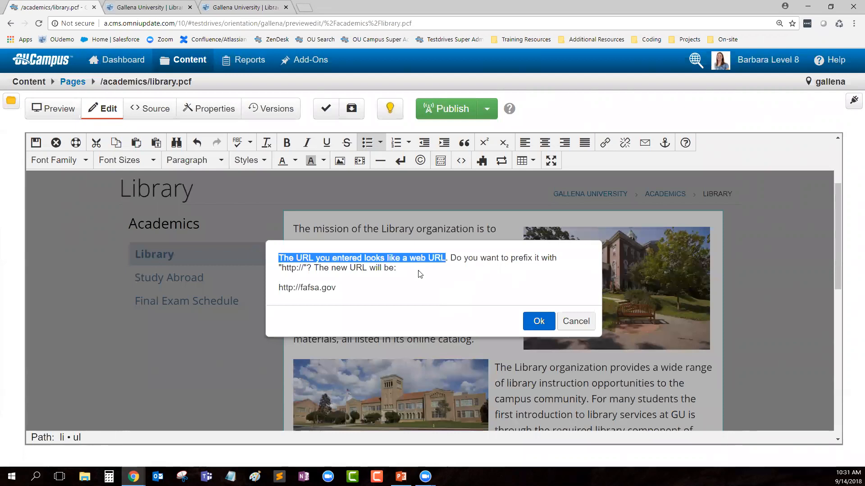
click(329, 274)
drag(277, 264, 310, 268)
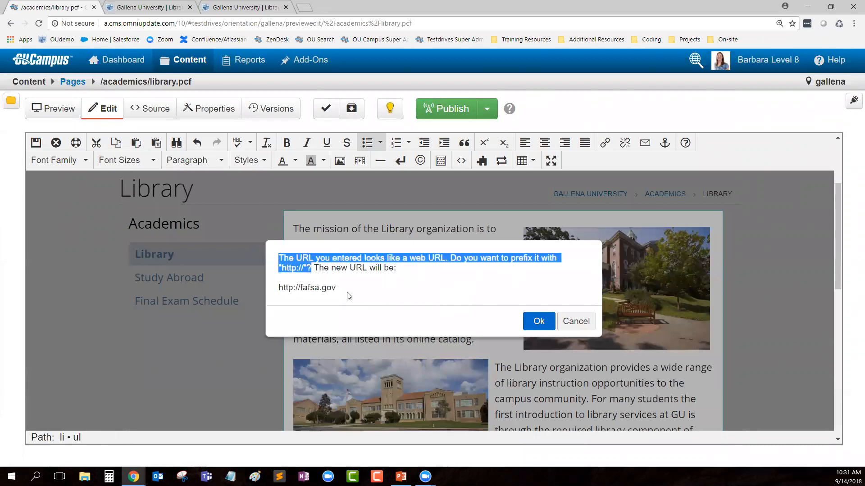
click(365, 298)
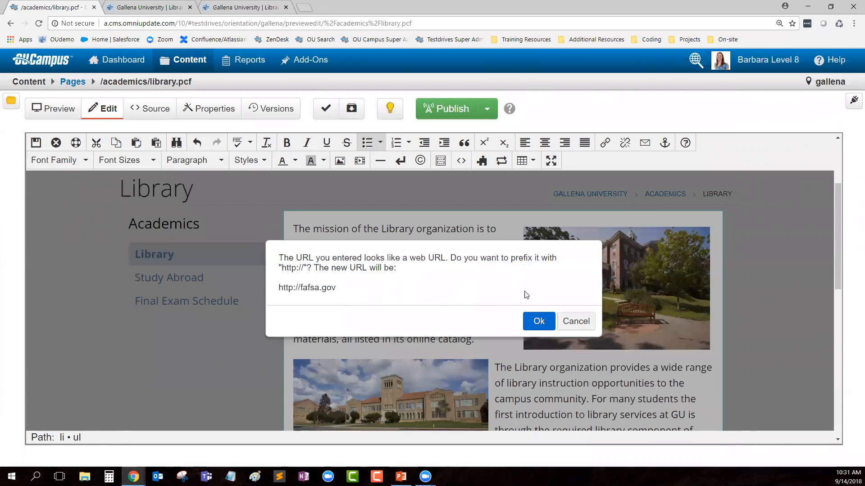
click(536, 321)
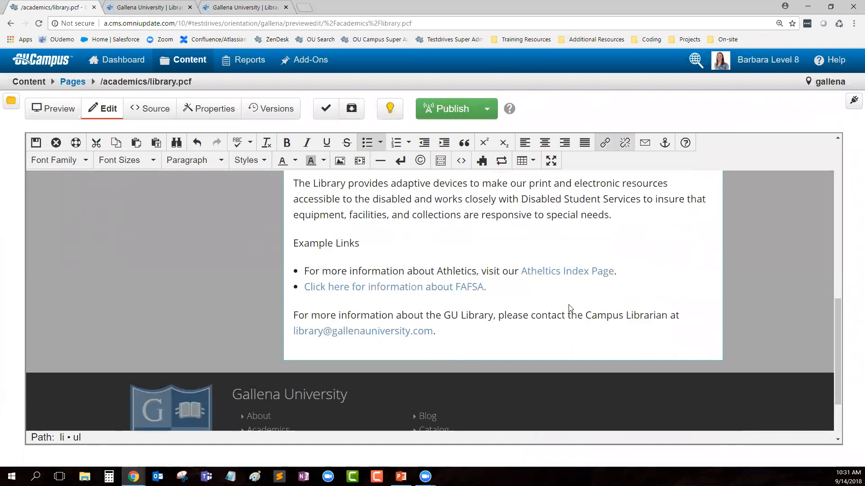
Step: Add a third bullet 'For more information about training, contact' plus the contact's name, and select the name
key(Return)
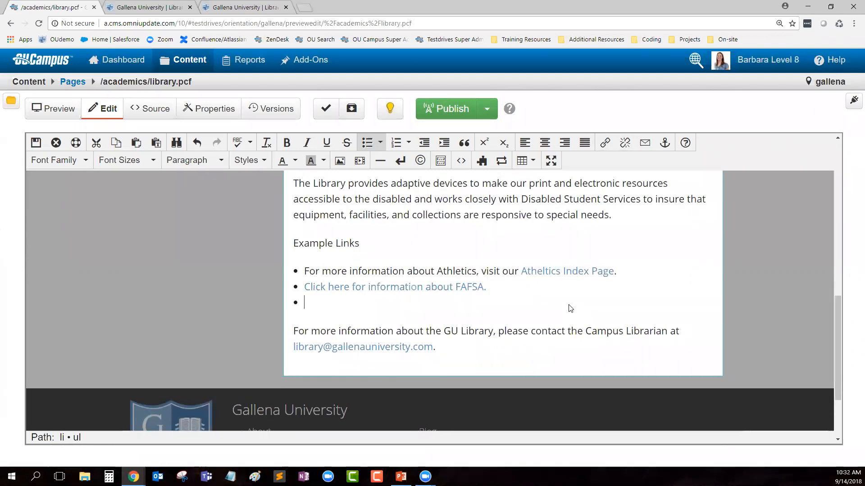
text(For more information about trai)
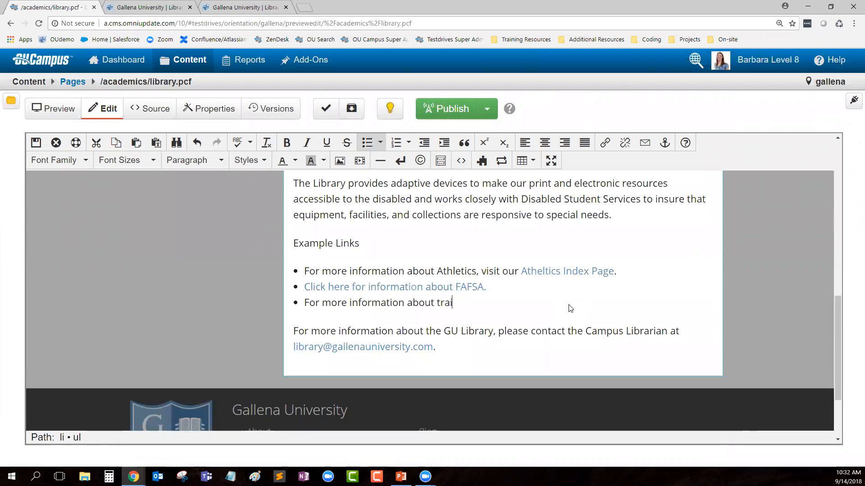
text(ning, contact Barbara.)
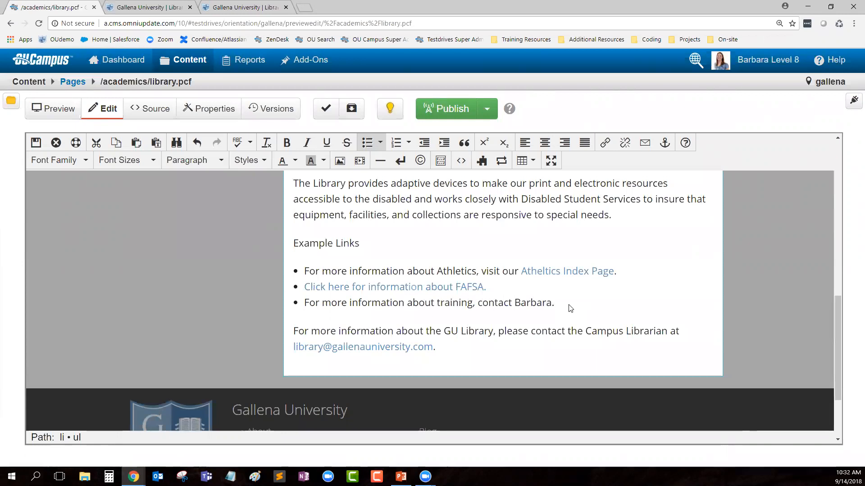
double_click(536, 305)
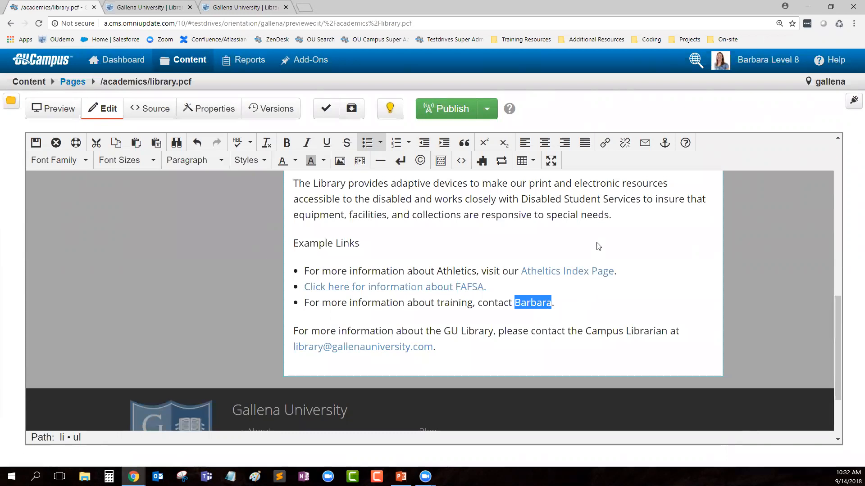
Step: Link the contact's name to their e-mail address with subject 'Information about Training'
click(643, 145)
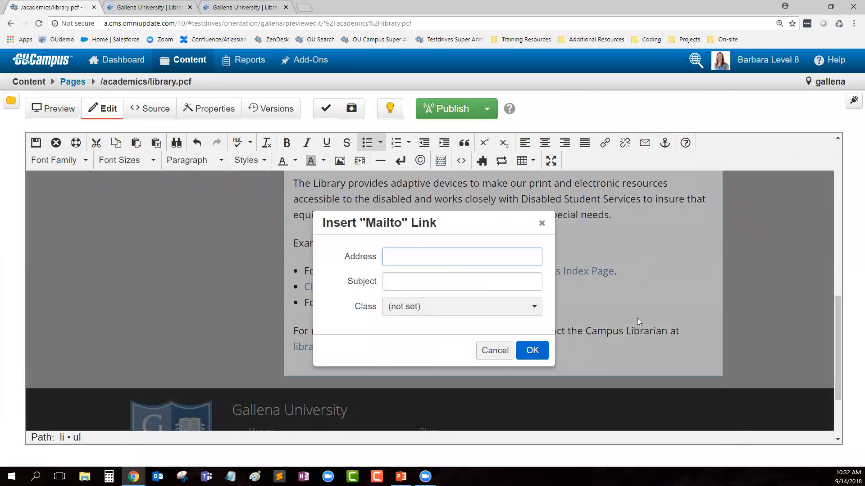
key(Tab)
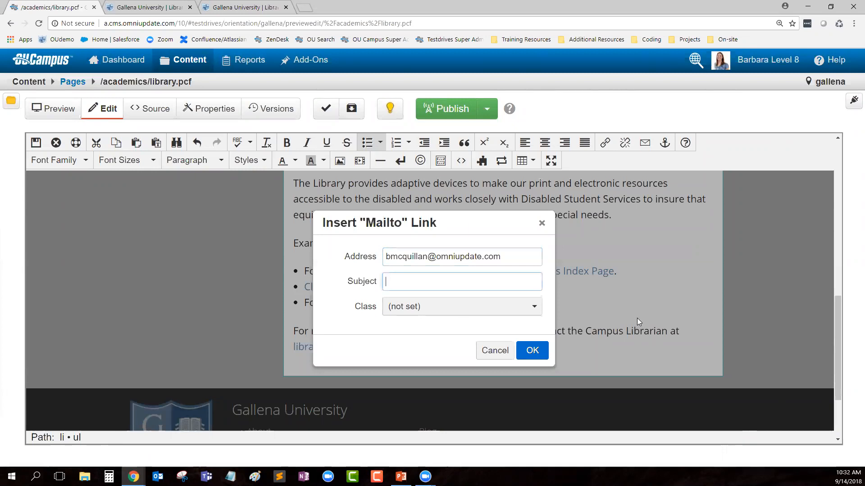
text(Information about Training)
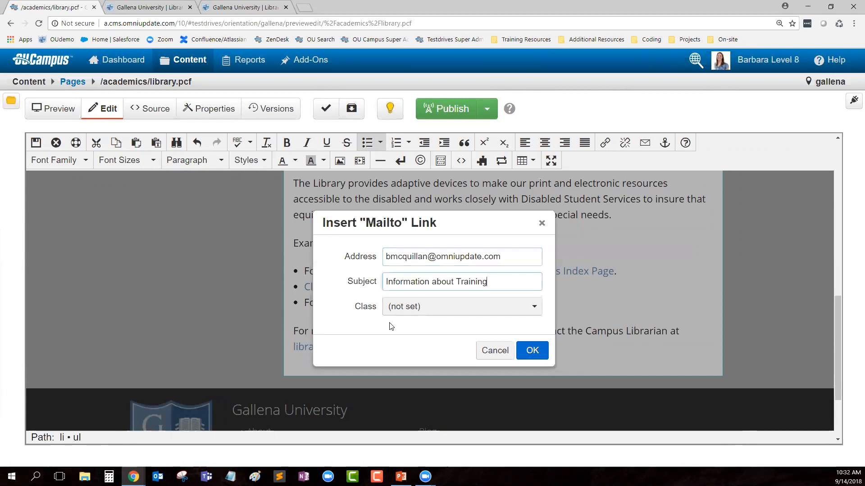
click(526, 352)
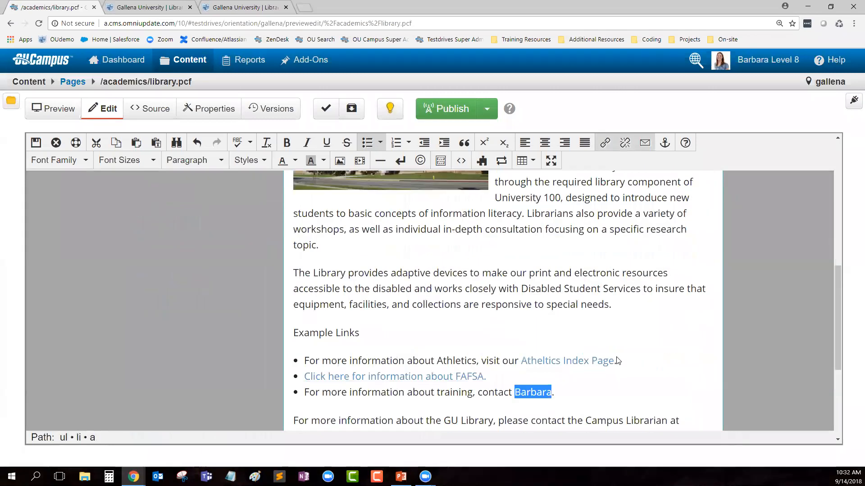
scroll(618, 361, down, 1)
Step: Save and exit the library page editor, then reopen the Main Content region for editing
click(606, 371)
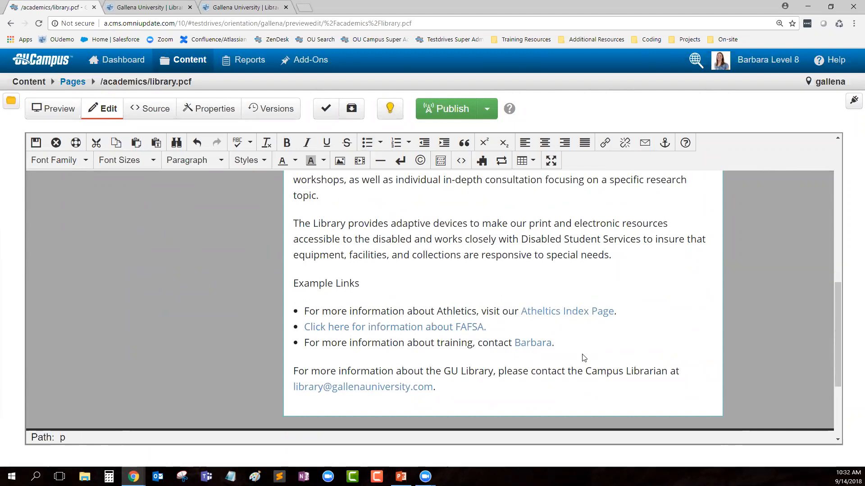
click(36, 144)
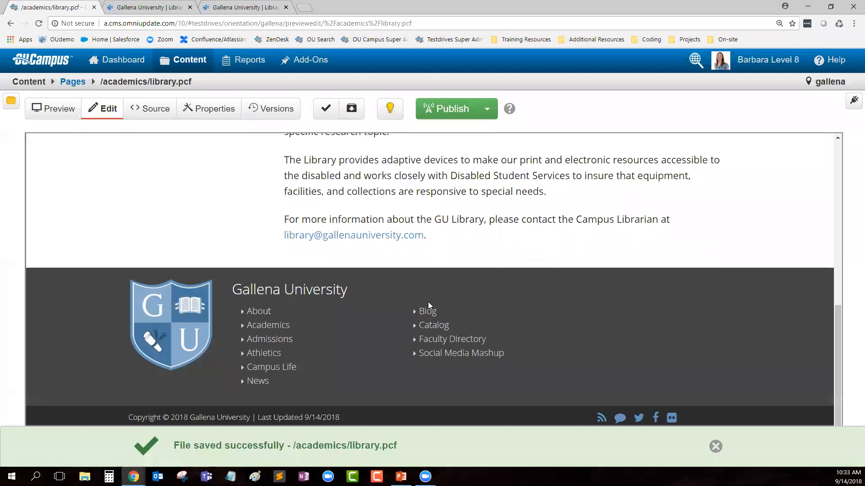
scroll(639, 360, up, 5)
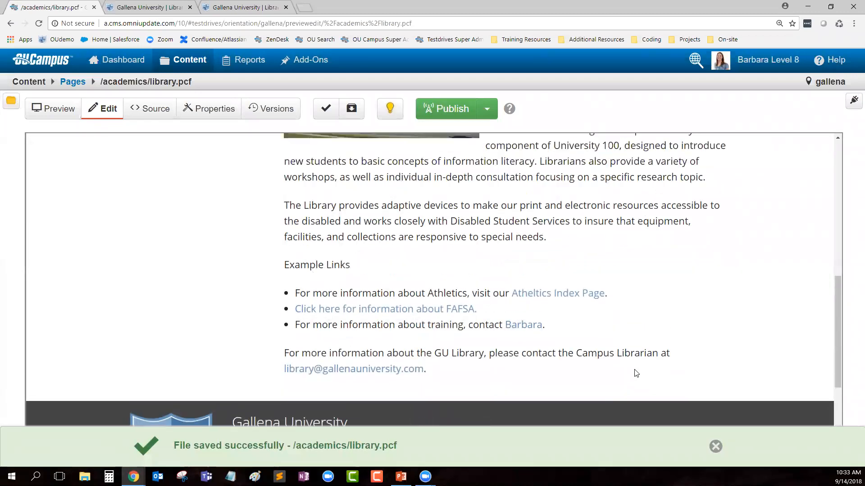
scroll(633, 369, up, 5)
scroll(496, 270, down, 9)
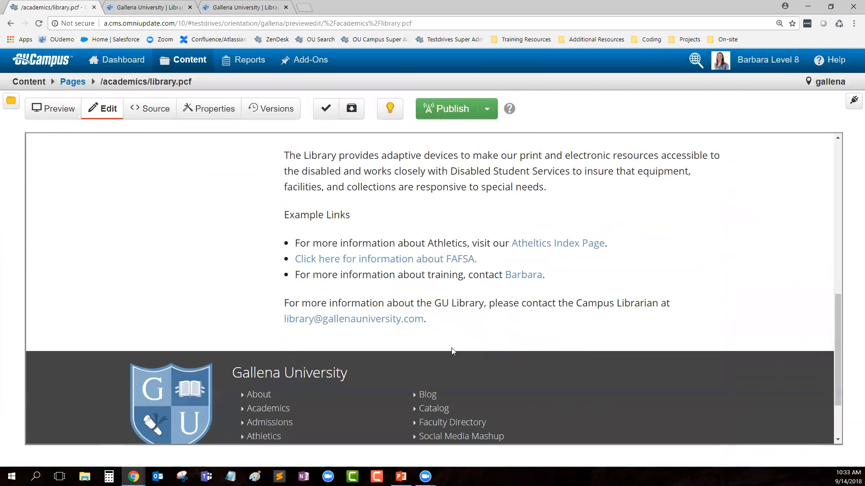
scroll(570, 336, up, 6)
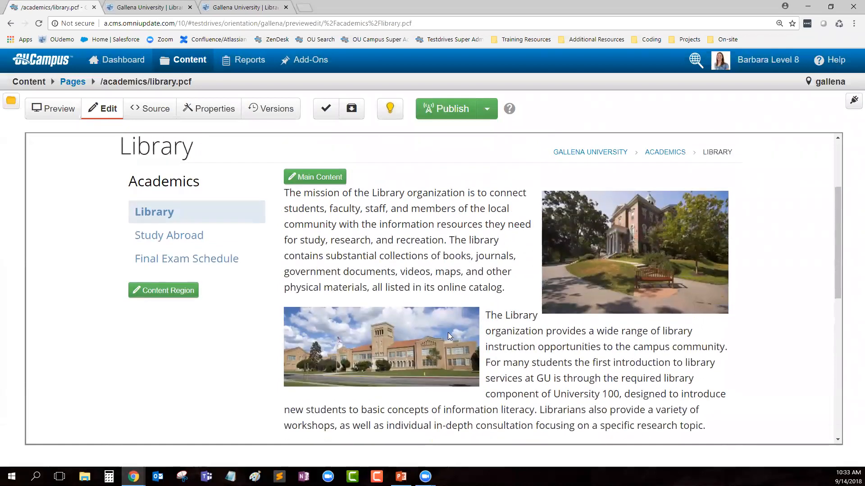
click(304, 178)
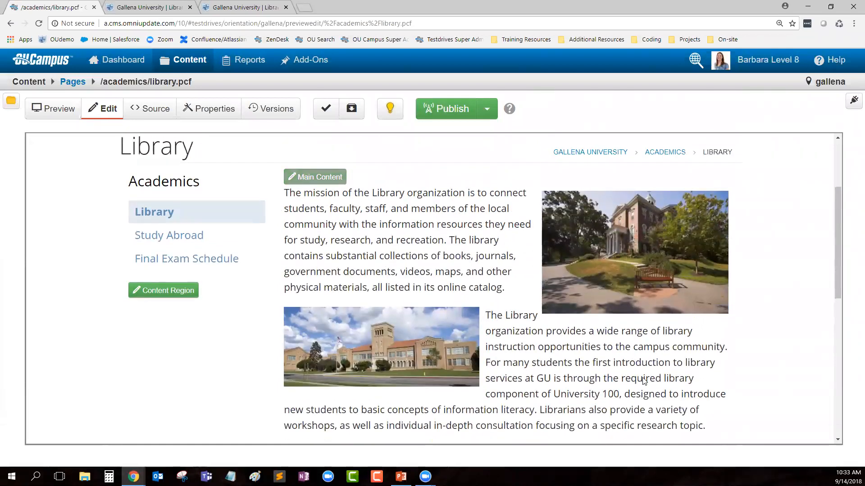
scroll(560, 348, down, 8)
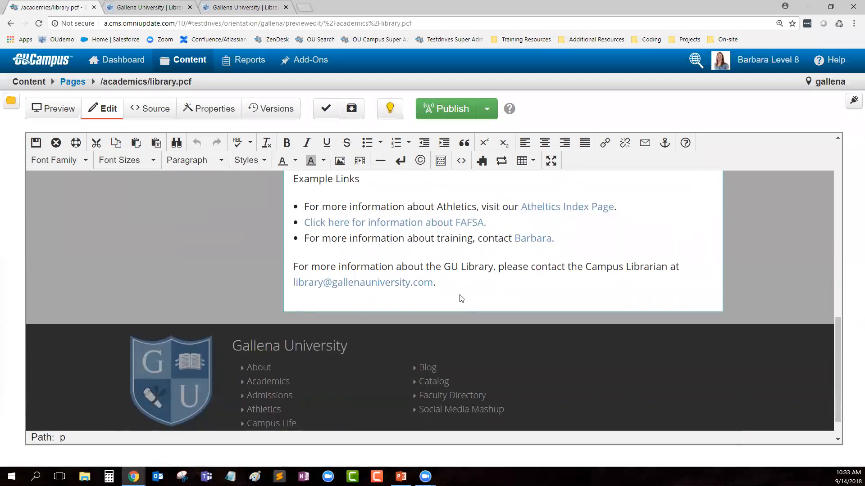
Step: Add 'Asset' and 'Snippet' lines below the librarian e-mail line, then select 'Asset'
key(Return)
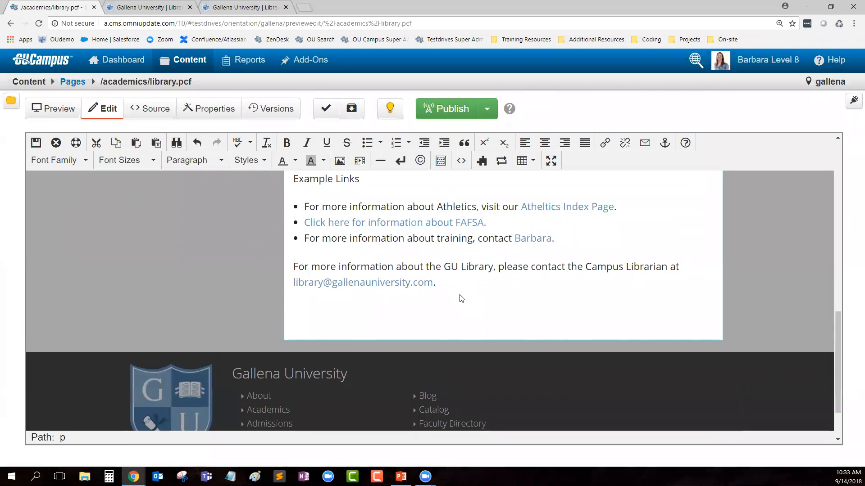
text(Asset)
key(Return)
key(Return)
text(Snippet)
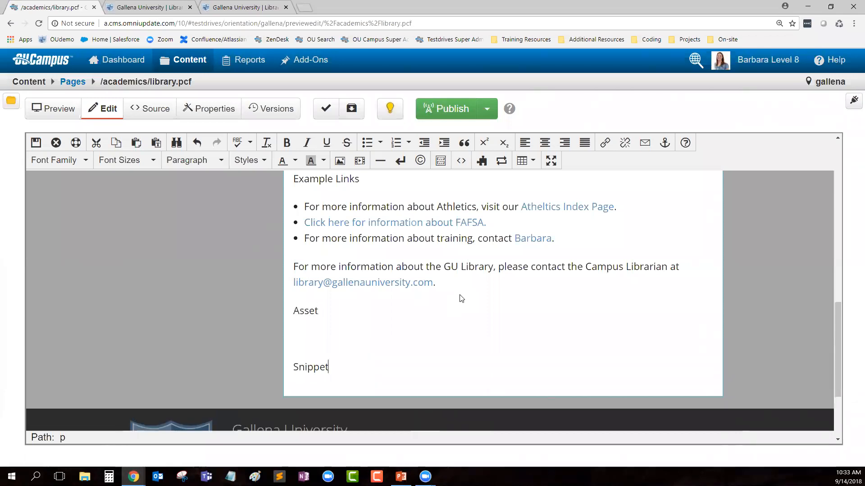
scroll(420, 299, down, 3)
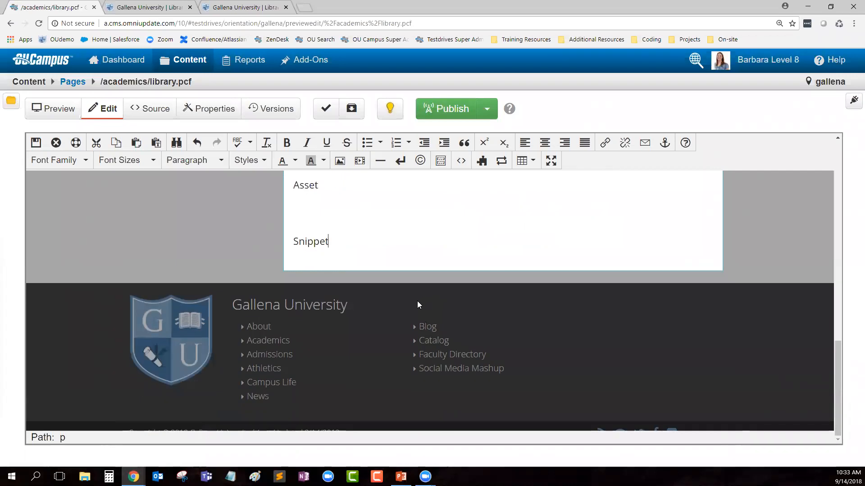
click(309, 188)
double_click(309, 188)
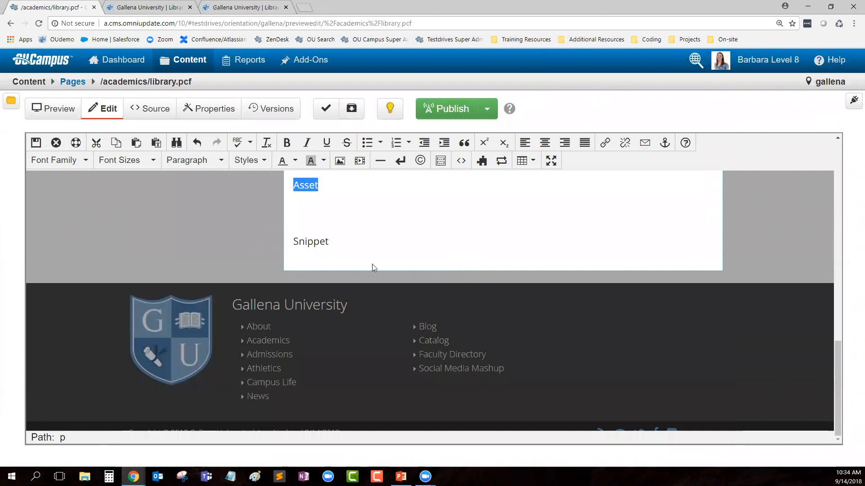
Step: Open the Select Asset picker from the empty line between Asset and Snippet
click(309, 212)
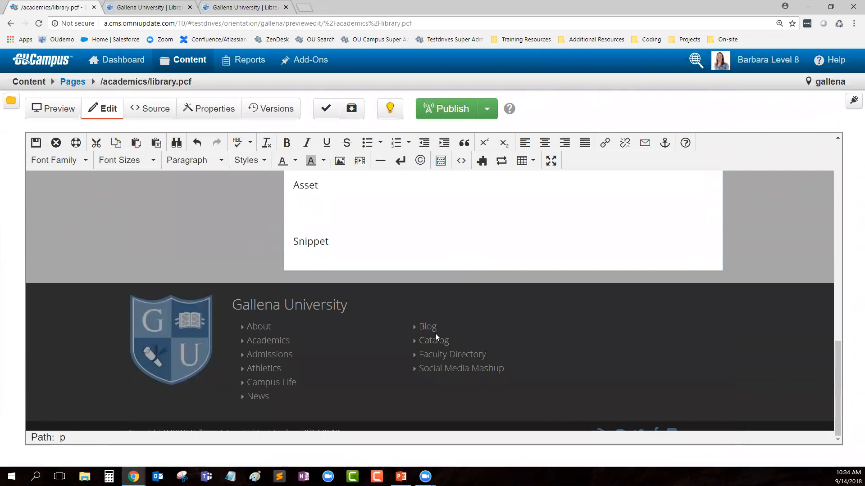
click(504, 168)
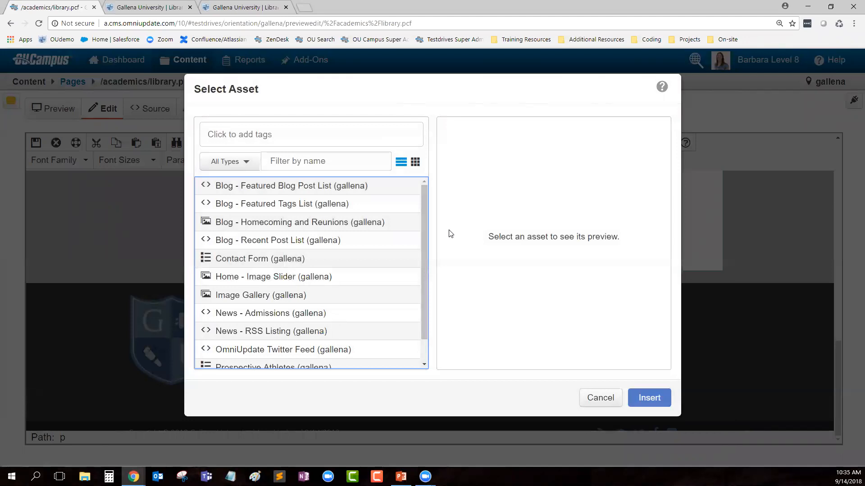
Step: Filter assets to Source Code matching 'twitt' and insert the OmniUpdate Twitter Feed asset
click(238, 166)
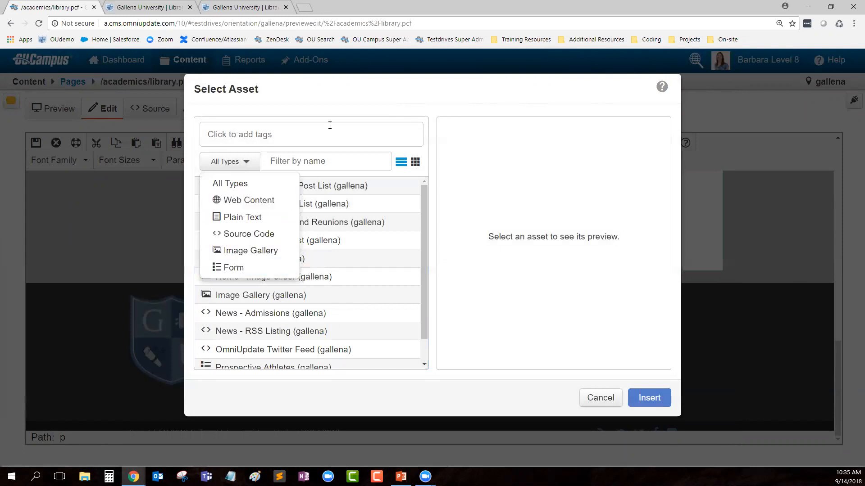
click(257, 103)
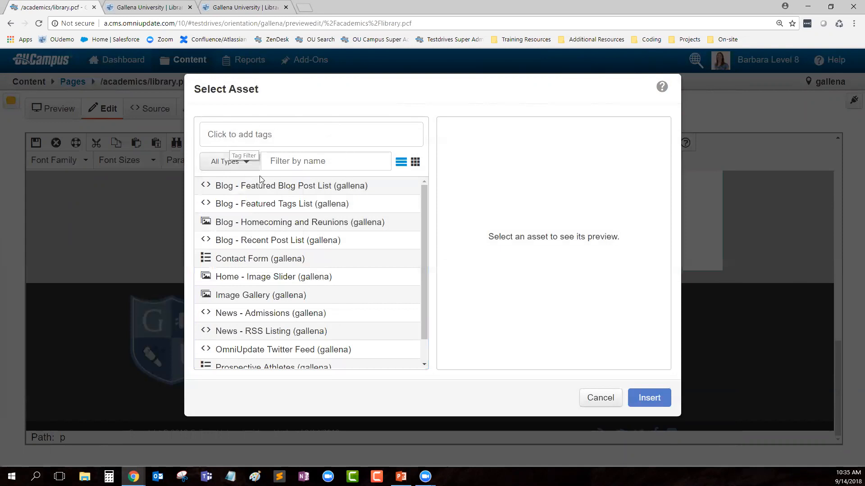
click(228, 166)
click(242, 234)
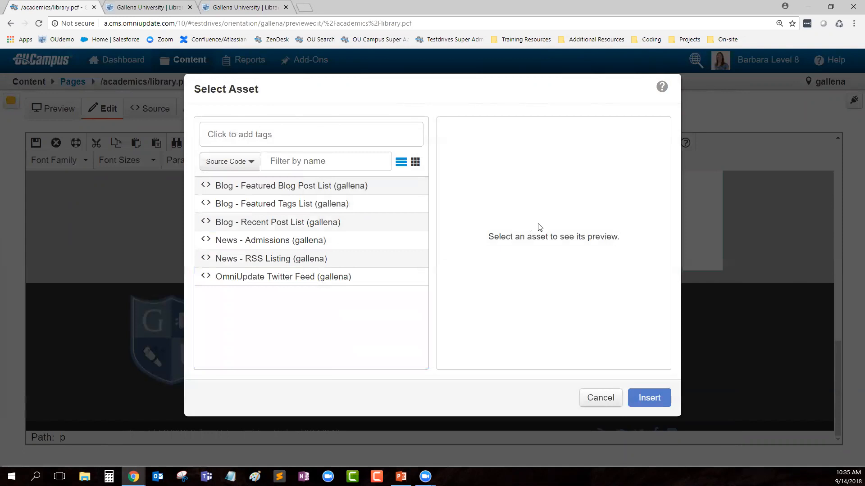
click(368, 161)
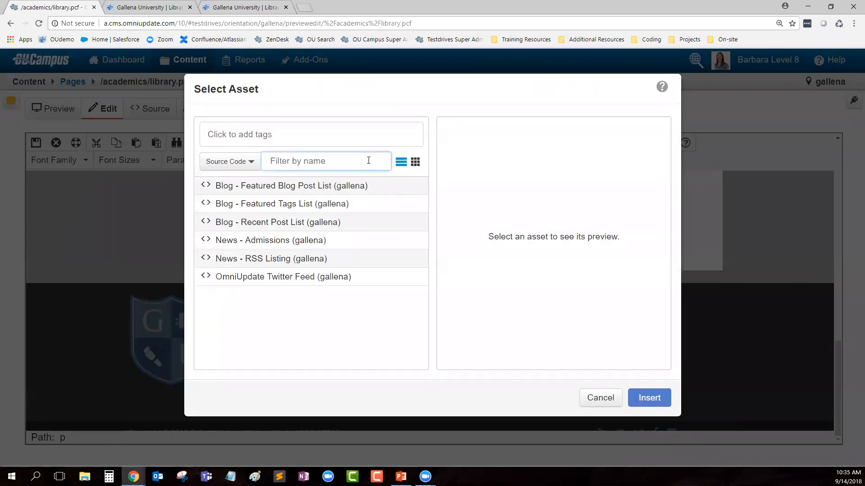
text(twitt)
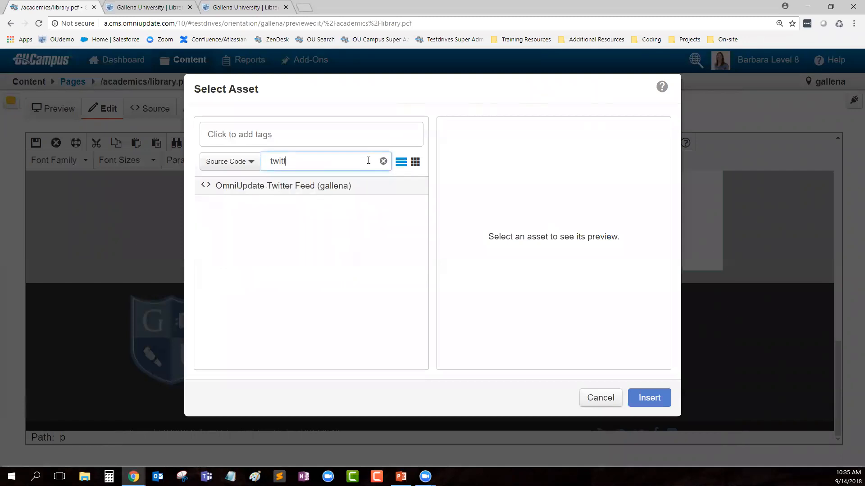
click(323, 187)
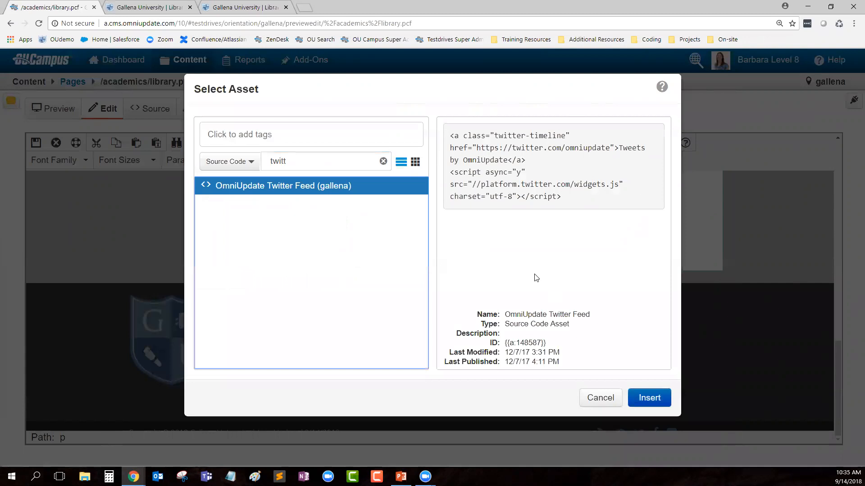
click(650, 398)
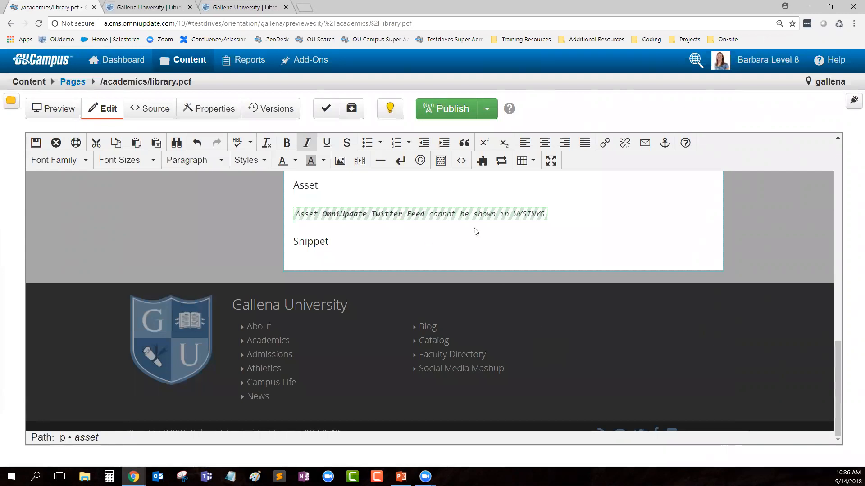
Step: Select the inserted OmniUpdate Twitter Feed placeholder between the Asset and Snippet lines
click(351, 242)
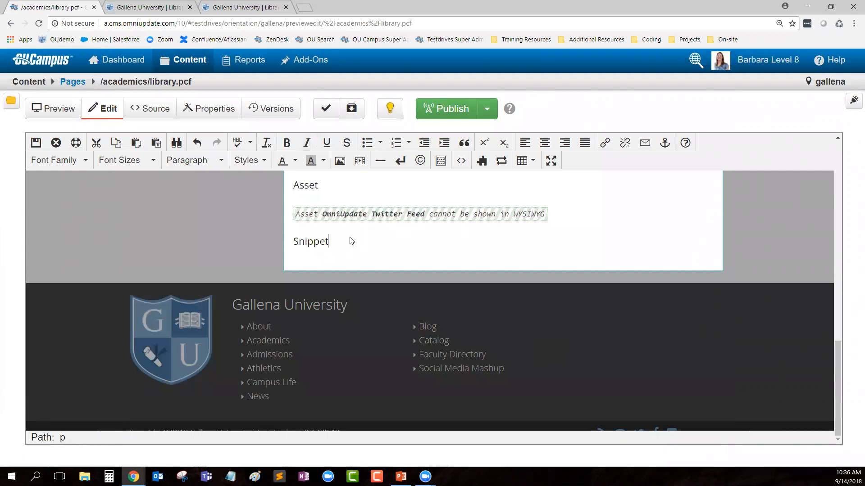
click(373, 214)
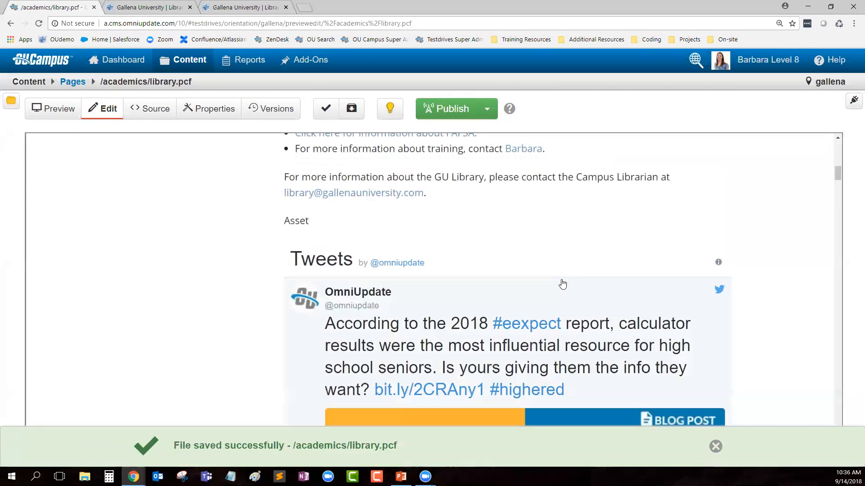
Step: Scroll down through the live OmniUpdate tweet list in the page preview
scroll(562, 284, down, 1)
scroll(446, 256, down, 4)
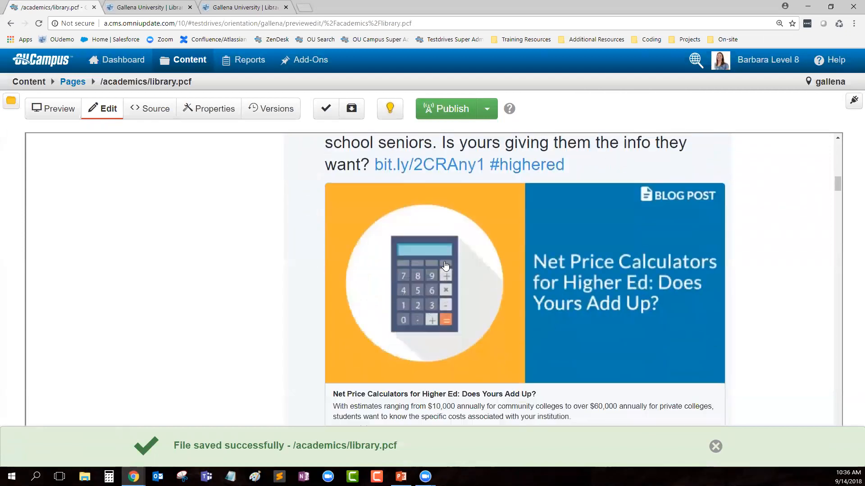
scroll(445, 266, down, 10)
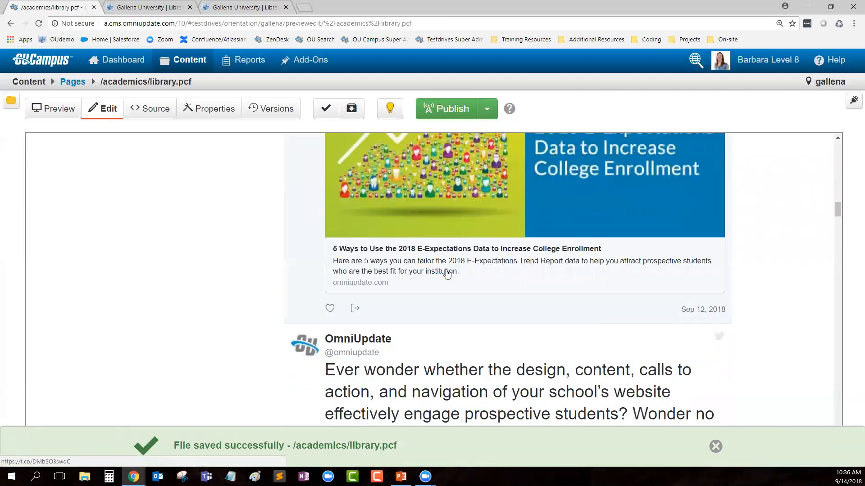
scroll(447, 273, down, 20)
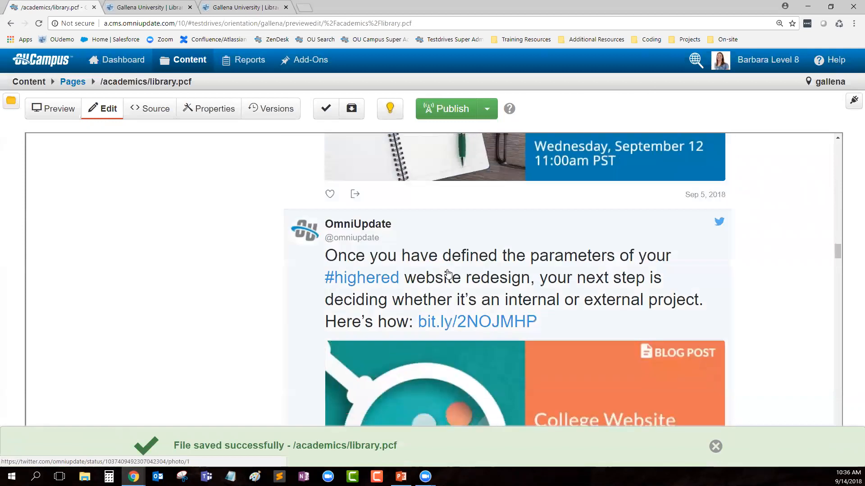
scroll(447, 273, down, 15)
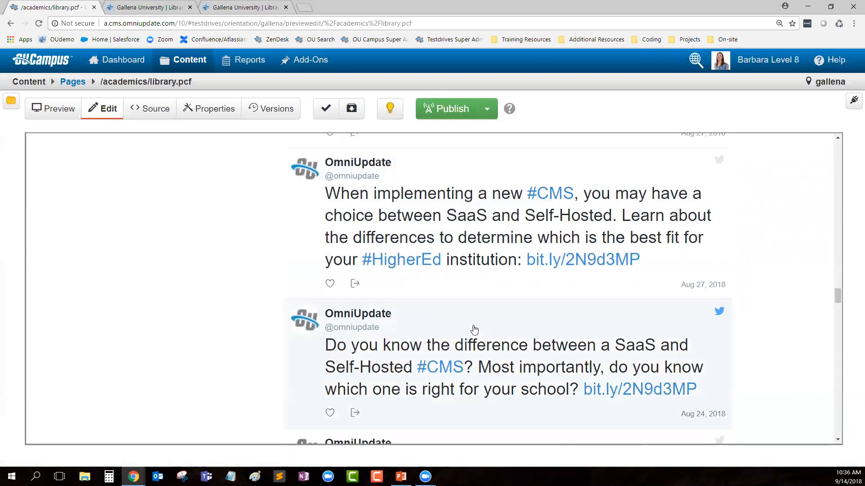
scroll(474, 330, down, 5)
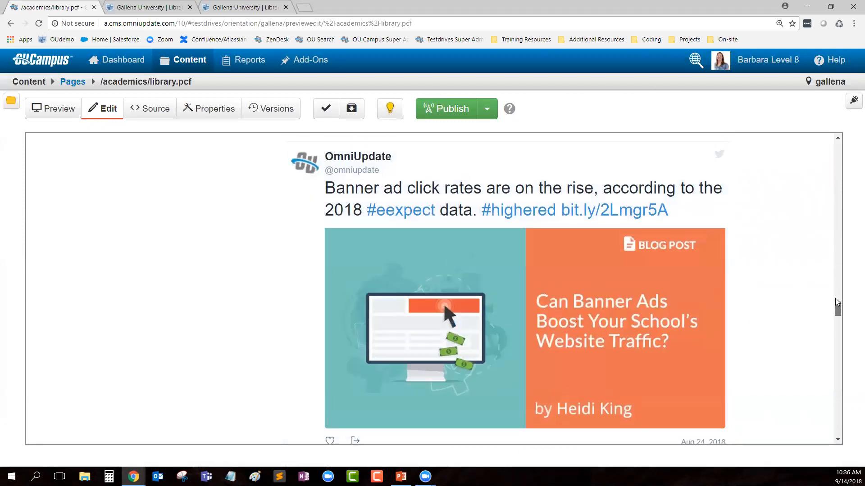
Step: Scroll back up and reopen the Main Content region for editing
scroll(833, 253, up, 20)
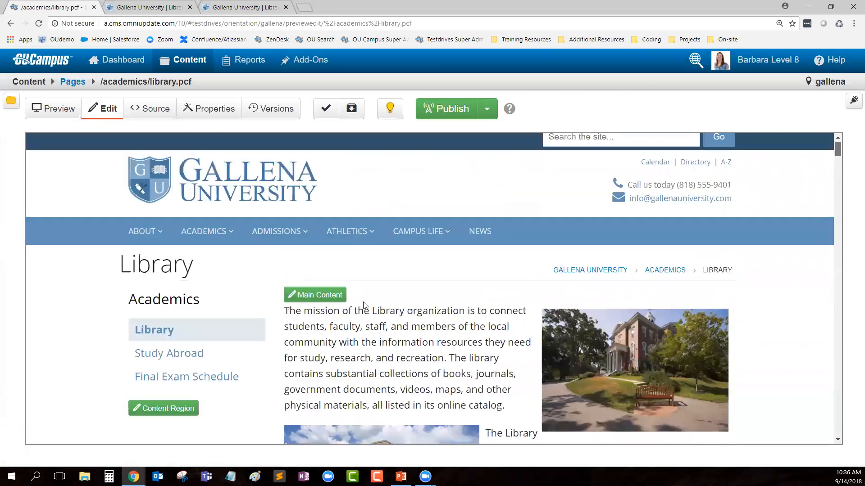
click(336, 295)
scroll(447, 355, down, 13)
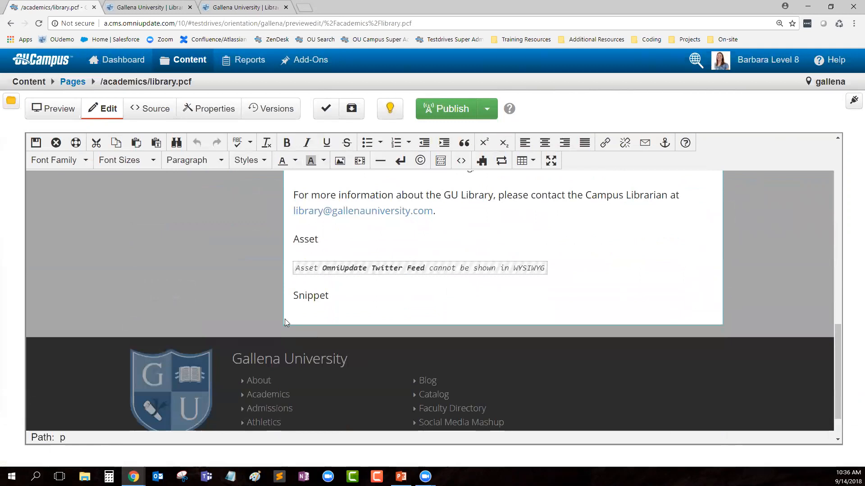
Step: Start a new empty paragraph after Snippet and bring up the Insert Snippet chooser
drag(293, 296, 329, 297)
click(345, 313)
key(Return)
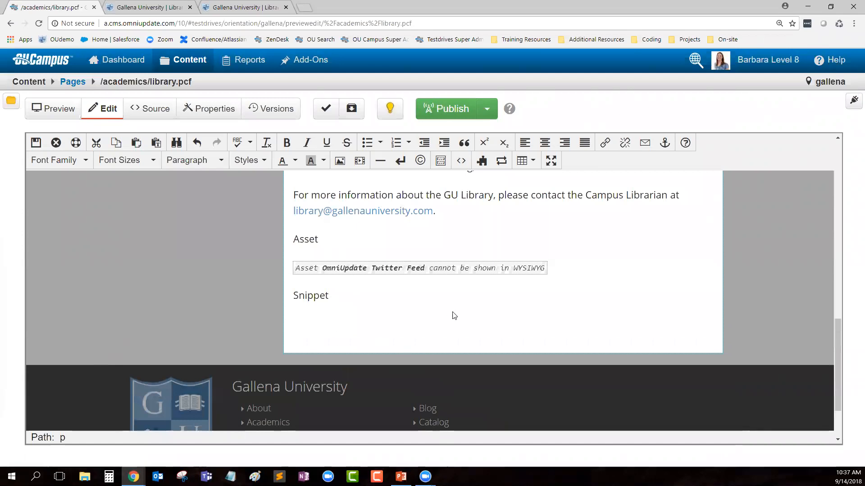
click(481, 166)
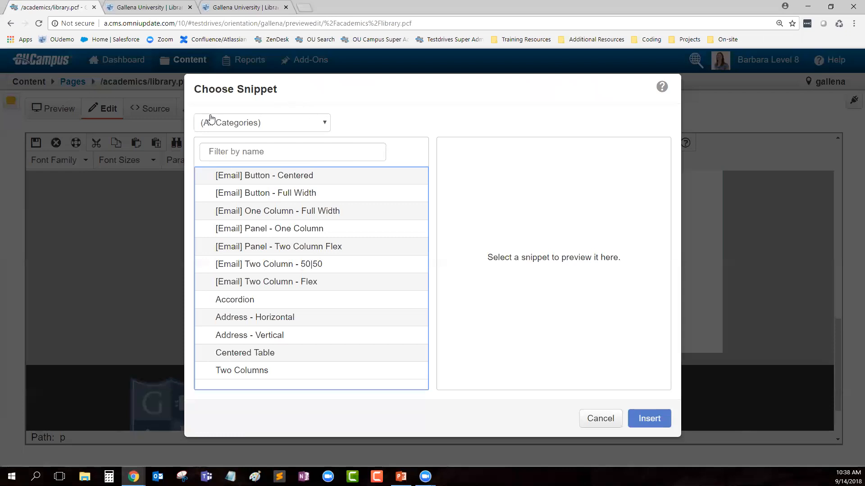
Step: Filter snippets to the Generic category and preview the Accordion snippet
click(246, 128)
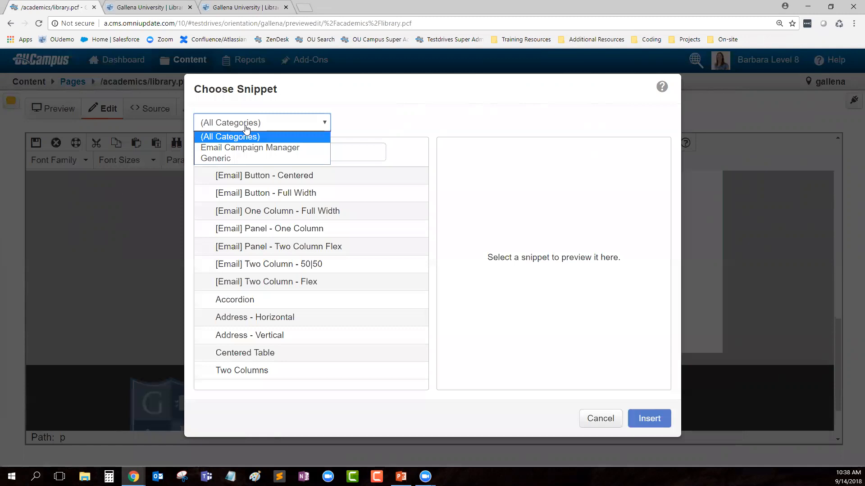
click(235, 159)
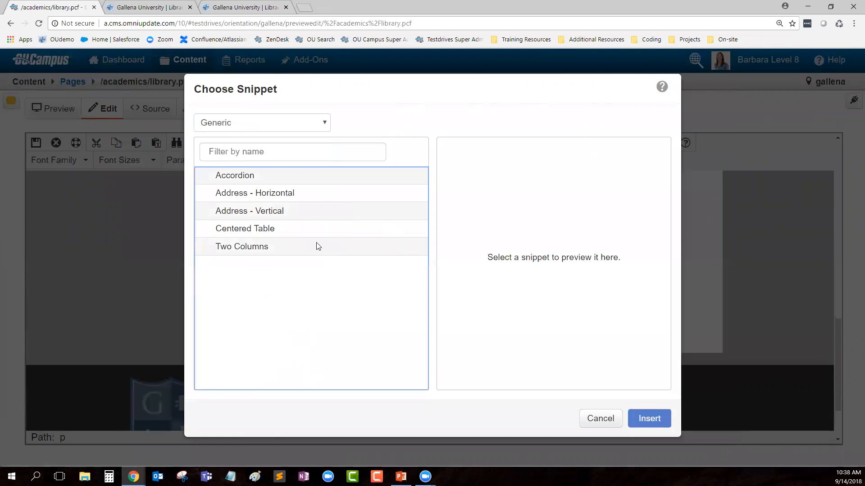
click(268, 178)
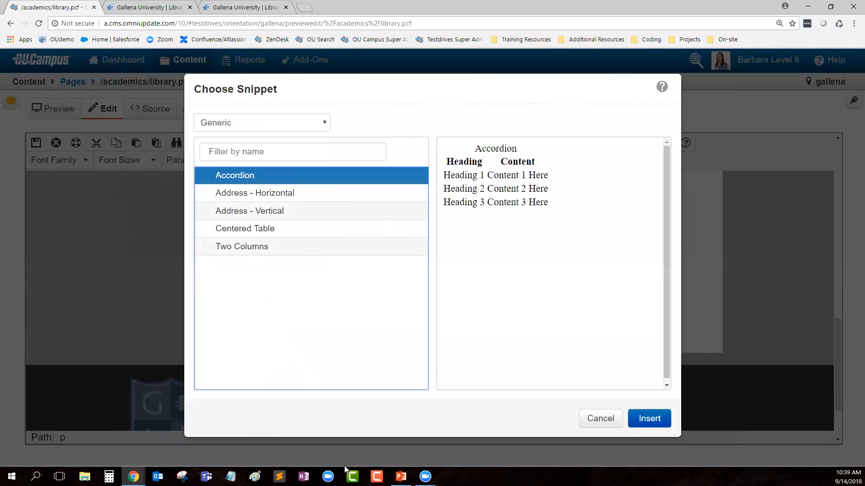
Step: Insert the Accordion snippet below Snippet and save the library page
click(649, 419)
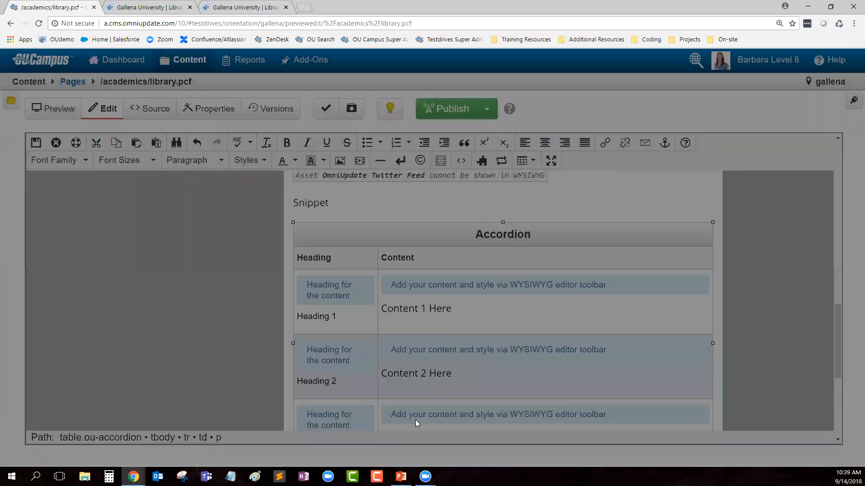
scroll(661, 333, down, 1)
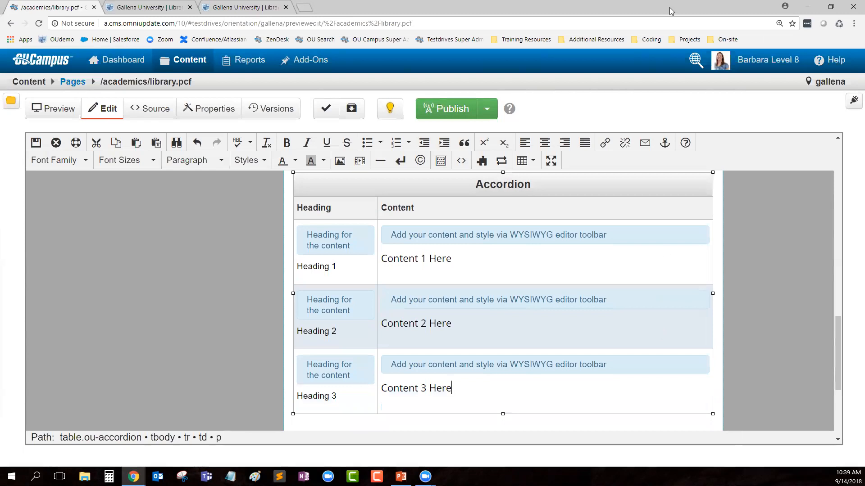
click(36, 143)
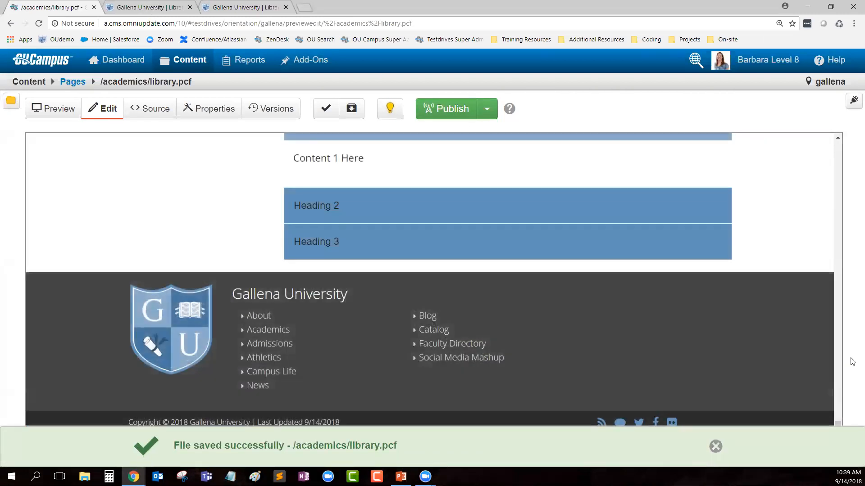
scroll(455, 352, up, 2)
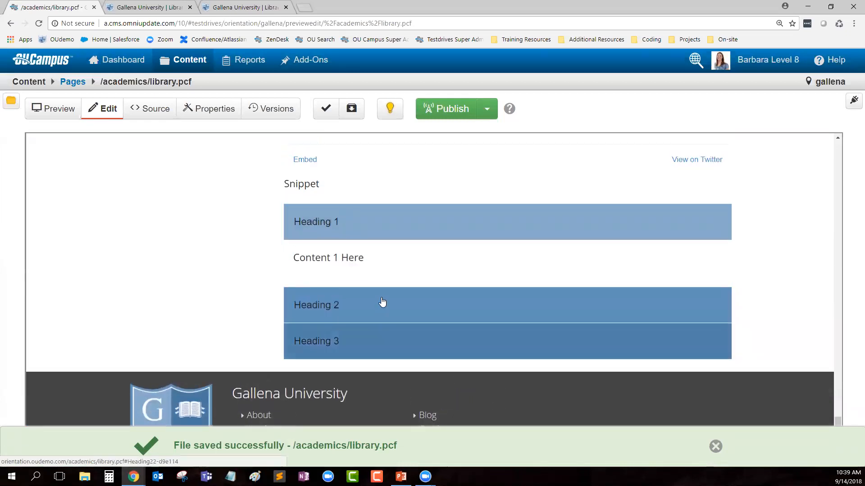
click(331, 224)
click(332, 258)
click(332, 272)
click(331, 295)
click(329, 296)
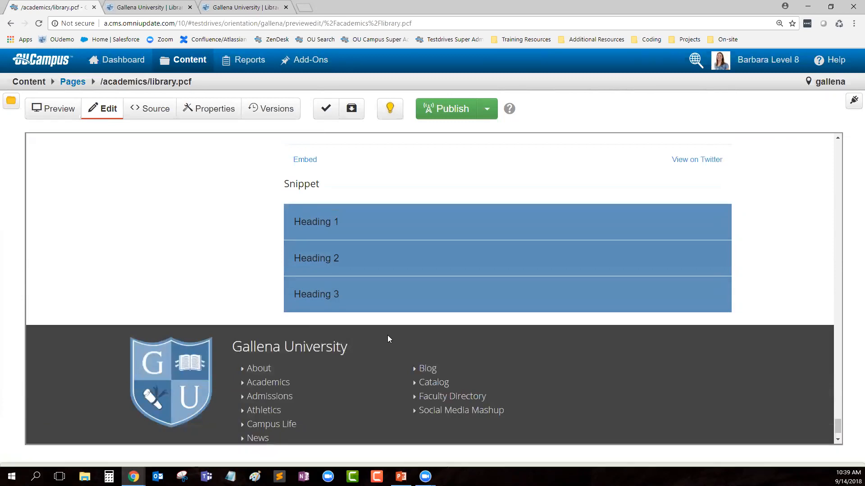
click(333, 258)
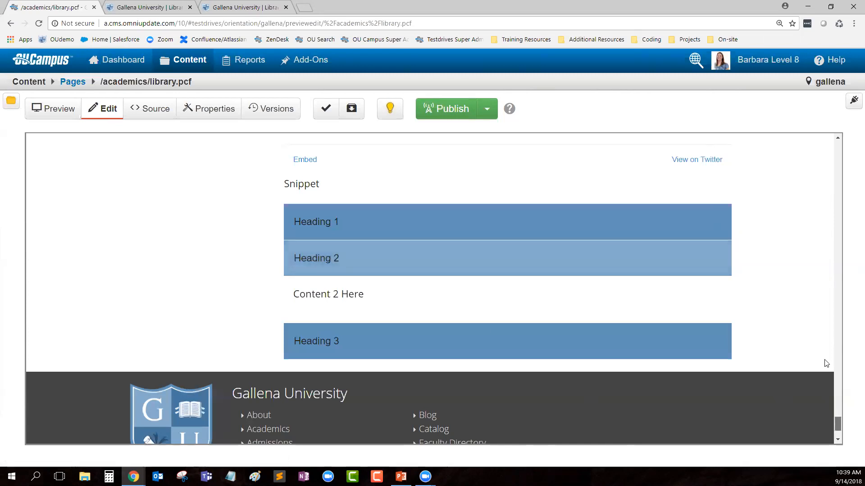
scroll(826, 363, up, 20)
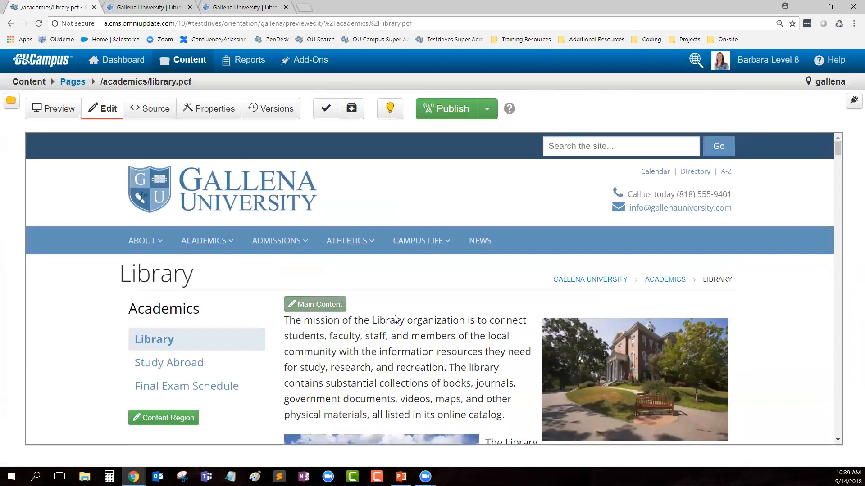
Step: In the main content, replace the Heading 1 accordion title with a personalised heading
click(314, 304)
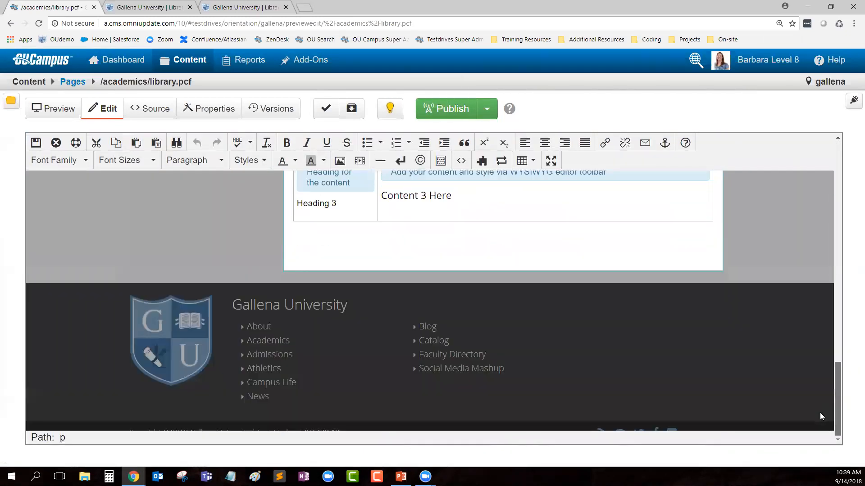
scroll(820, 361, up, 4)
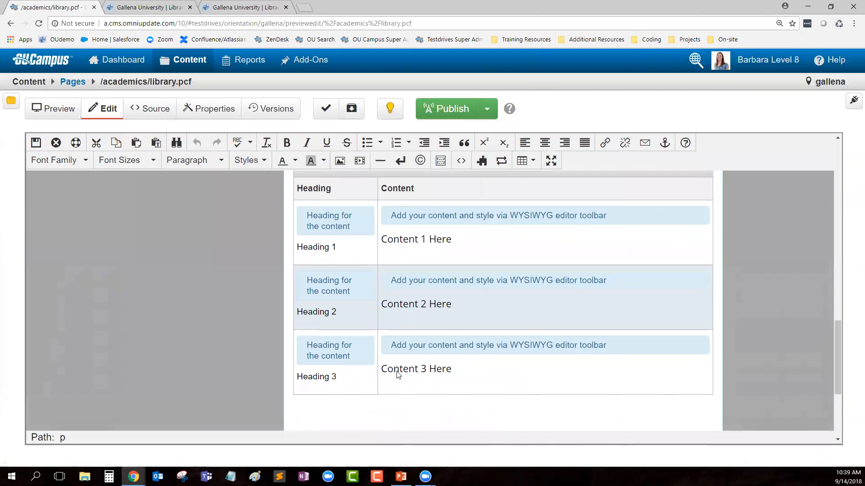
triple_click(328, 255)
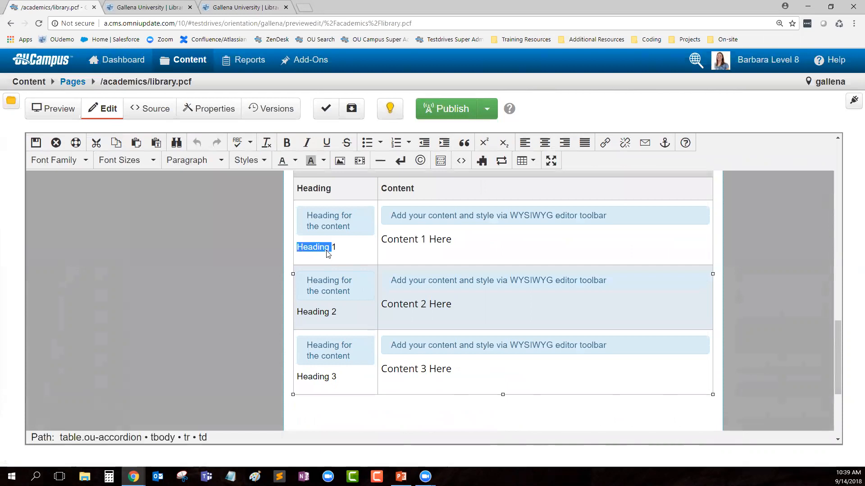
text(Barbara)
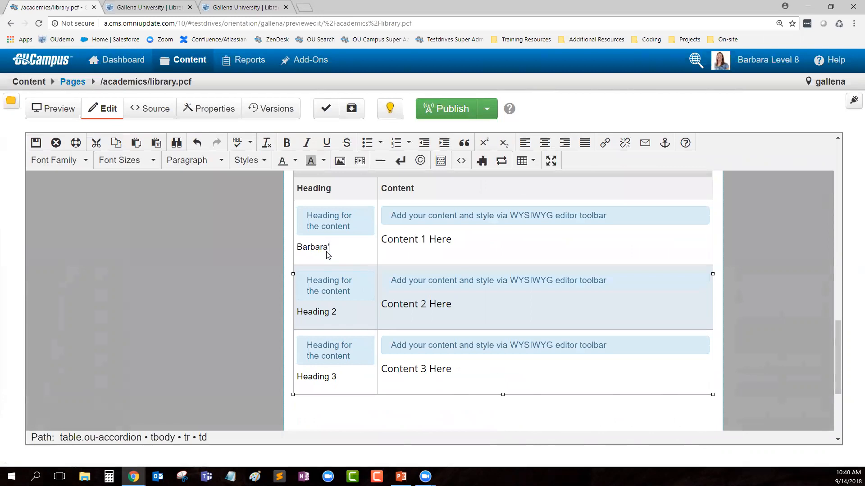
text('s Heading)
Step: Attempt to clear the Content 1 Here placeholder, then undo the stray edits
triple_click(417, 243)
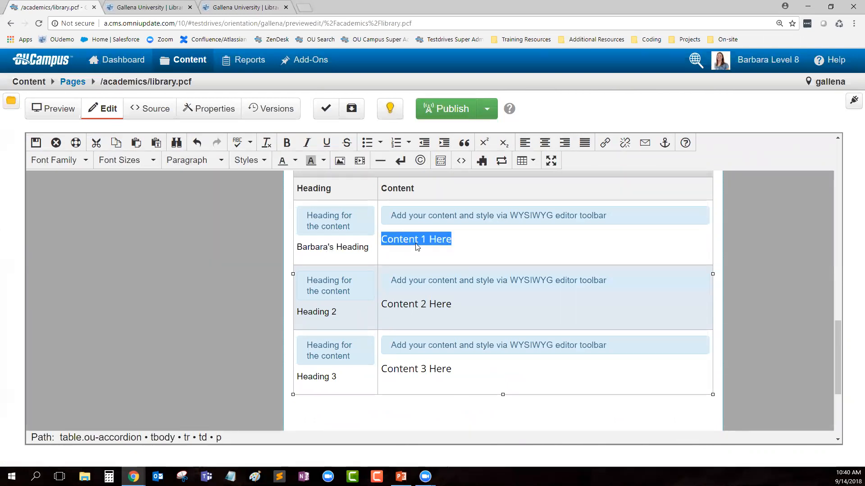
key(BackSpace)
key(Tab)
text(Th)
key(BackSpace)
key(BackSpace)
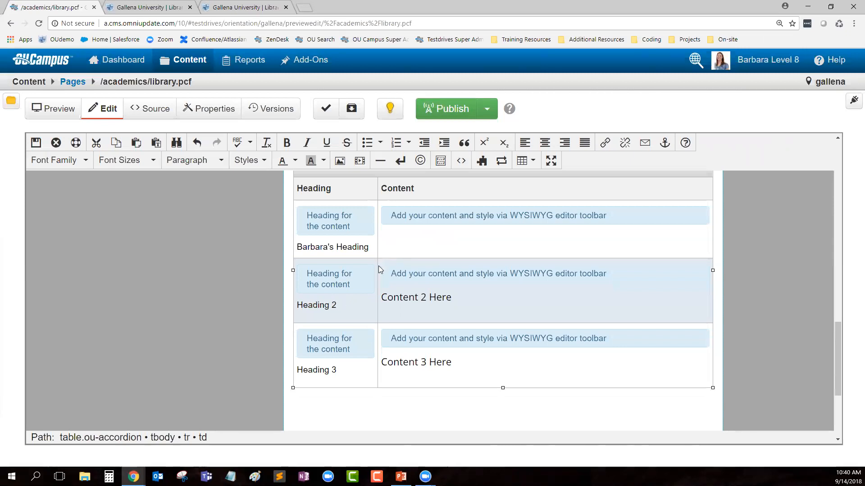
key(ctrl+z)
Step: Replace Content 1 Here with a sentence saying this content was made by the user
click(449, 240)
drag(449, 240, 384, 239)
key(BackSpace)
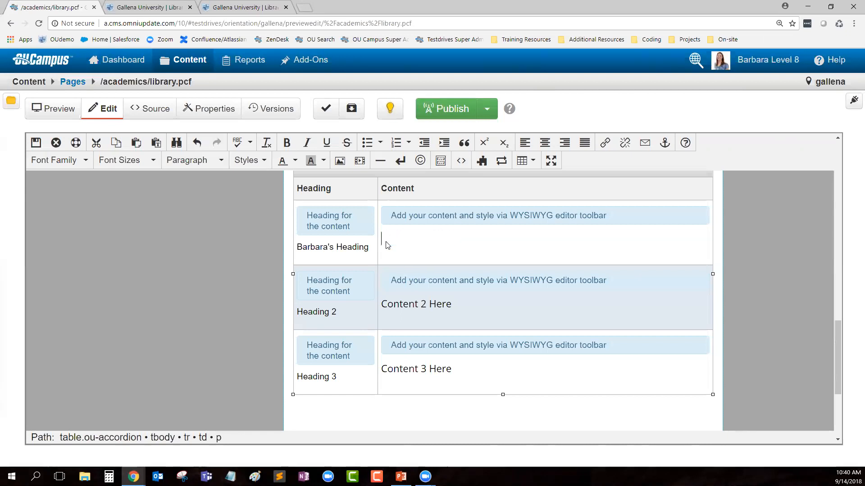
text(This is the content that Barbar m)
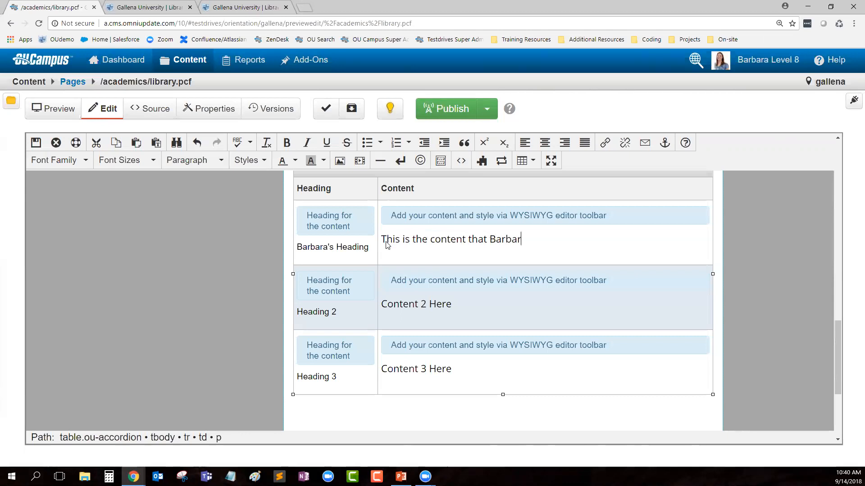
key(BackSpace)
key(BackSpace)
text(a med)
key(BackSpace)
key(BackSpace)
text(ade)
Step: Save and exit, then expand the renamed first accordion section in the preview
click(34, 147)
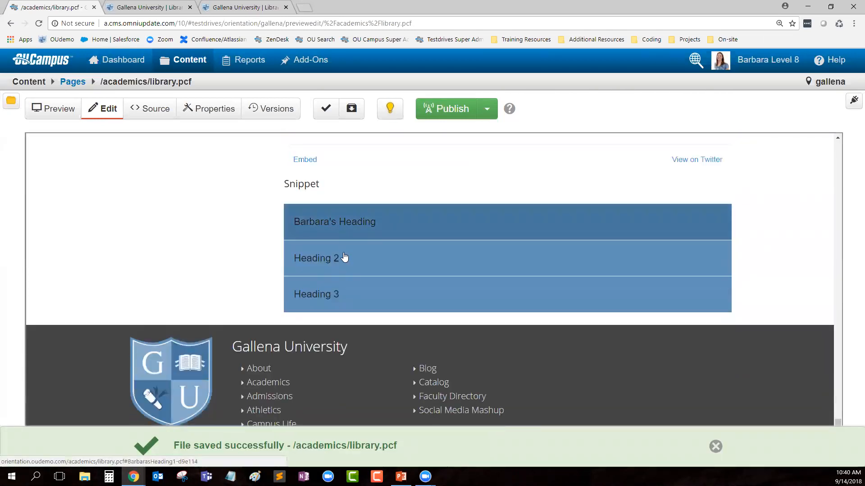
click(344, 224)
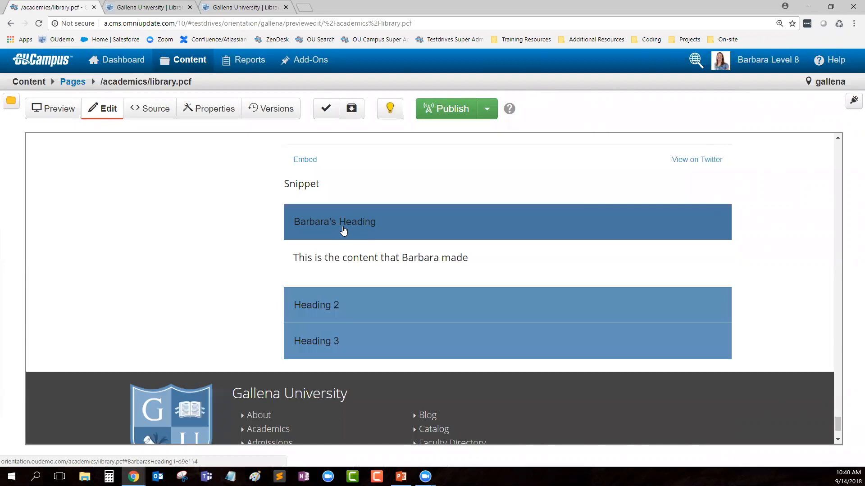
scroll(838, 409, up, 10)
scroll(823, 157, up, 10)
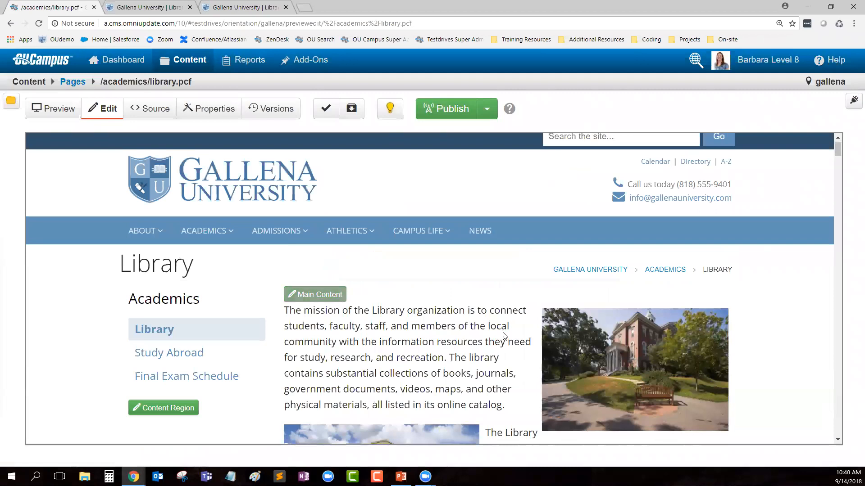
scroll(460, 350, down, 6)
scroll(459, 350, down, 12)
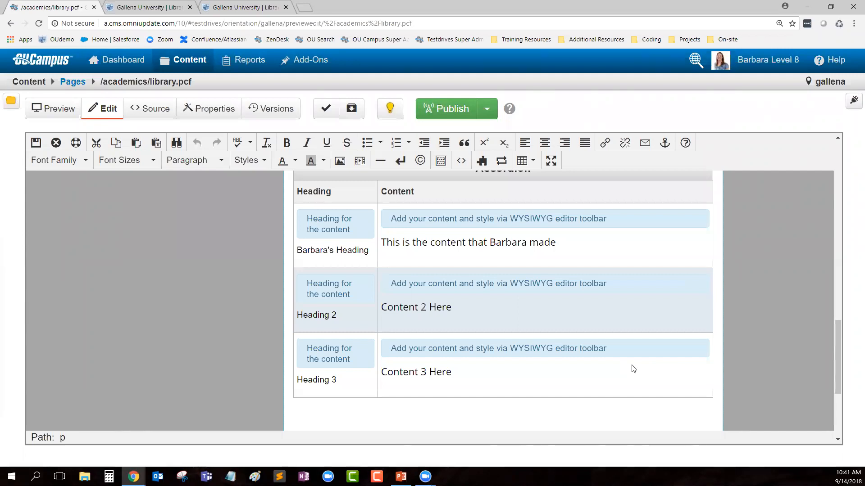
Step: With the caret in the Content 3 cell, save the page while staying in the editor
click(443, 394)
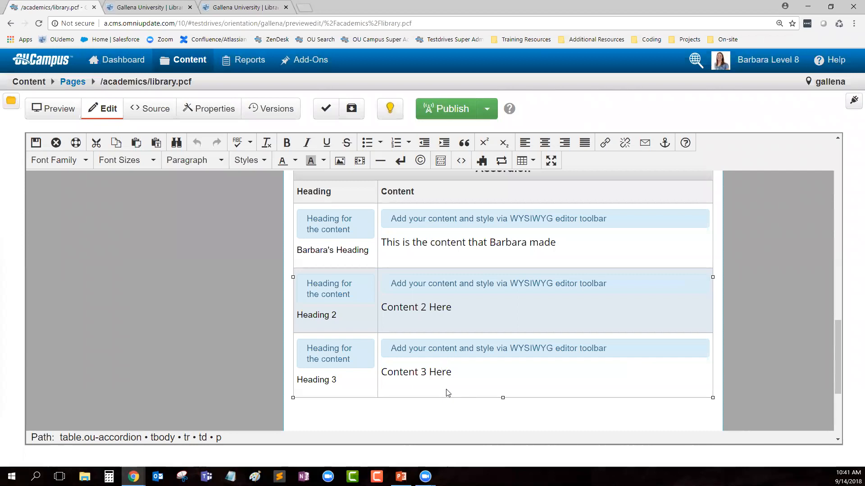
key(ctrl+s)
Step: Save and exit the editor, then scroll the preview up past the Twitter feed to the top
click(37, 143)
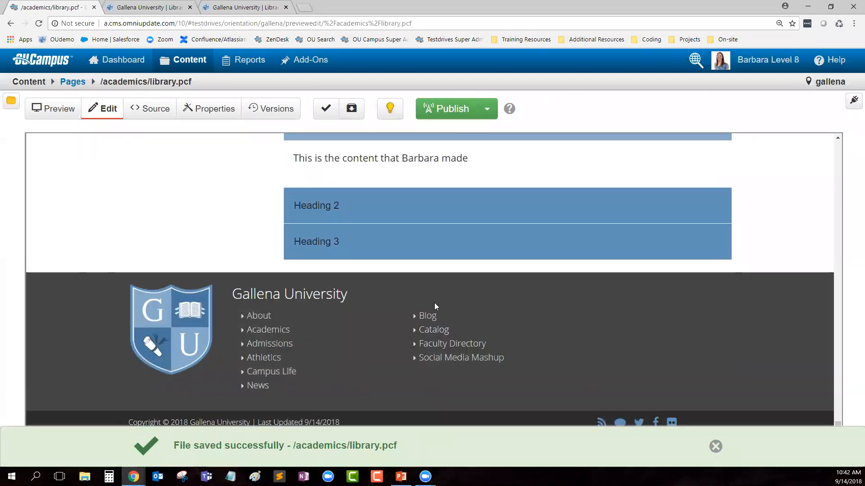
scroll(402, 324, up, 20)
scroll(402, 321, up, 15)
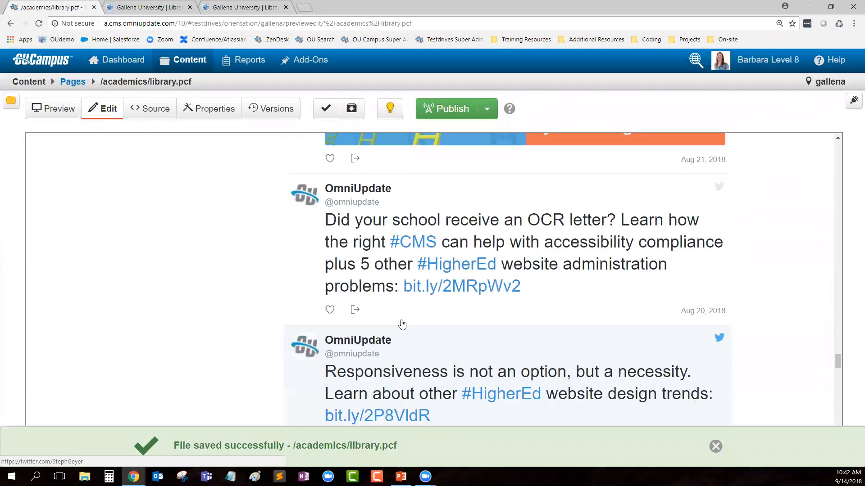
scroll(398, 306, up, 20)
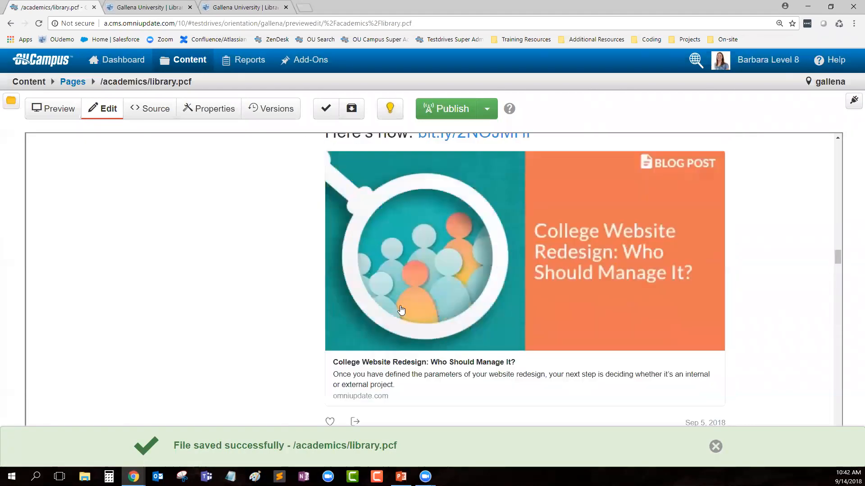
scroll(395, 300, up, 20)
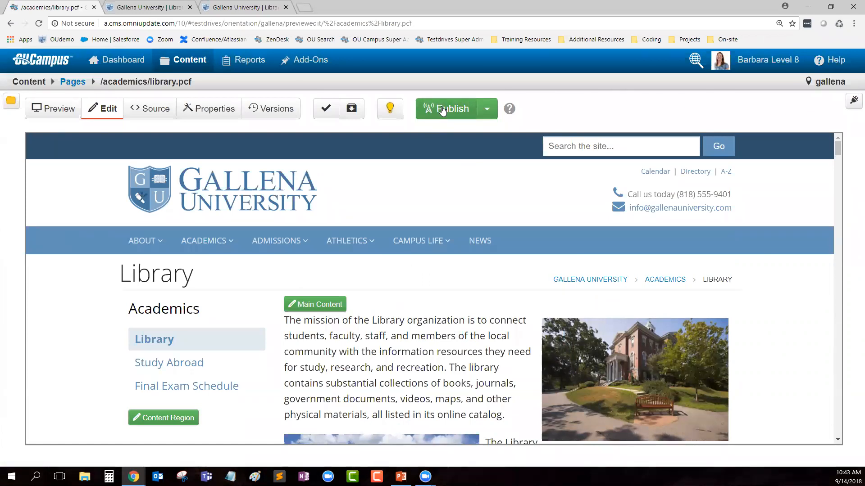
Step: Start publishing library.pcf and run the Spelling, Links, W3C Valid and Accessibility final checks
click(458, 109)
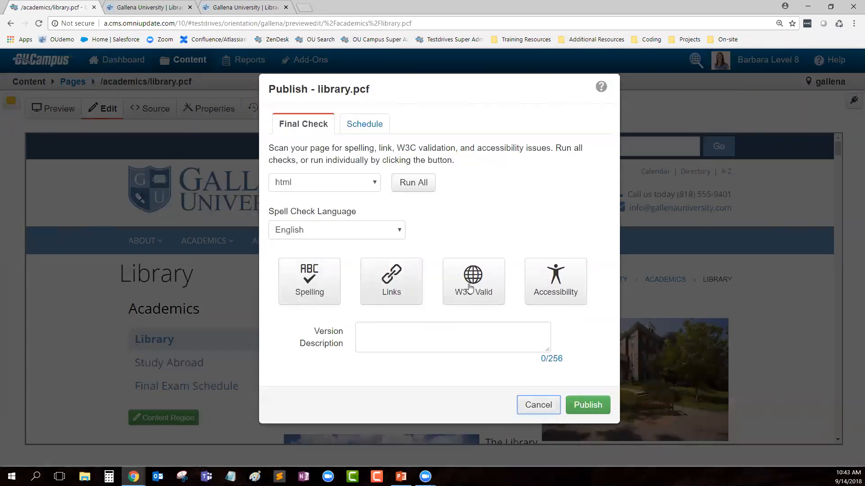
click(315, 300)
click(390, 292)
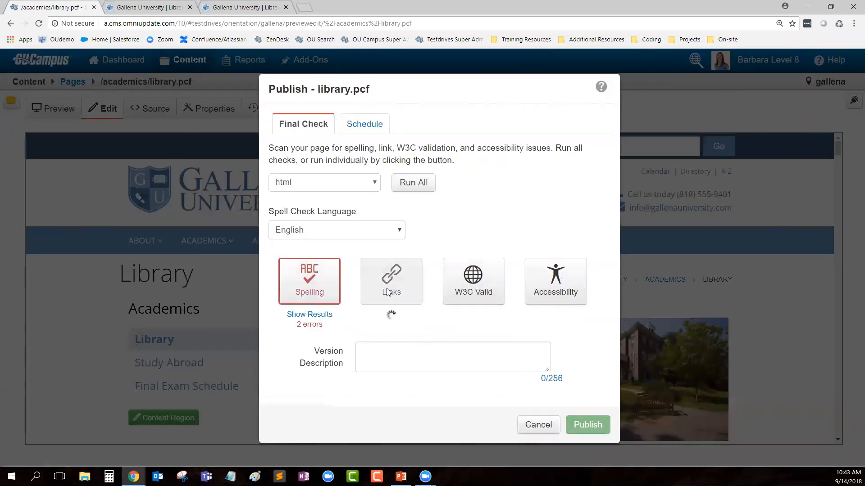
click(488, 292)
click(536, 292)
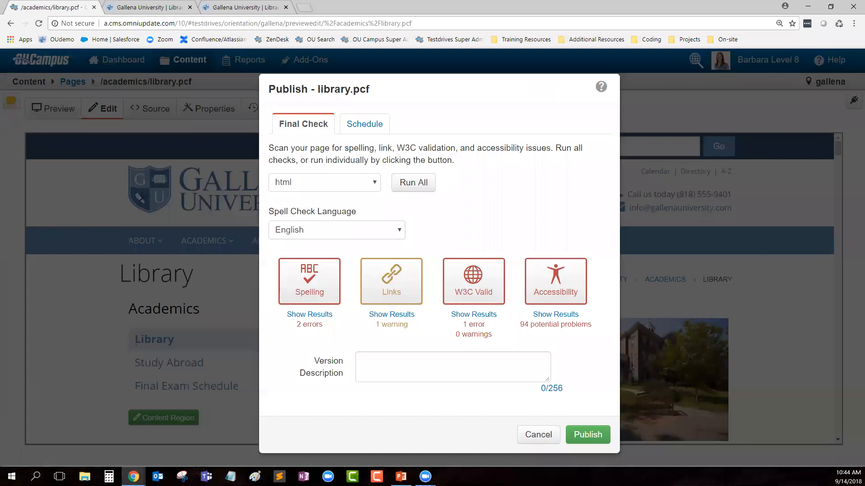
Step: Review the spelling results flagging FAFSA and Atheltics, then close them
click(306, 314)
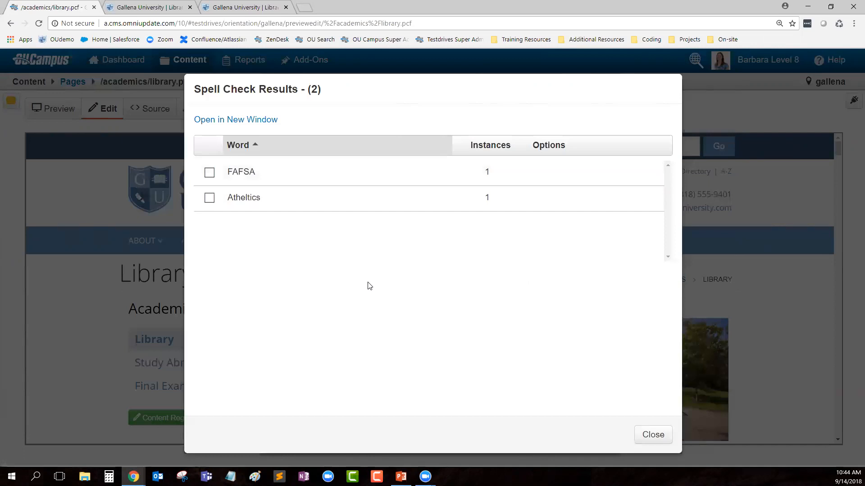
click(656, 436)
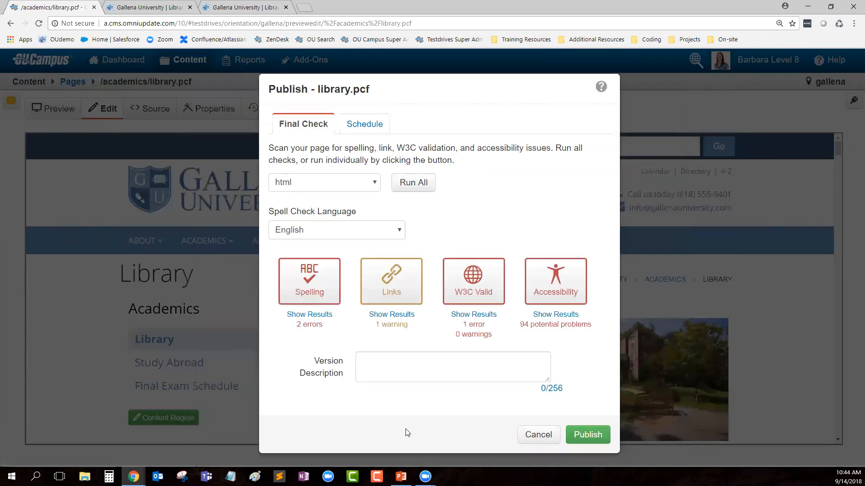
click(392, 317)
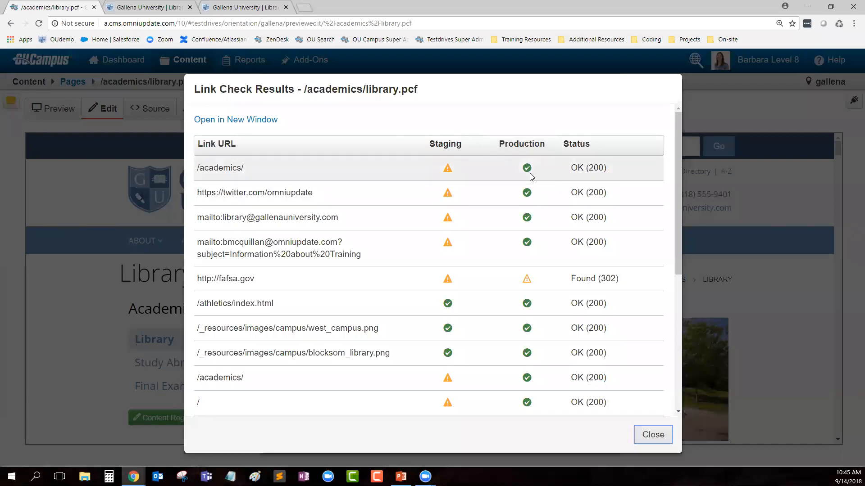
scroll(529, 182, down, 1)
scroll(529, 215, down, 2)
scroll(529, 358, up, 3)
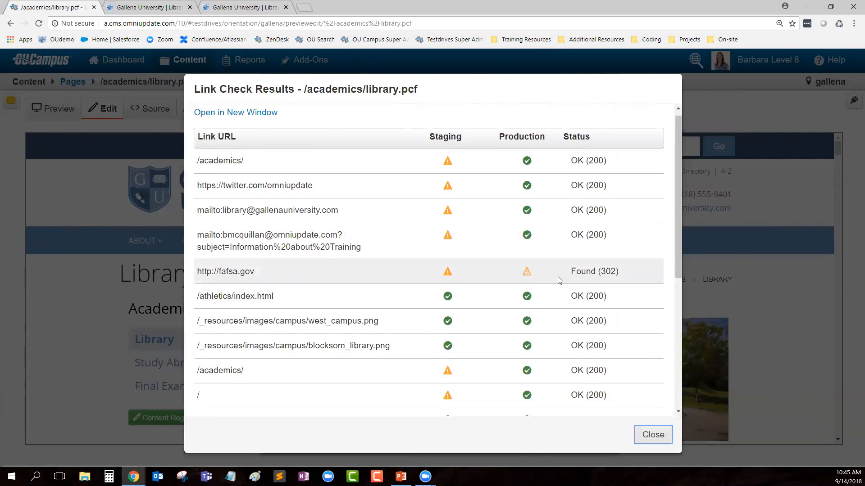
drag(196, 271, 270, 271)
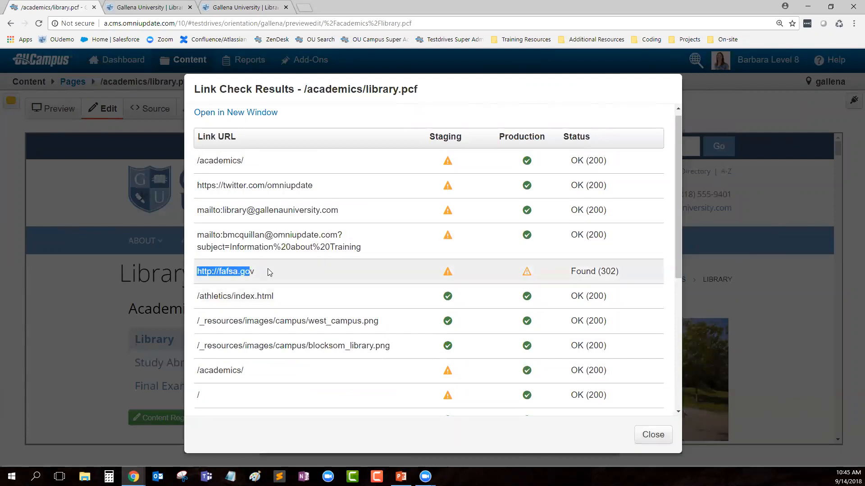
drag(570, 271, 631, 279)
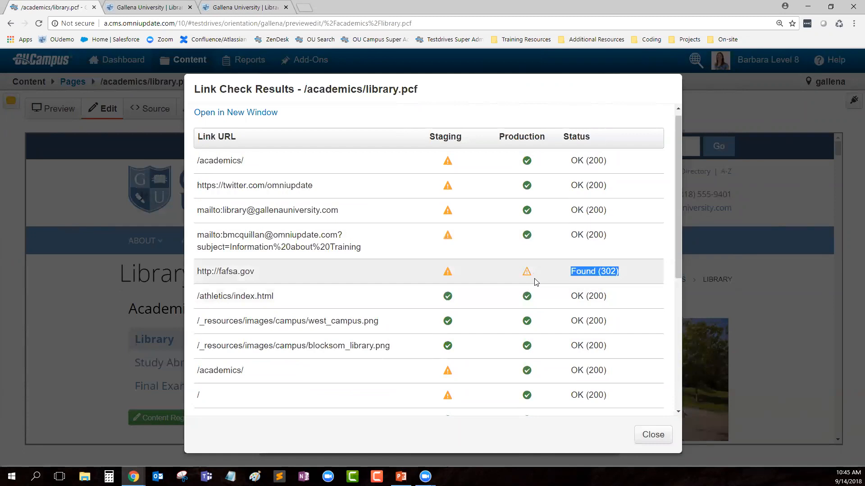
click(635, 264)
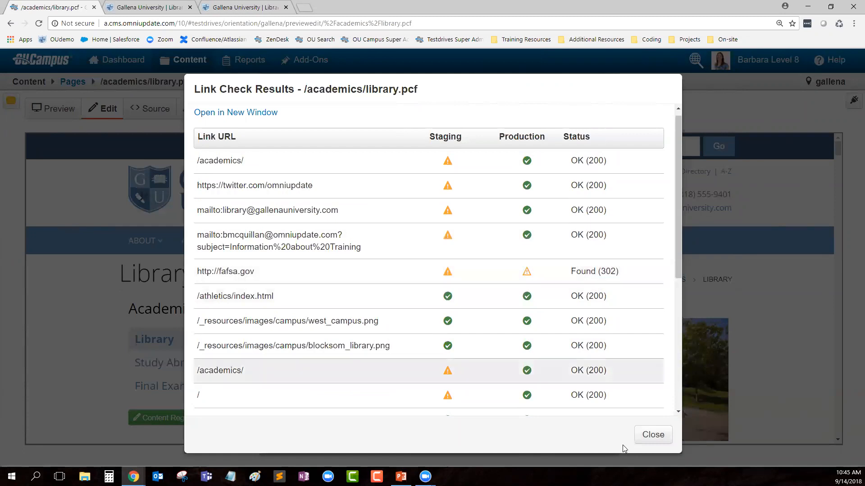
click(654, 434)
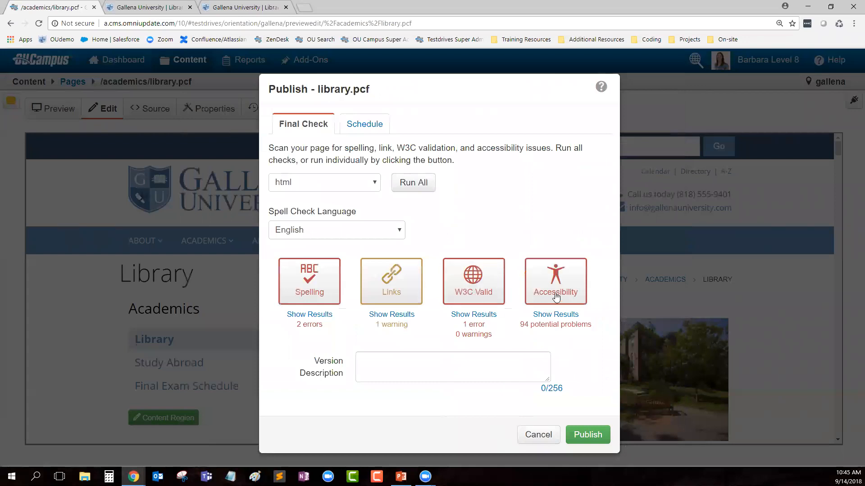
Step: Review the W3C validation error, then open the Accessibility results showing 94 potential problems
click(471, 315)
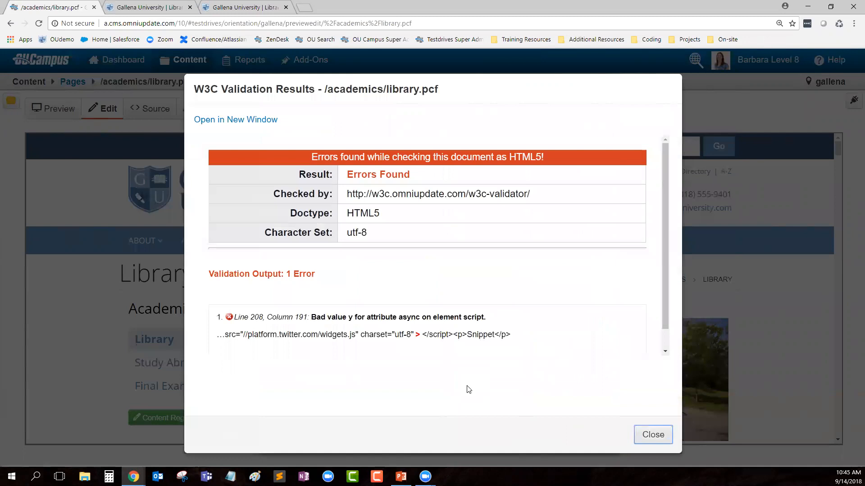
click(657, 435)
click(554, 312)
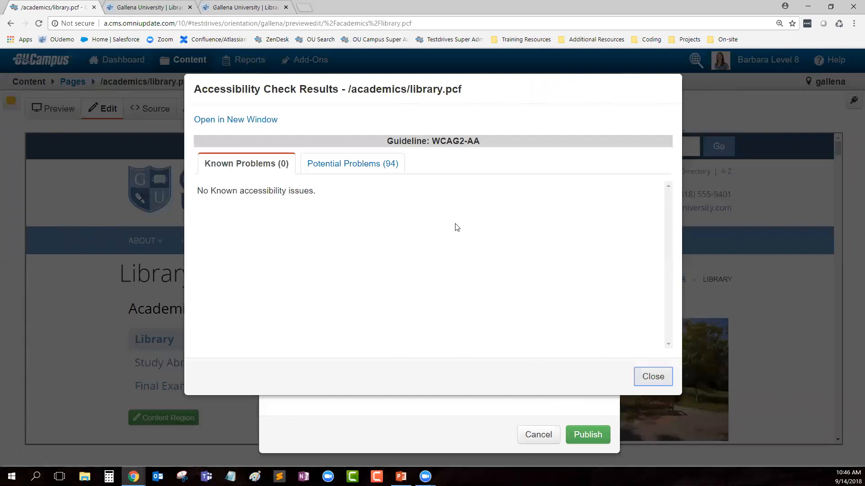
Step: Open the Potential Problems (94) list of the Accessibility Check Results
click(354, 167)
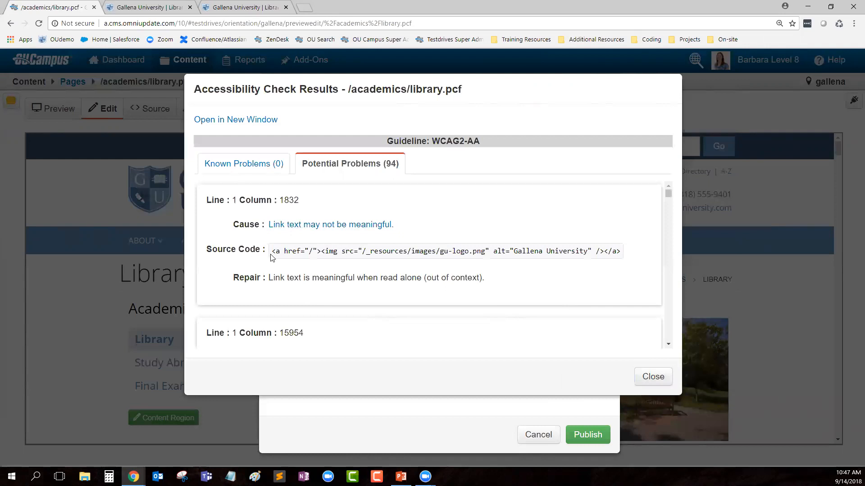
Step: Highlight the flagged gu-logo img tag and its Gallena University alt text, then close the results
drag(271, 251, 617, 250)
click(610, 282)
drag(321, 251, 604, 251)
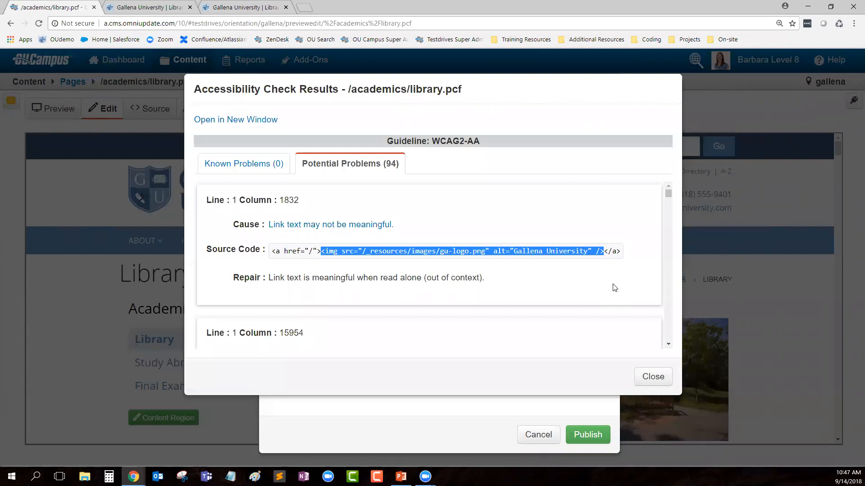
click(509, 253)
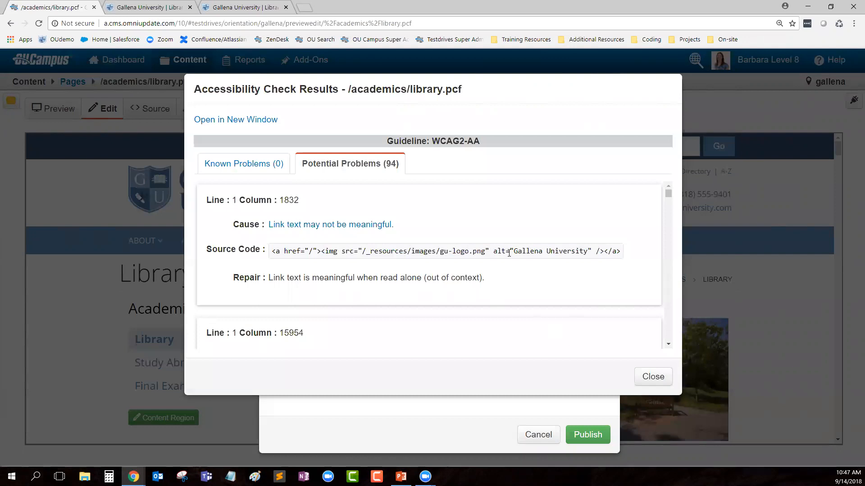
drag(513, 252, 588, 252)
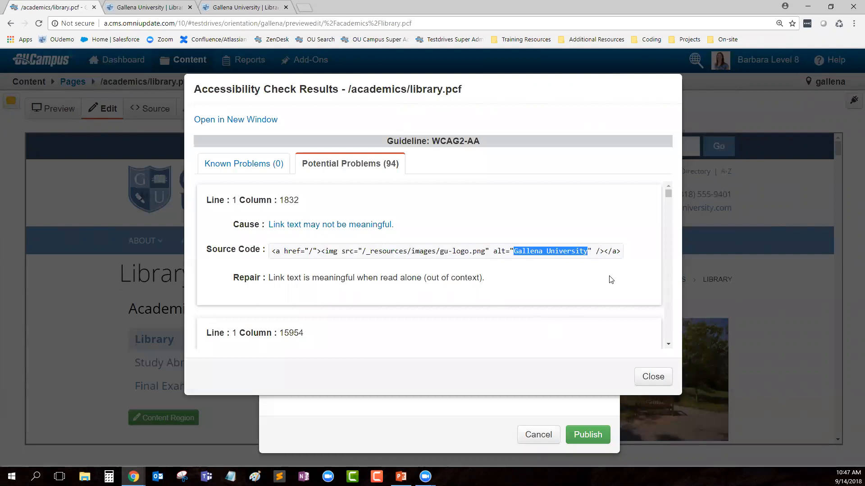
click(654, 381)
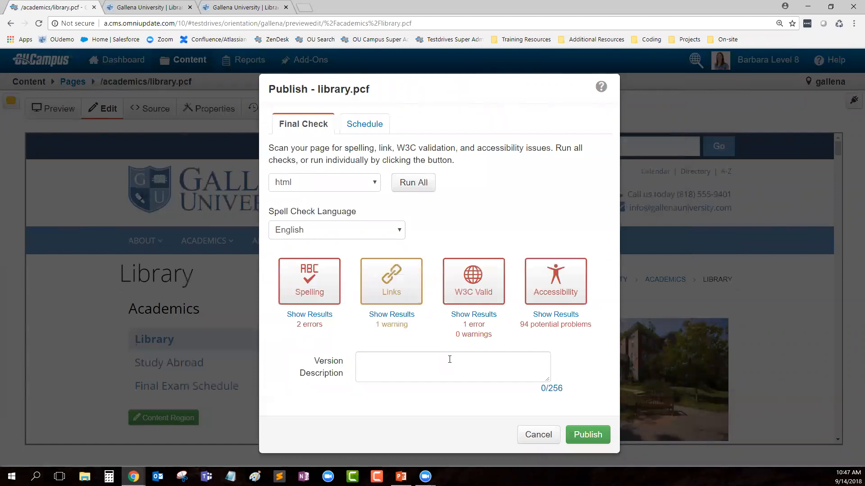
Step: Publish library.pcf with the version description 'Changes made for Sept Monthly Orientation'
click(478, 367)
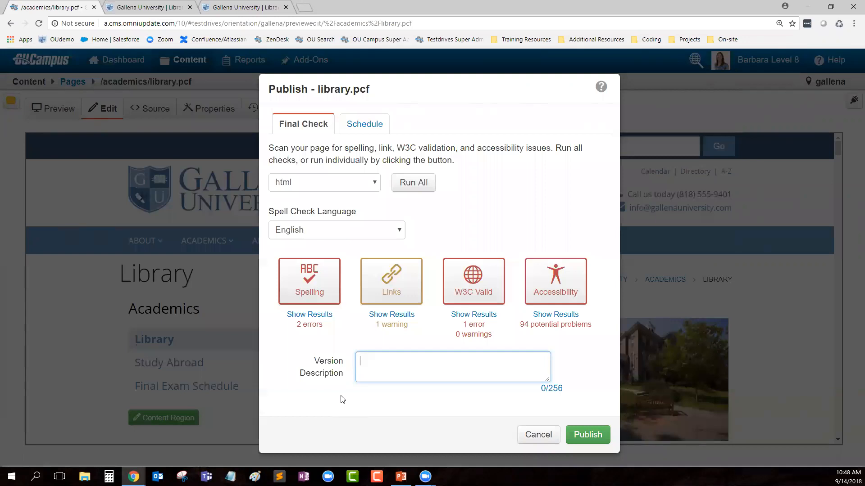
text(Changes made for Sept)
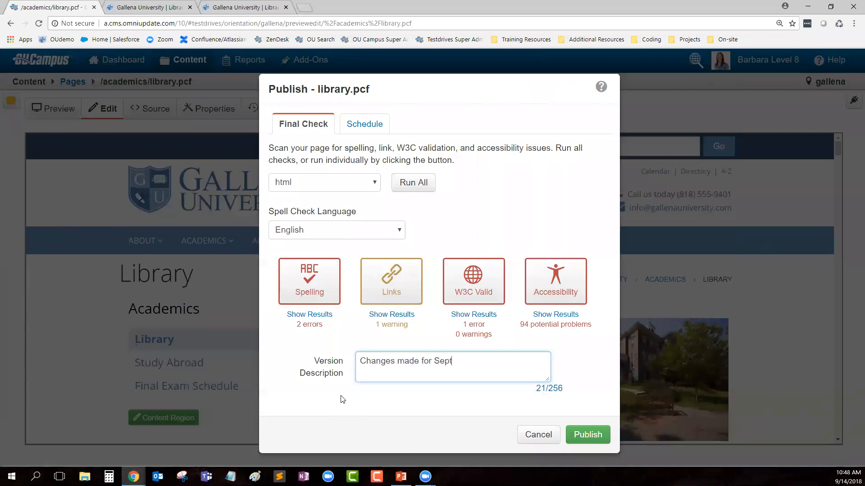
text( Monthly Orientation)
click(588, 435)
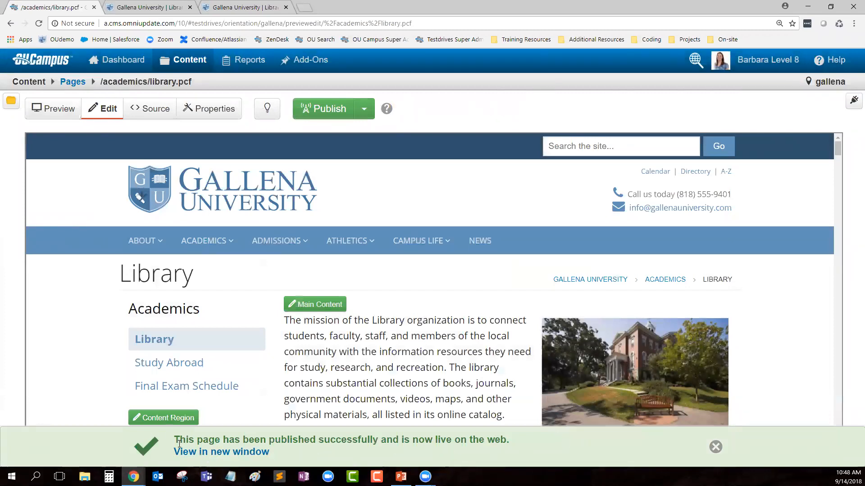
Step: Open the published library page in a new tab and scroll down through it
click(237, 453)
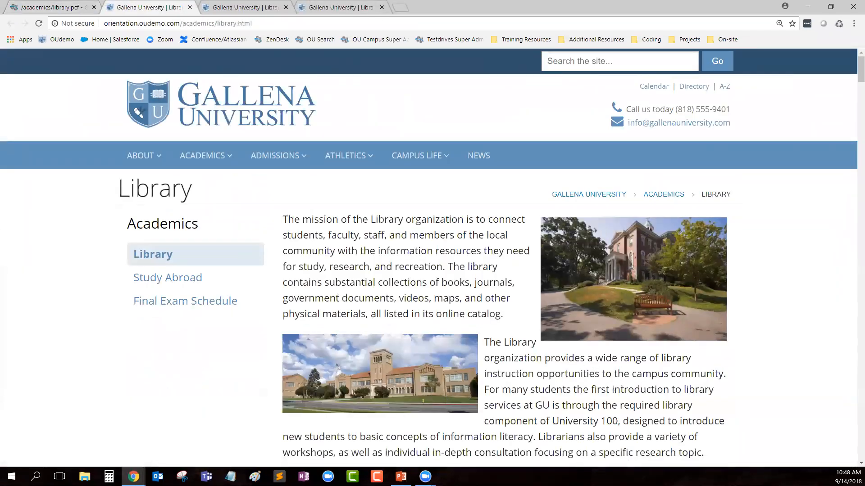
scroll(557, 390, down, 3)
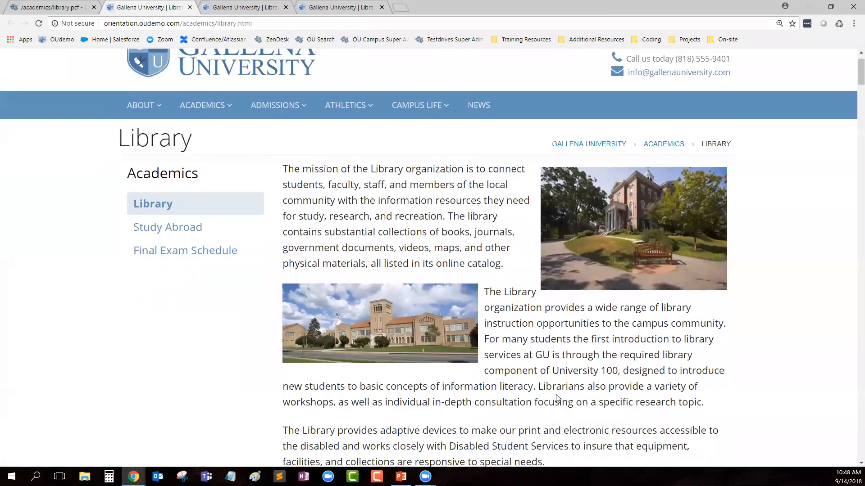
scroll(581, 330, down, 3)
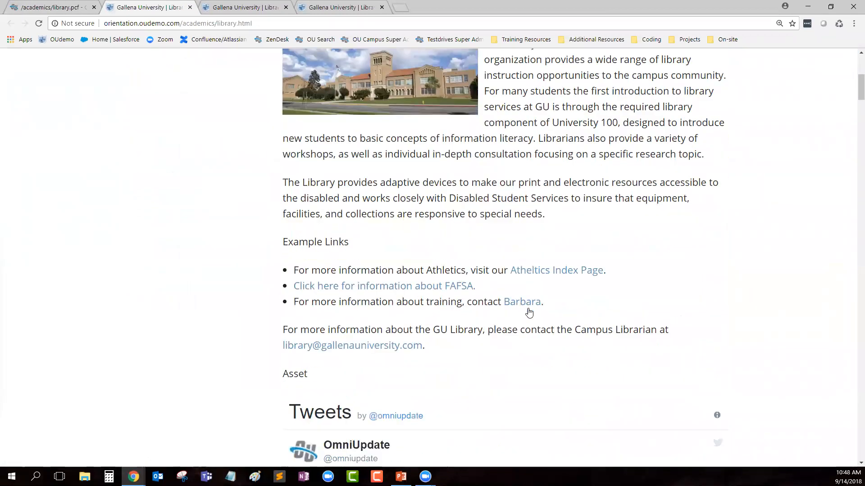
scroll(556, 313, down, 2)
scroll(498, 299, down, 17)
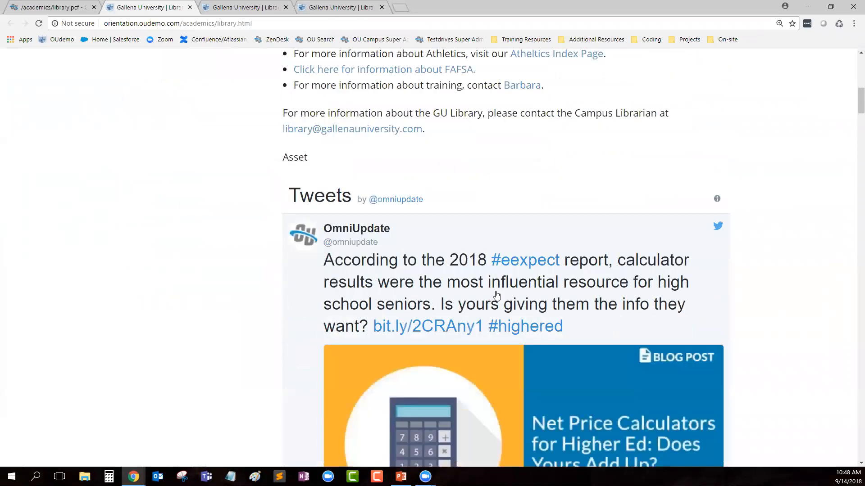
scroll(649, 347, down, 20)
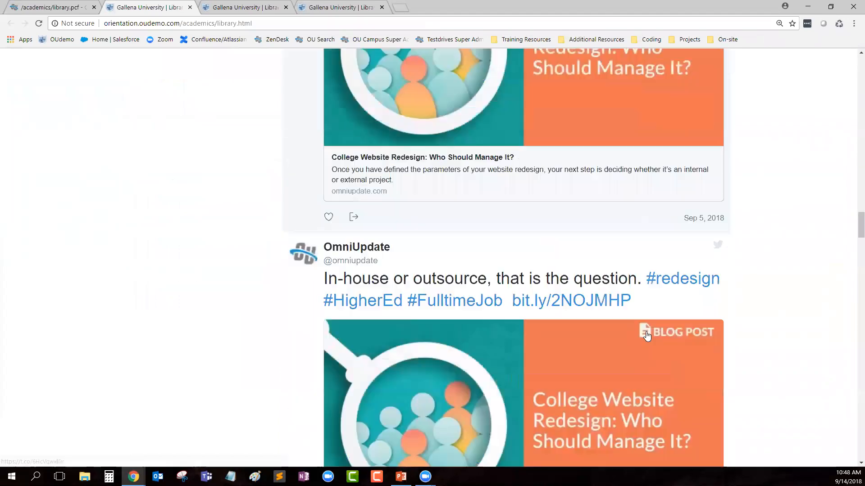
scroll(643, 338, down, 20)
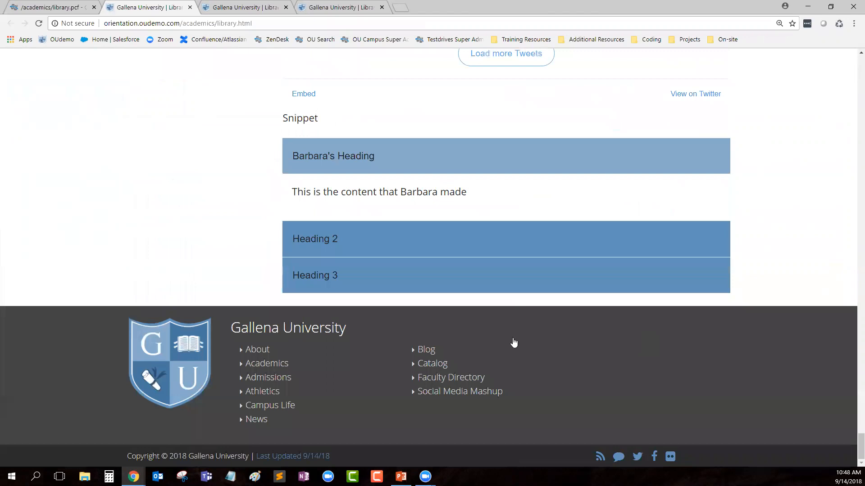
Step: Expand the Heading 2 and Heading 3 accordion panels, then collapse Heading 3
click(407, 251)
click(386, 276)
scroll(365, 181, up, 3)
click(313, 378)
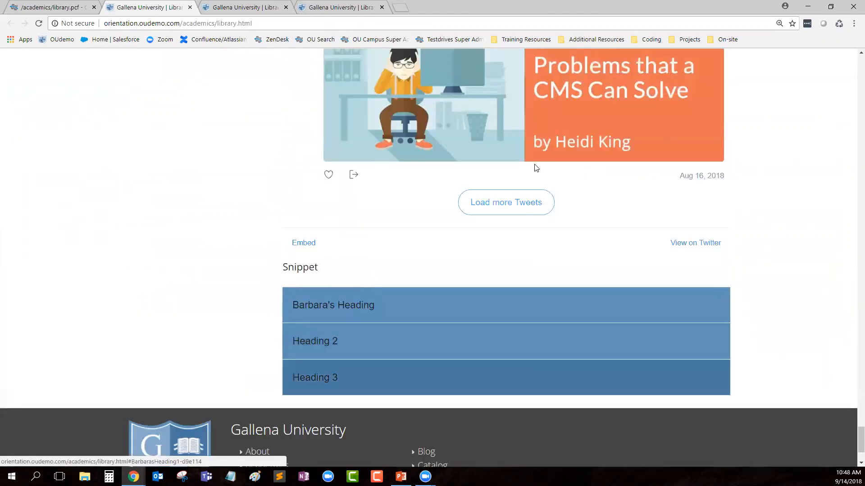
scroll(778, 275, up, 6)
scroll(778, 264, up, 20)
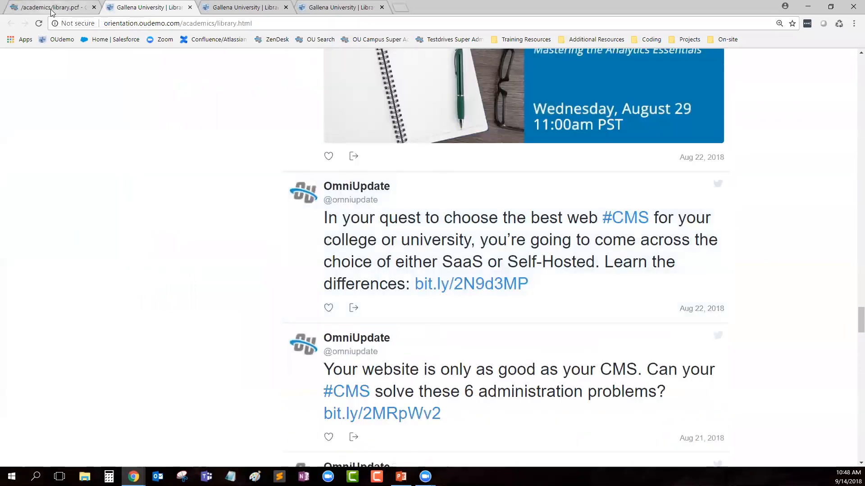
Step: Return to the OU Campus tab and check library.pcf out and back in via the lightbulb
click(51, 7)
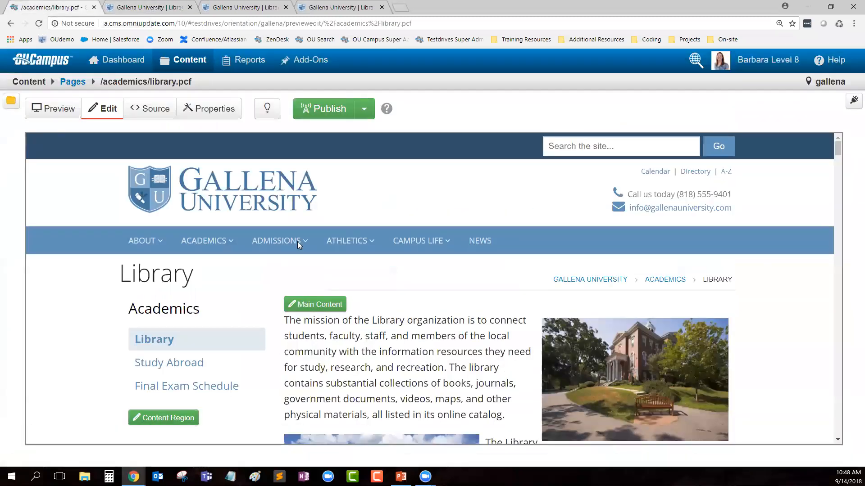
click(269, 110)
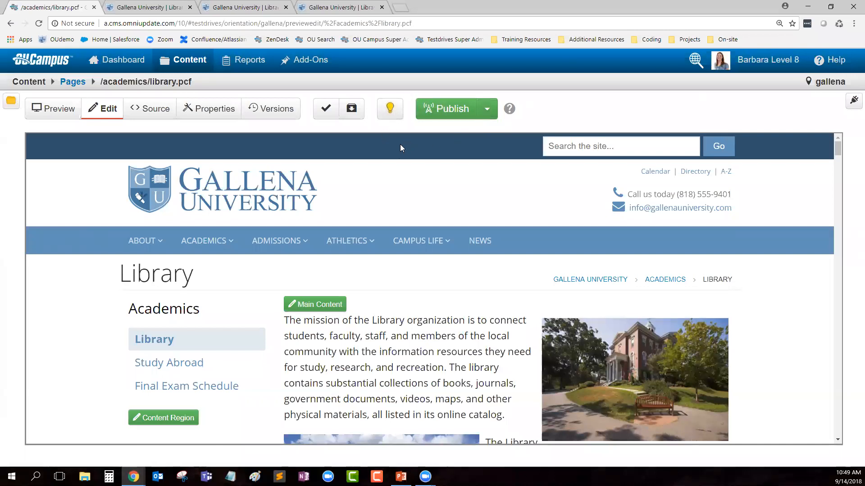
click(390, 109)
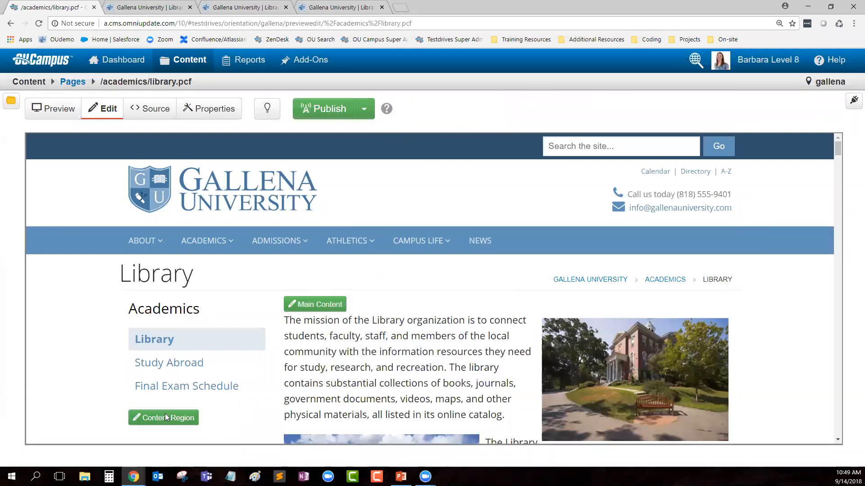
scroll(251, 400, down, 4)
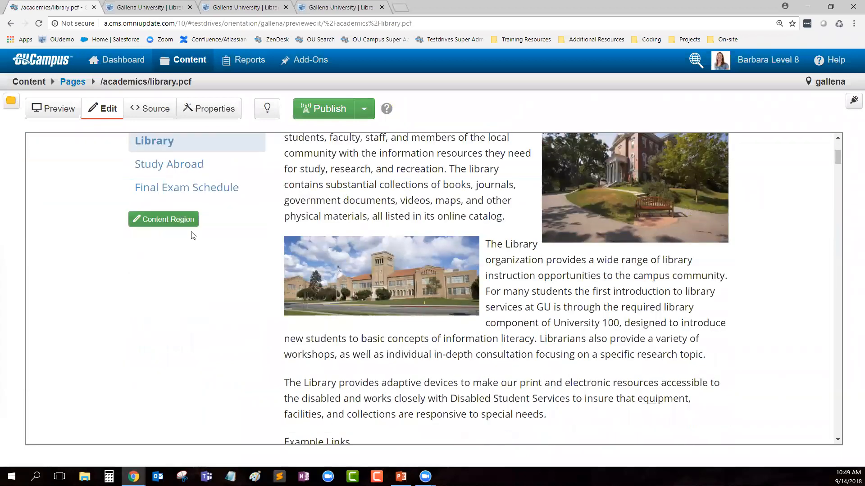
Step: Open the library page's content region in the WYSIWYG editor, checking it out
click(157, 223)
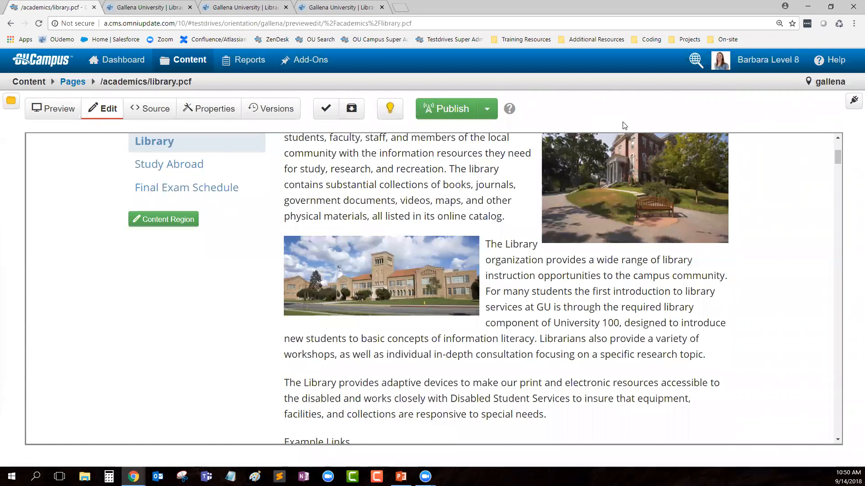
Step: Open the Manage Sidebar dialog from the Gadgets gear and look through its 16 gadgets
click(854, 101)
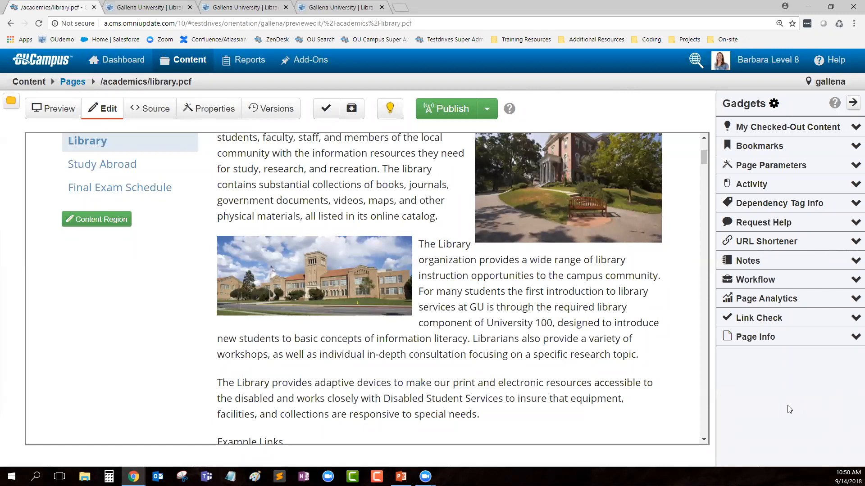
click(774, 104)
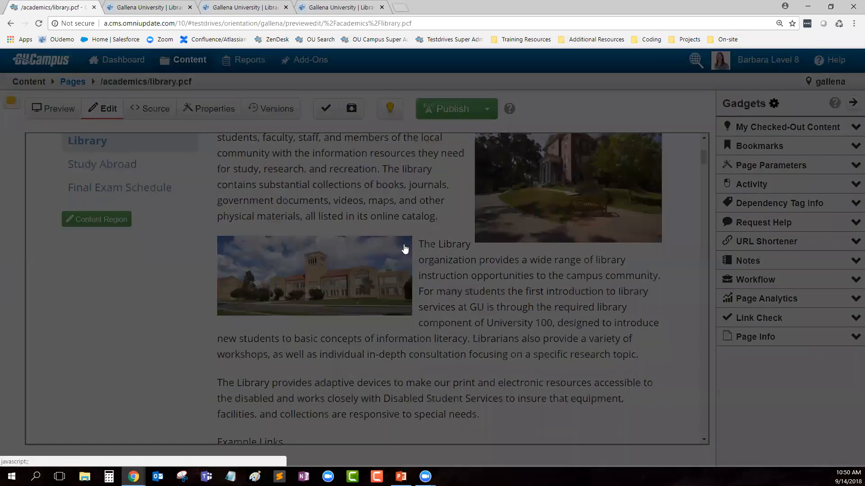
scroll(361, 228, down, 6)
scroll(352, 258, down, 7)
scroll(334, 293, up, 9)
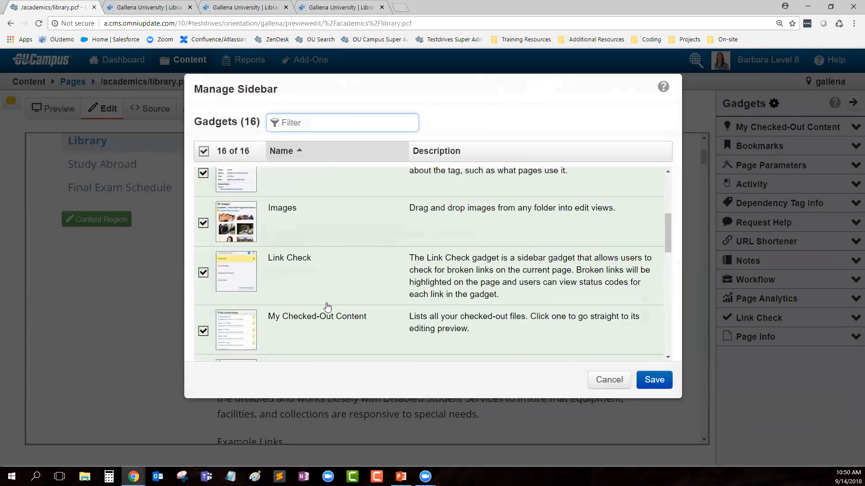
Step: Toggle select-all off and on so all 16 sidebar gadgets stay checked, then save
scroll(327, 306, up, 5)
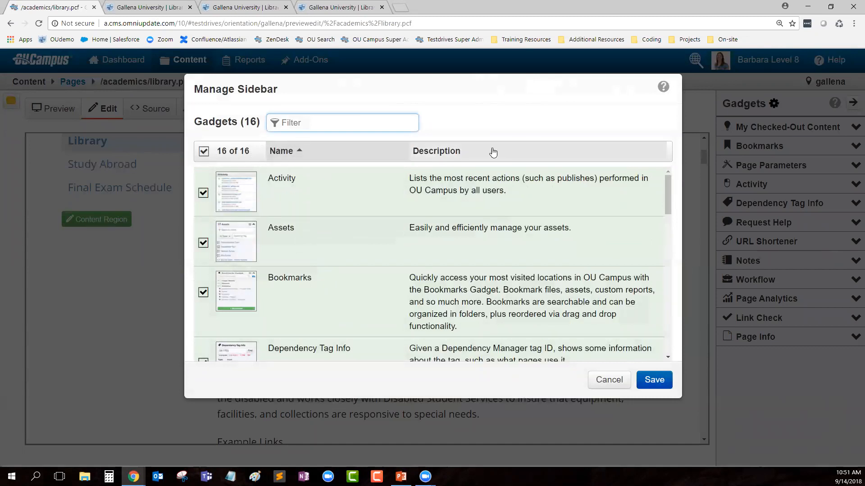
click(203, 152)
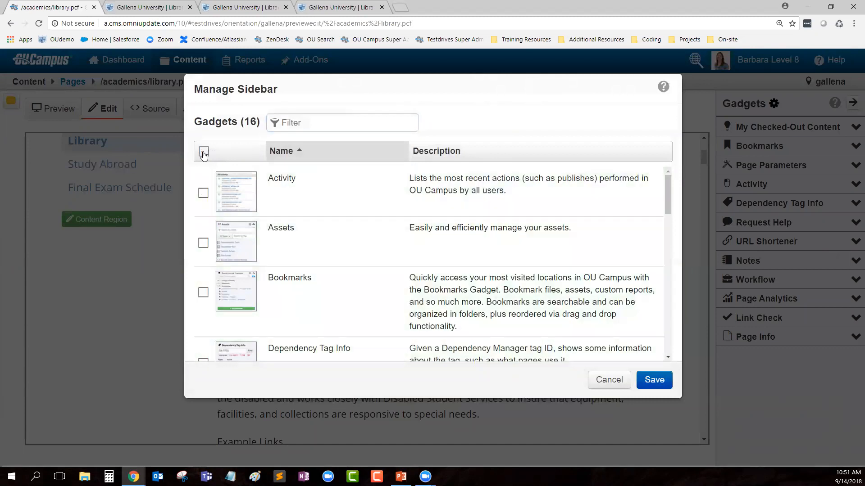
click(204, 154)
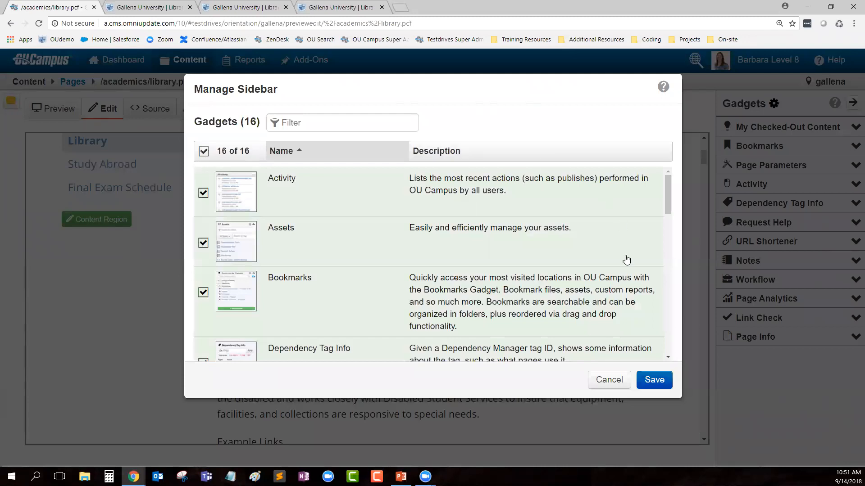
click(656, 382)
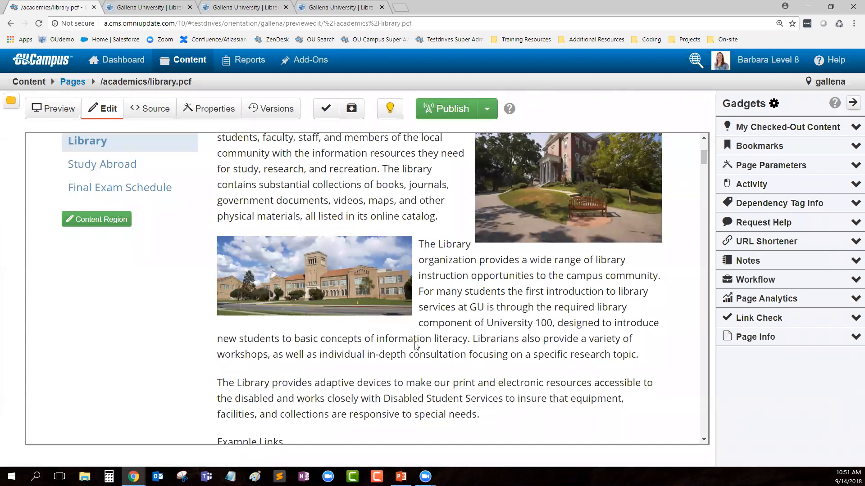
scroll(417, 347, up, 3)
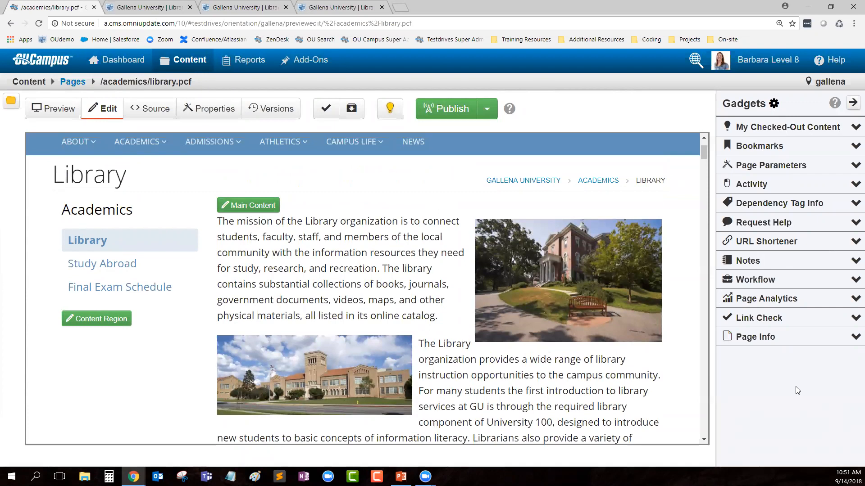
click(235, 205)
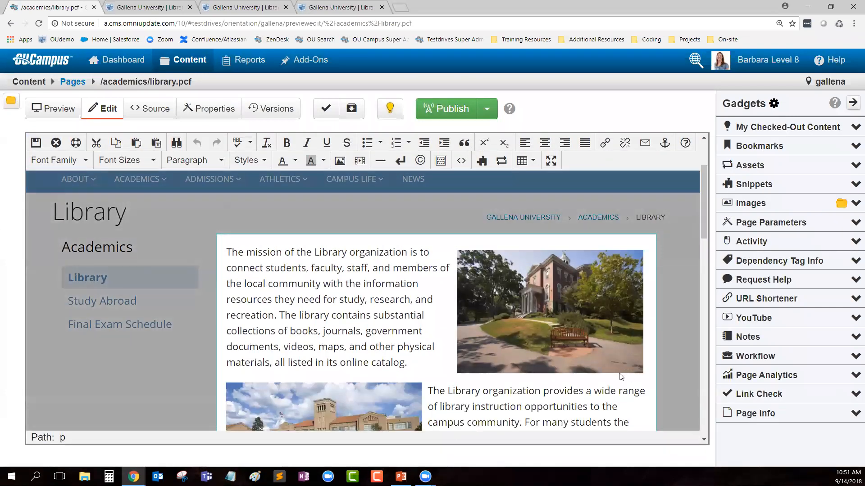
scroll(625, 375, down, 1)
scroll(625, 375, down, 3)
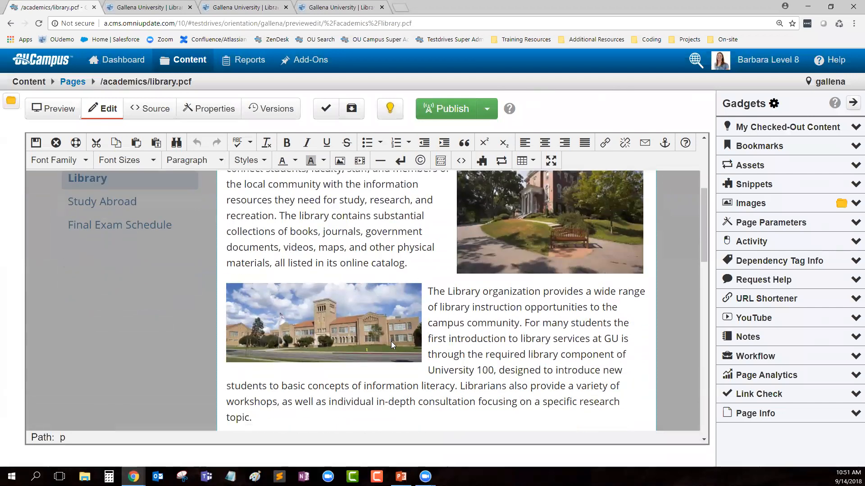
click(56, 143)
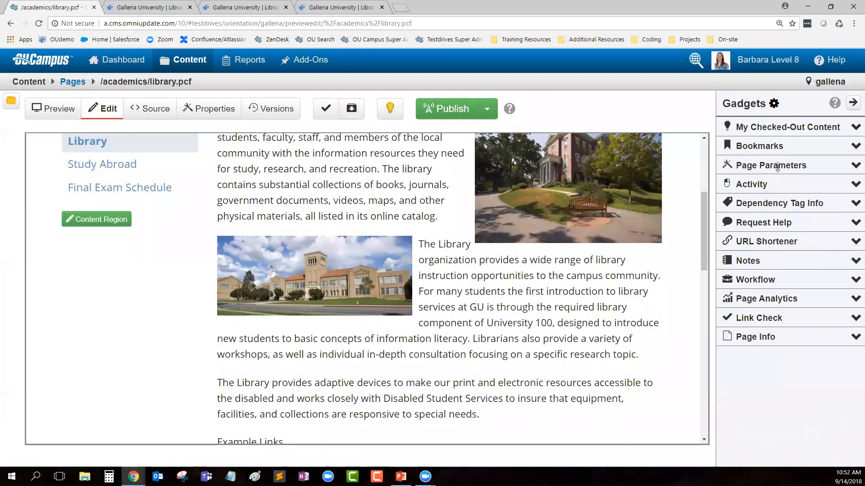
Step: Move Page Parameters up the Gadgets list and check library.pcf back in
drag(778, 166, 773, 124)
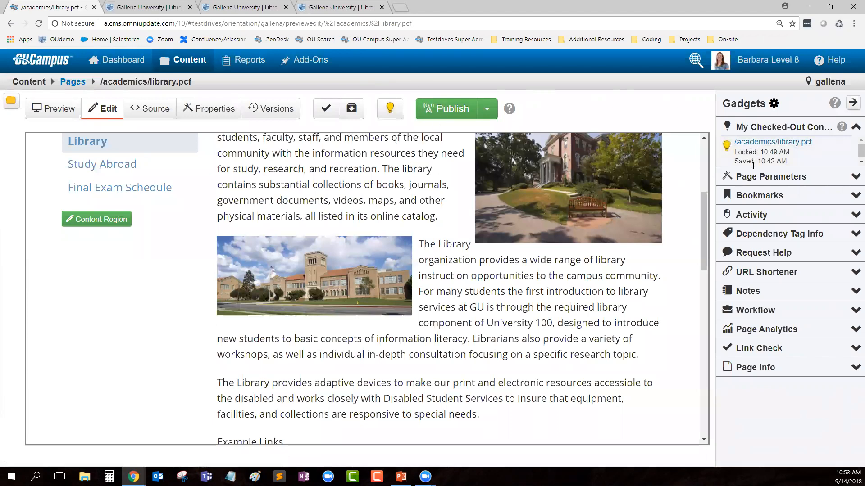
click(726, 146)
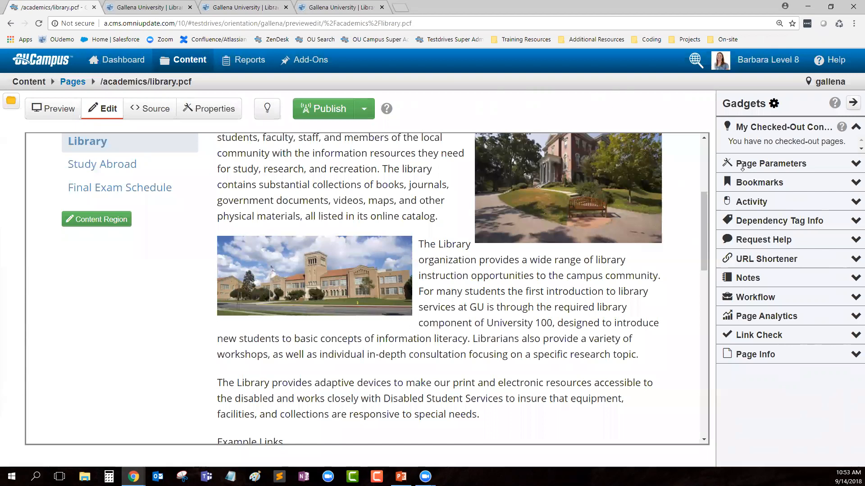
Step: Collapse the Gadgets sidebar to widen the library page view
click(852, 102)
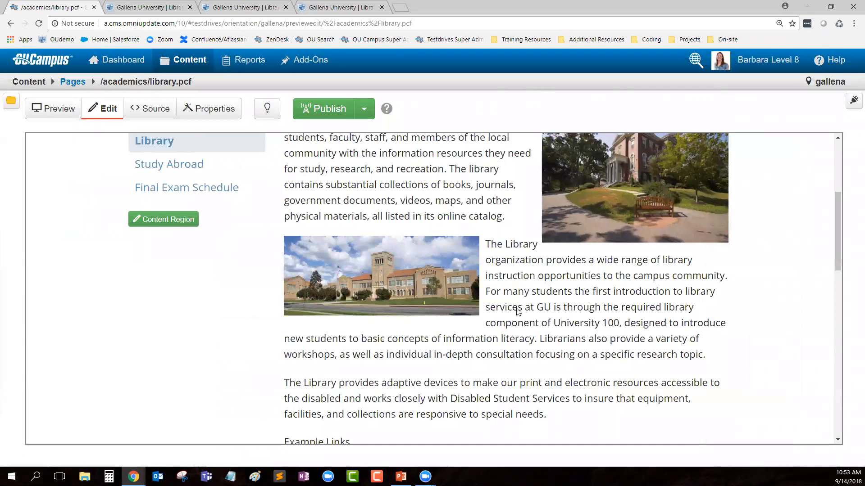
scroll(518, 312, up, 2)
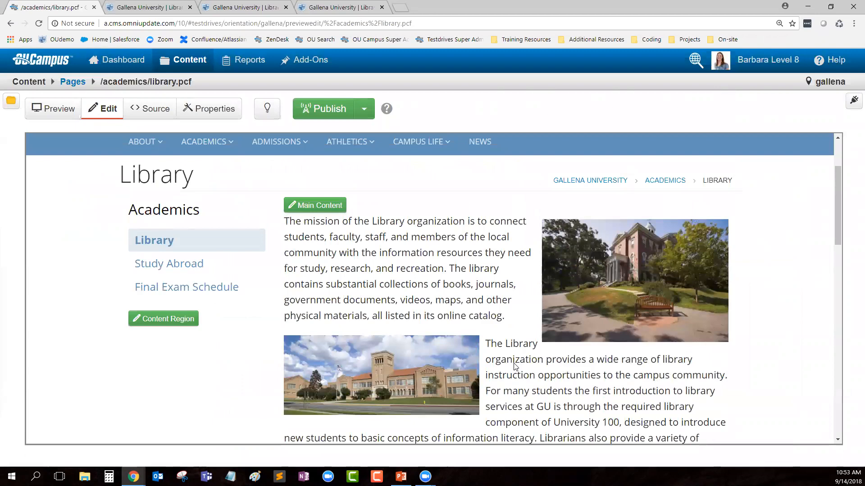
scroll(536, 367, up, 1)
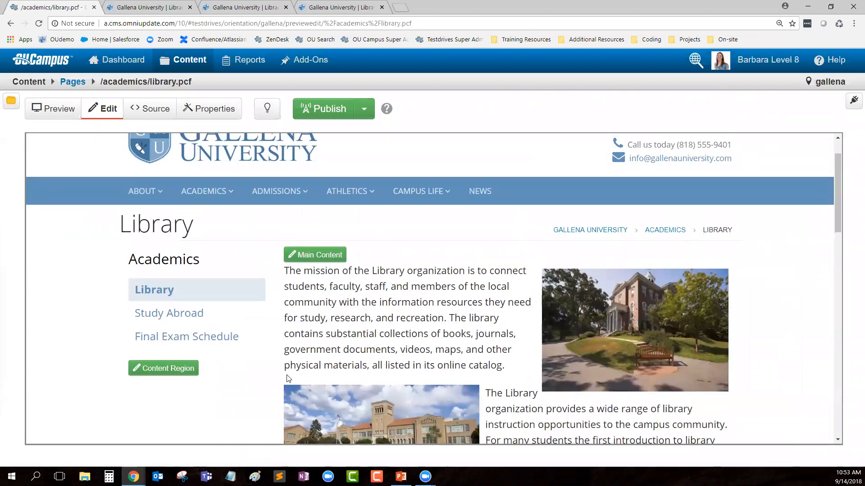
scroll(288, 379, down, 6)
scroll(451, 360, up, 6)
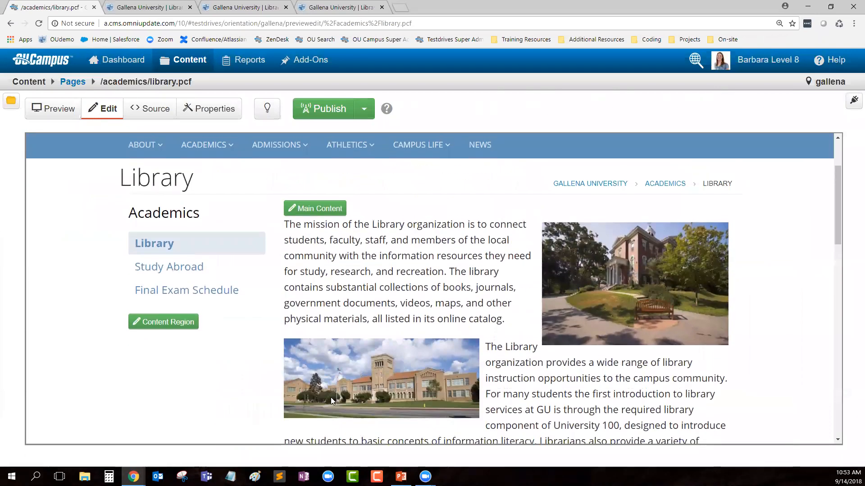
scroll(202, 369, down, 1)
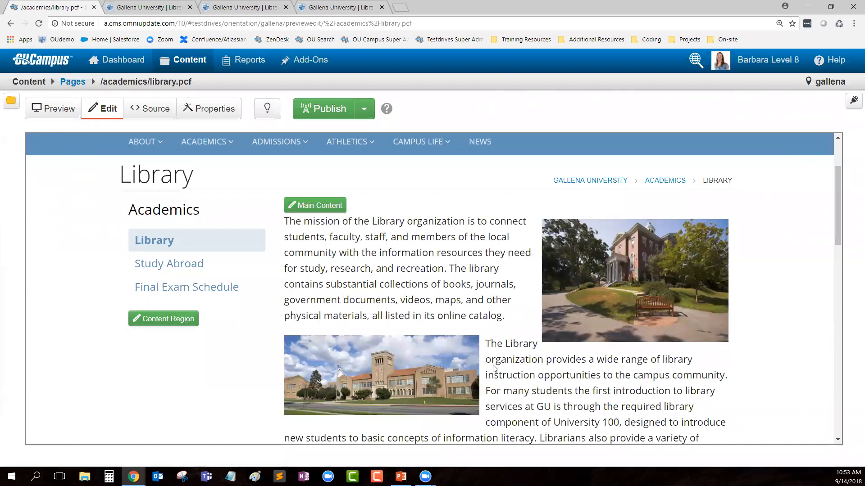
scroll(184, 223, up, 1)
Step: Highlight the Library heading, then check out the page and open its Properties
drag(121, 225, 184, 229)
click(202, 233)
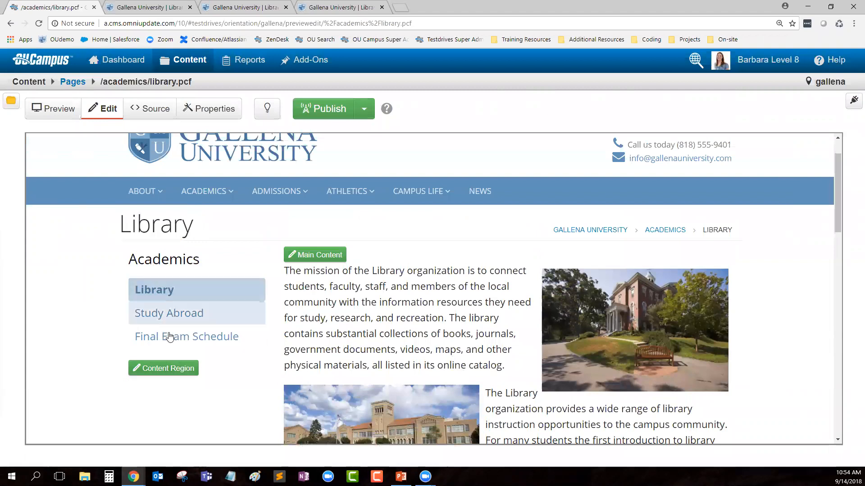
scroll(536, 318, up, 1)
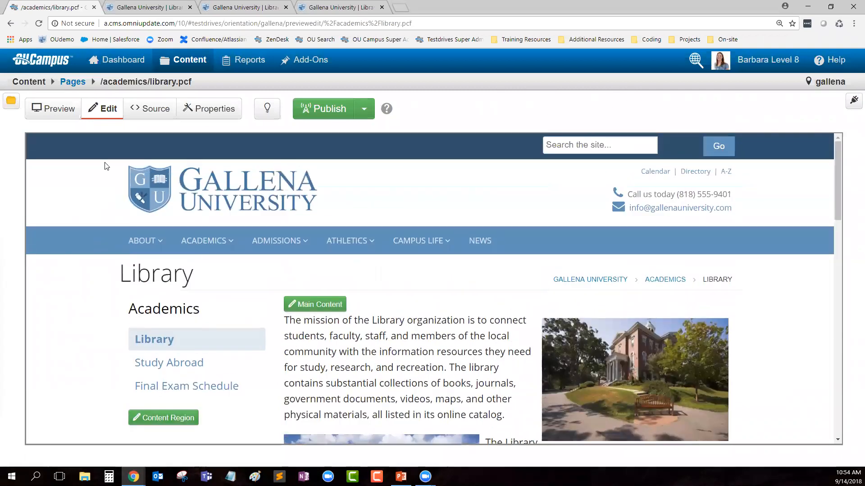
scroll(766, 360, down, 10)
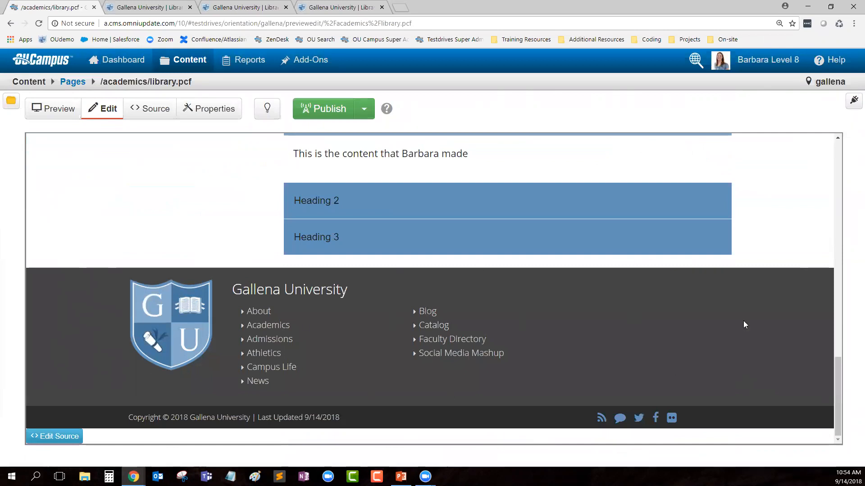
scroll(770, 288, up, 10)
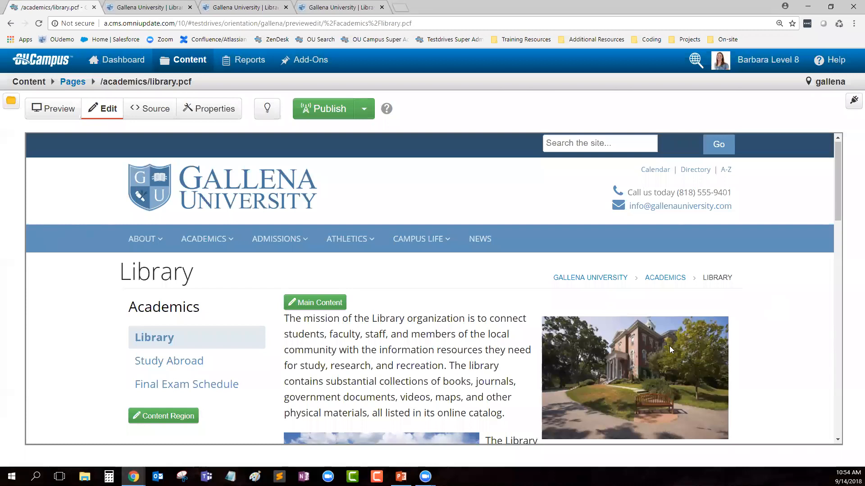
drag(194, 277, 123, 280)
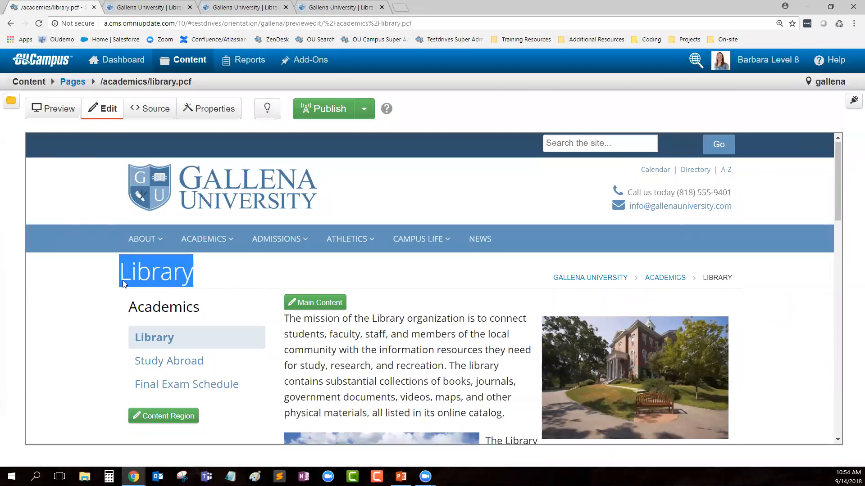
click(276, 272)
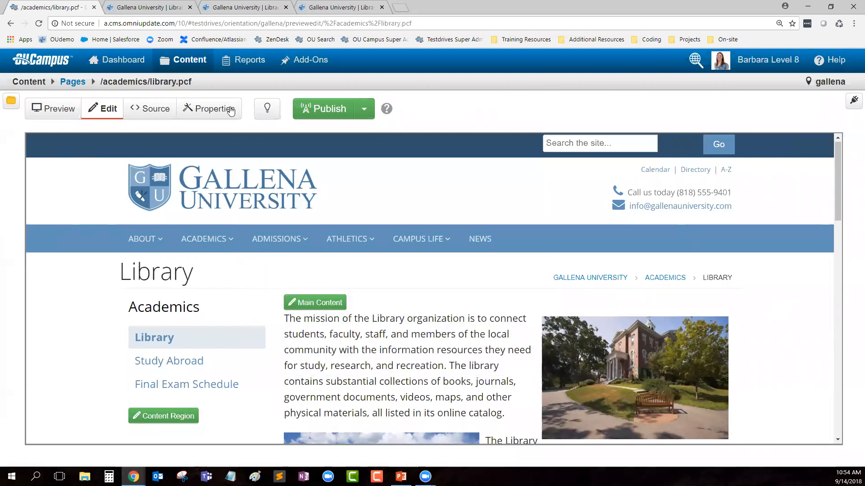
click(267, 110)
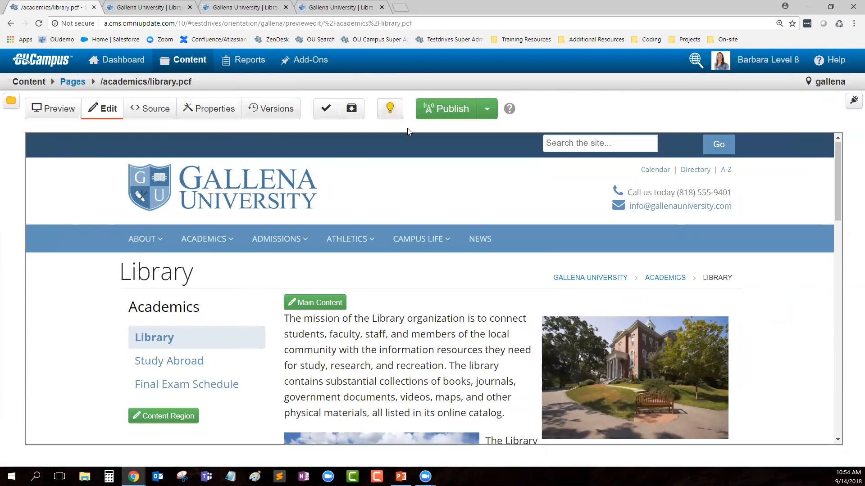
click(218, 116)
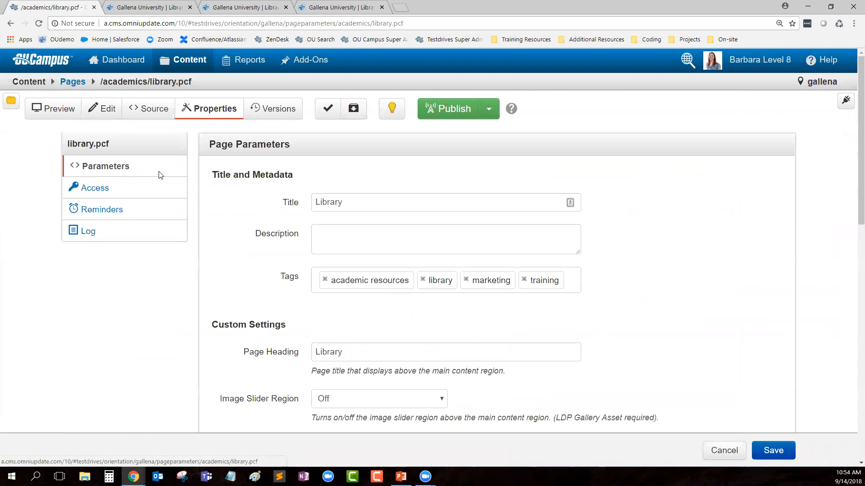
Step: Re-check out the page and review the Title, Description and Tags parameters
click(390, 110)
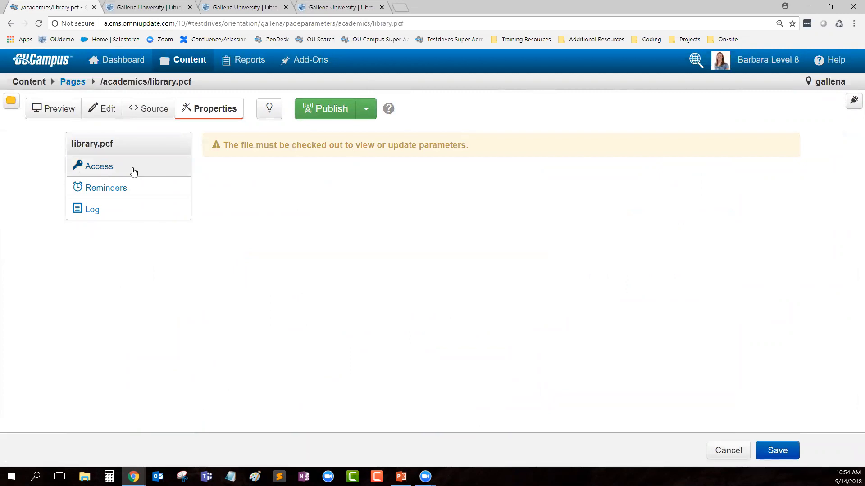
click(270, 109)
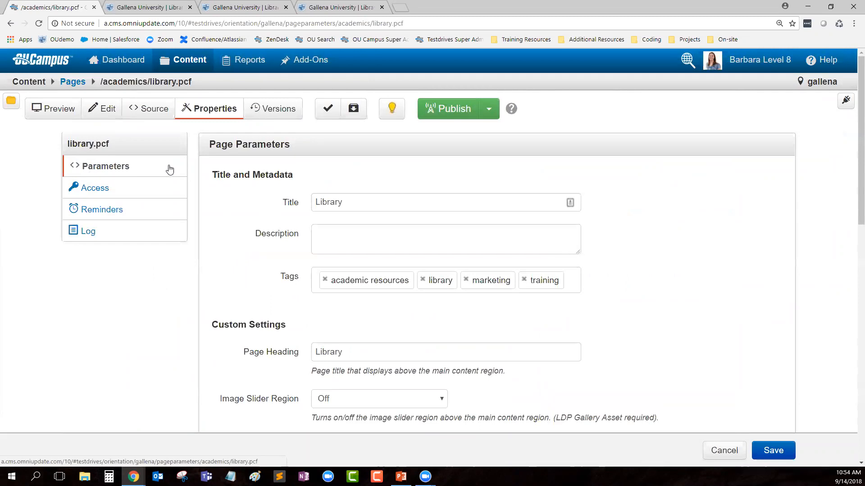
drag(213, 177, 295, 180)
click(343, 201)
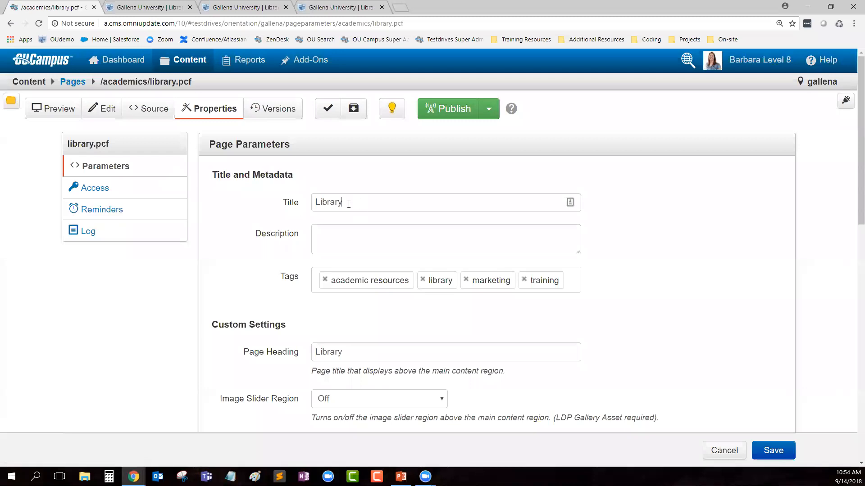
click(336, 243)
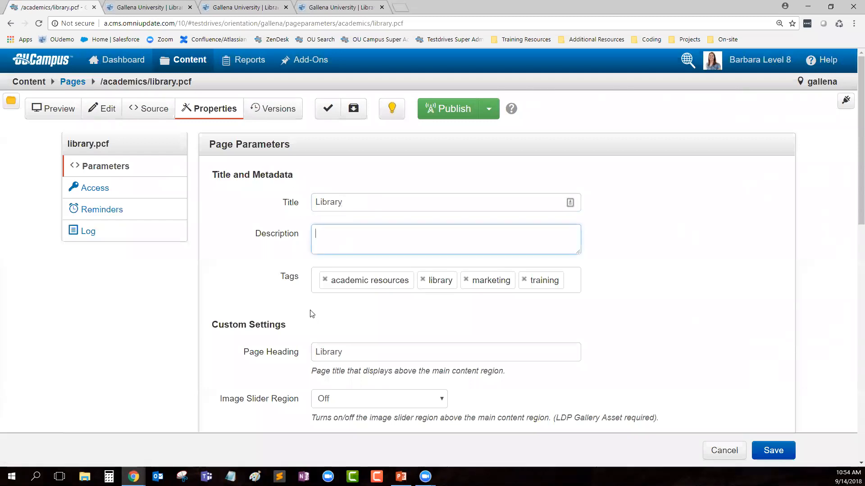
drag(285, 288, 300, 280)
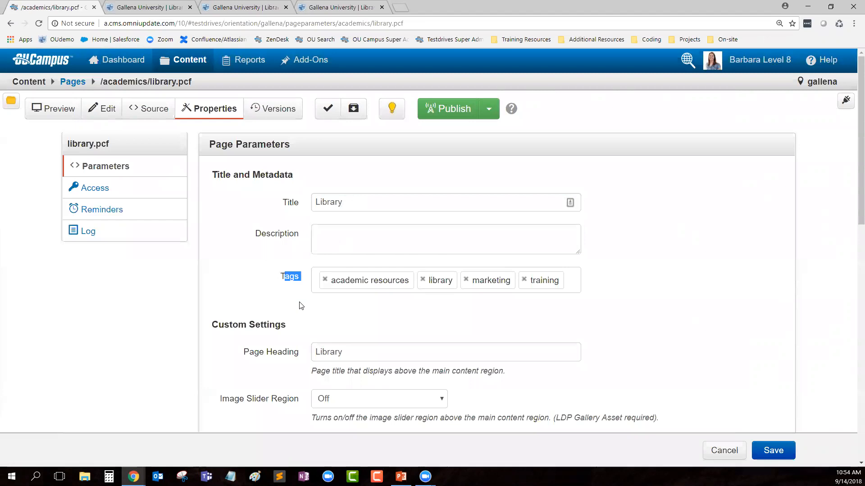
Step: Type the person's first name in possessive form before 'Library' in Page Heading
scroll(295, 308, down, 2)
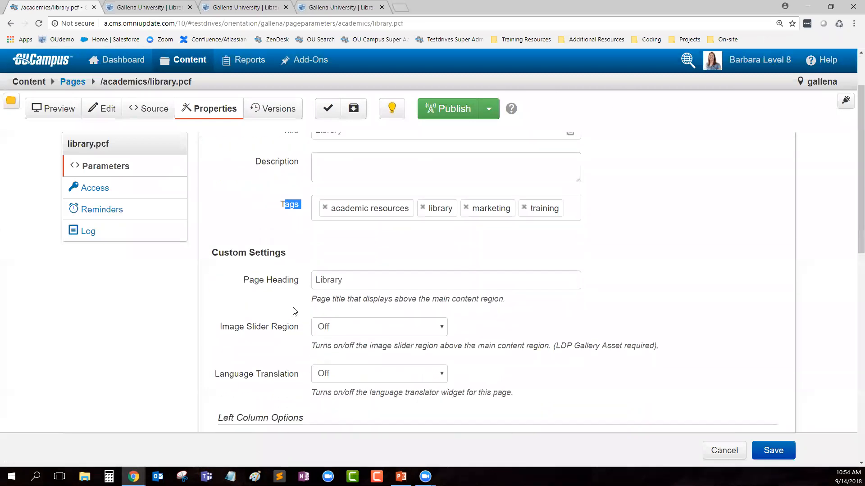
drag(244, 253, 297, 255)
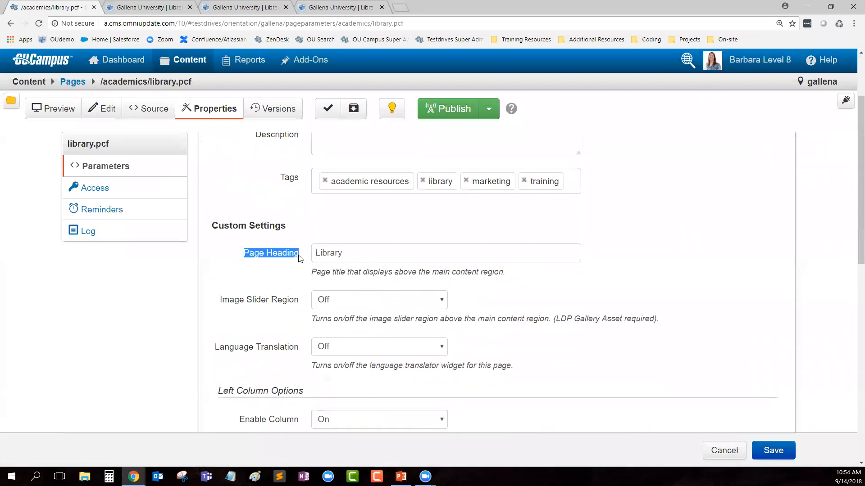
text(Barbara's)
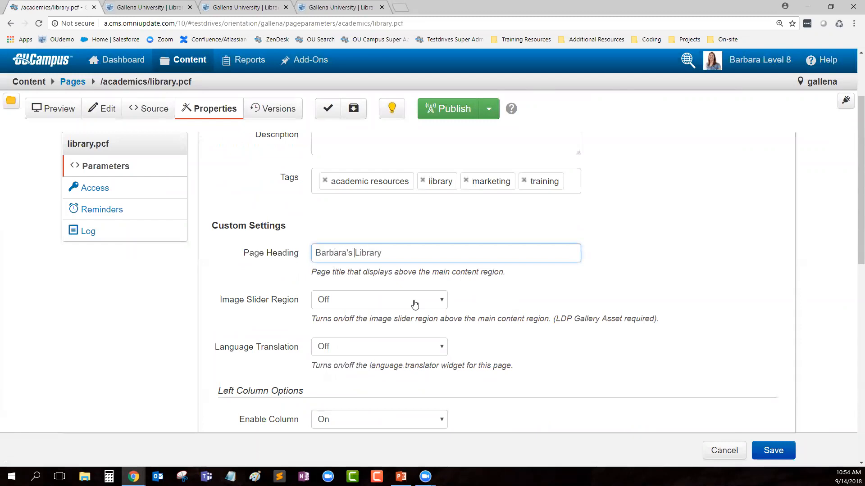
Step: Save the parameters and highlight the new possessive-name Library heading in the preview
click(780, 455)
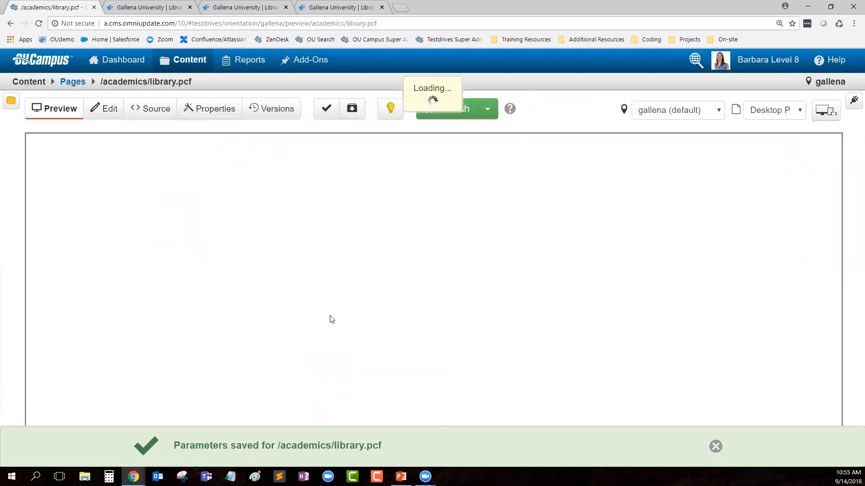
drag(121, 271, 209, 264)
click(322, 265)
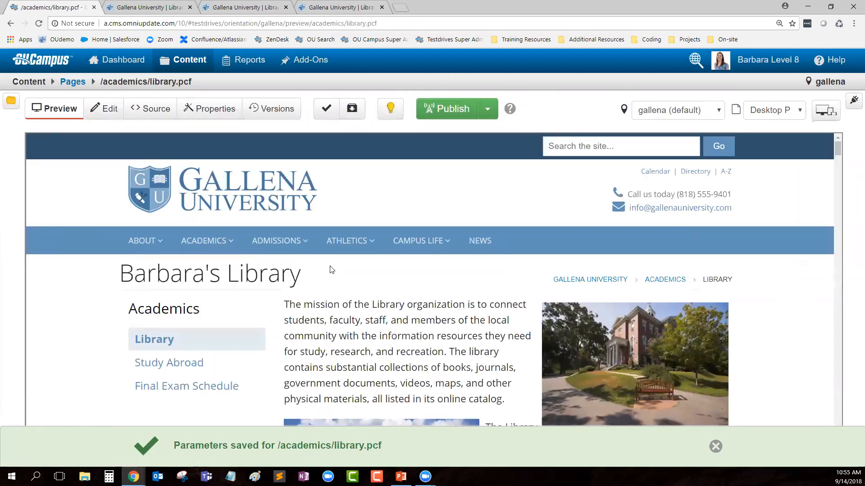
triple_click(302, 276)
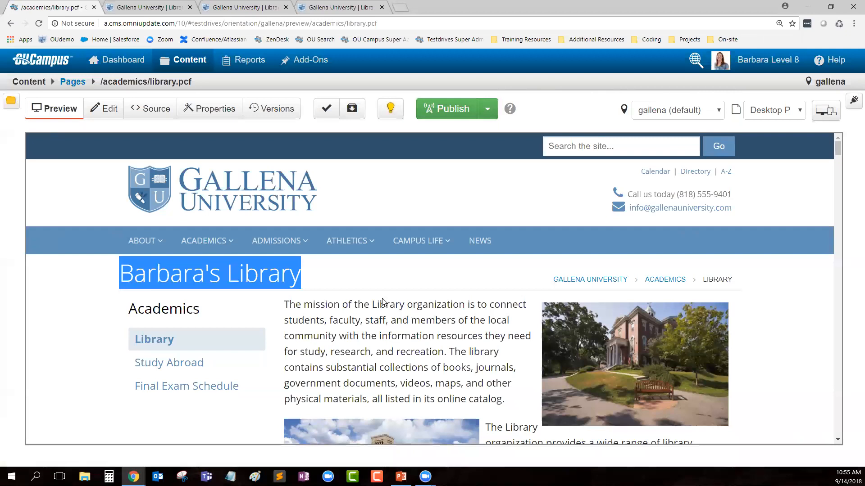
click(386, 304)
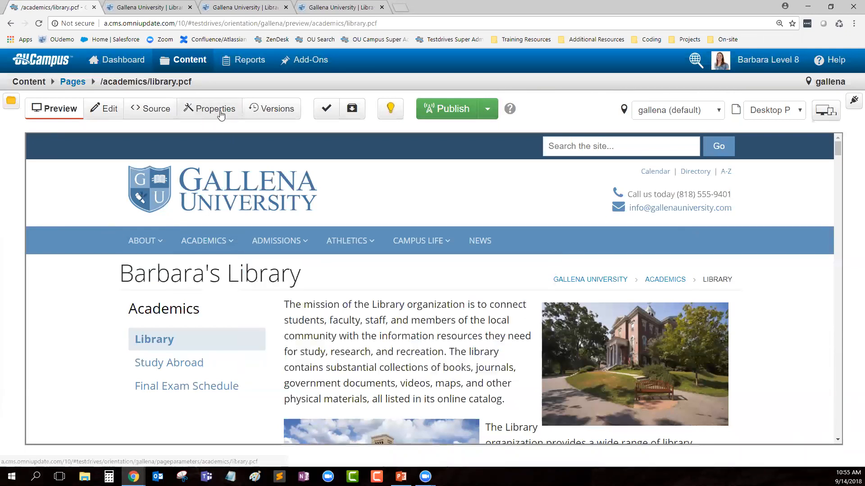
Step: Show the gadgets, move Page Parameters to the top, and expand its form
click(853, 102)
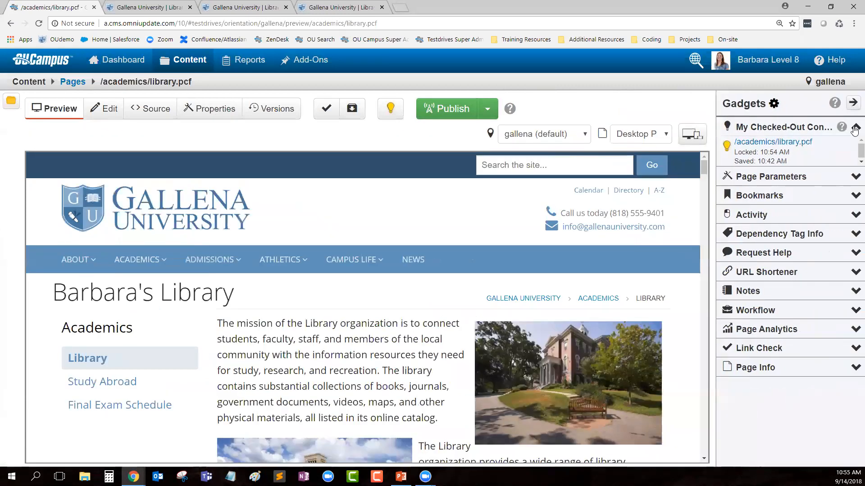
click(854, 128)
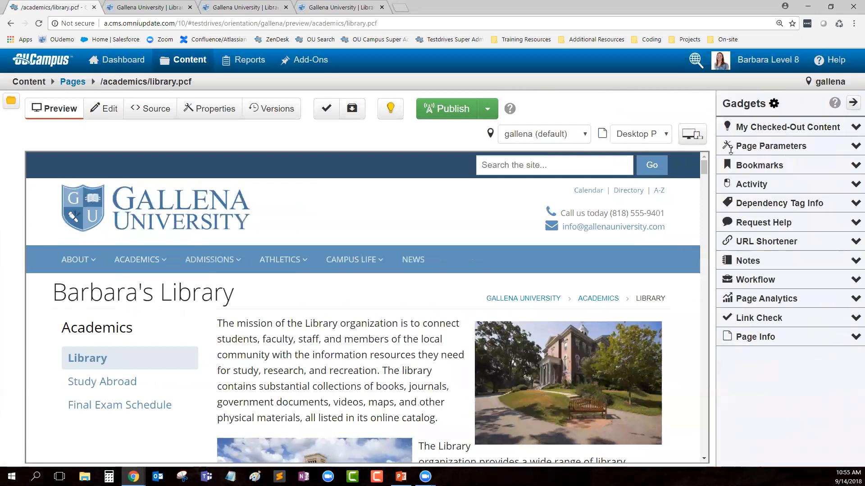
drag(764, 146, 772, 124)
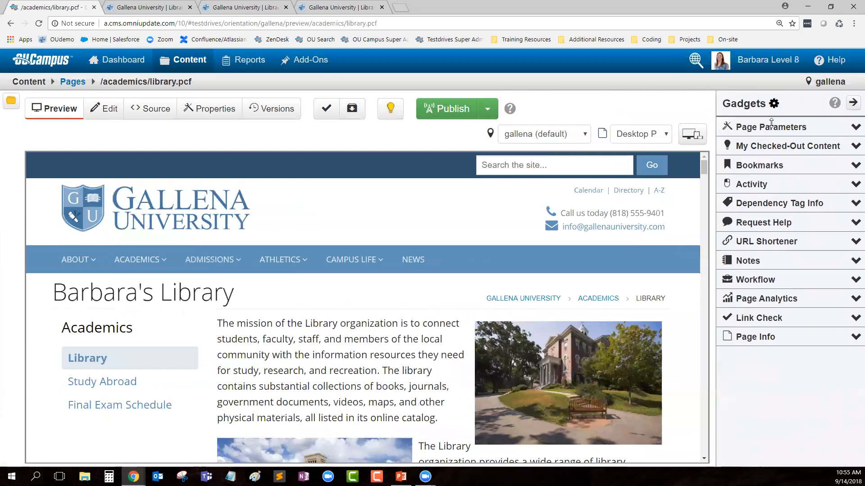
click(855, 127)
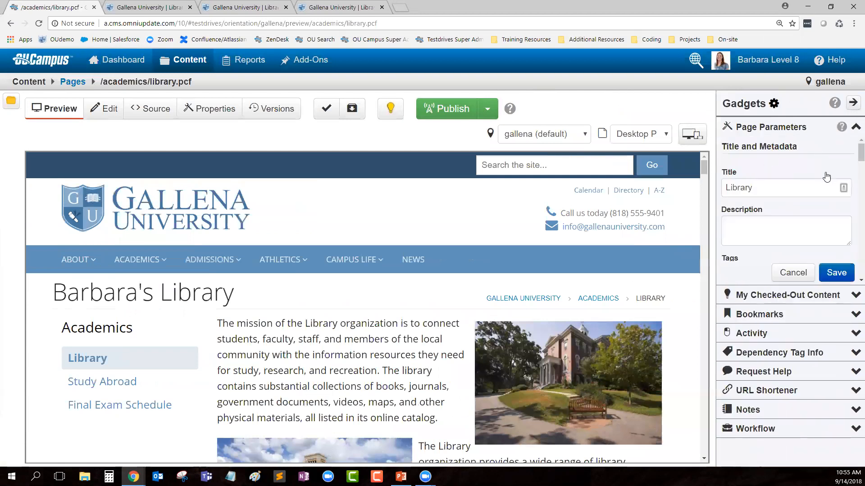
Step: Set Image Slider Region to On and save the parameters
click(744, 233)
scroll(747, 234, down, 2)
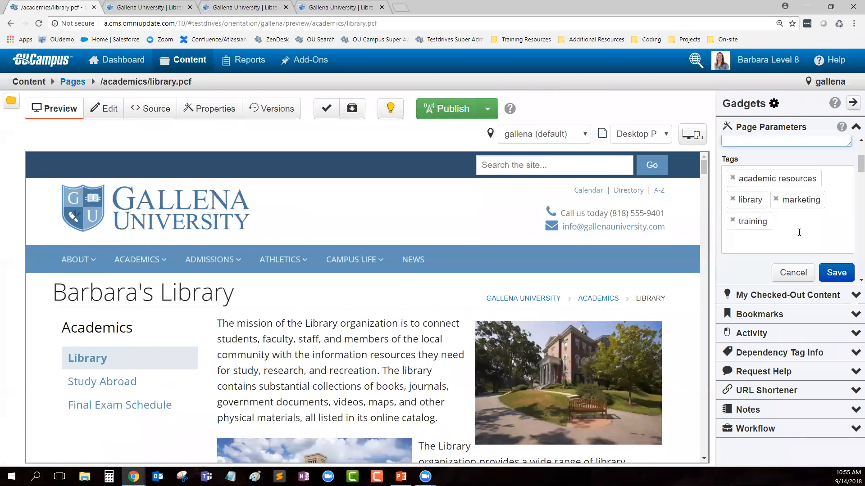
scroll(797, 227, down, 2)
scroll(800, 230, down, 1)
drag(724, 201, 794, 208)
scroll(803, 213, down, 2)
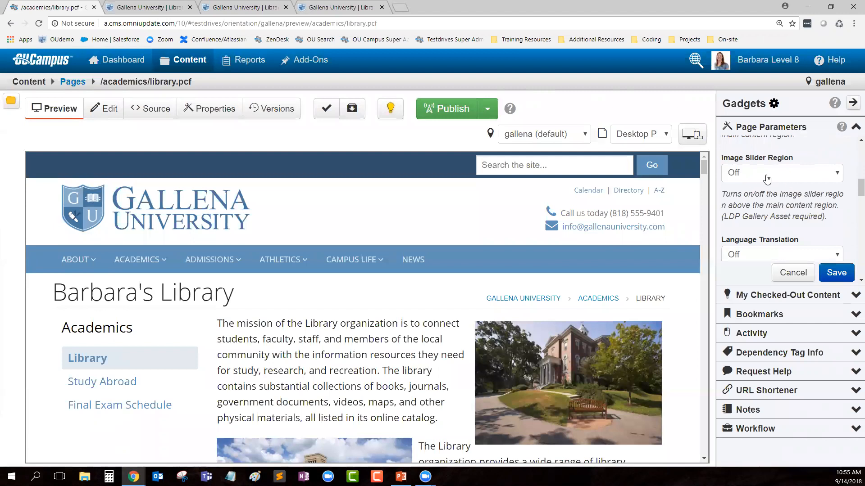
click(788, 176)
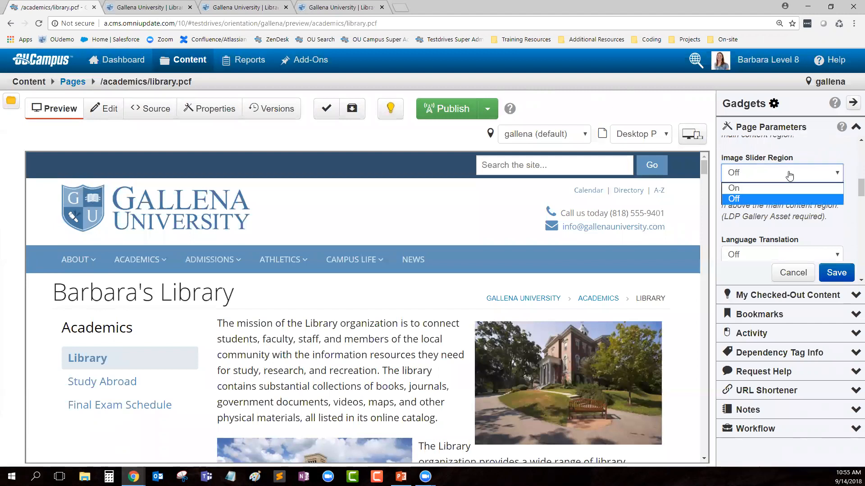
click(747, 188)
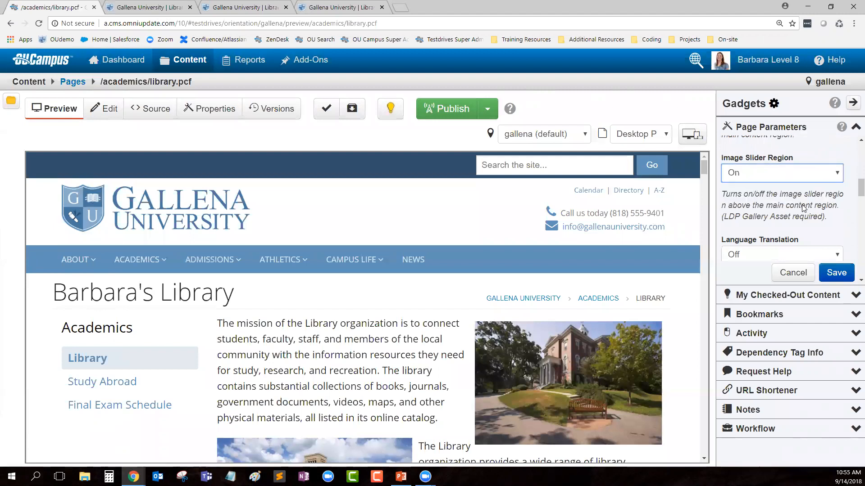
click(836, 272)
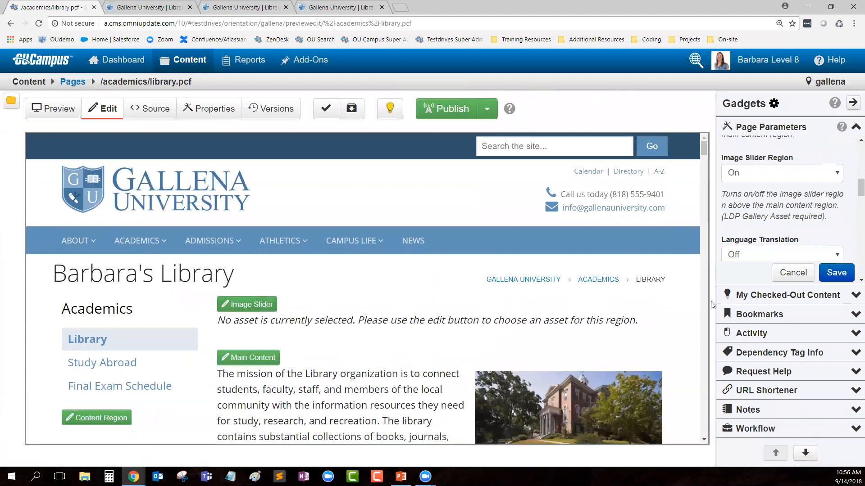
Step: Under Right Column Options, set Enable Column to On and save
scroll(779, 216, down, 1)
scroll(779, 216, down, 2)
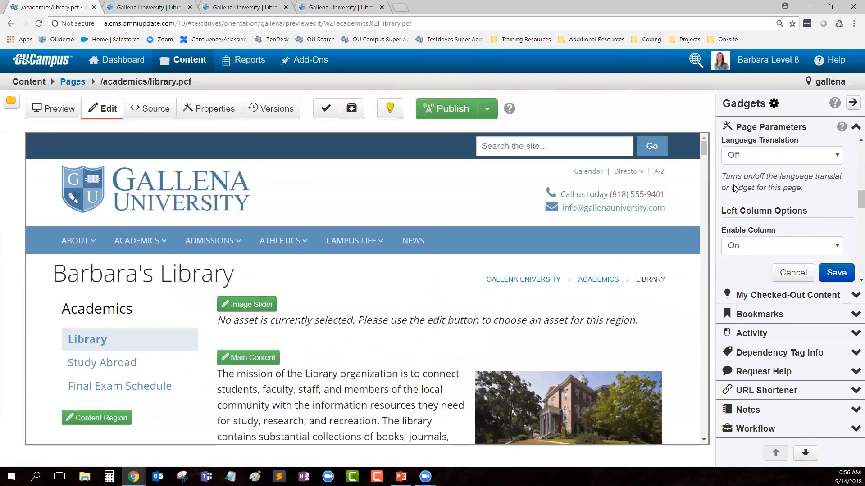
scroll(807, 197, down, 3)
scroll(721, 167, up, 1)
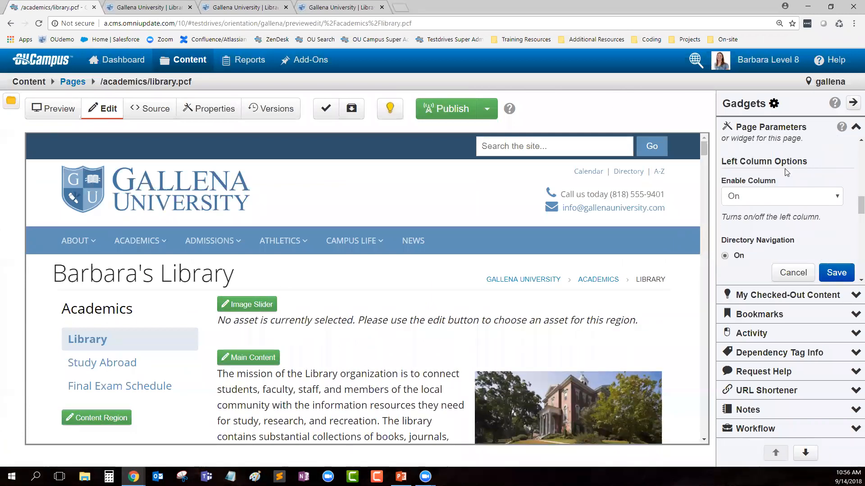
drag(720, 165, 813, 163)
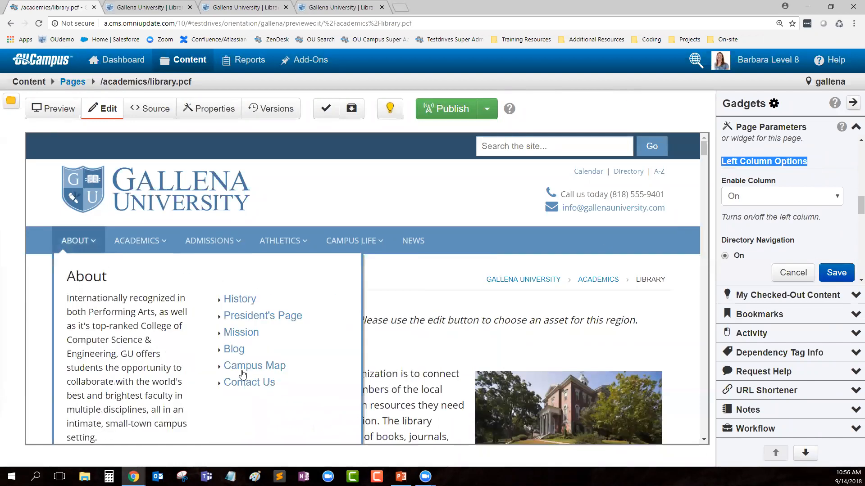
scroll(739, 202, down, 6)
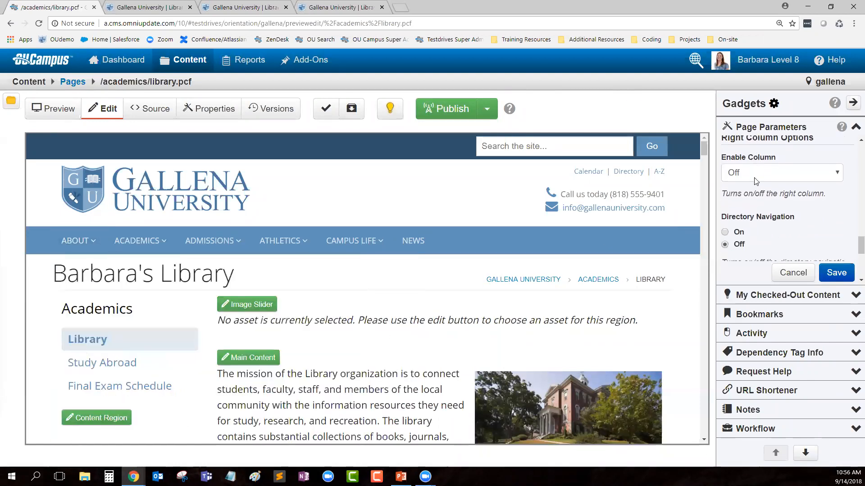
drag(721, 180, 808, 205)
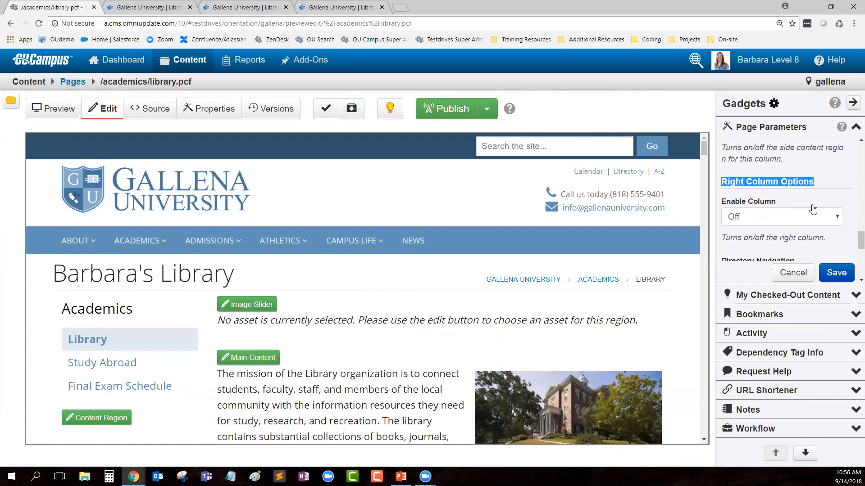
scroll(799, 199, down, 1)
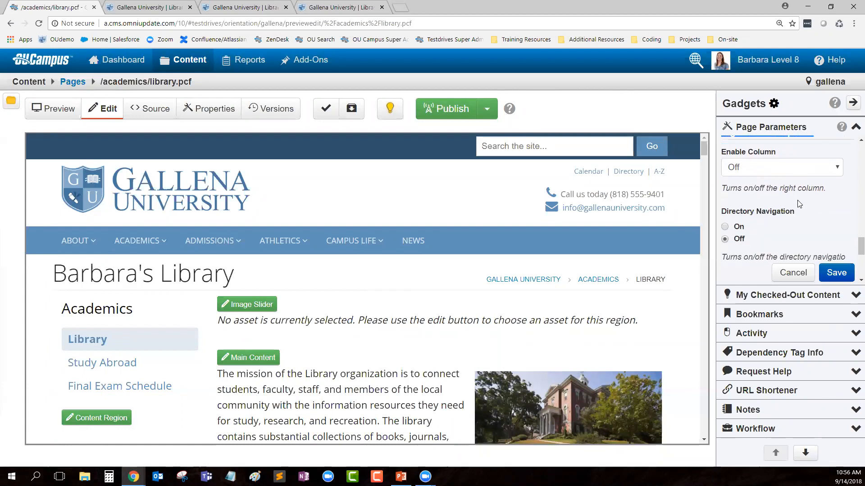
click(800, 168)
click(742, 183)
click(841, 272)
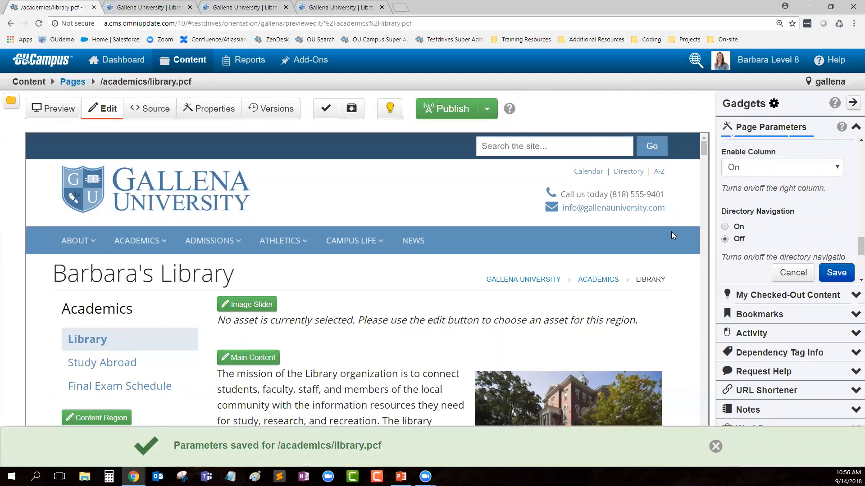
scroll(585, 234, down, 2)
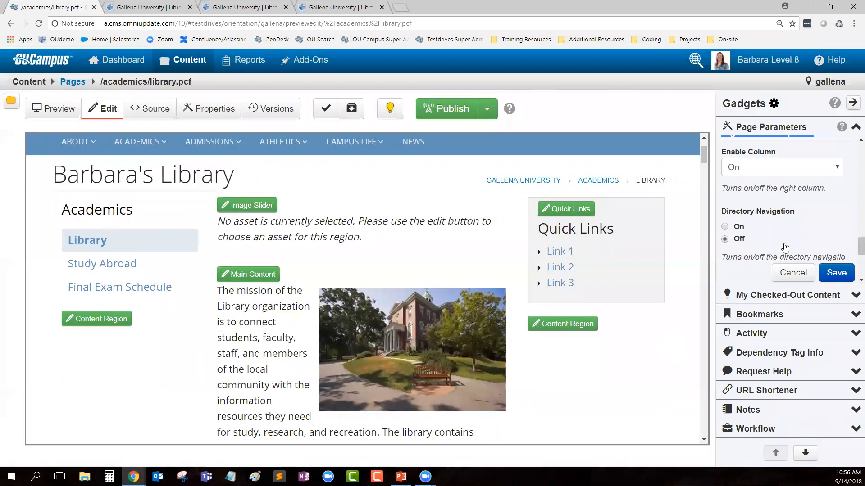
Step: Hide the gadgets sidebar and return to the academics folder's Pages listing
click(852, 102)
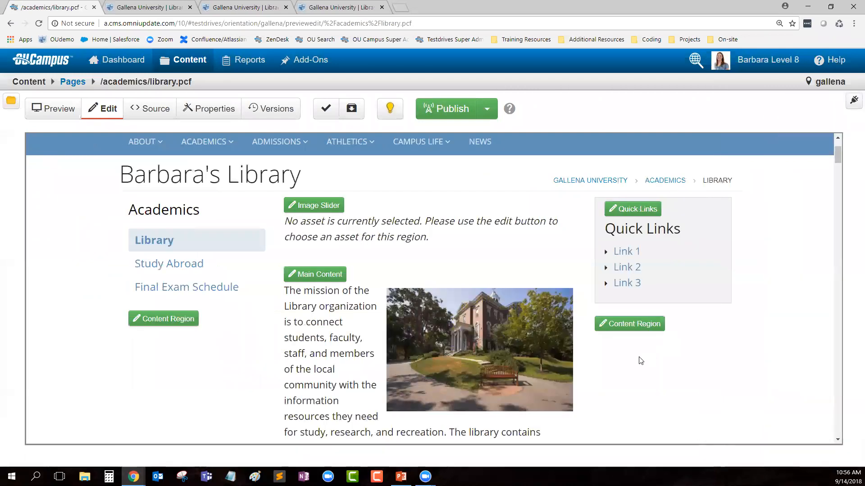
scroll(351, 275, up, 1)
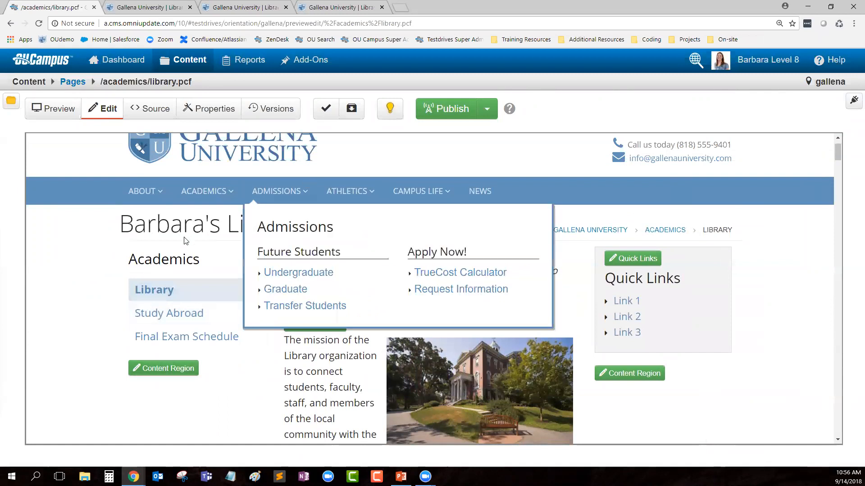
drag(125, 265, 200, 267)
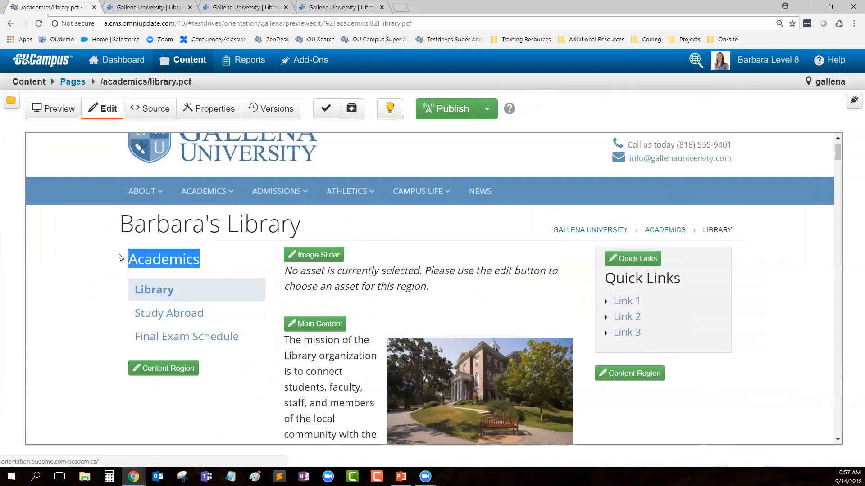
click(206, 263)
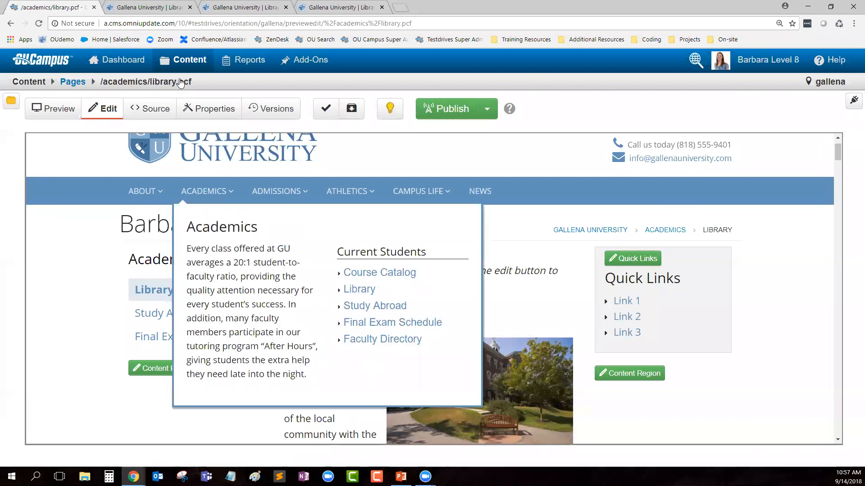
mouse_move(183, 63)
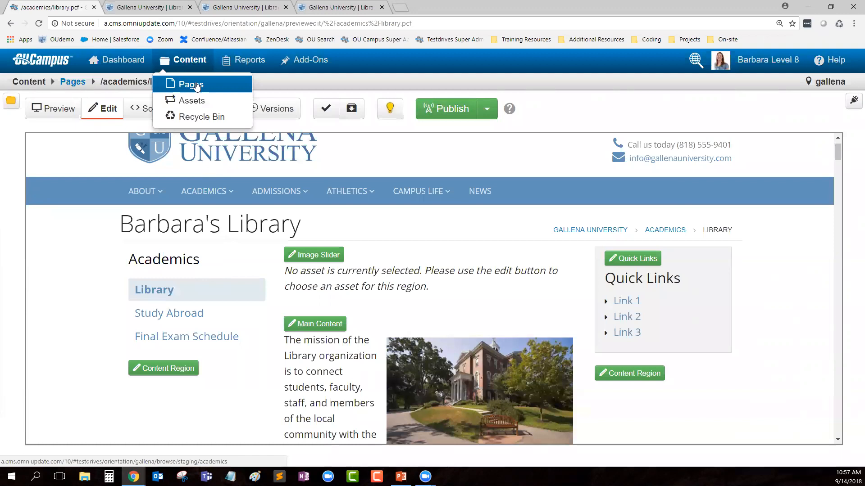
click(67, 84)
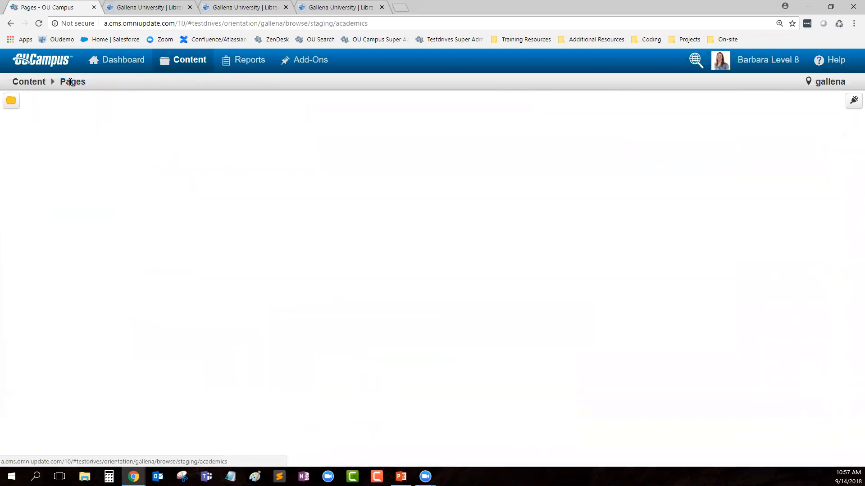
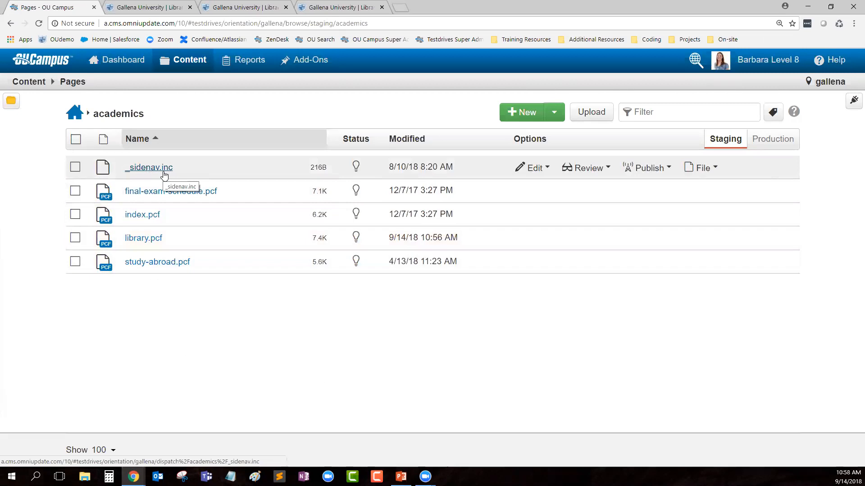
Step: Glance at the academics side navigation include, then browse to _resources/includes/header
click(147, 171)
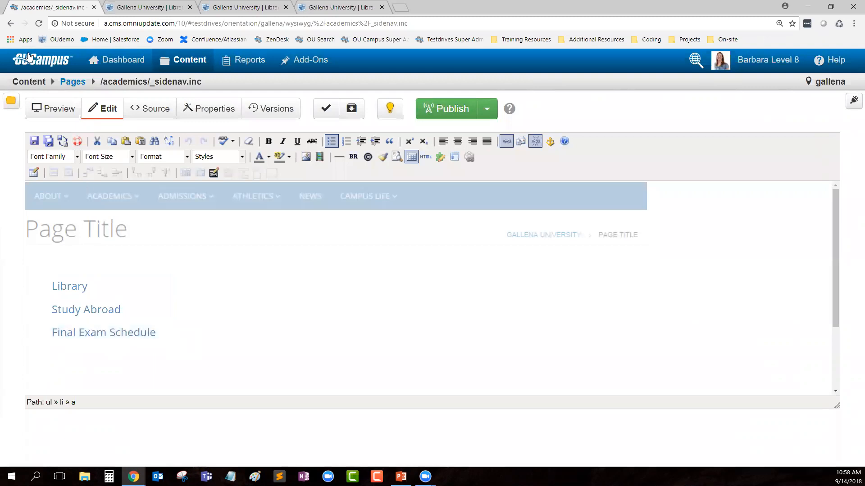
click(78, 83)
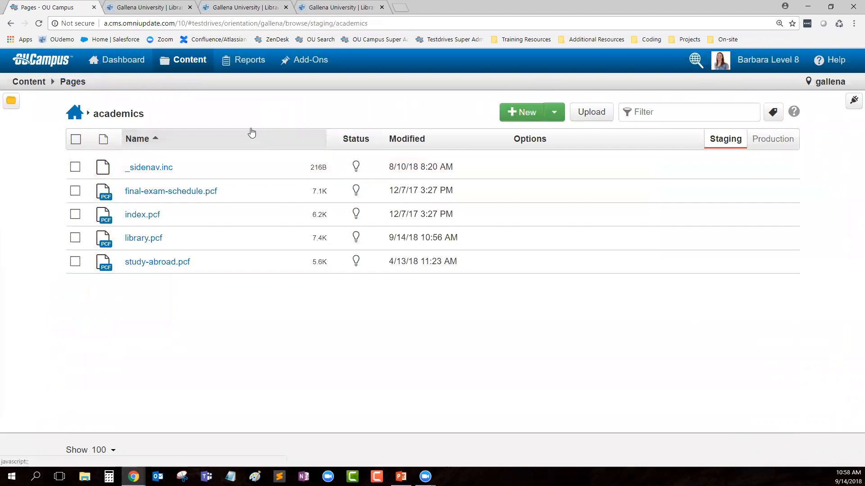
click(76, 118)
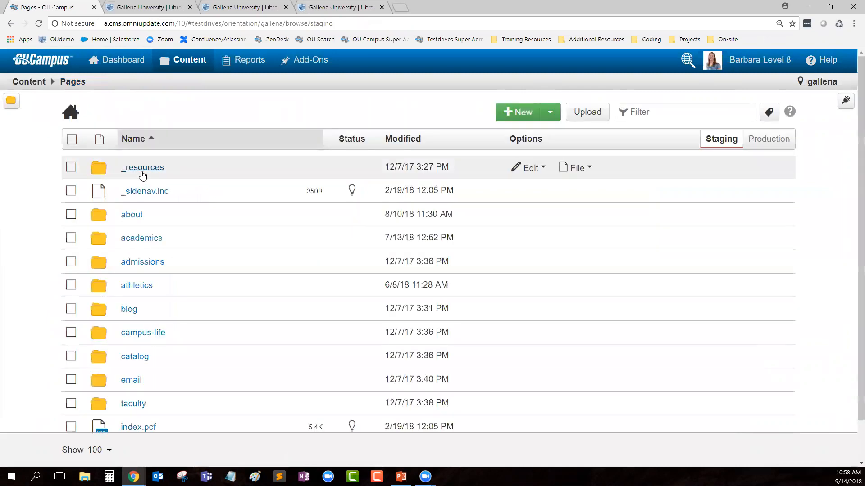
click(143, 174)
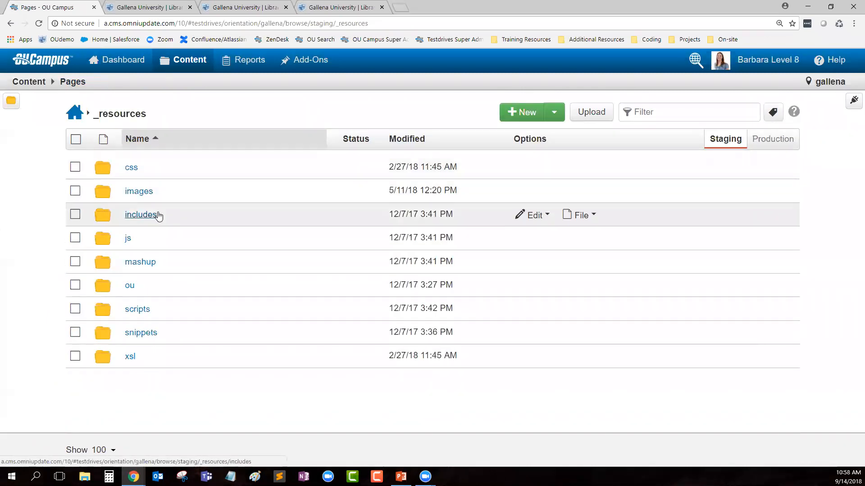
click(140, 215)
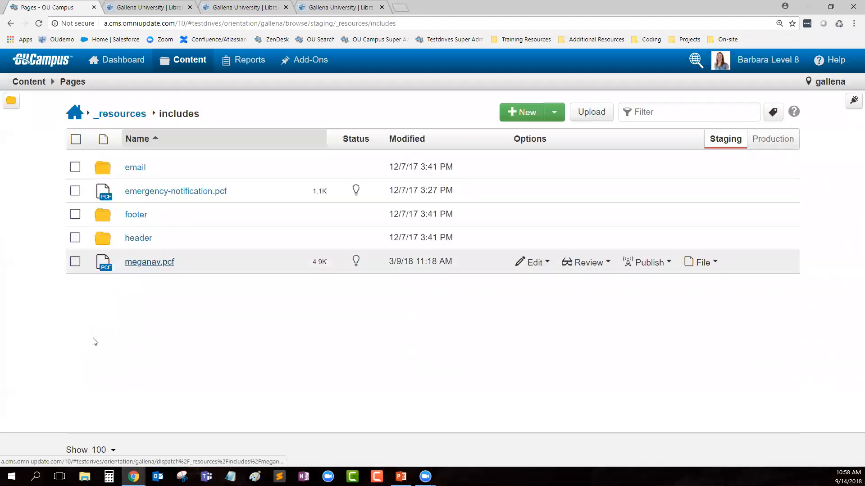
click(139, 240)
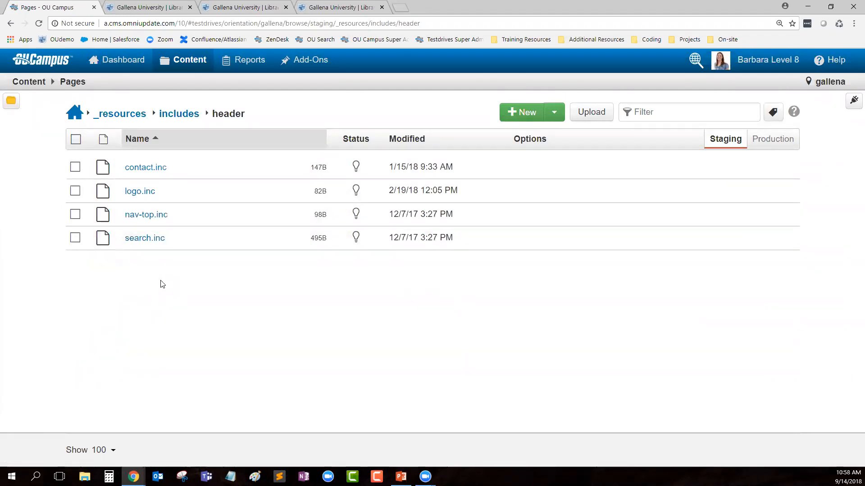
Step: Compare contact.inc's phone and e-mail lines with the live site's header contact links
click(153, 172)
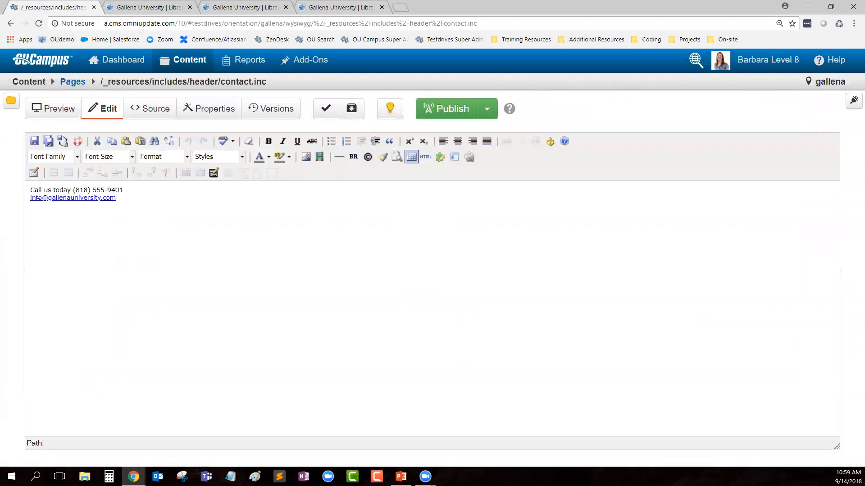
triple_click(80, 197)
click(85, 226)
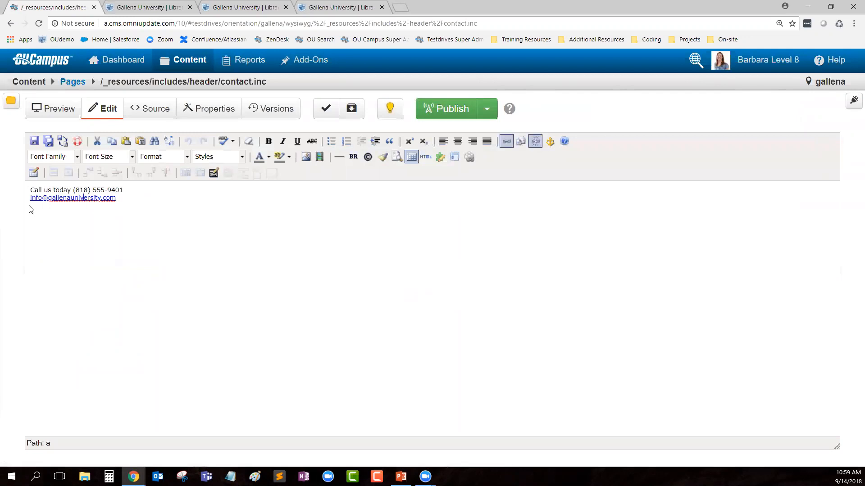
click(154, 9)
scroll(852, 304, up, 8)
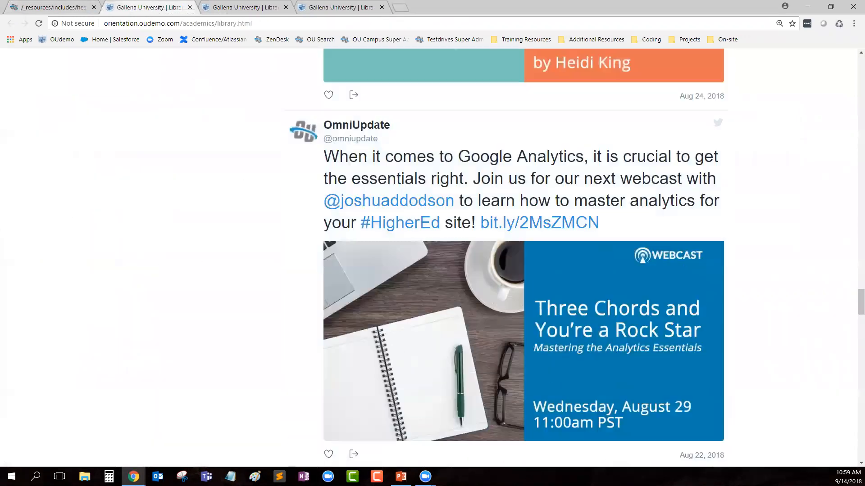
scroll(853, 304, up, 15)
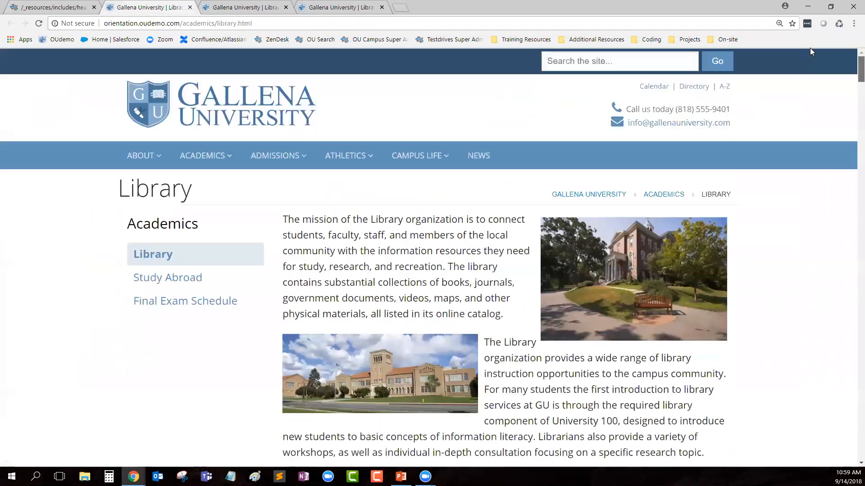
drag(626, 113, 636, 87)
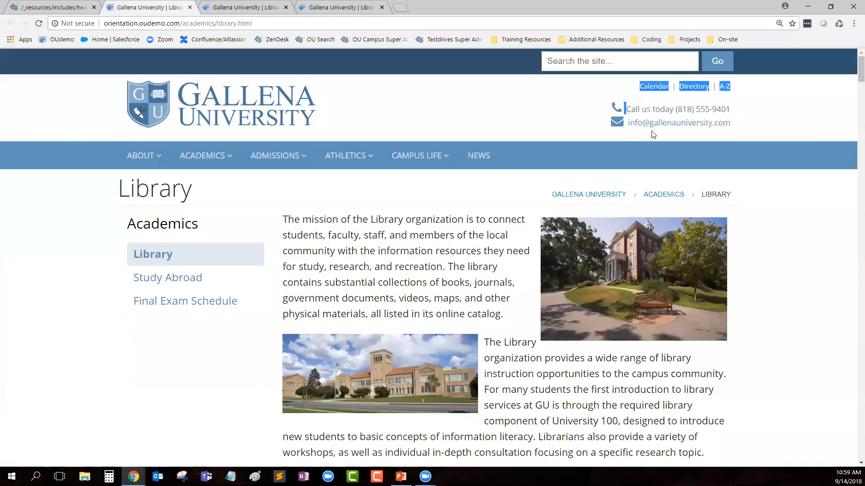
click(568, 115)
click(43, 6)
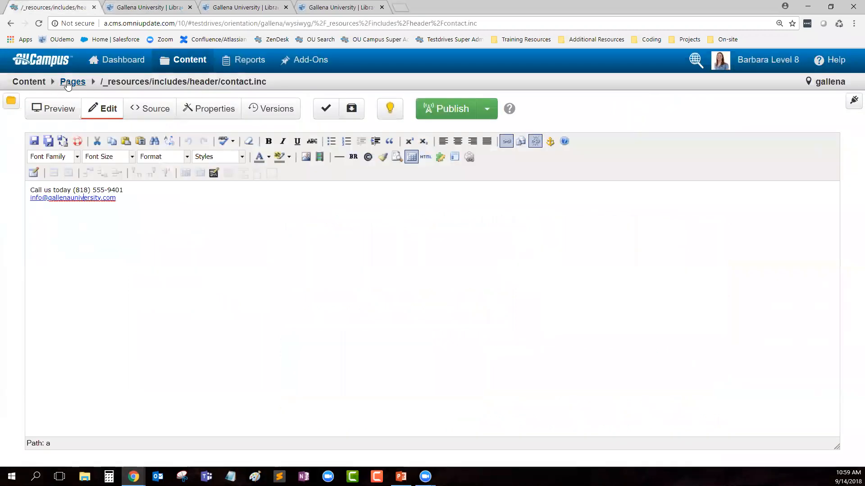
click(72, 81)
Step: Compare logo.inc and nav-top.inc against the live Library page header
click(145, 193)
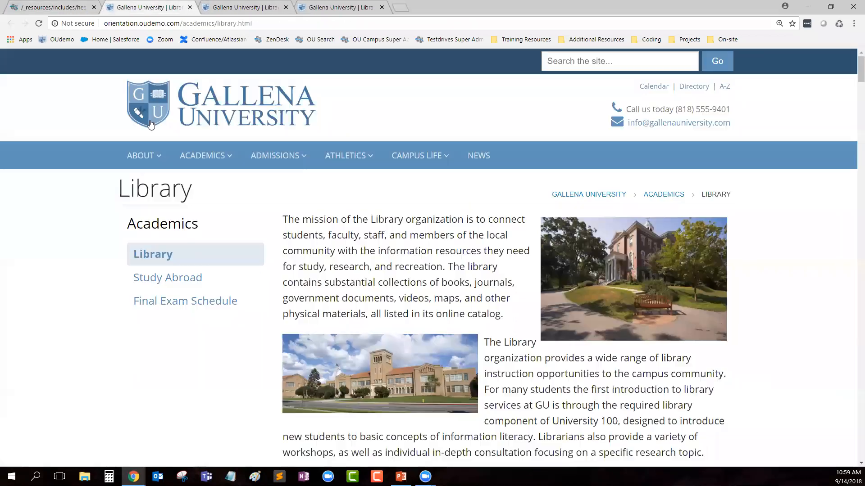
click(148, 8)
click(69, 6)
click(75, 86)
click(141, 216)
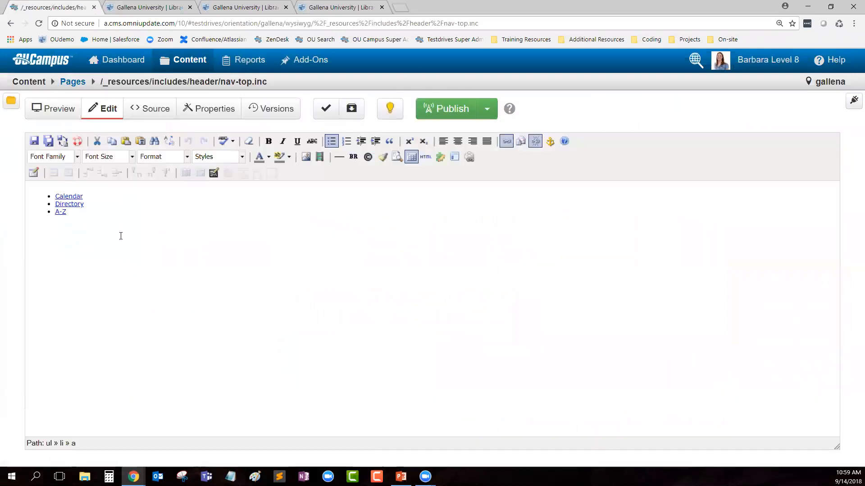
click(155, 6)
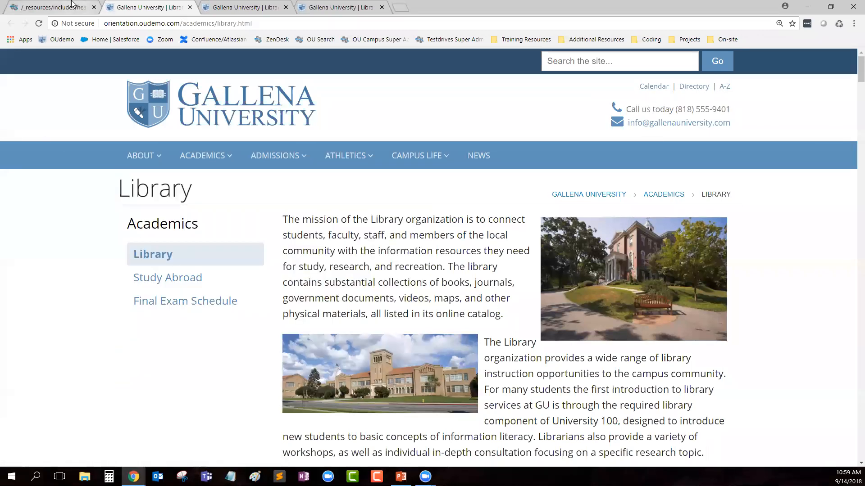
click(72, 6)
click(391, 107)
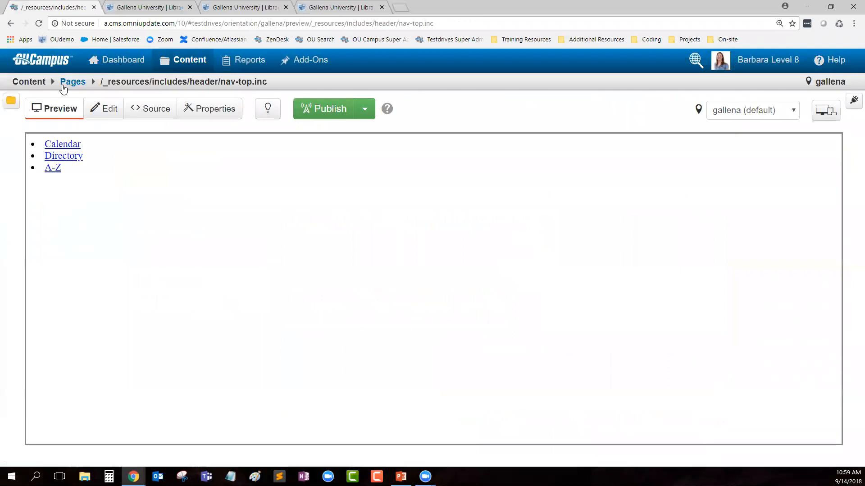
click(68, 83)
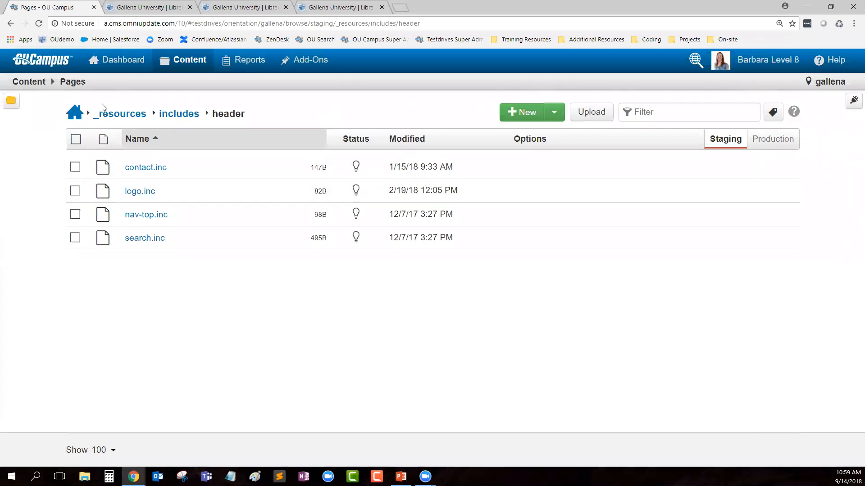
Step: From the staging root, enter the academics folder and bring up the New Content templates
click(77, 114)
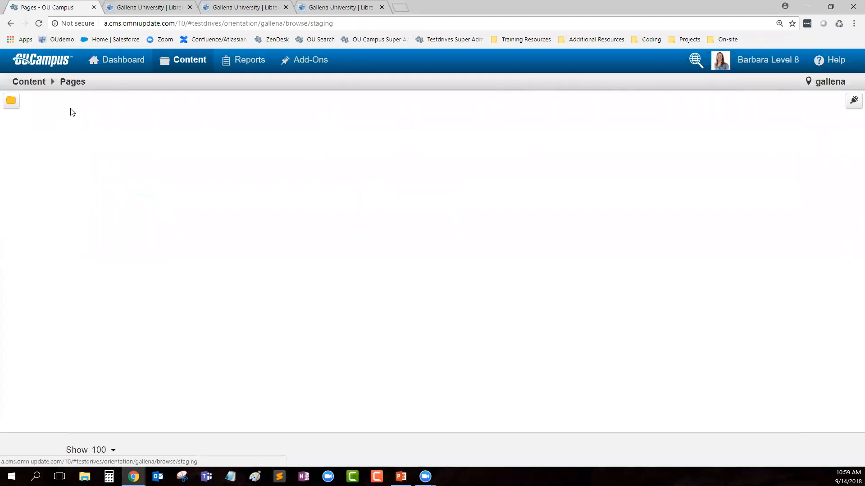
click(144, 241)
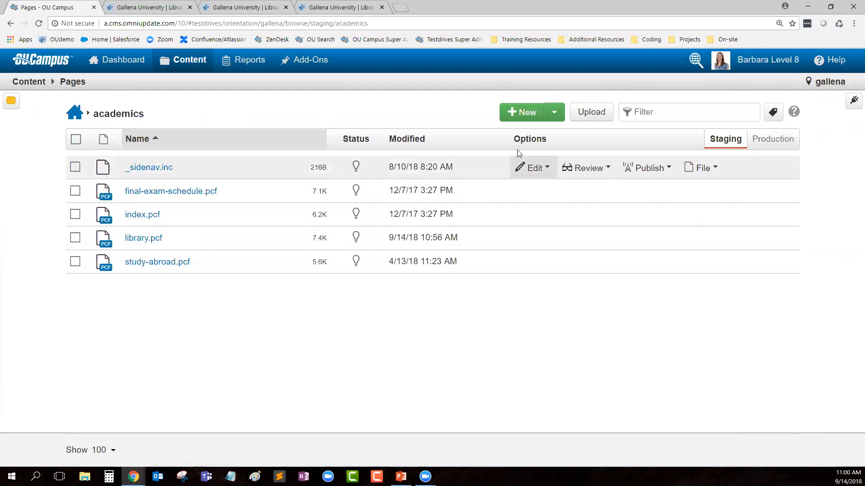
click(522, 112)
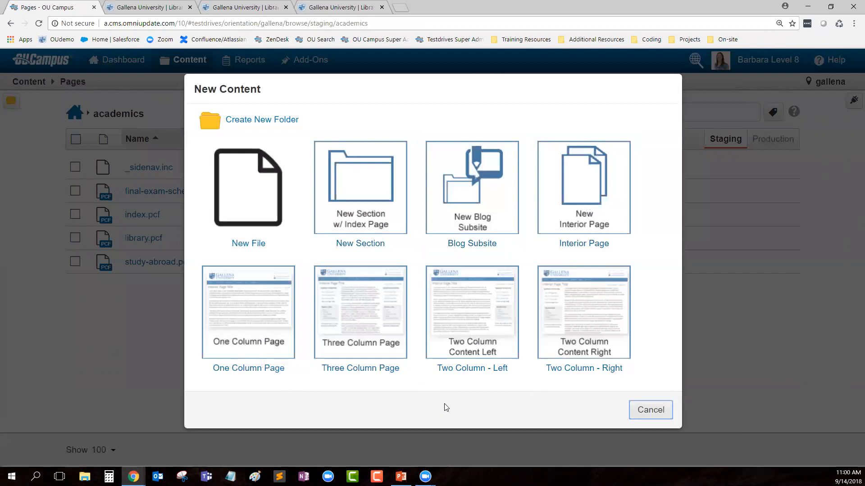
Step: Start a Three Column Page titled 'Barbara's Page' with description 'metadescription'
click(364, 338)
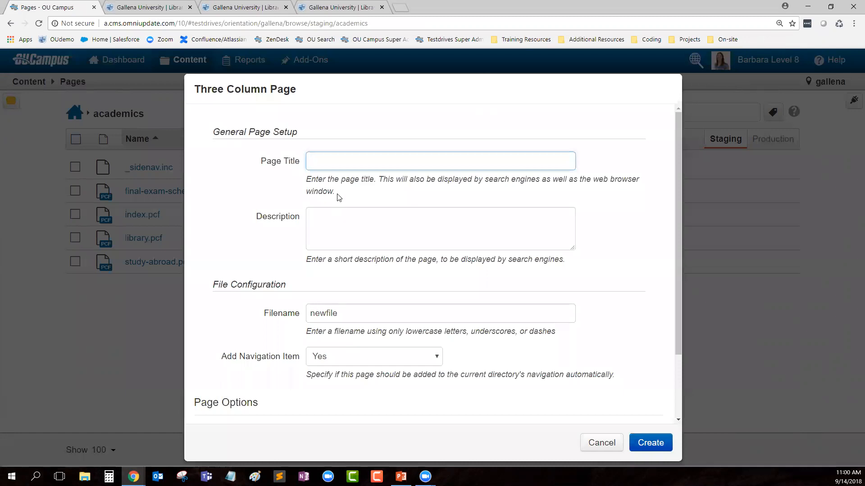
triple_click(325, 192)
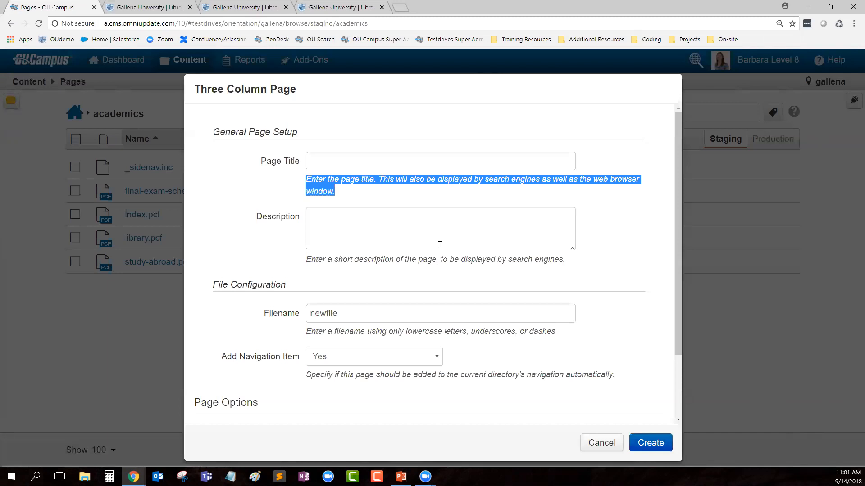
click(326, 161)
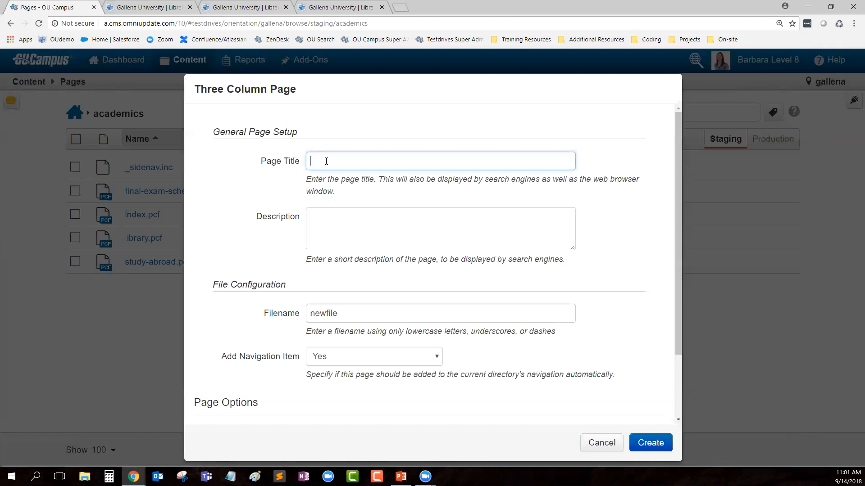
text(Barbara's Page)
click(351, 237)
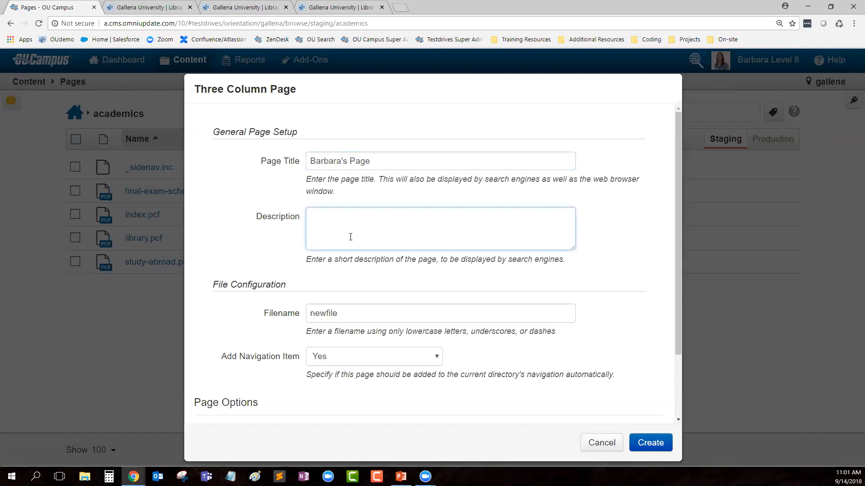
text(metadescription)
Step: Set the filename to 'barbaras-page', keep Add Navigation Item at Yes, and create it
scroll(359, 307, down, 1)
drag(338, 264, 311, 265)
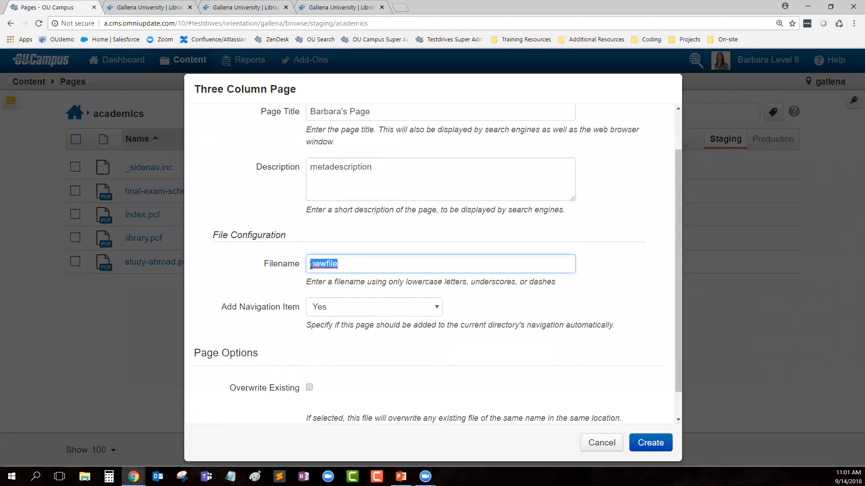
drag(407, 281, 563, 282)
click(282, 267)
text(barbaras-page)
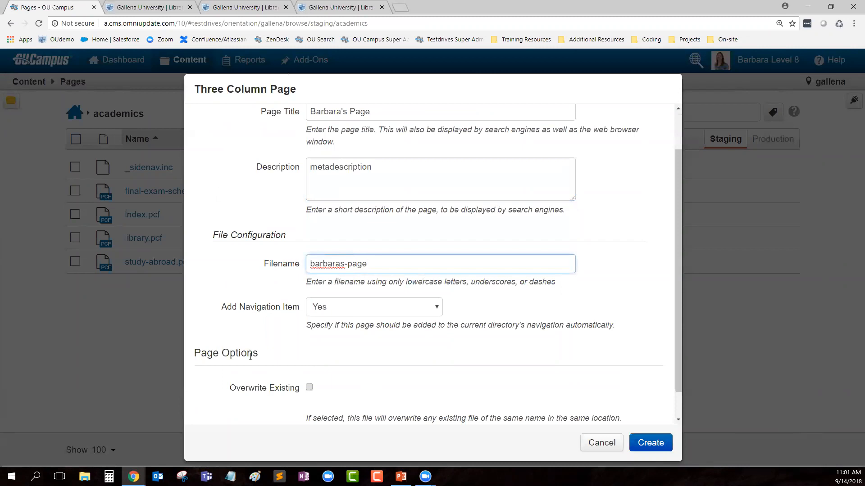
drag(220, 311, 303, 310)
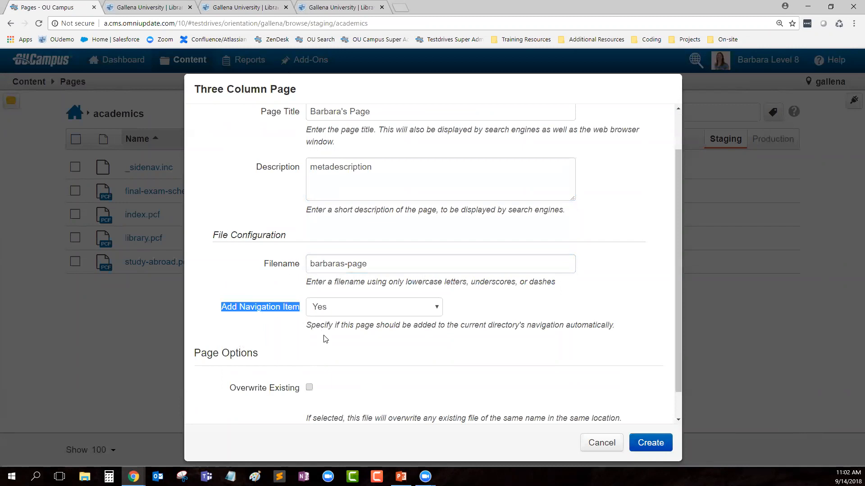
click(326, 339)
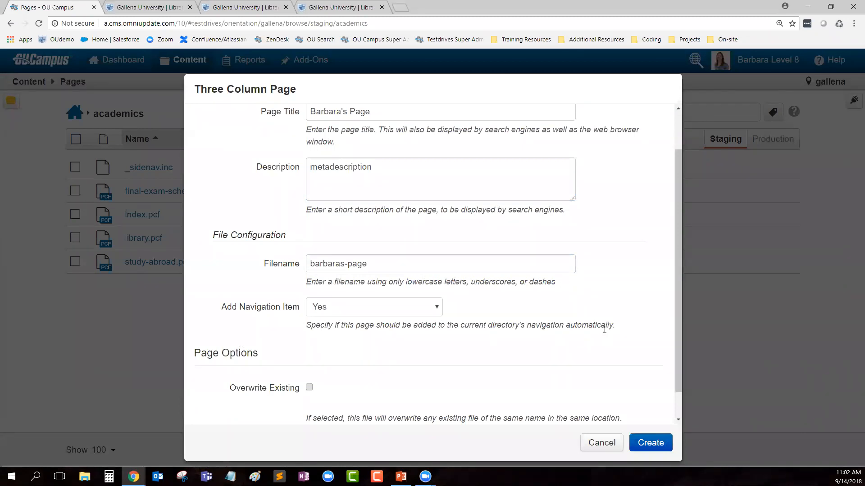
scroll(603, 329, down, 1)
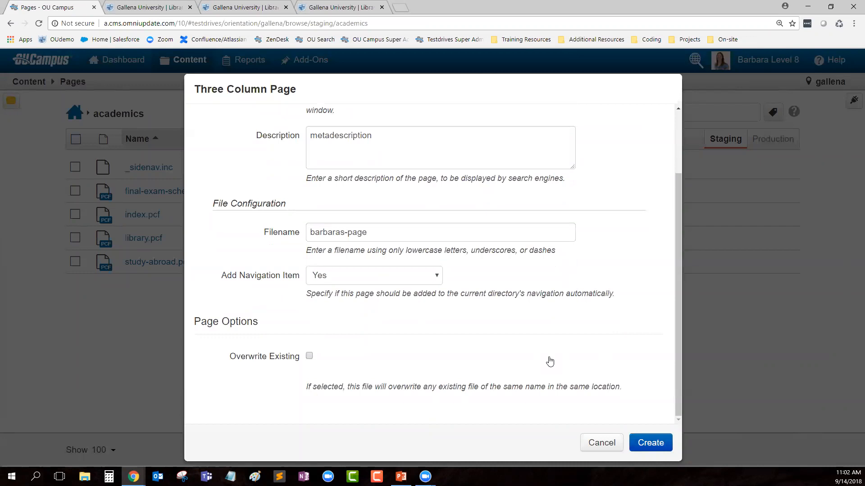
click(653, 445)
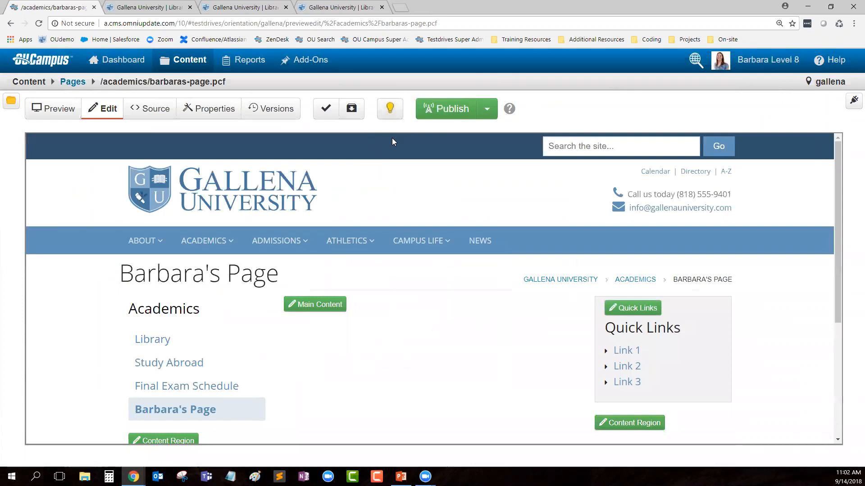
Step: Publish Barbara's Page with the version description 'created new'
scroll(316, 270, down, 1)
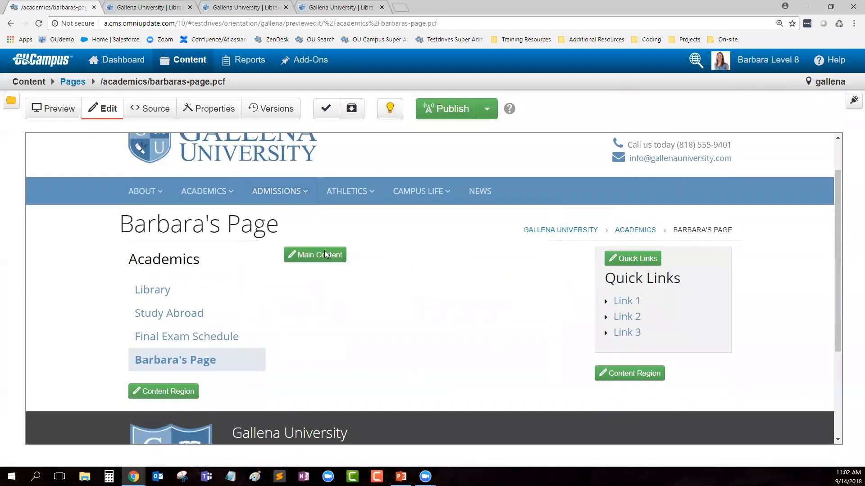
click(318, 256)
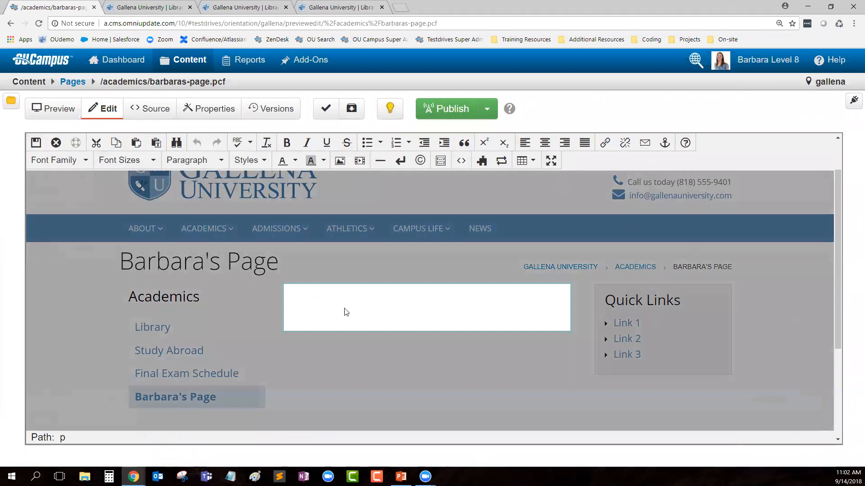
click(50, 143)
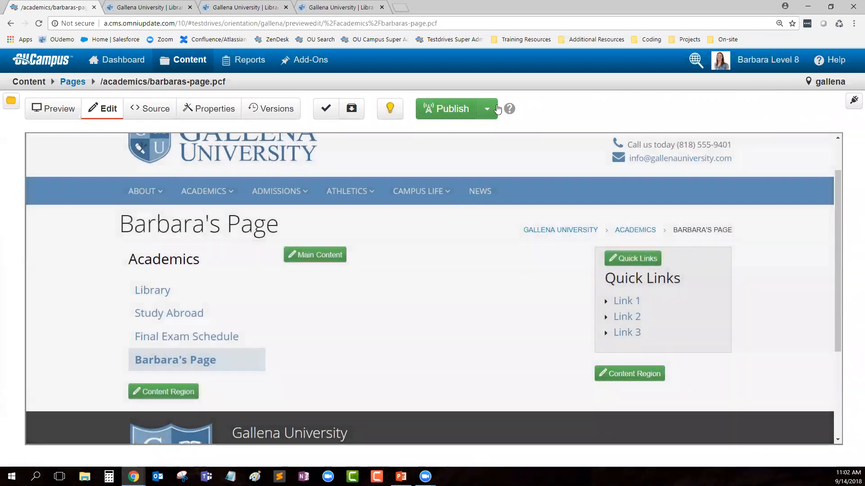
click(458, 112)
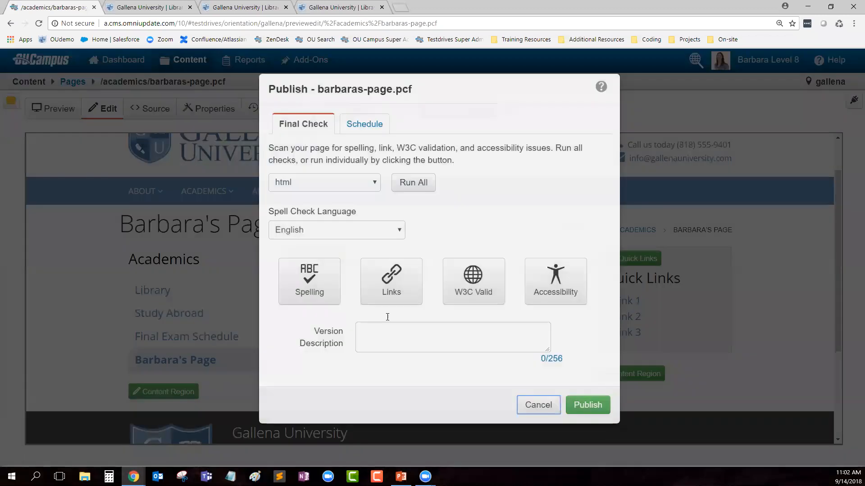
click(395, 334)
text(created new)
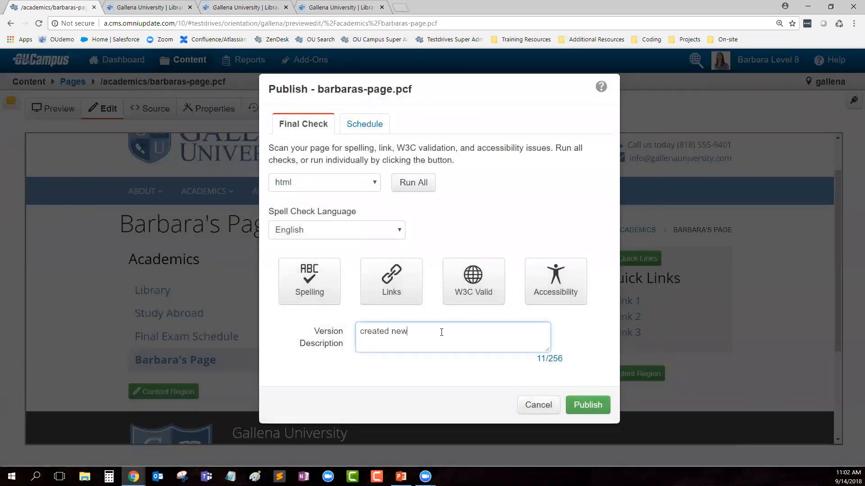
click(587, 405)
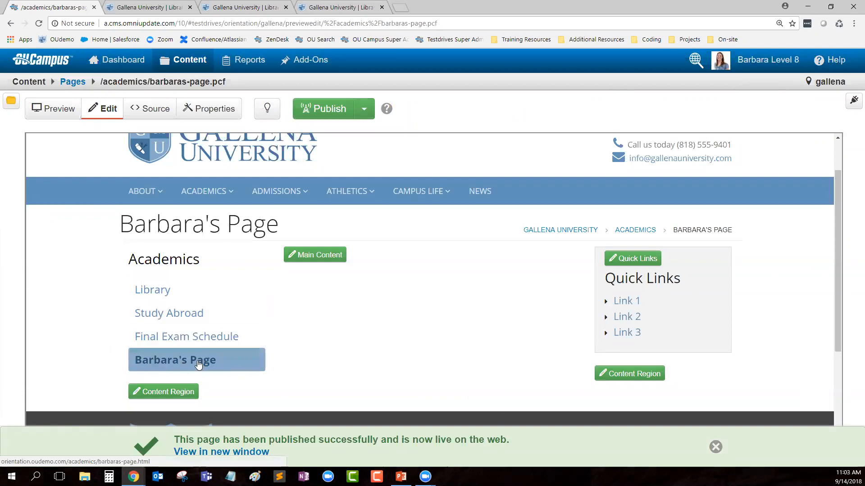
Step: View the published Barbara's Page in a new window, then return to the academics listing
click(211, 456)
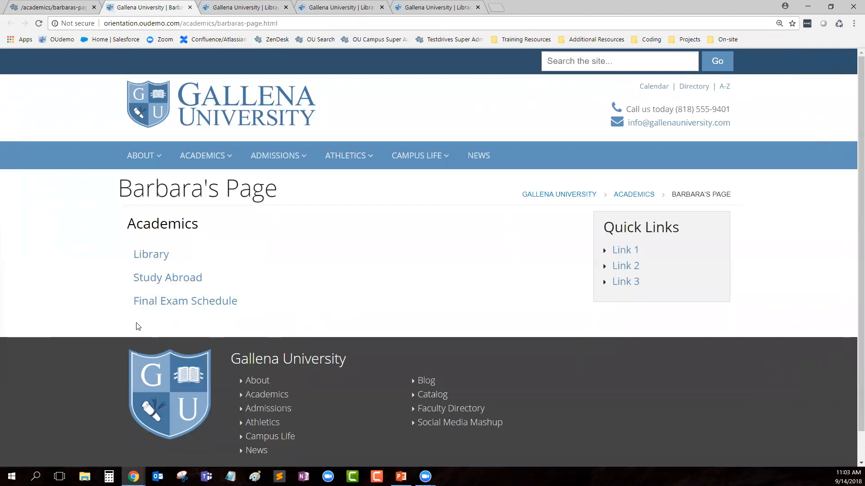
click(54, 7)
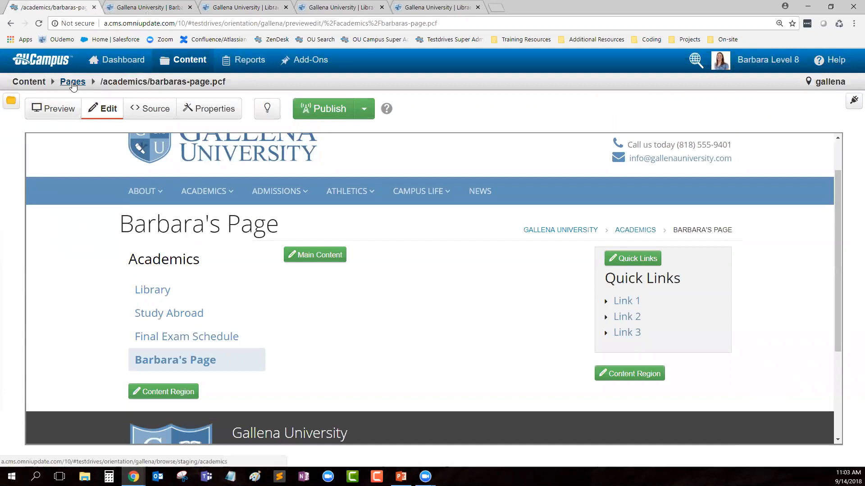
click(72, 83)
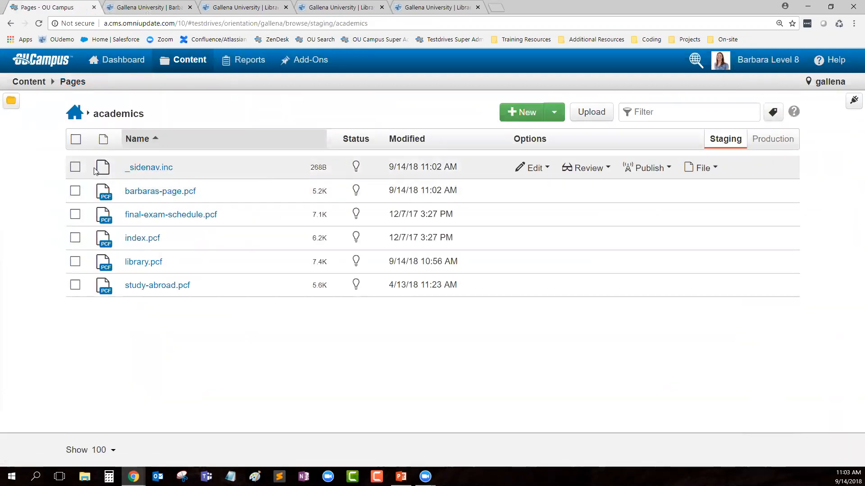
Step: Publish _sidenav.inc with the version description 'added Barbara's Page'
click(151, 168)
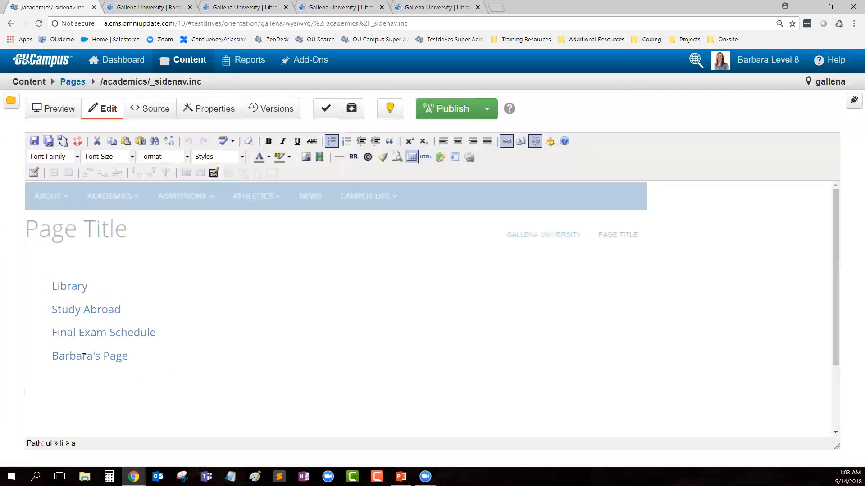
click(448, 110)
click(430, 330)
text(a)
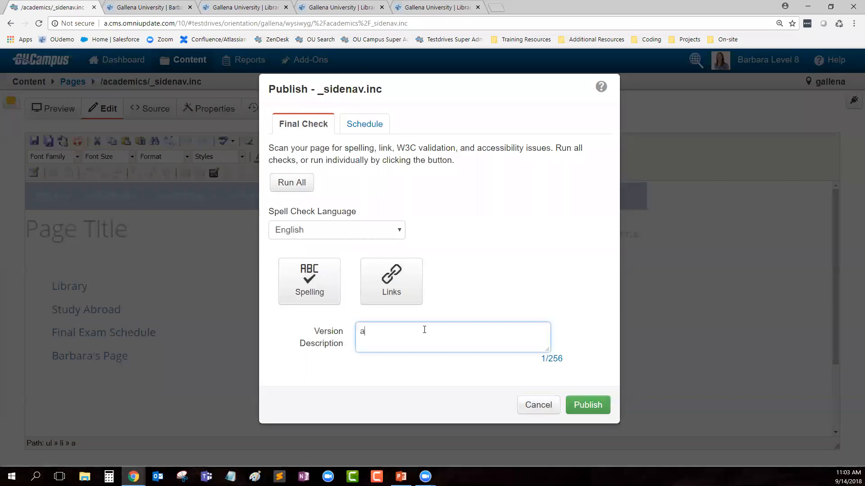
text(dded Barbara;s)
key(BackSpace)
key(BackSpace)
text('s Page)
click(601, 402)
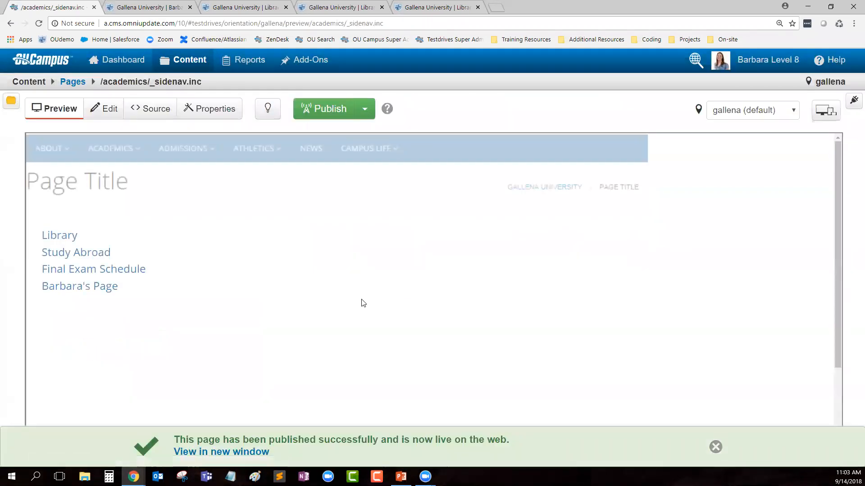
Step: Reload the live page to confirm the new menu entry, then return to the academics listing
click(145, 7)
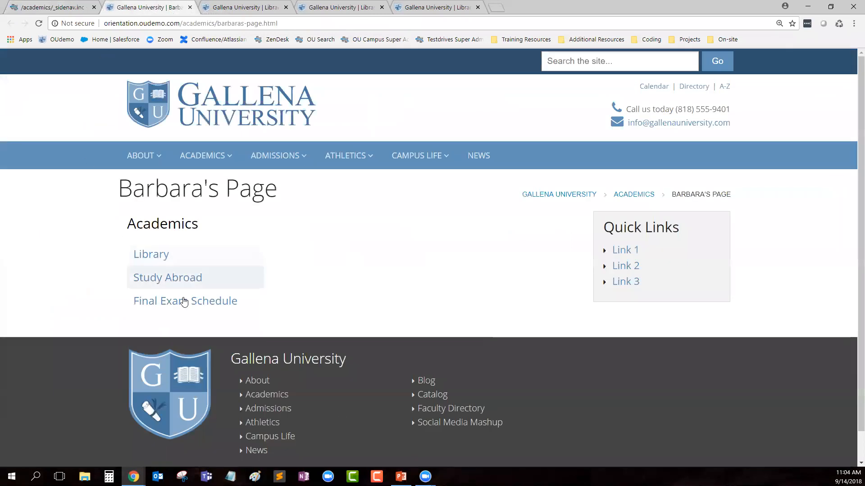
click(838, 23)
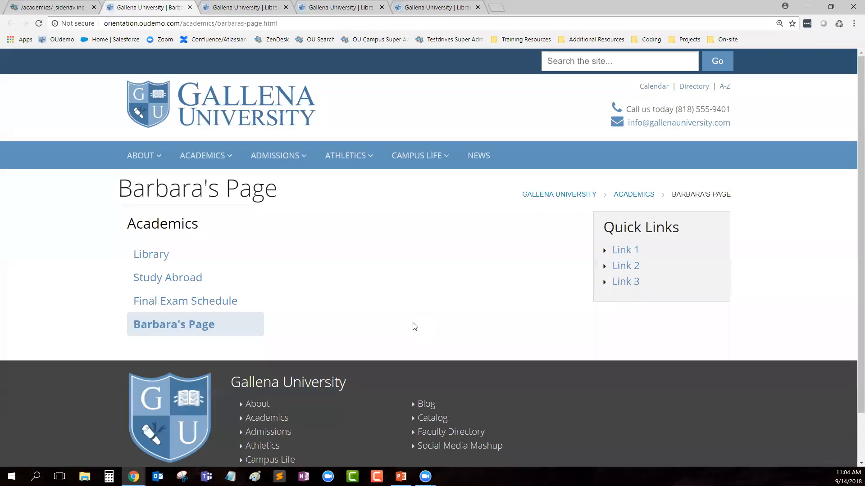
click(63, 8)
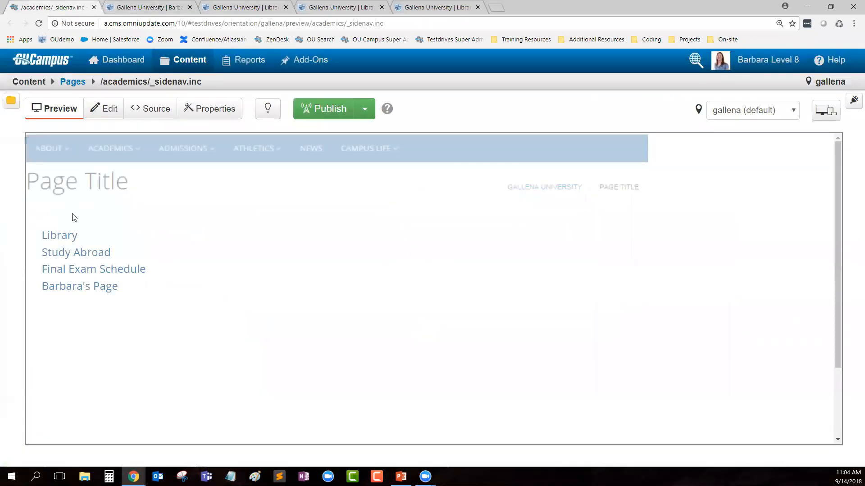
click(71, 83)
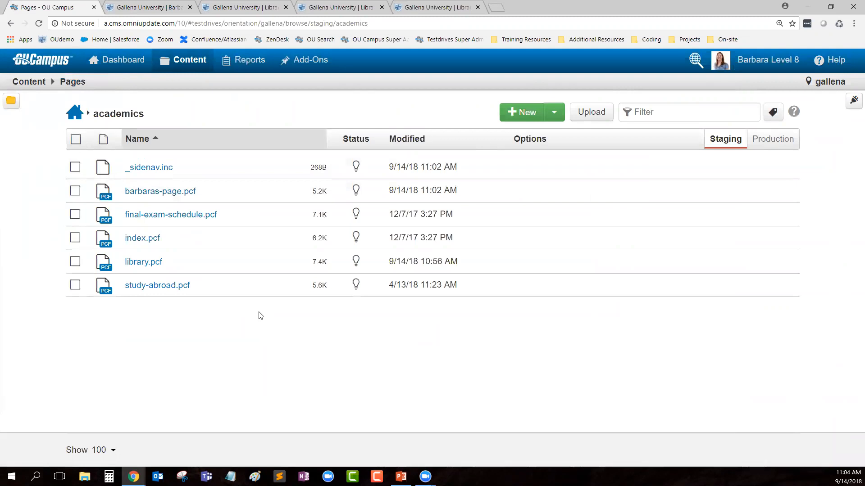
Step: Create a folder named 'images' inside academics and open it
click(522, 112)
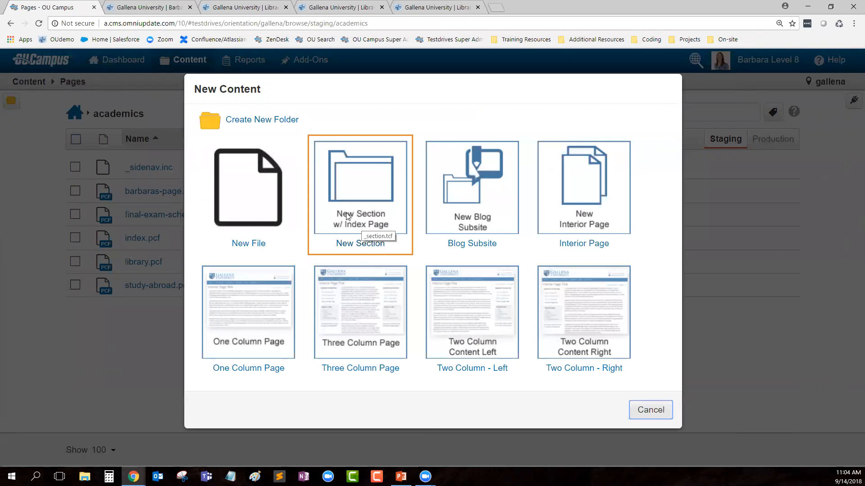
click(286, 120)
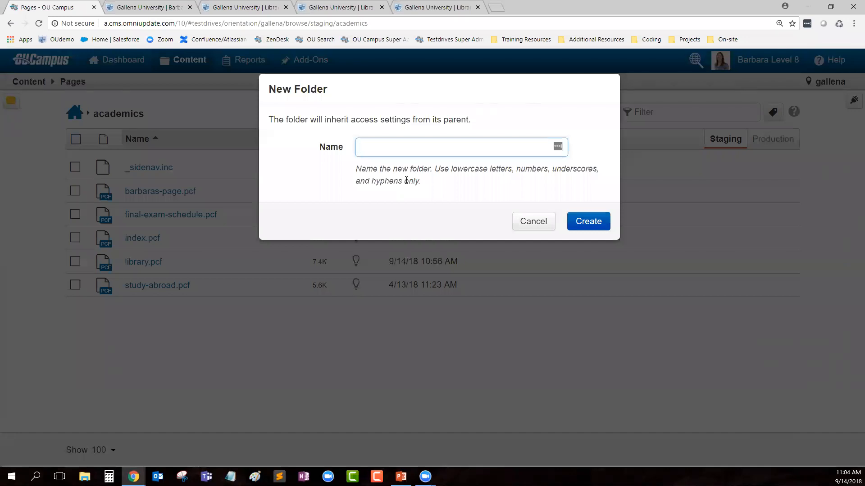
text(images)
click(598, 224)
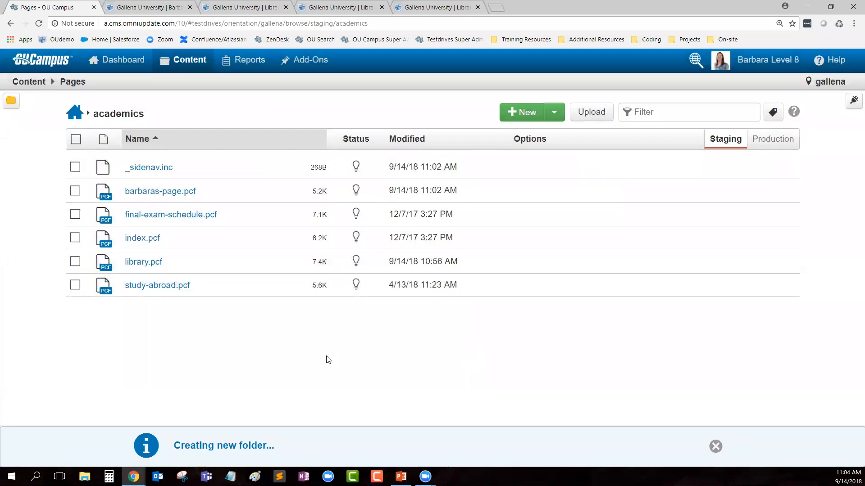
click(131, 239)
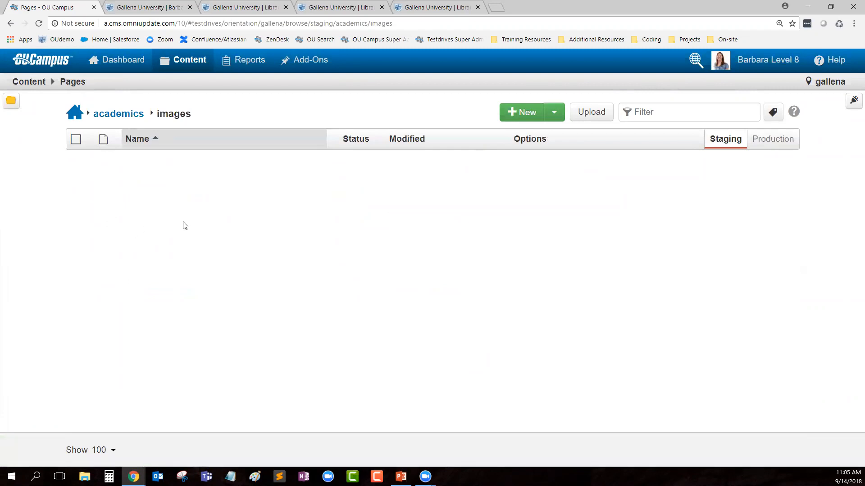
Step: Back in academics, start a new section with an index page
click(114, 114)
click(75, 168)
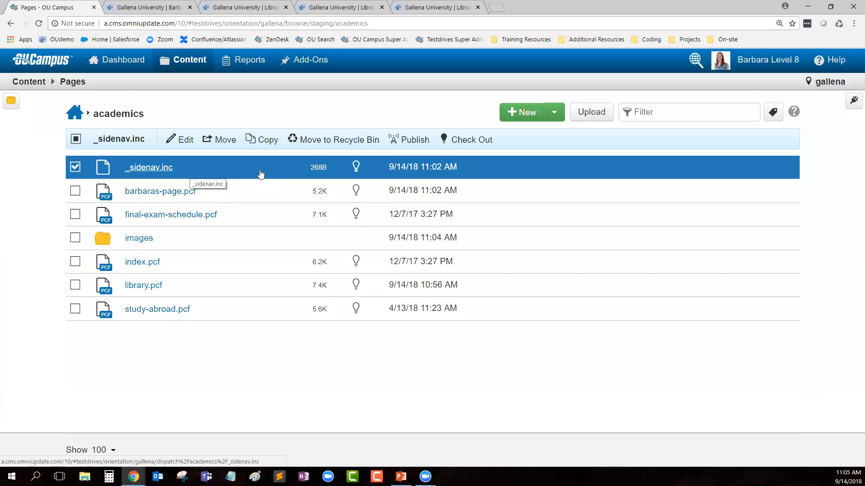
click(75, 167)
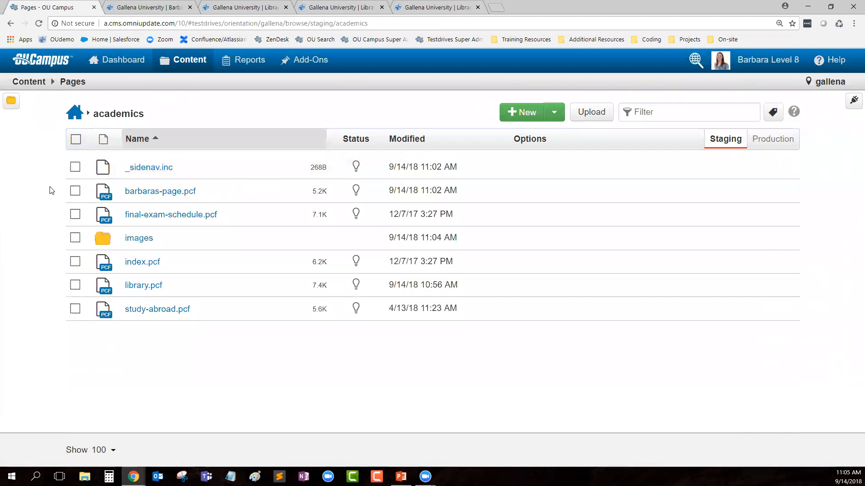
click(518, 113)
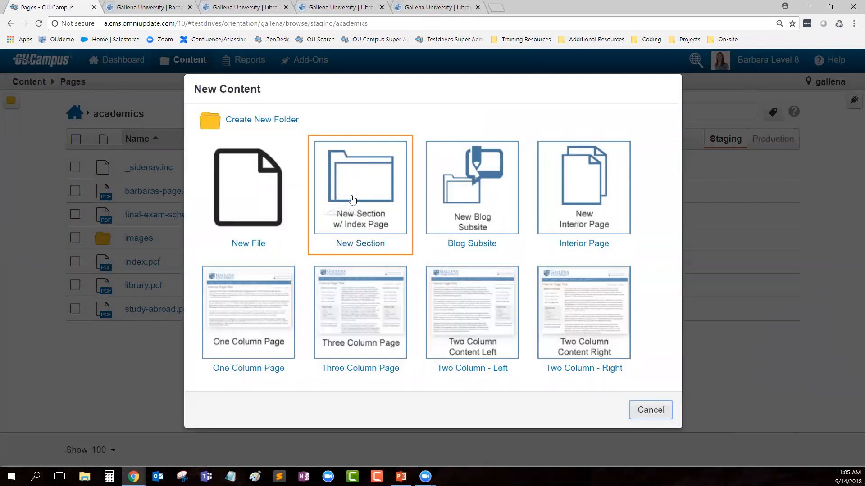
click(379, 194)
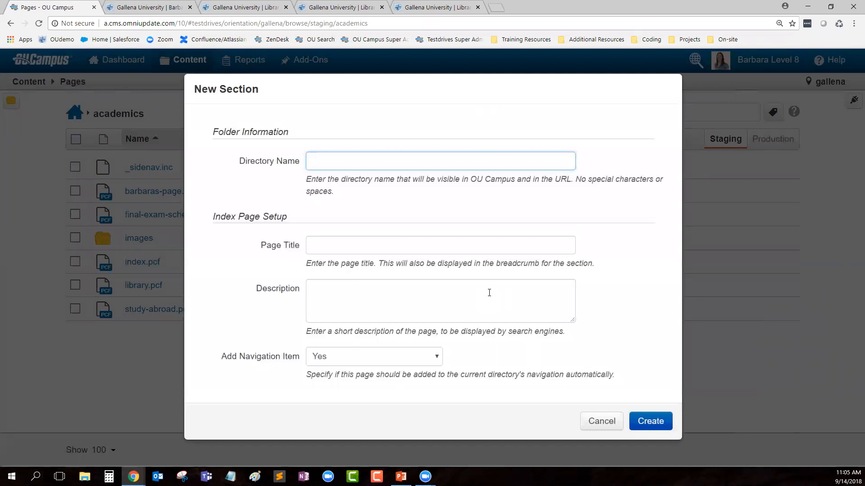
Step: Create section 'barbaras-section' with index page title 'Barbara's Section Landing Page'
text(barbaras-section)
key(Tab)
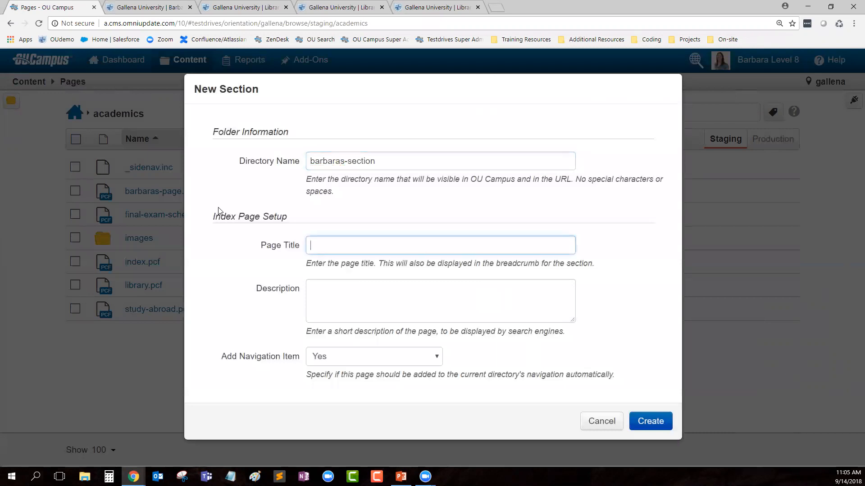
drag(211, 218, 295, 236)
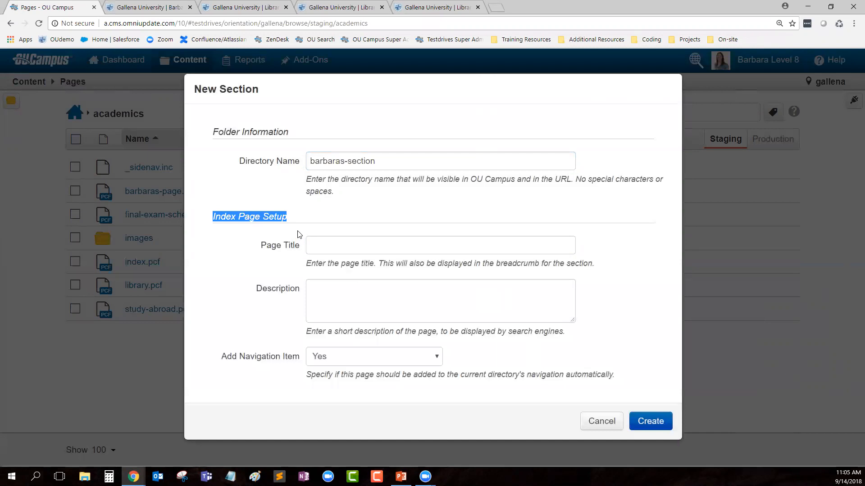
click(362, 245)
text(Barbara's Section Landing )
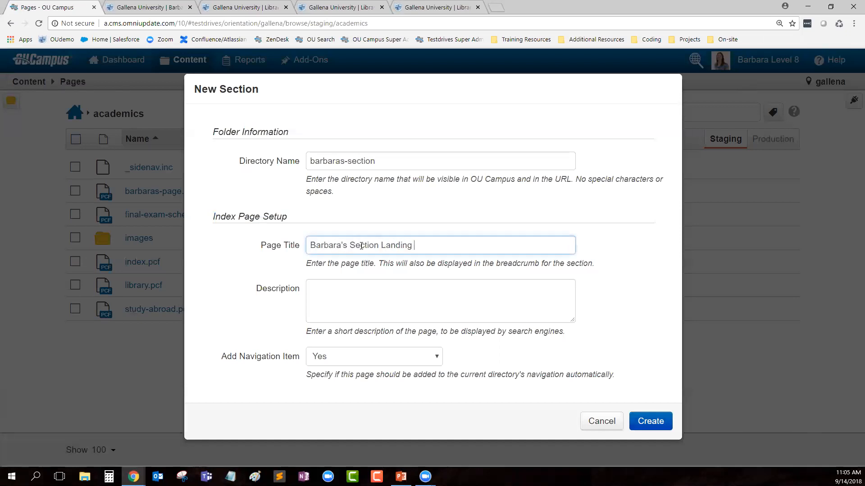
text(Page)
click(360, 297)
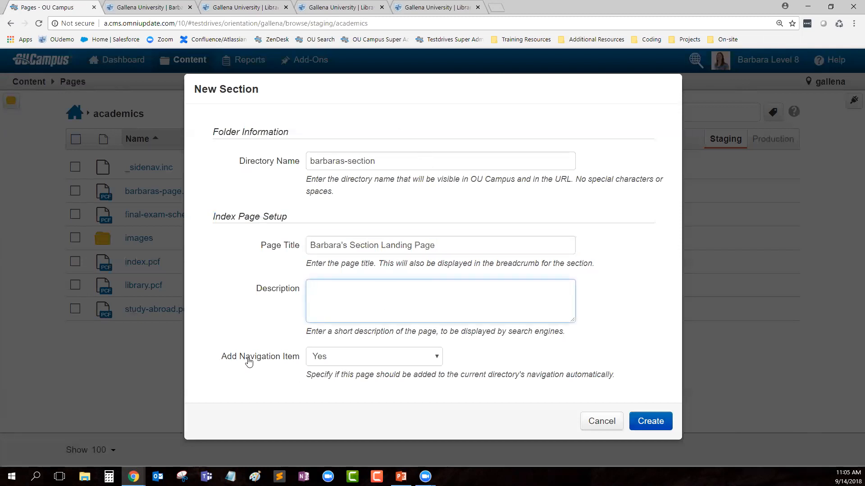
drag(220, 359, 291, 359)
click(582, 403)
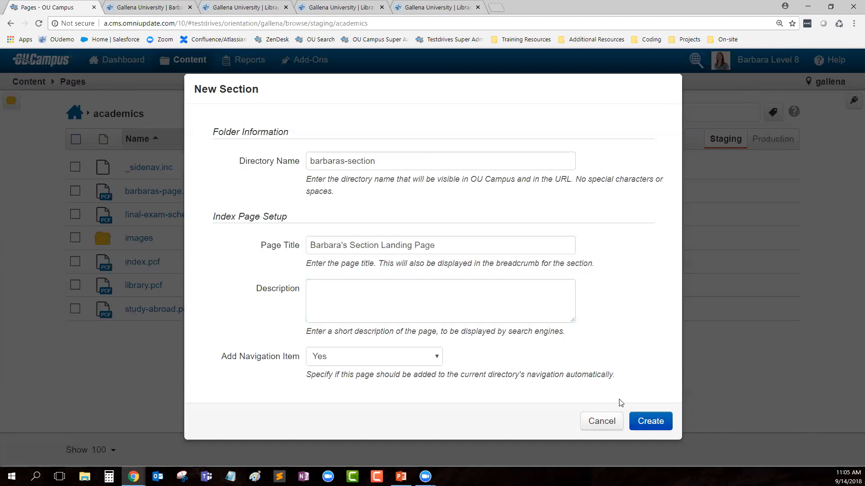
click(662, 424)
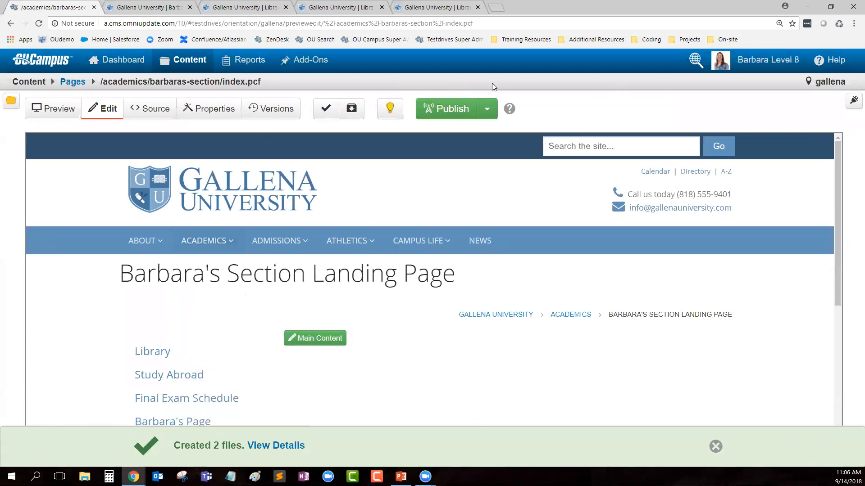
Step: Review the new landing page, then open the barbaras-section folder from academics
drag(313, 278, 457, 281)
click(482, 295)
click(74, 82)
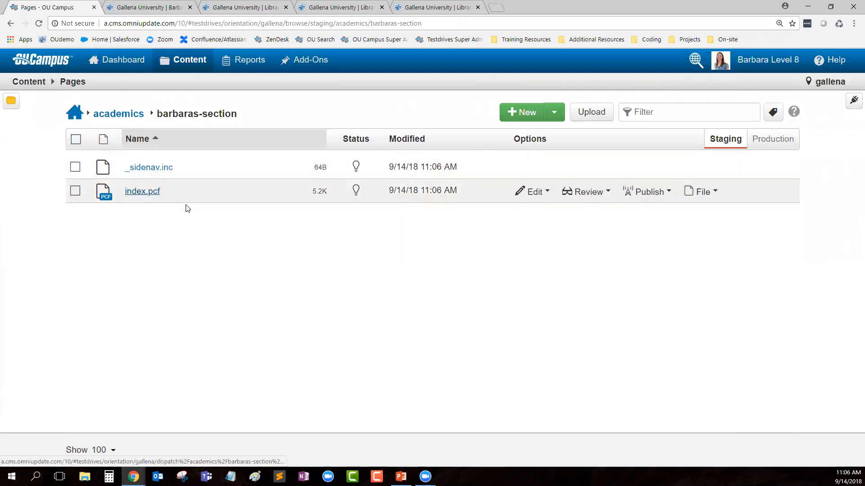
click(125, 115)
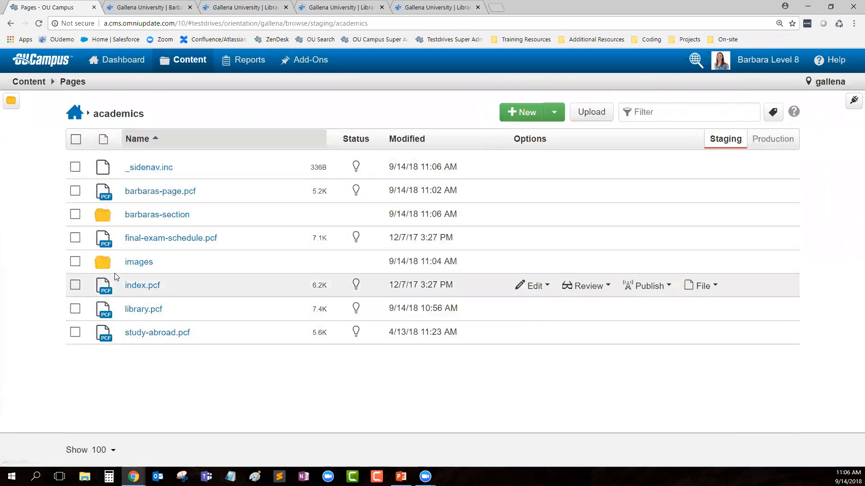
click(76, 215)
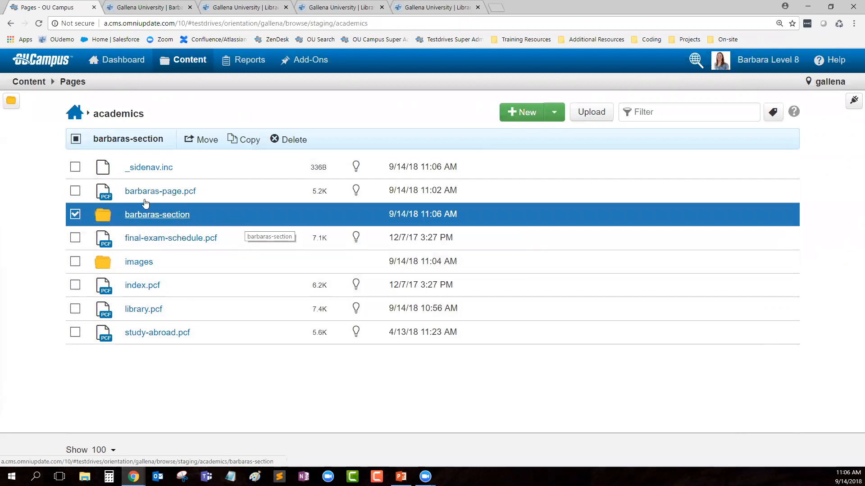
click(75, 168)
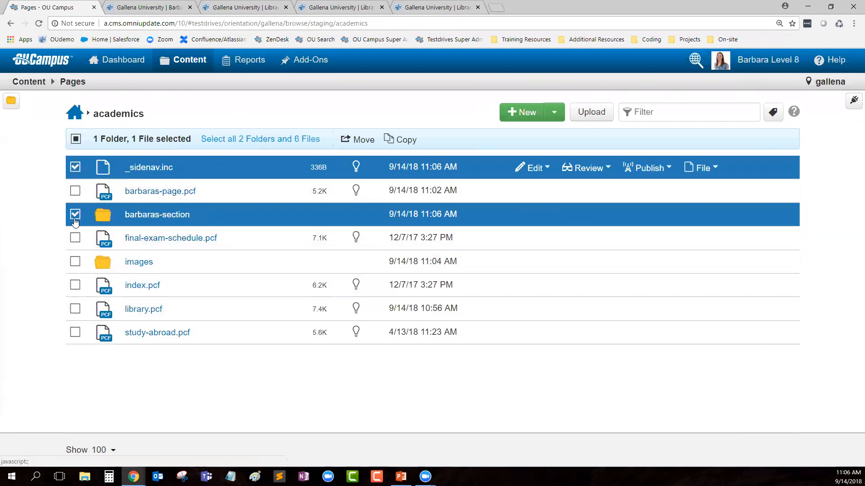
click(75, 215)
click(75, 168)
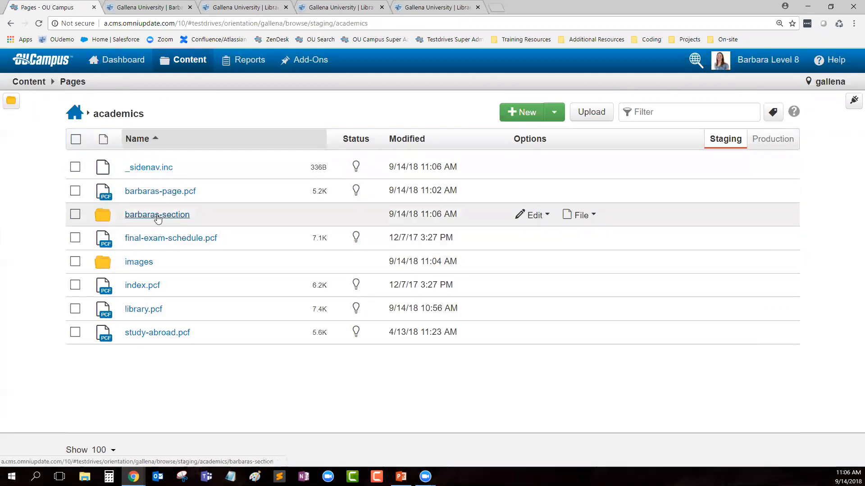
click(157, 217)
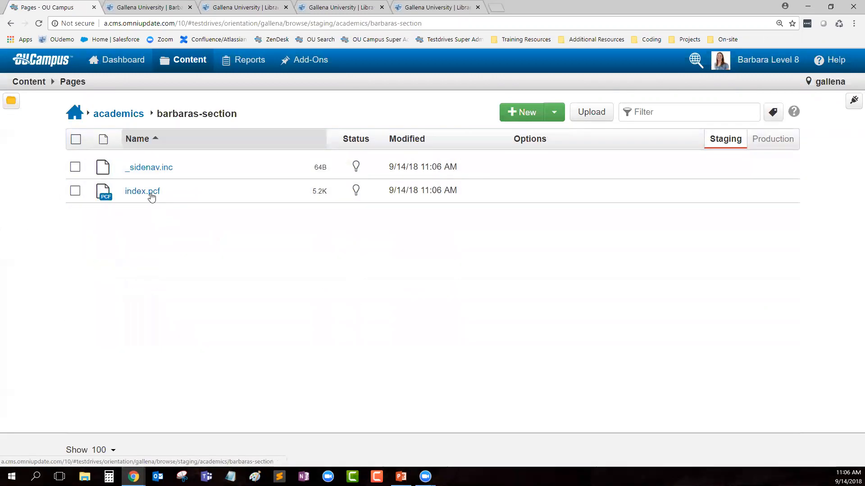
Step: Publish _sidenav.inc and index.pcf with the note 'created new', then return to academics
click(75, 139)
click(386, 140)
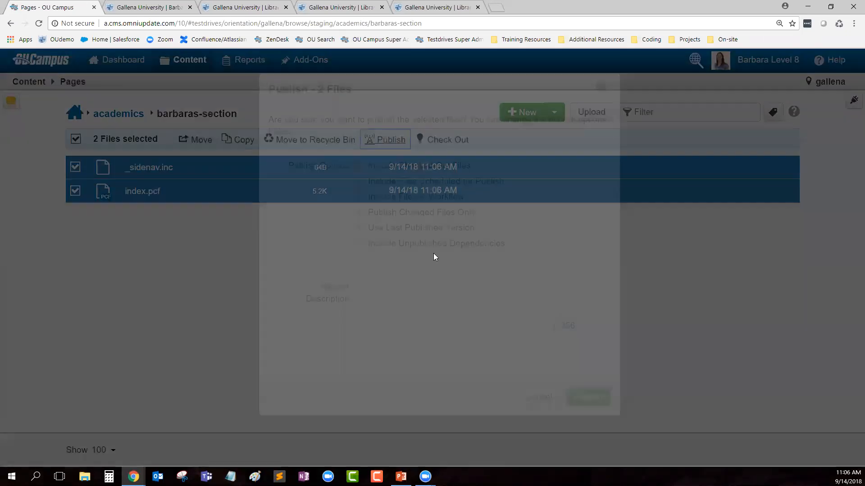
click(498, 296)
text(created new)
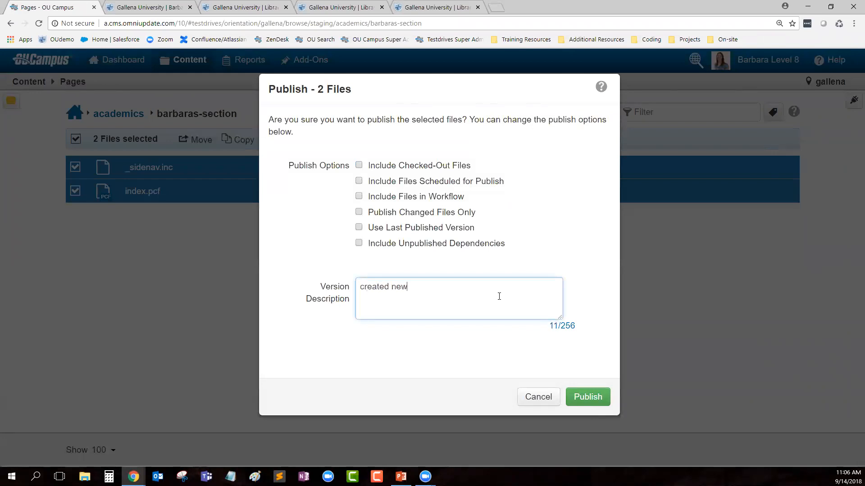
click(588, 397)
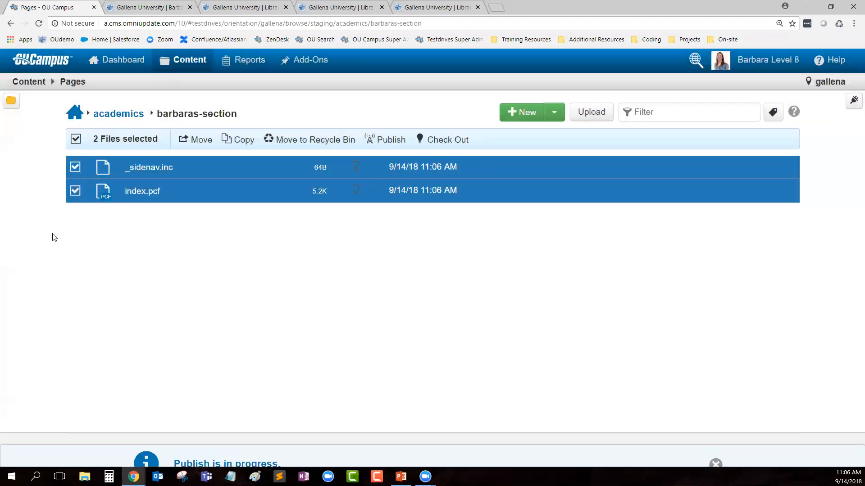
click(120, 115)
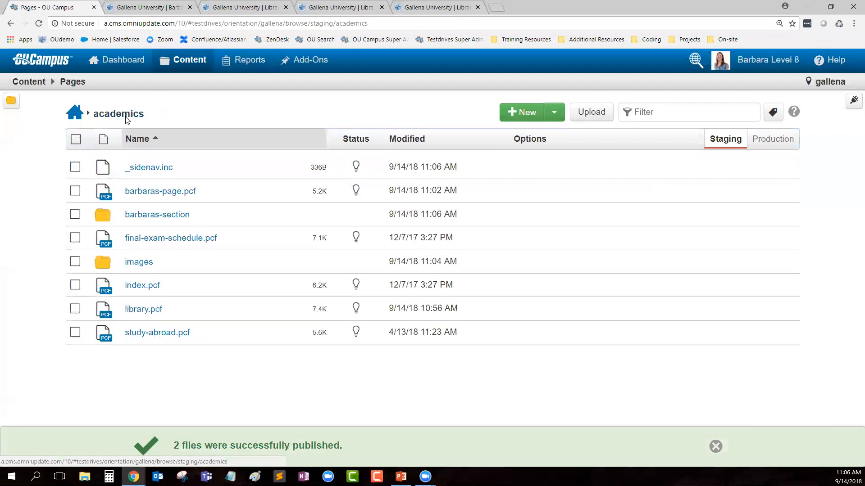
Step: Publish _sidenav.inc with the version description 'added Barbara's Section'
click(142, 168)
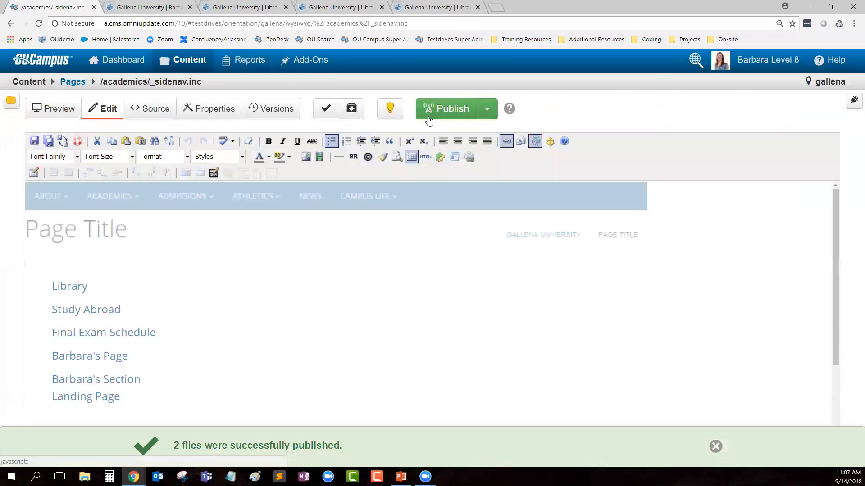
click(436, 110)
click(410, 331)
text(a)
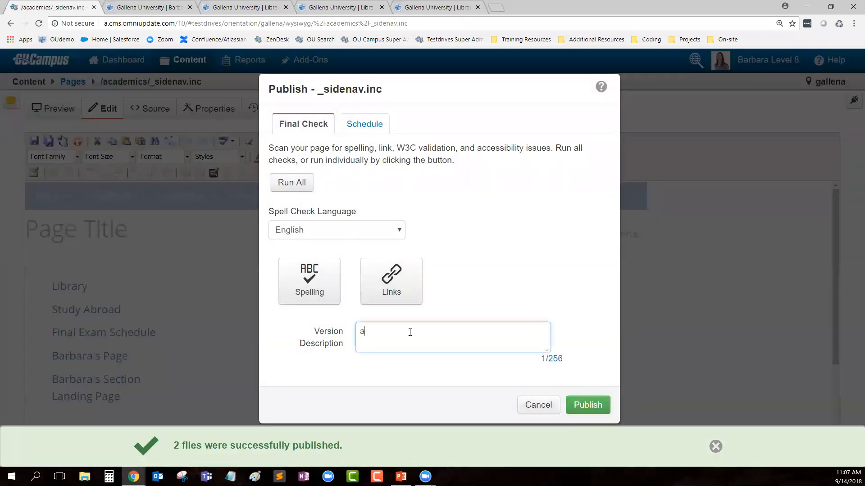
text(dded Barbara's Section)
click(585, 405)
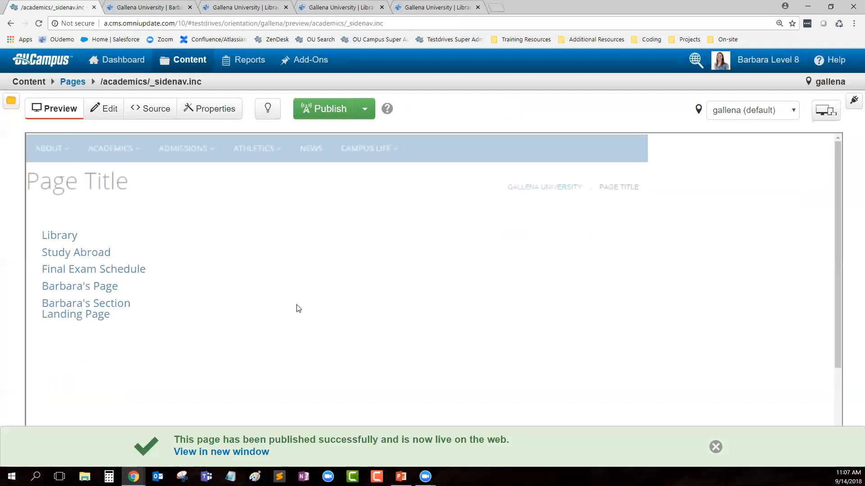
Step: Reload the live site to confirm the Section Landing Page link, then return to the academics folder
click(151, 7)
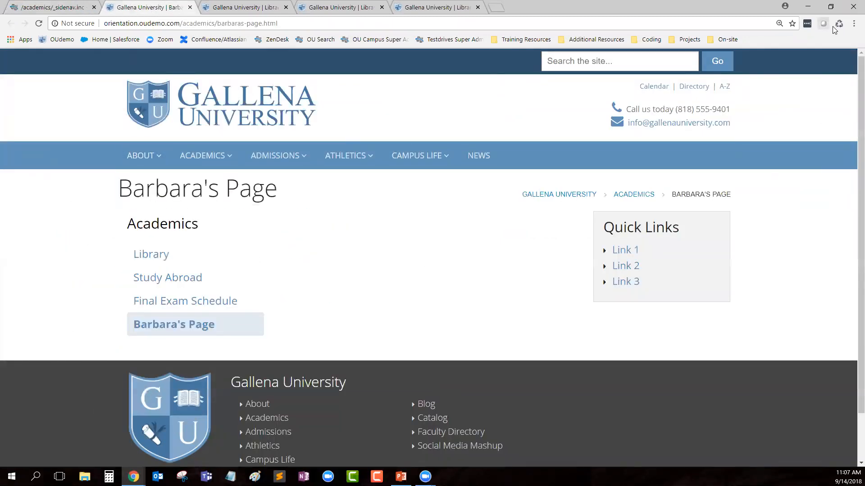
key(F5)
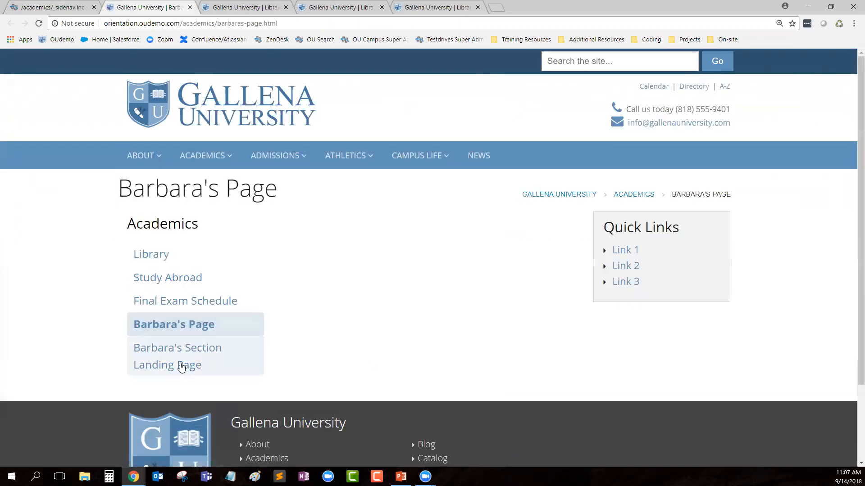
click(187, 360)
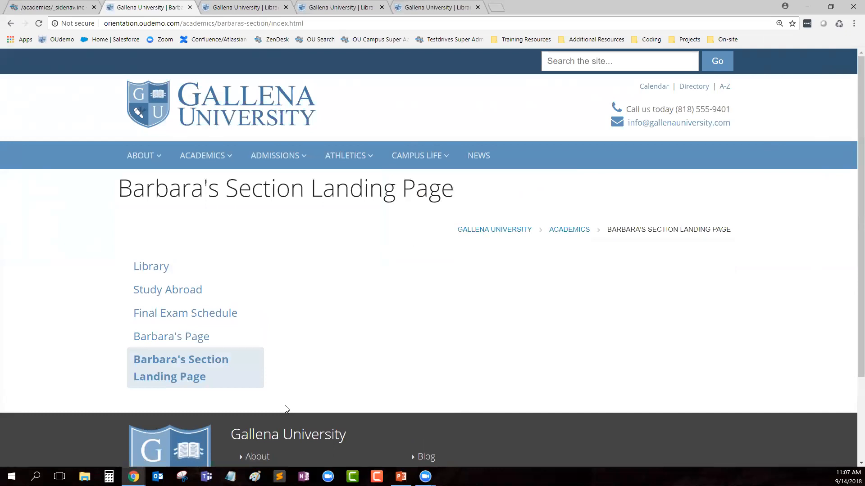
click(49, 8)
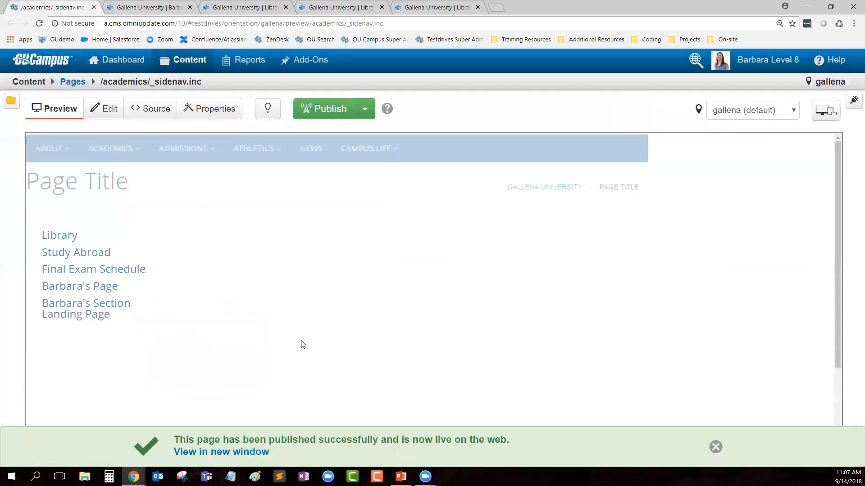
click(72, 81)
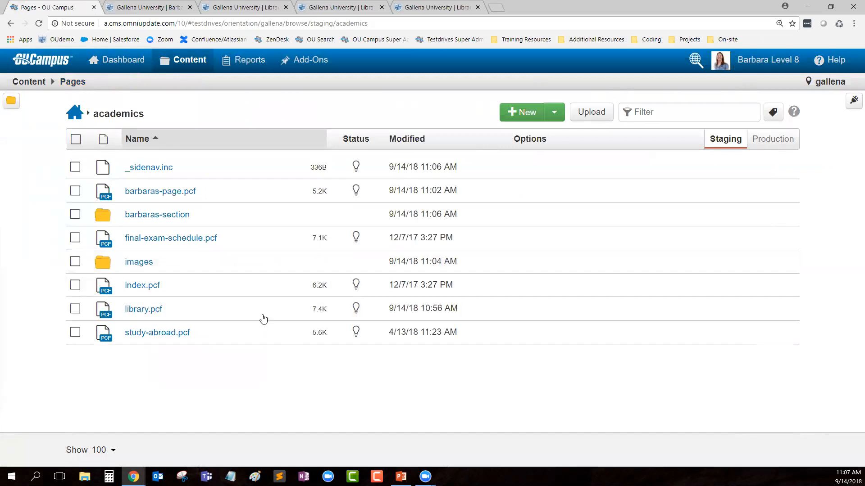
Step: Queue images.jpg and mountains.jpg from Sample Images for upload to the images folder
click(139, 262)
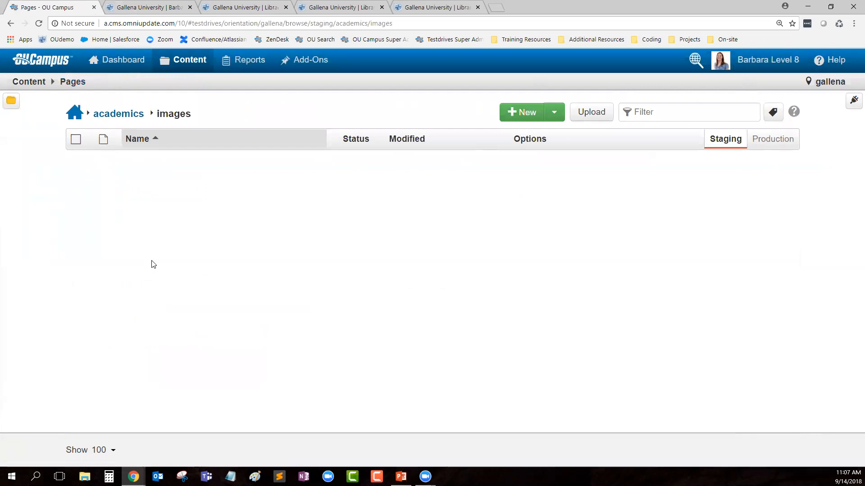
click(588, 116)
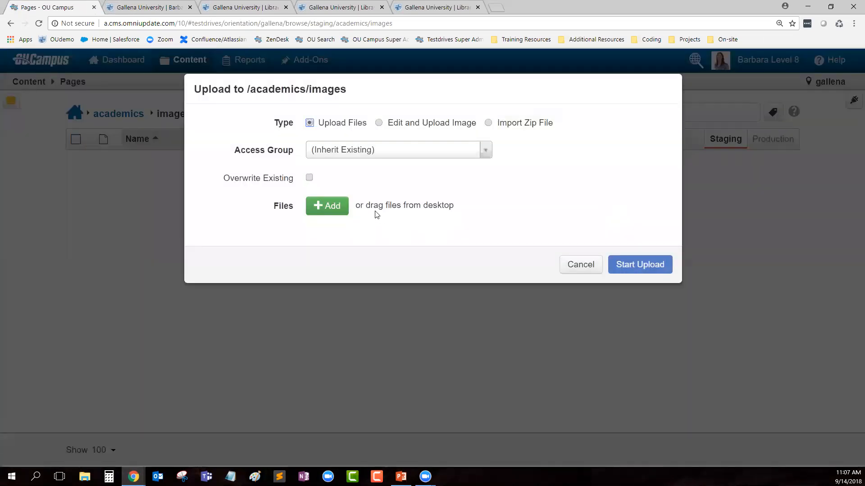
click(335, 215)
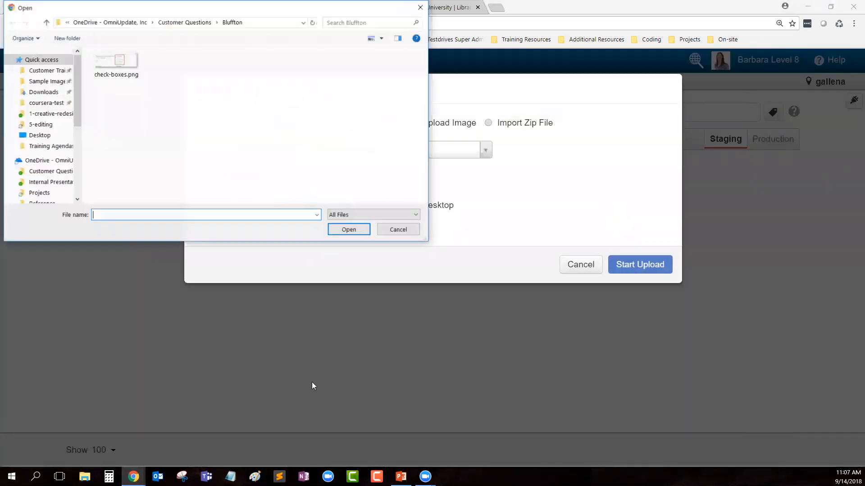
click(45, 81)
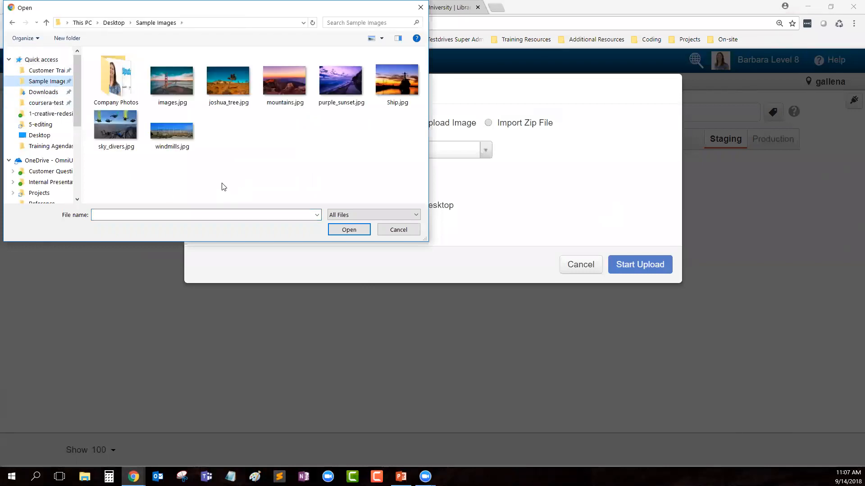
click(178, 83)
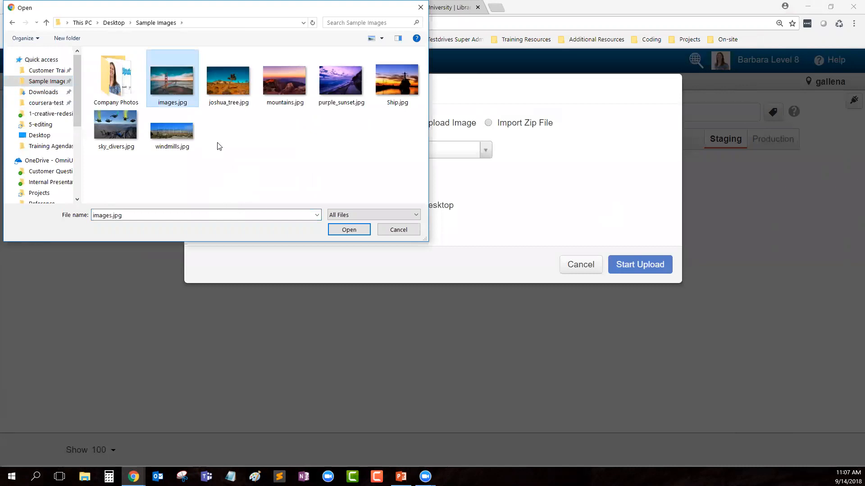
ctrl+click(288, 80)
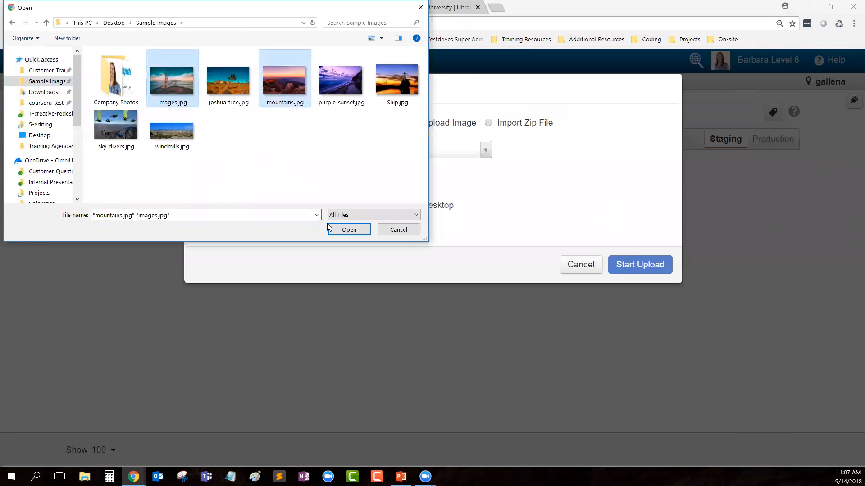
click(349, 231)
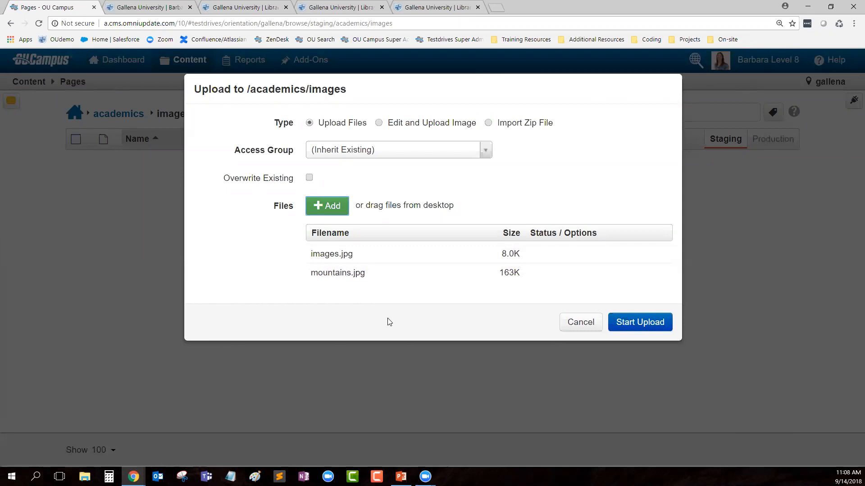
Step: Rename images.jpg to bridge.jpg and upload both files
mouse_move(544, 254)
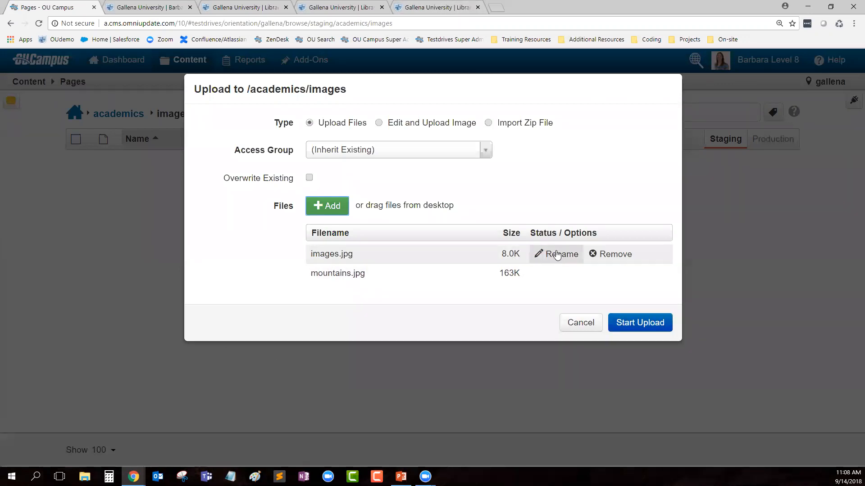
click(558, 256)
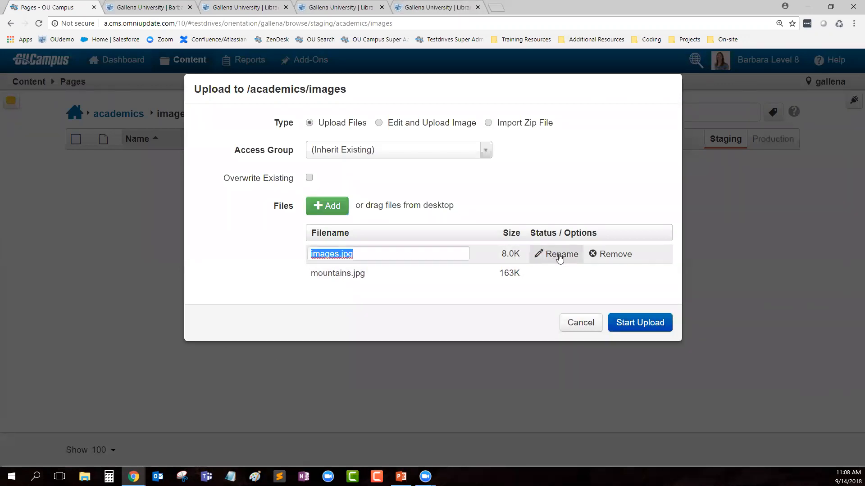
click(362, 257)
key(BackSpace)
key(BackSpace)
key(BackSpace)
key(BackSpace)
key(BackSpace)
key(BackSpace)
text(bridge)
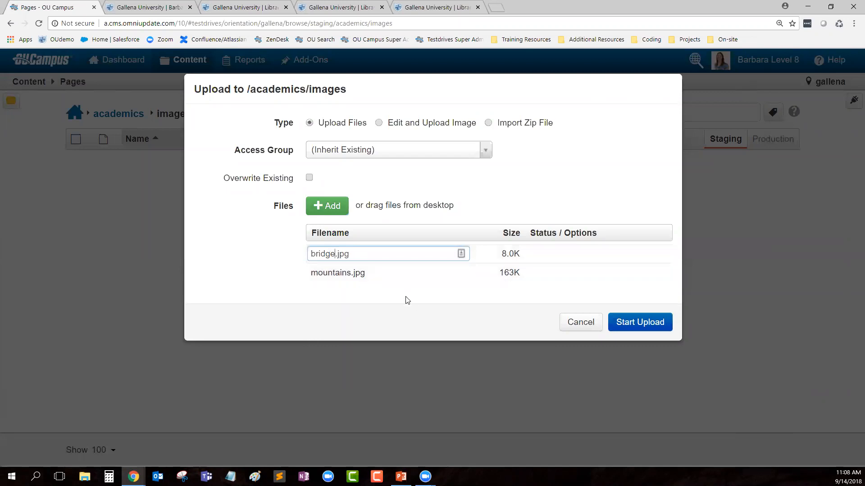
click(254, 266)
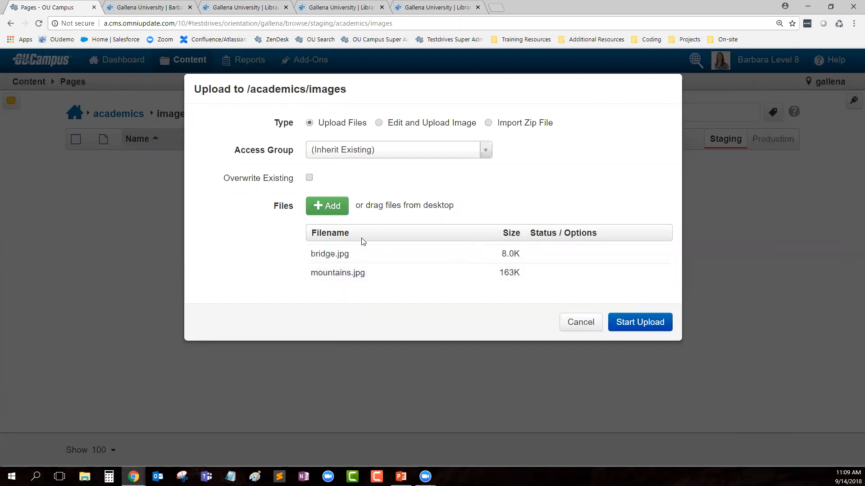
click(621, 332)
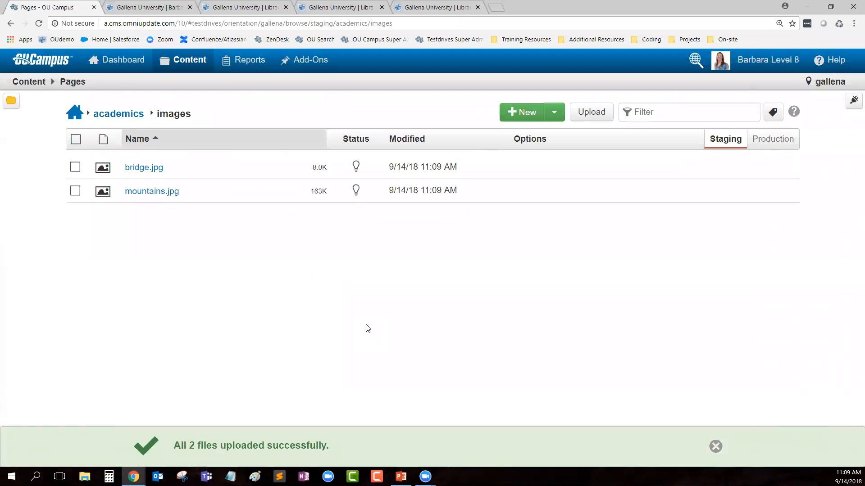
Step: Open mountains.jpg in the image editor and crop the sky off its top edge
click(163, 197)
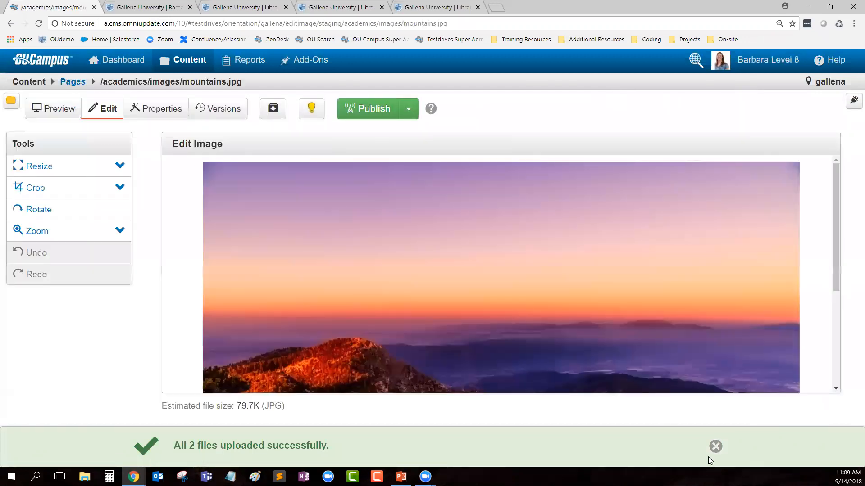
click(713, 447)
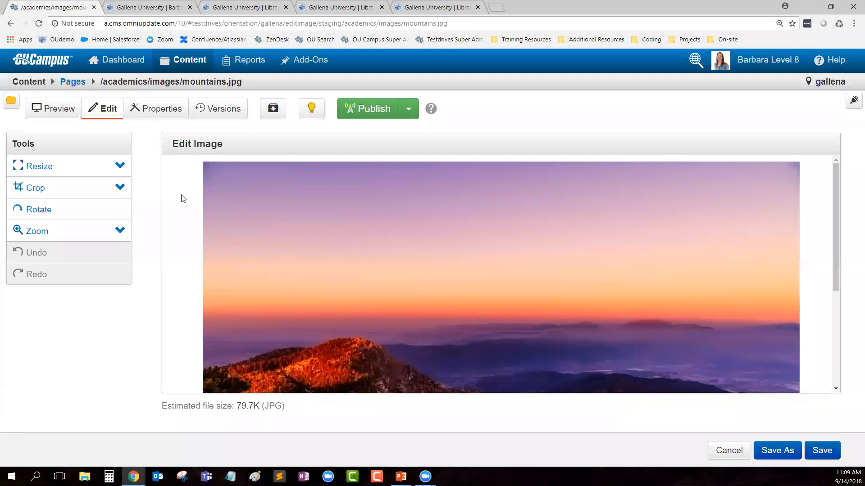
click(120, 187)
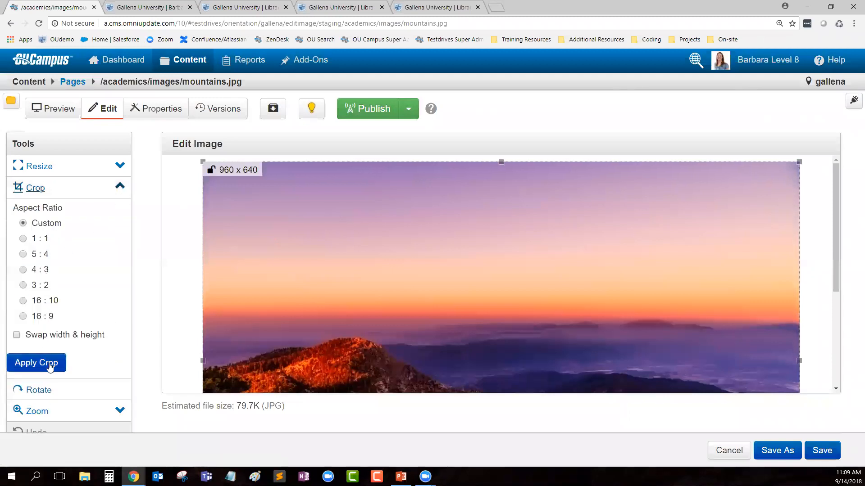
drag(501, 163, 501, 254)
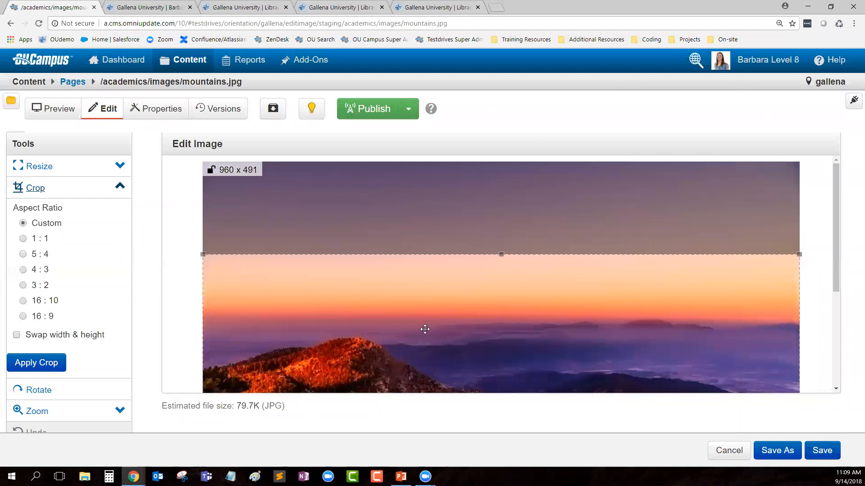
click(28, 368)
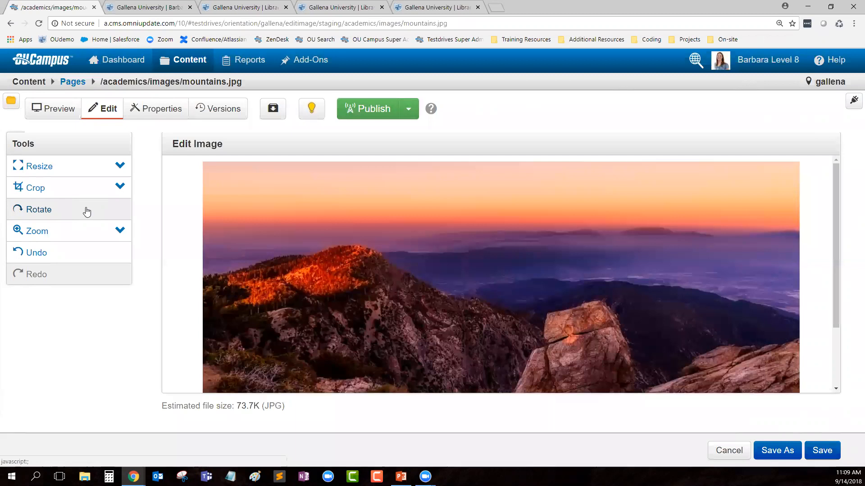
Step: Resize mountains.jpg to a width of 500 px with the ratio preserved
click(120, 166)
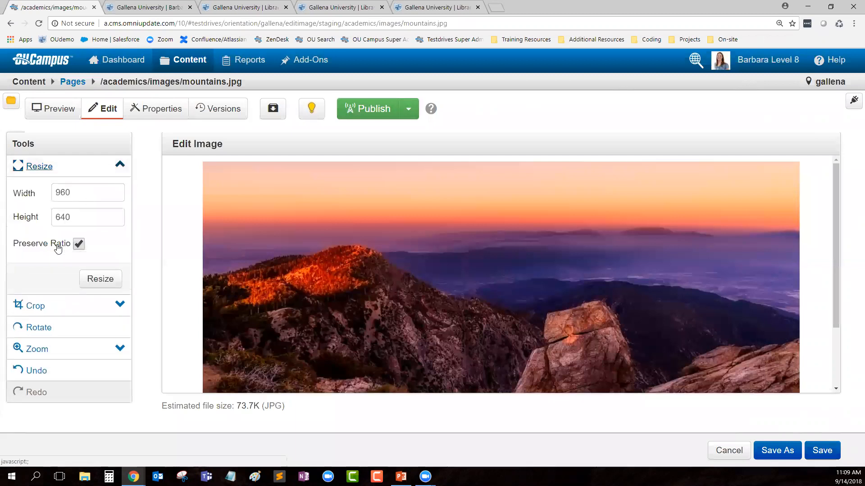
double_click(85, 190)
text(500)
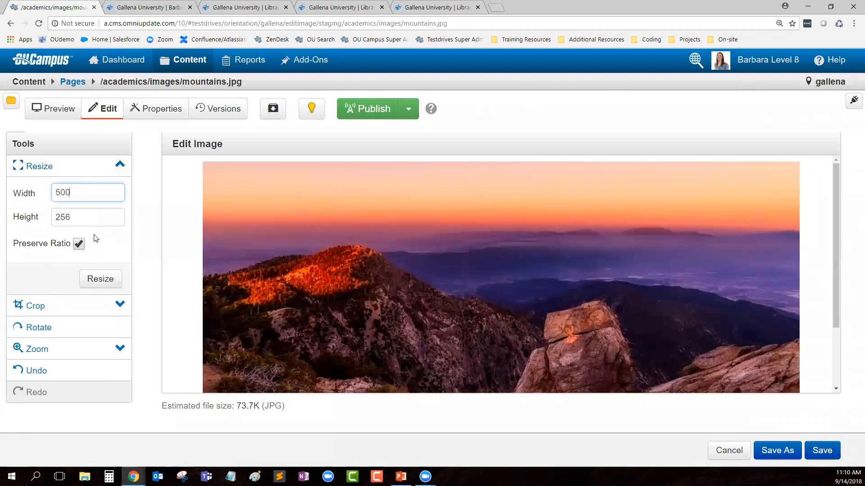
click(104, 281)
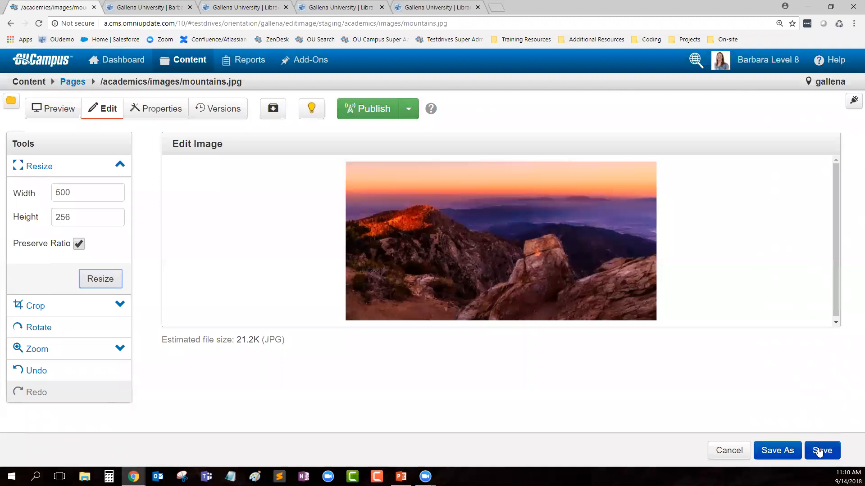
Step: Save the resized image as a new file named mountains-small.jpg
click(776, 452)
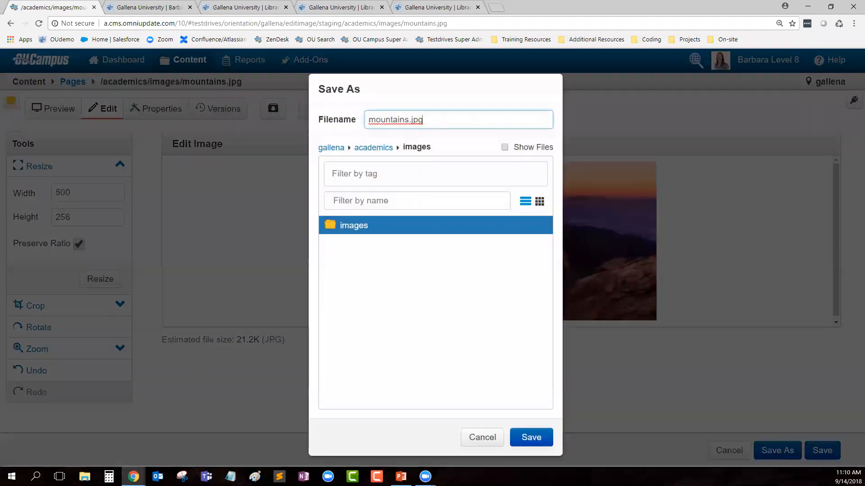
click(408, 119)
text(-small)
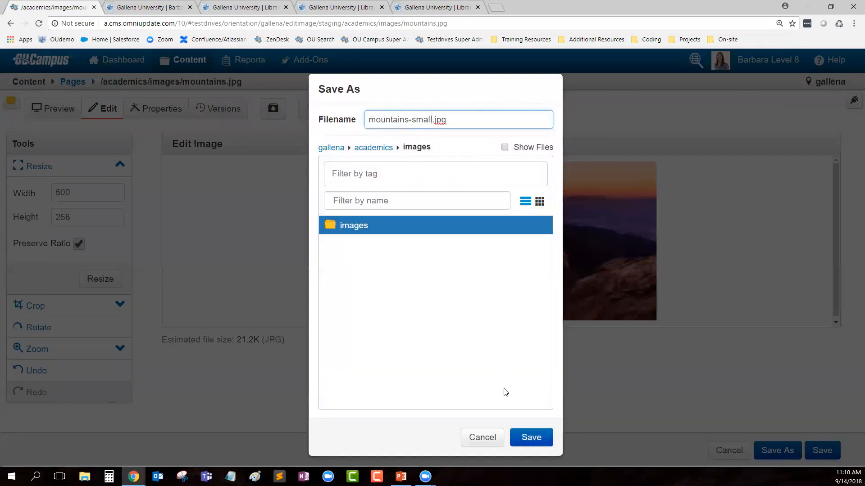
click(546, 434)
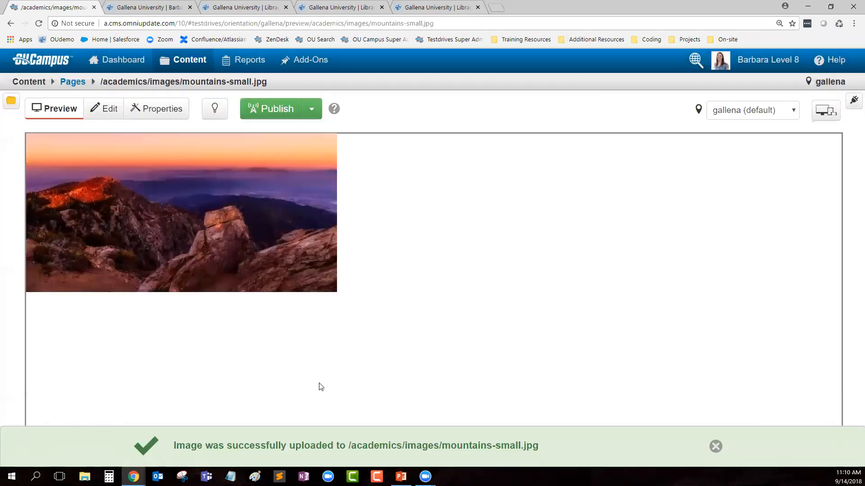
Step: Check in mountains.jpg and select bridge.jpg, mountains-small.jpg and mountains.jpg
click(72, 82)
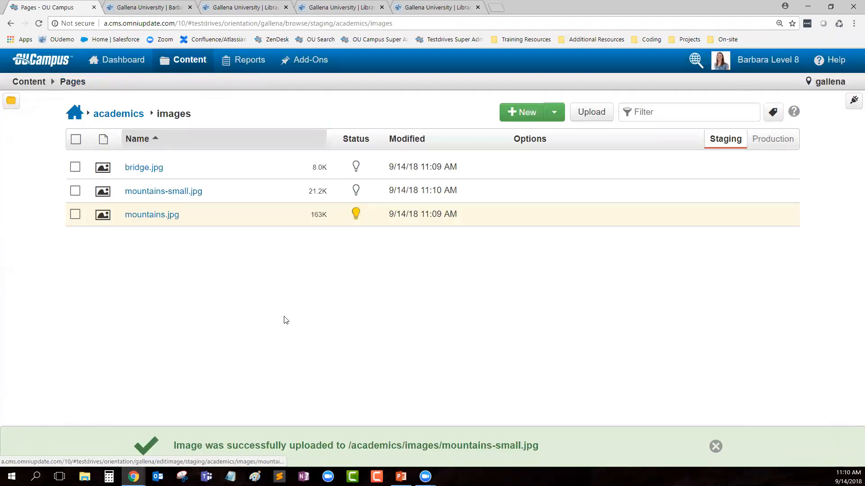
click(356, 214)
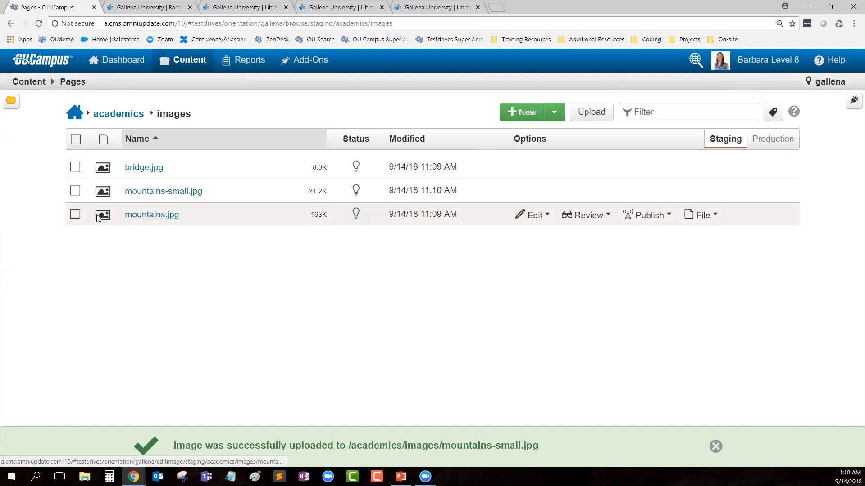
click(75, 215)
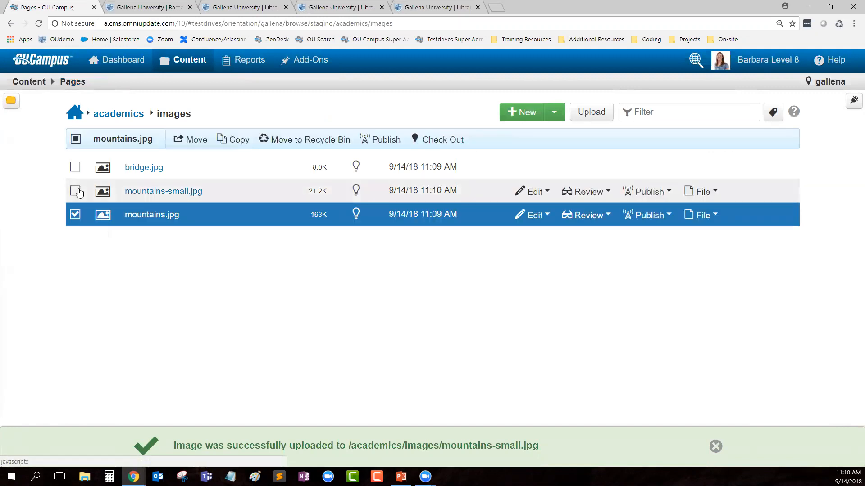
click(75, 191)
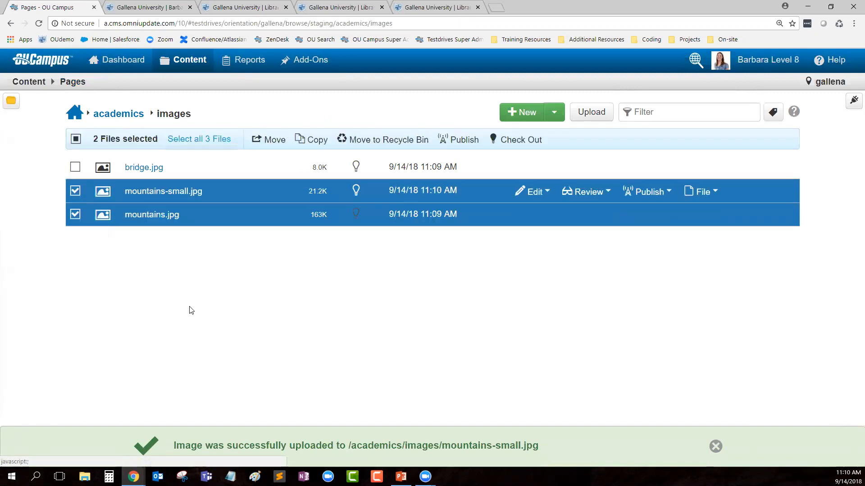
click(76, 191)
click(75, 217)
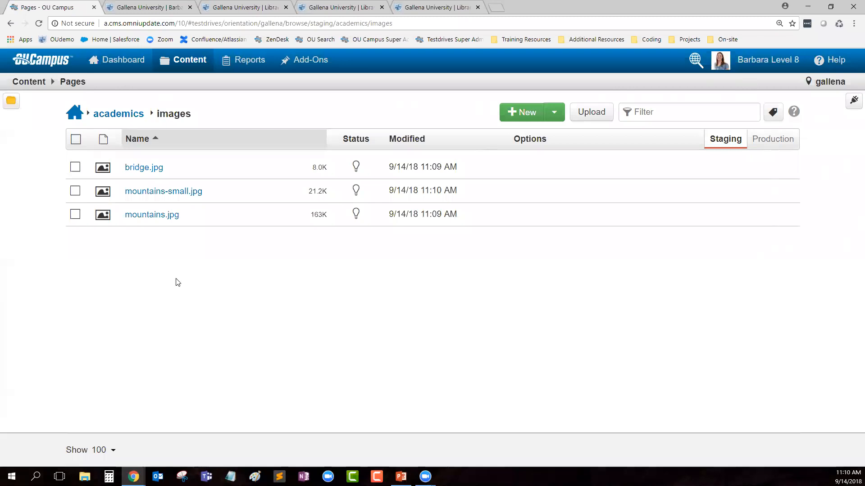
click(76, 167)
click(75, 191)
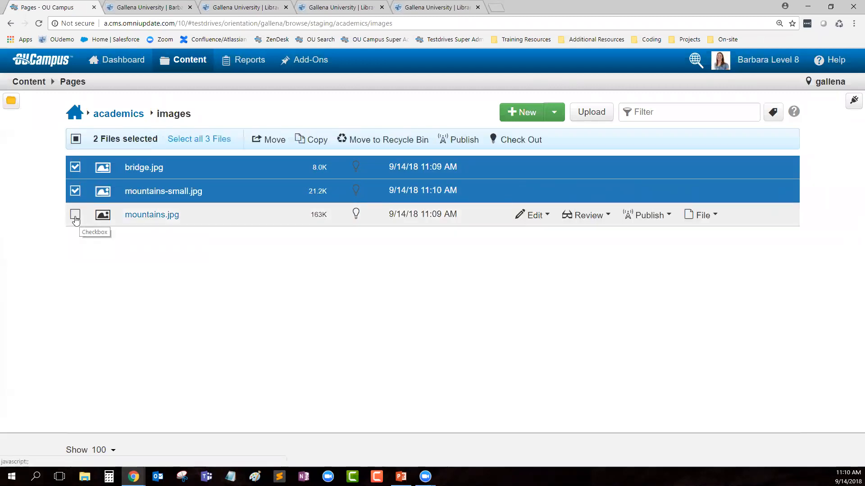
click(75, 215)
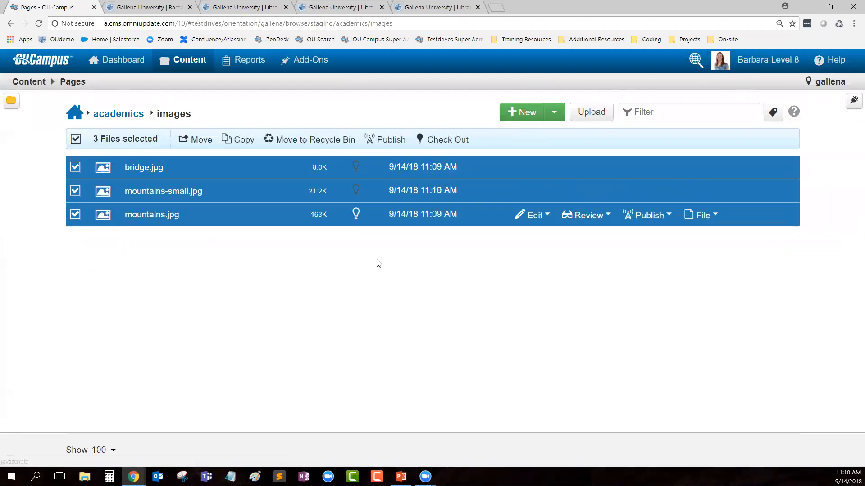
Step: Publish the three selected images with the version note 'uploaded new'
click(390, 141)
text(uploaded new)
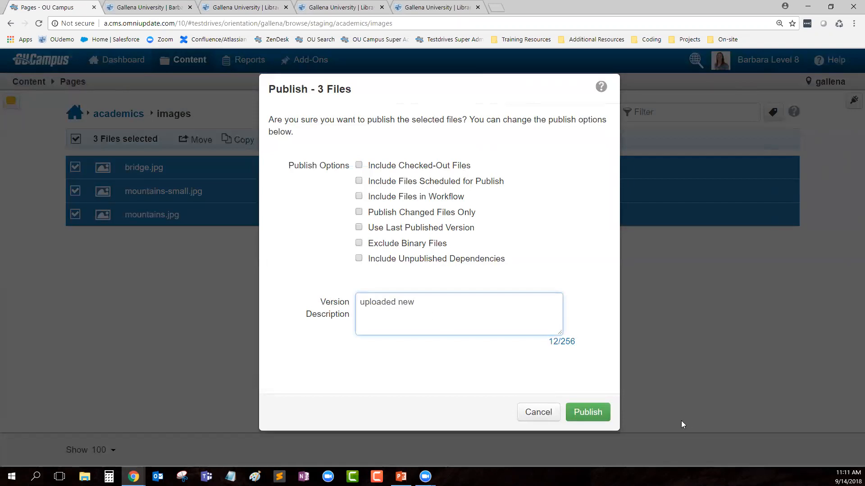
click(588, 412)
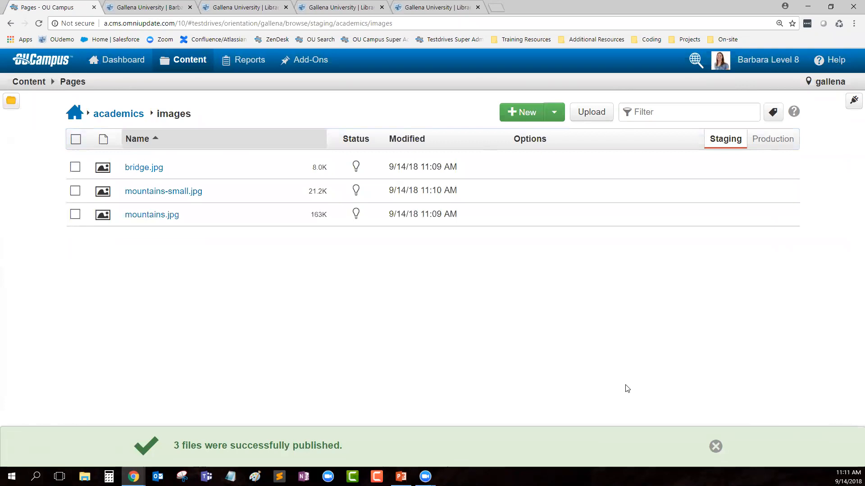
click(716, 446)
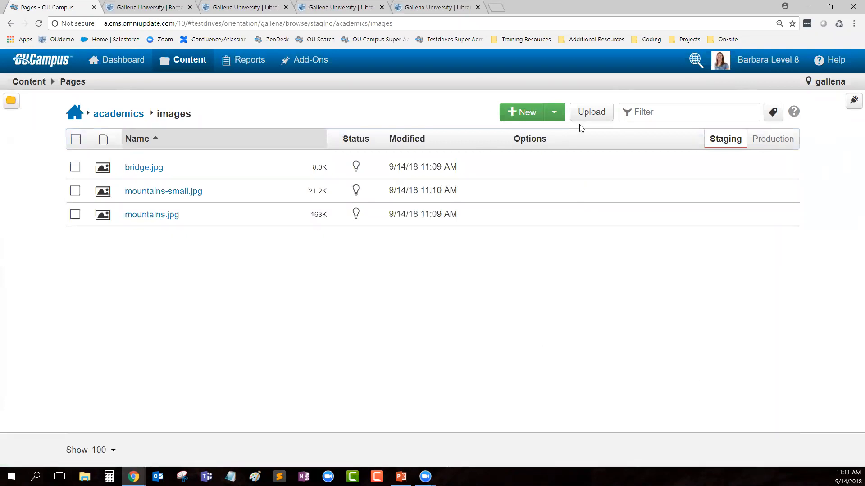
Step: Upload purple_sunset.jpg and Ship.jpg by dragging them from File Explorer into the images folder
click(598, 116)
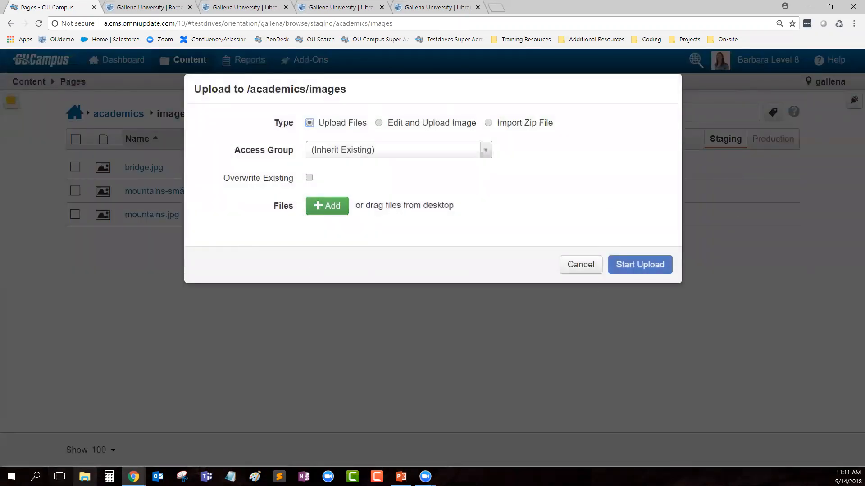
click(85, 477)
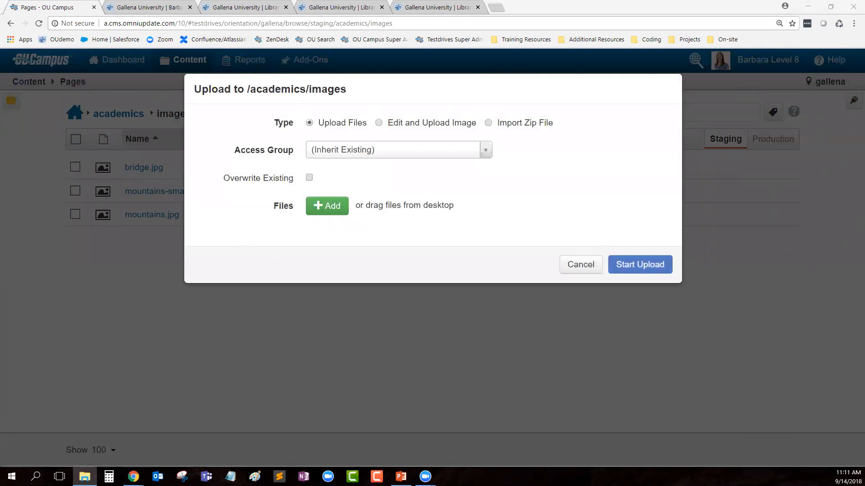
drag(456, 389, 434, 266)
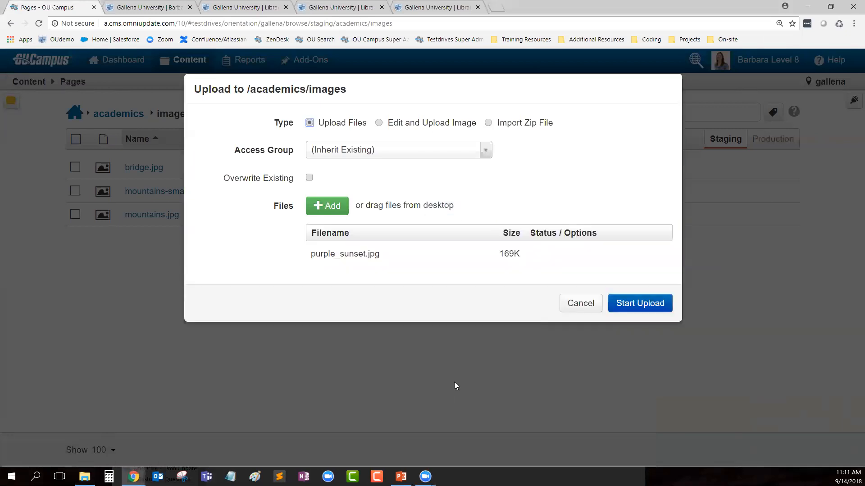
click(639, 303)
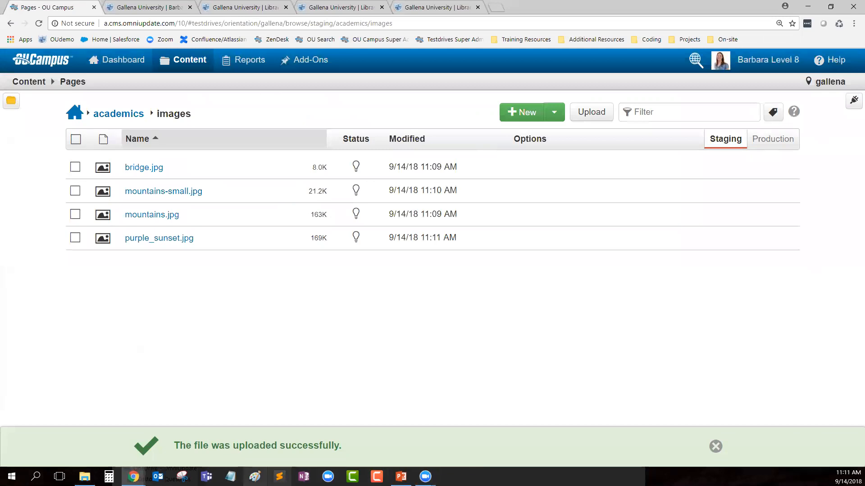
click(84, 476)
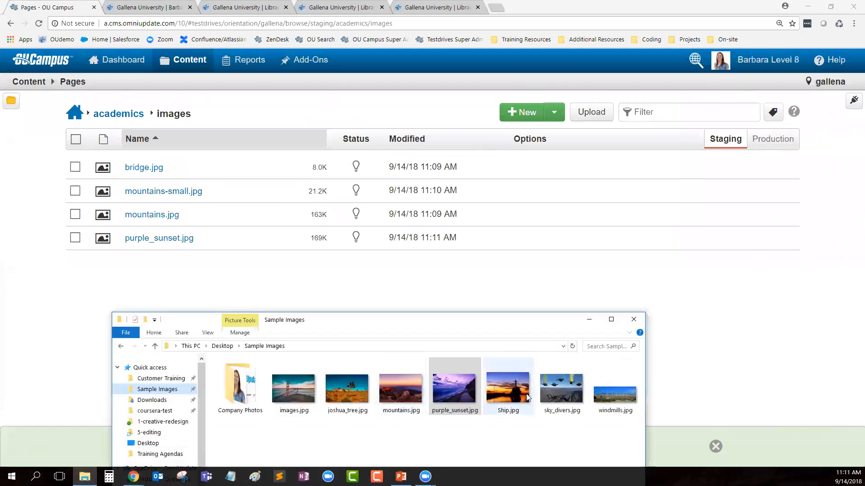
drag(511, 392, 531, 205)
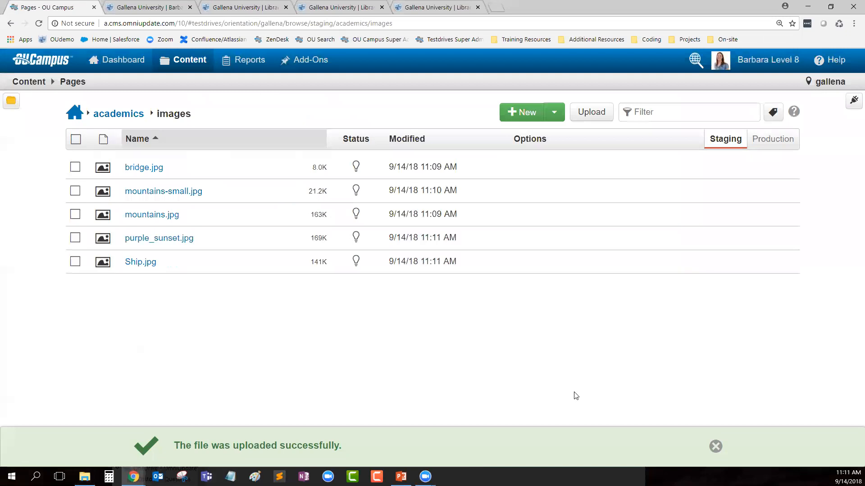
Step: Publish purple_sunset.jpg and Ship.jpg with the version note 'uploaded new'
click(76, 238)
click(75, 261)
click(458, 140)
text(up)
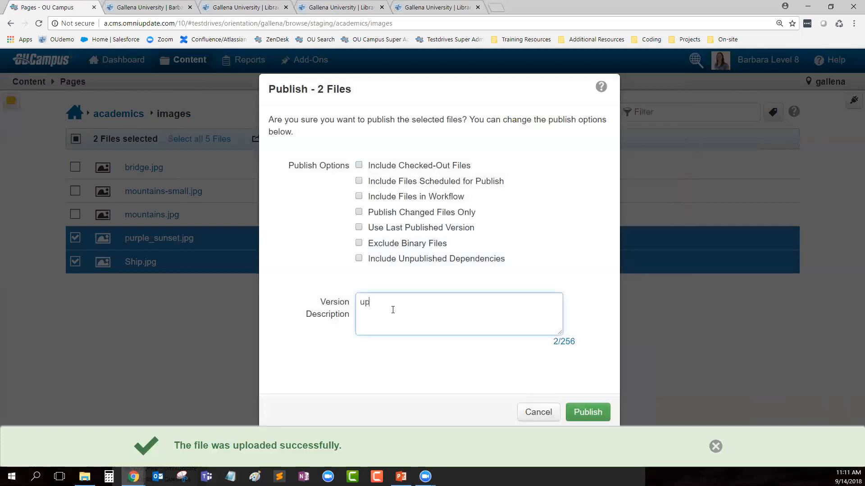
text(loaded new)
click(598, 413)
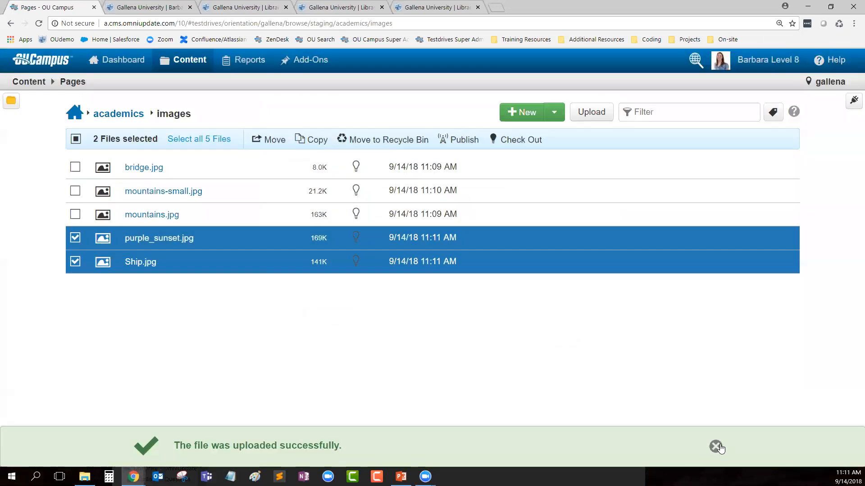
click(716, 447)
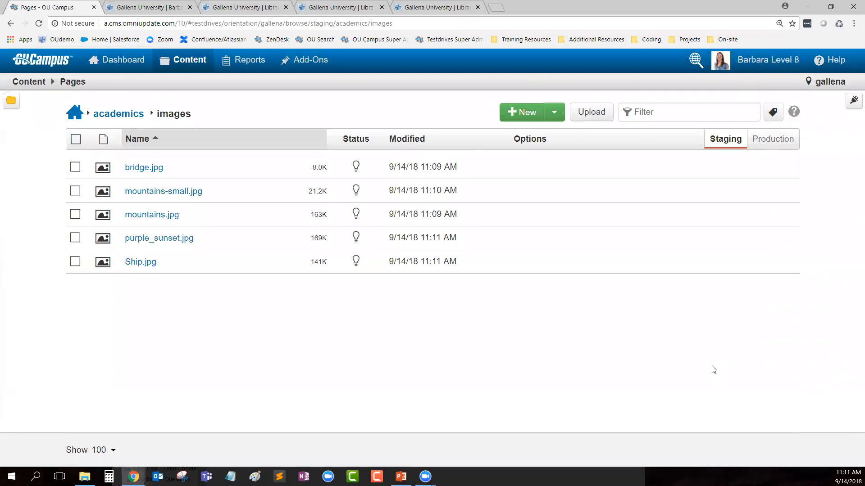
Step: Edit barbaras-page.pcf's Main Content and browse the image picker to gallena/academics/images
click(119, 114)
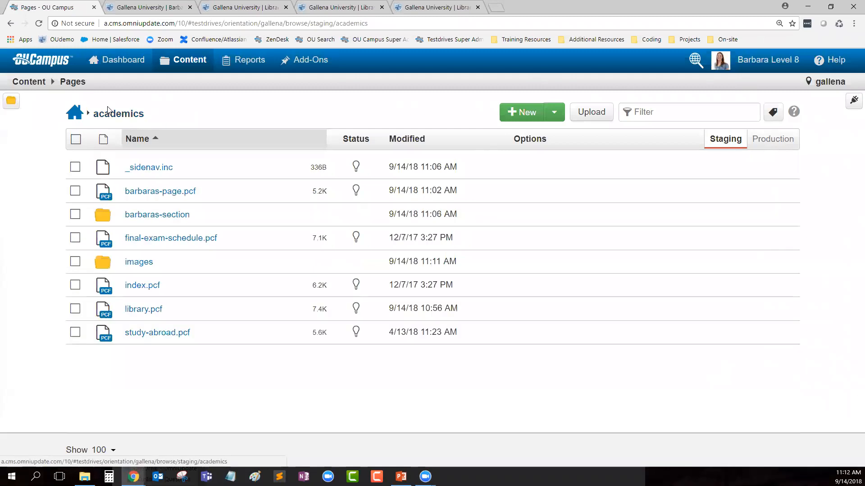
click(131, 192)
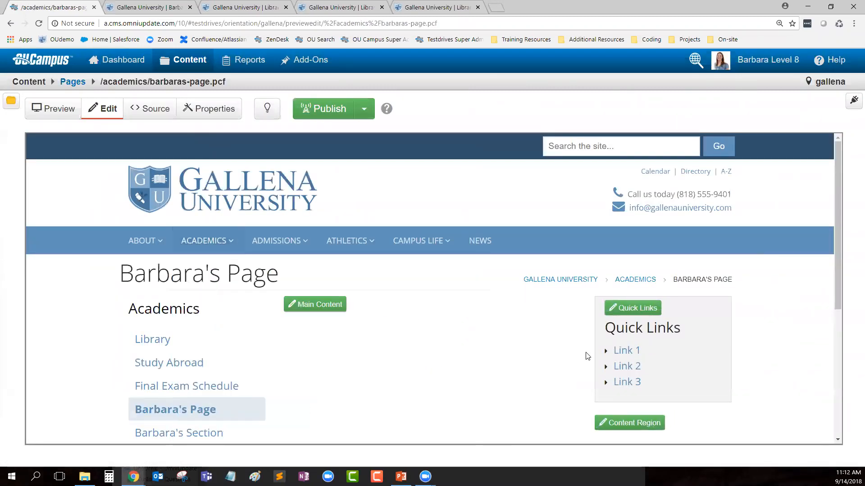
click(339, 309)
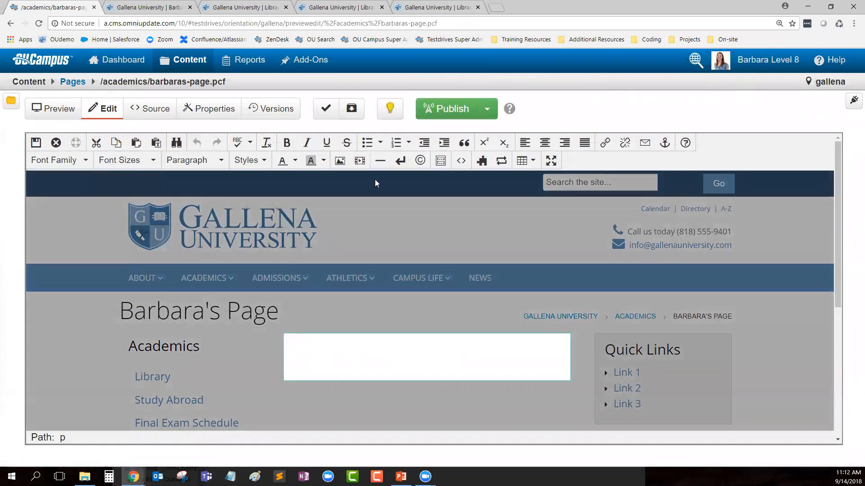
click(340, 161)
click(555, 214)
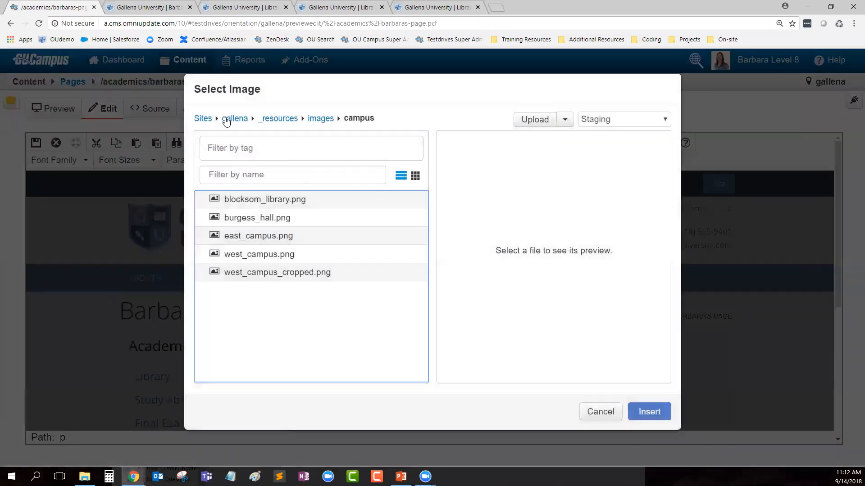
click(228, 119)
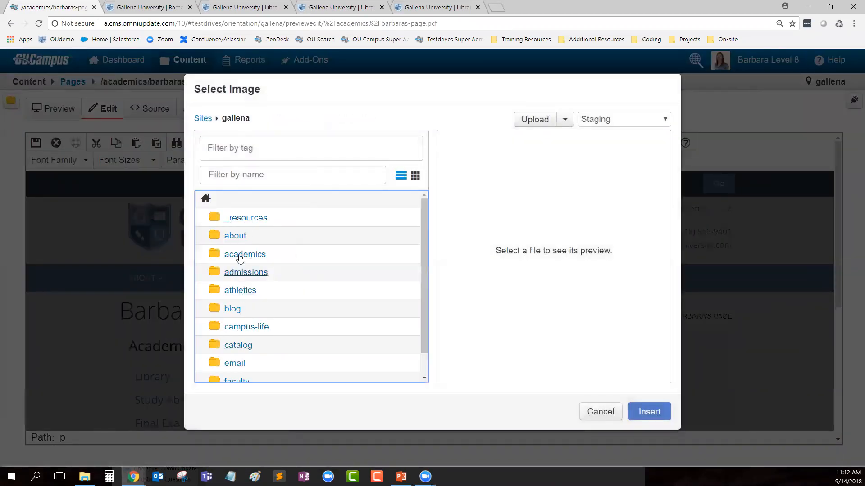
click(233, 254)
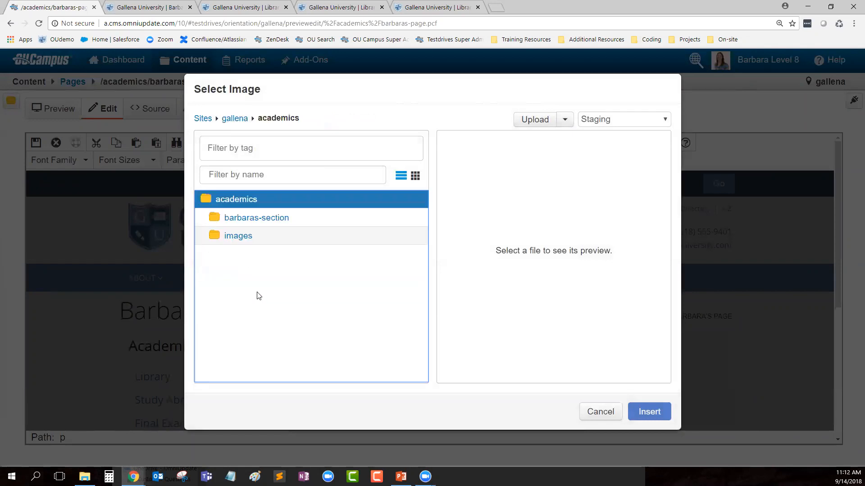
click(240, 237)
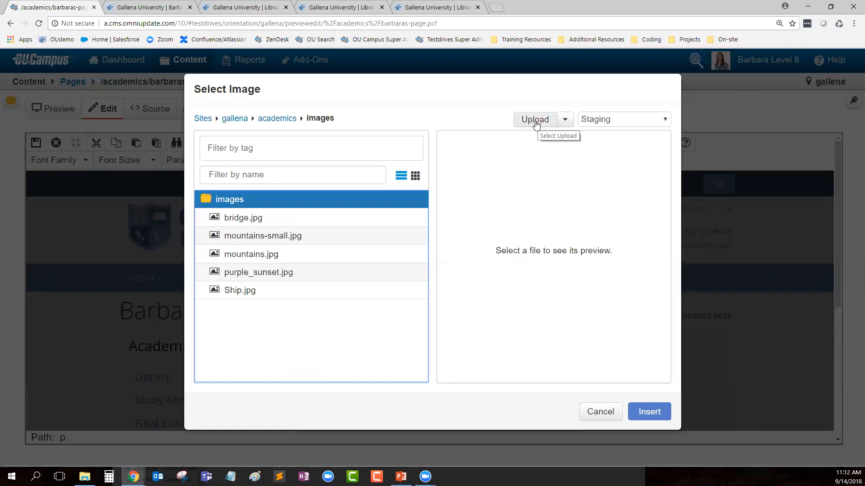
Step: Upload windmills.jpg from the sample images into academics/images
click(536, 124)
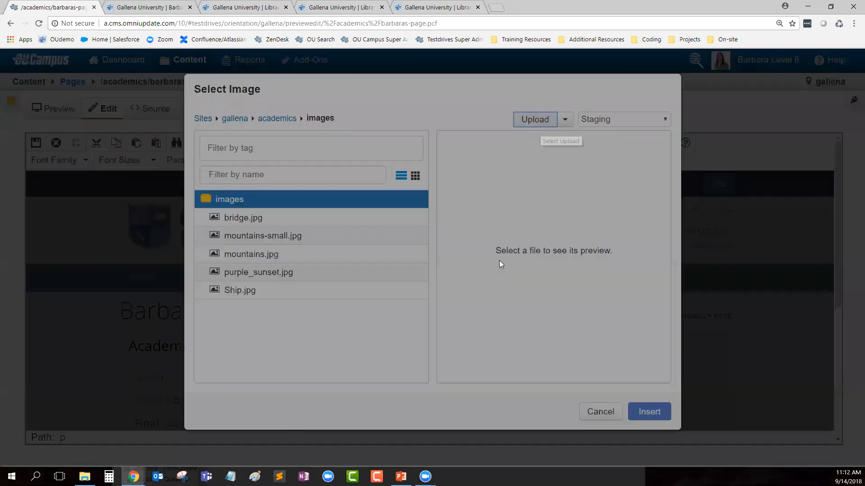
click(330, 178)
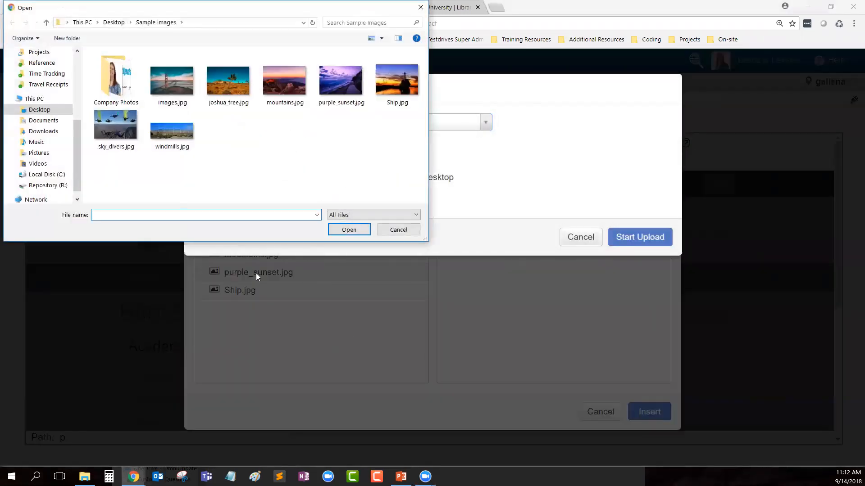
click(181, 136)
click(349, 229)
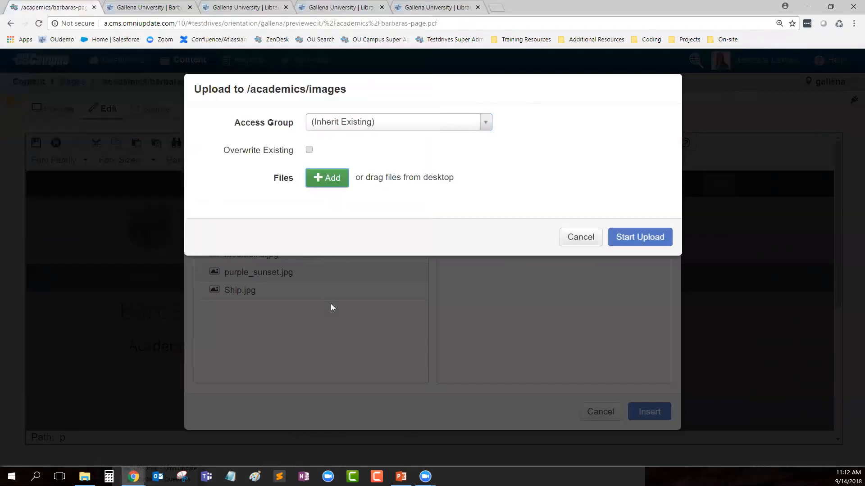
click(633, 277)
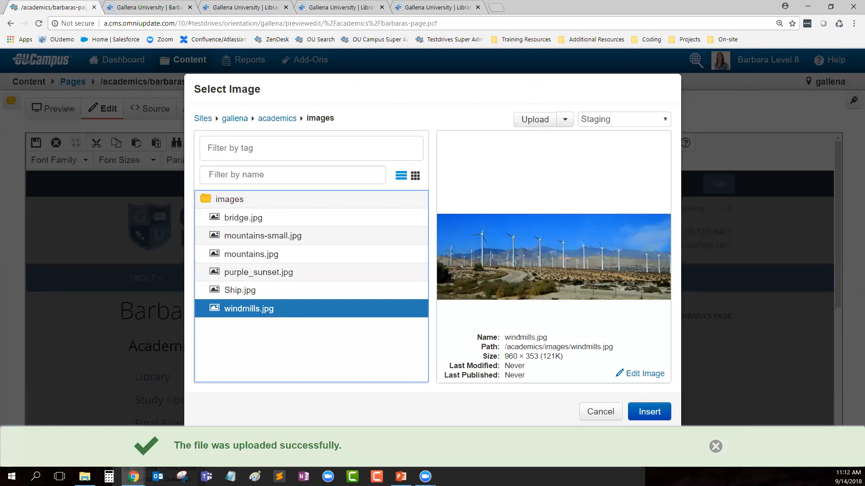
Step: Insert windmills.jpg into the main content with the description 'windmills'
click(649, 412)
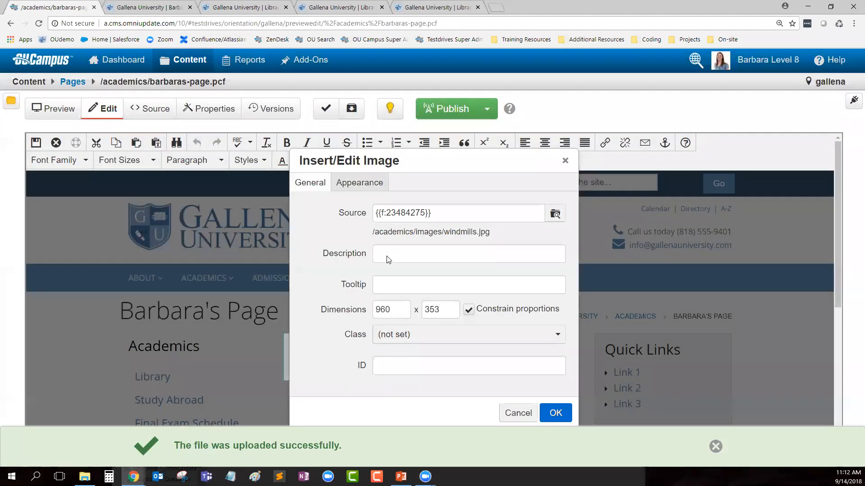
click(417, 260)
text(windmills)
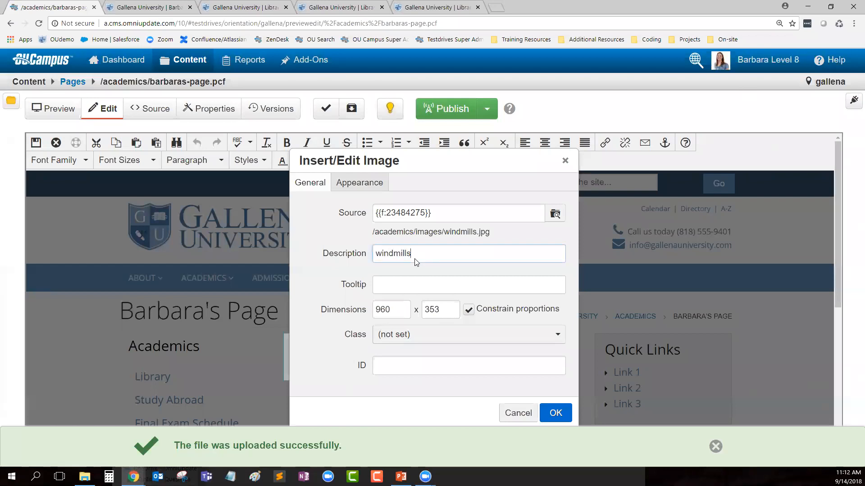
click(554, 413)
scroll(504, 381, down, 3)
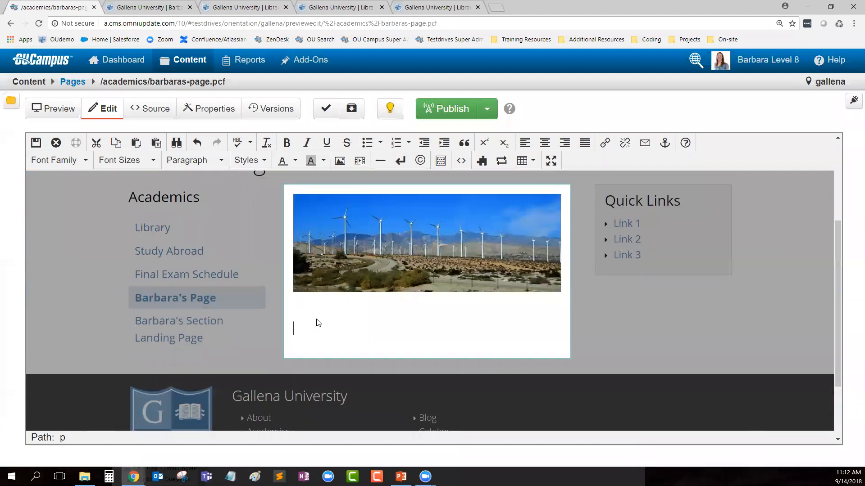
Step: Pick mountains-small.jpg from gallena/academics/images to insert below the windmills image
click(340, 161)
click(556, 214)
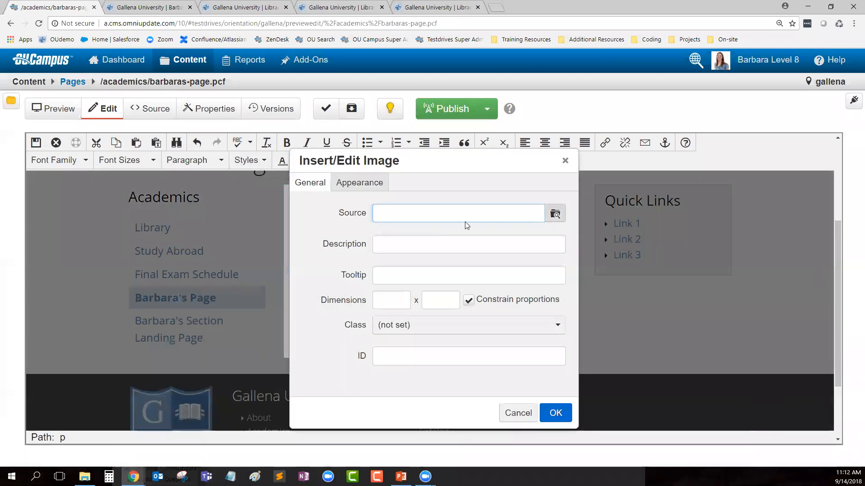
click(238, 120)
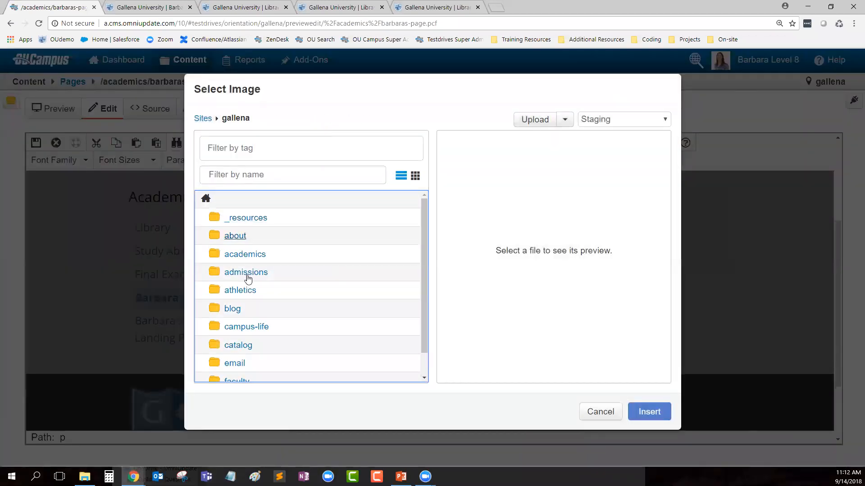
click(240, 254)
click(239, 236)
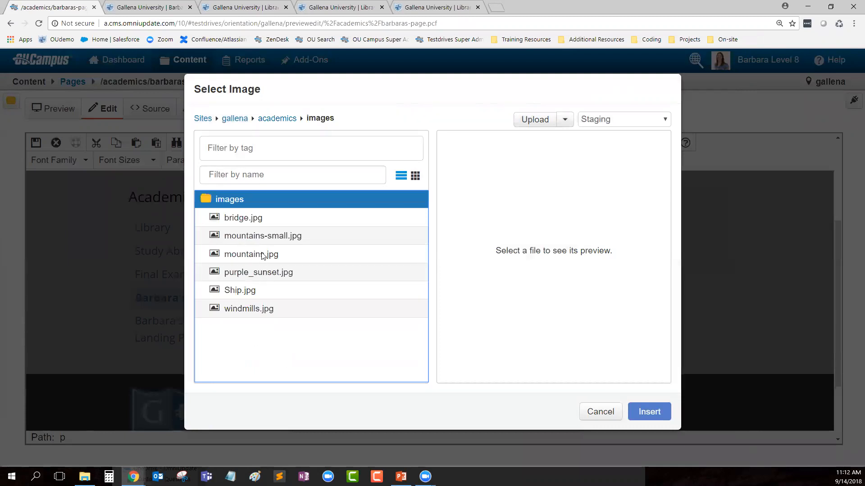
click(263, 235)
click(638, 417)
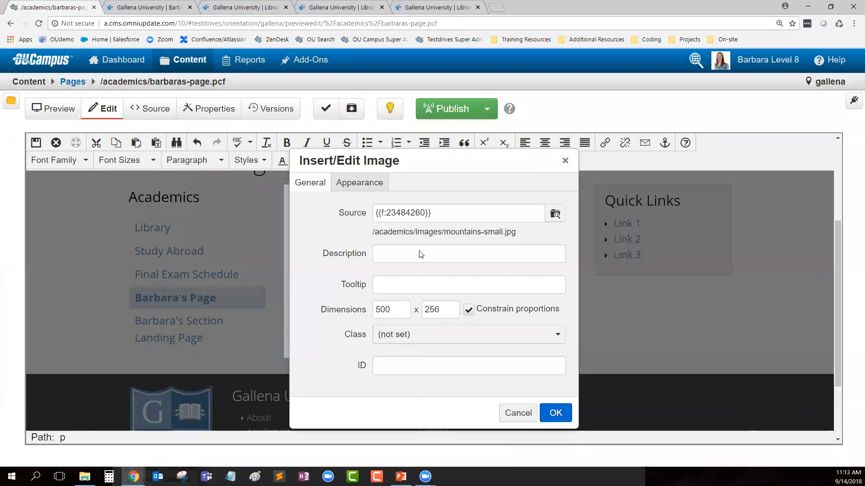
Step: Describe the image as 'small mountains' and save the main content
click(420, 254)
text(small mounta)
text(ins)
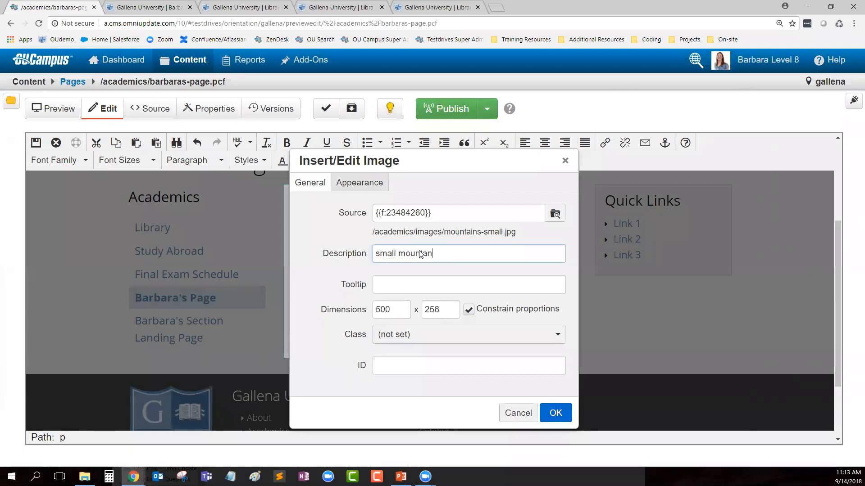
click(552, 413)
scroll(472, 306, down, 3)
scroll(471, 306, up, 2)
scroll(468, 306, up, 1)
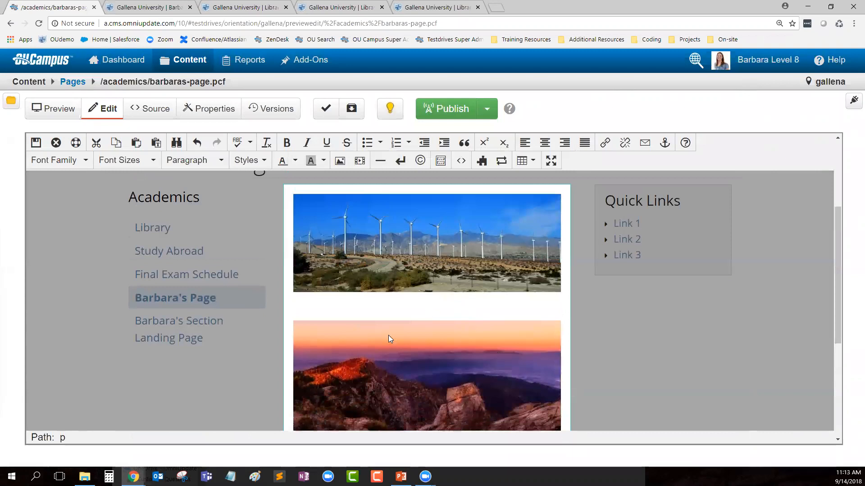
click(36, 143)
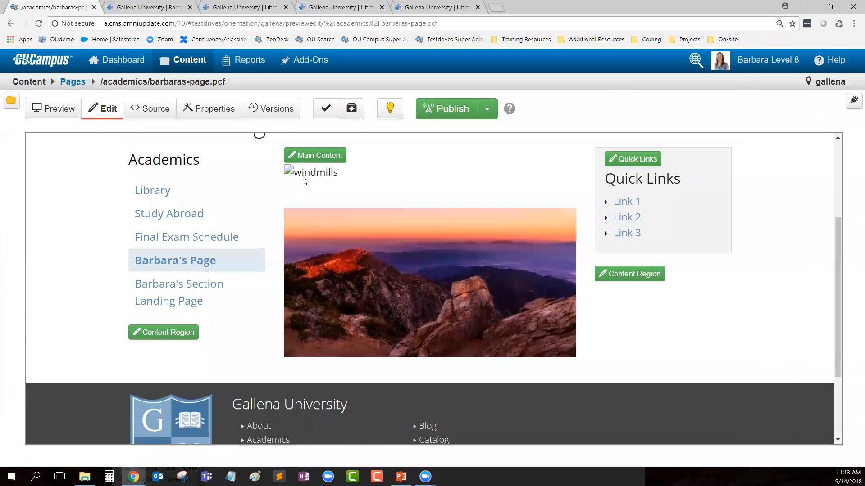
Step: Start publishing the page with Include Unpublished Dependencies on, reviewing the files to be published
click(443, 113)
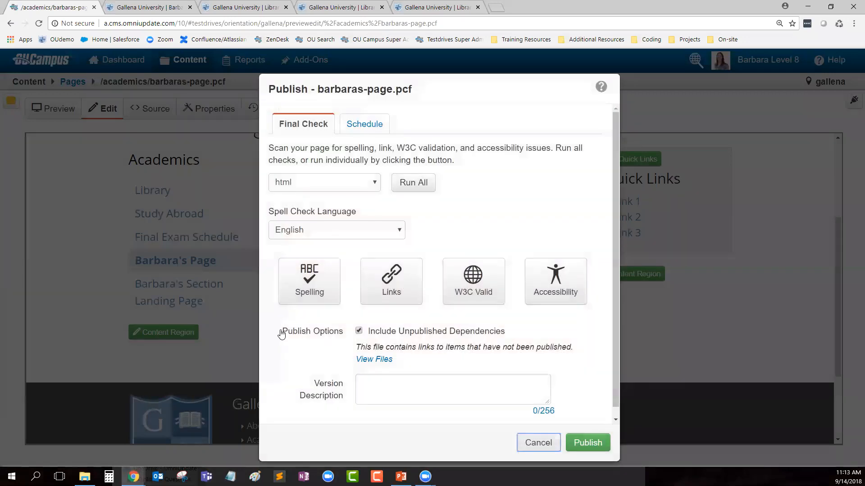
drag(279, 332, 345, 337)
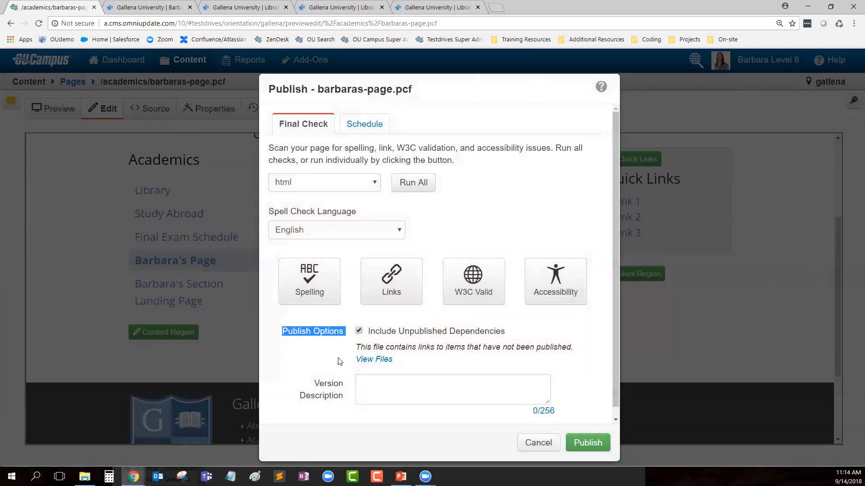
drag(506, 333, 369, 335)
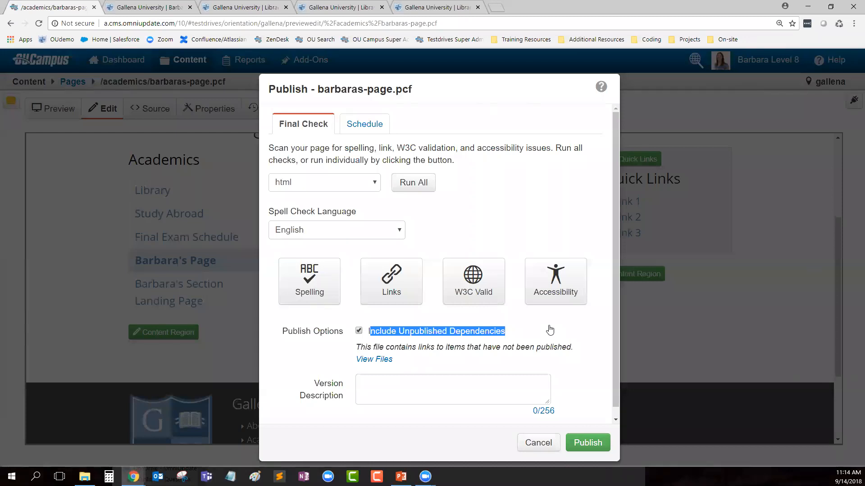
key(space)
drag(507, 343, 506, 342)
click(495, 334)
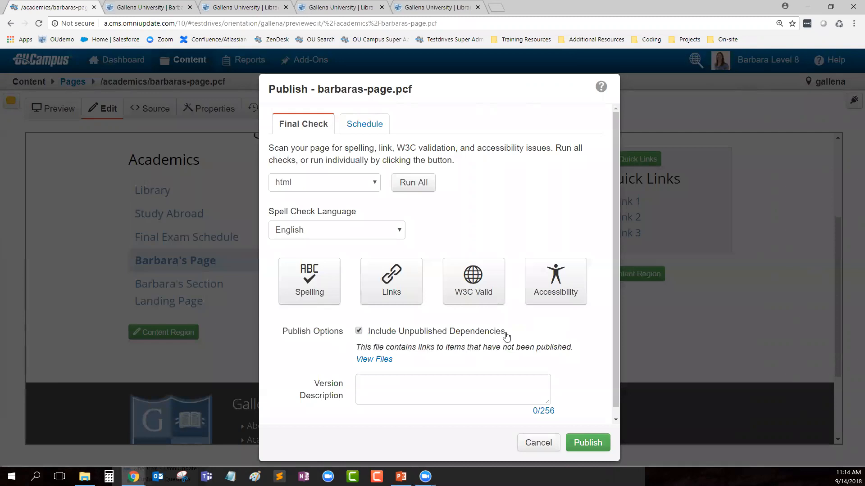
click(368, 361)
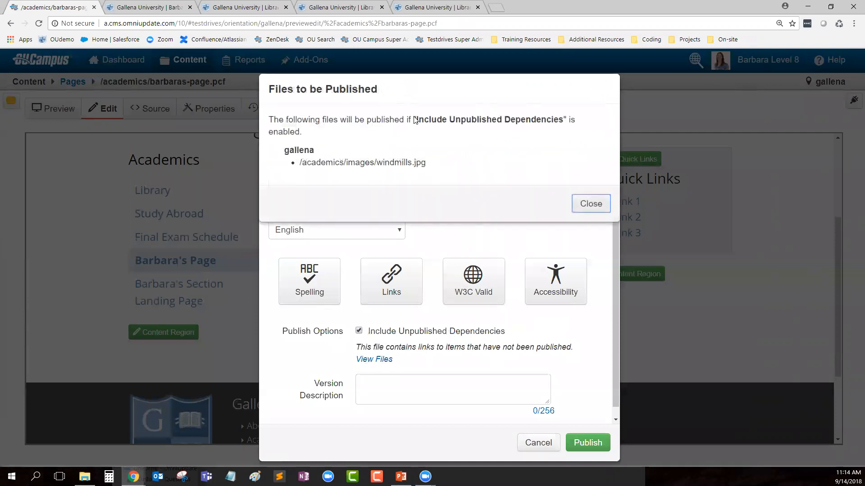
drag(435, 164, 377, 164)
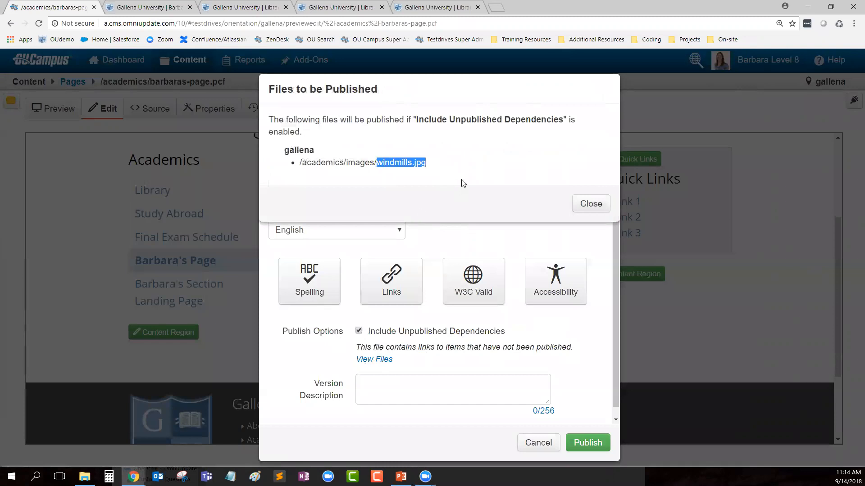
click(595, 204)
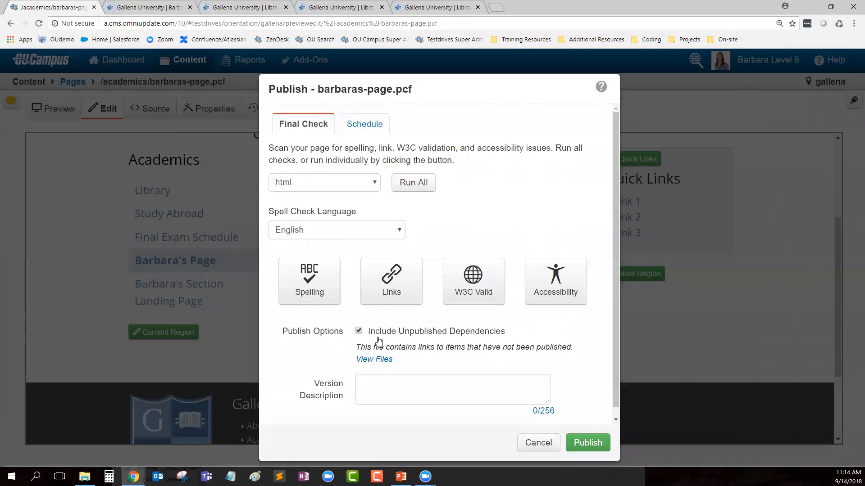
click(358, 330)
Step: Publish with the version description 'Published page and windmills picture'
click(412, 382)
text(Published pag)
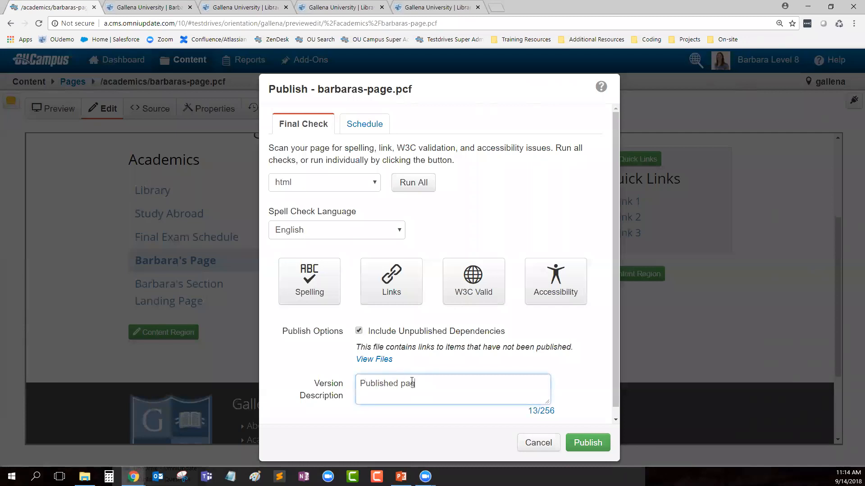
text(e and windmills pi)
text(cture)
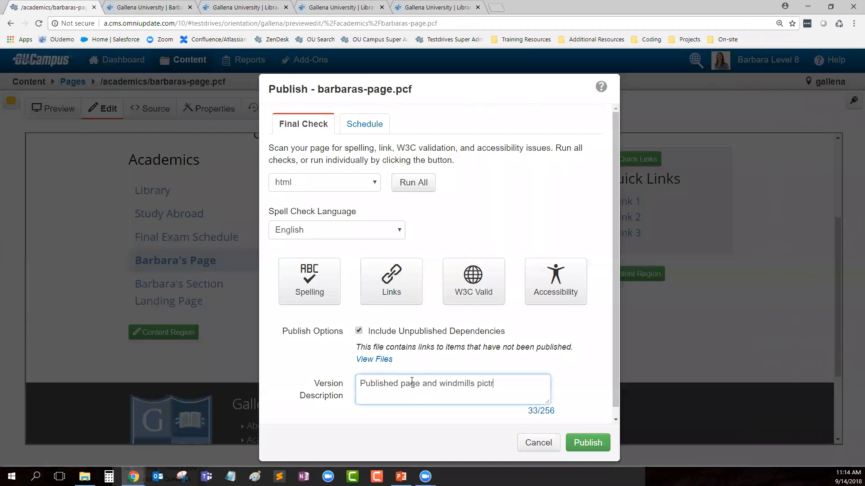
key(BackSpace)
key(BackSpace)
text(ure)
click(588, 443)
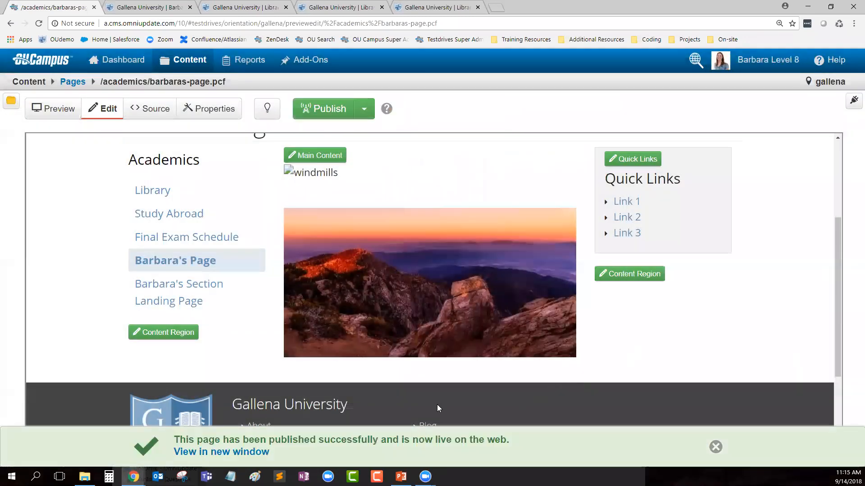
Step: View the live page, reload the editor to show the windmills photo, and check the page out
click(216, 452)
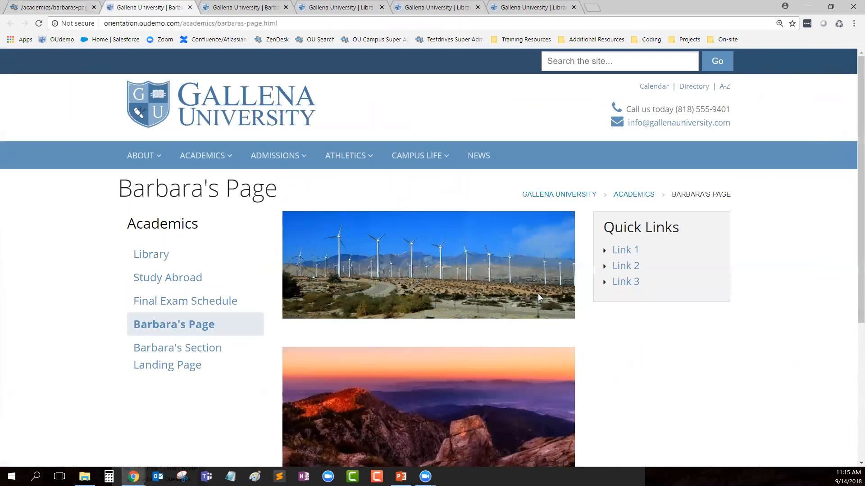
click(54, 8)
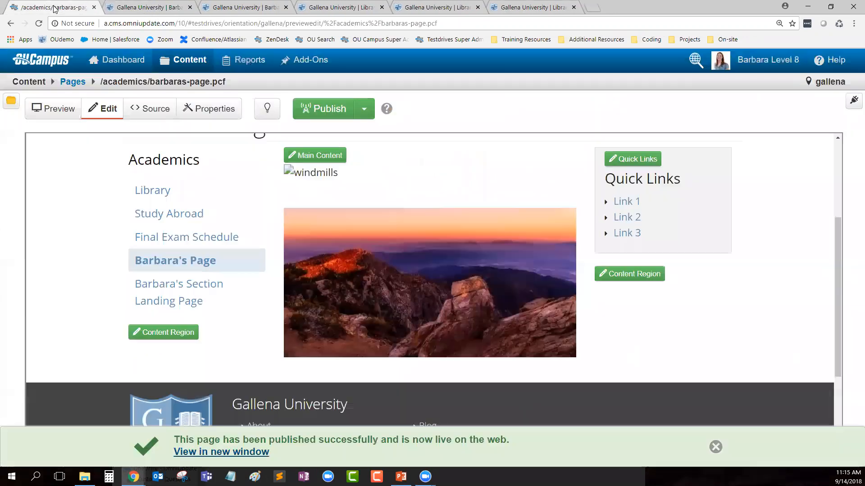
click(38, 23)
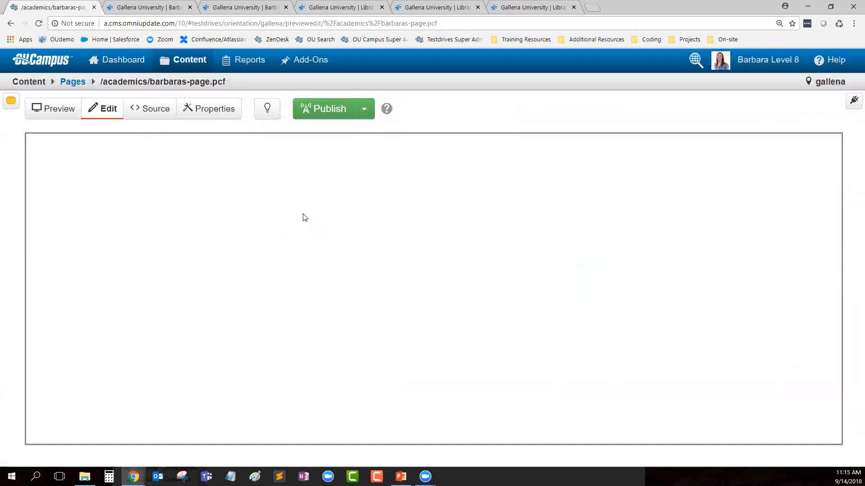
scroll(533, 352, down, 2)
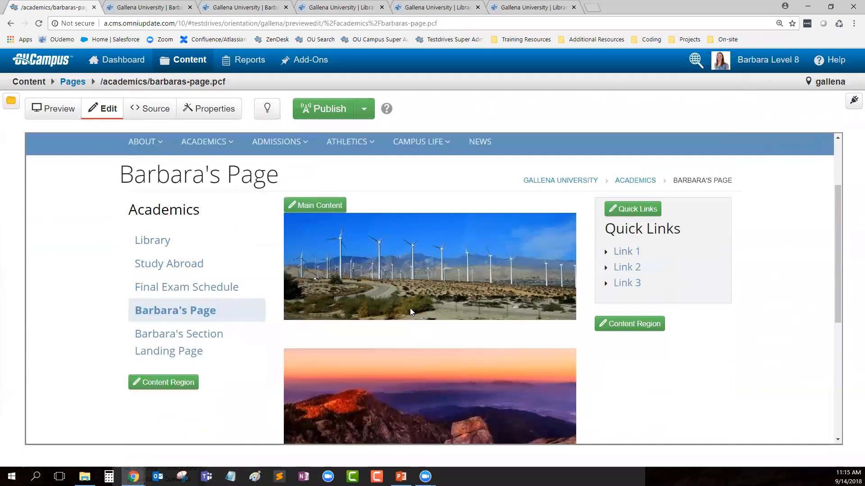
click(267, 109)
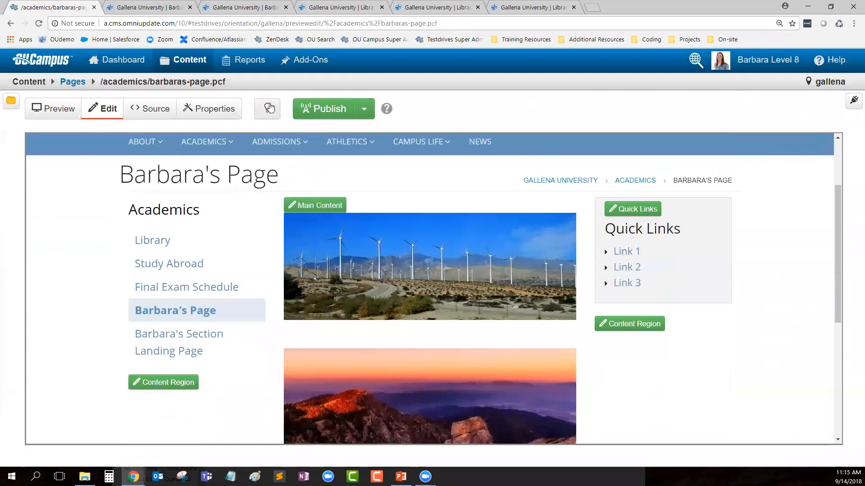
Step: In the page's Reminders properties, enable a scheduled reminder dated 13 September 2019
click(225, 112)
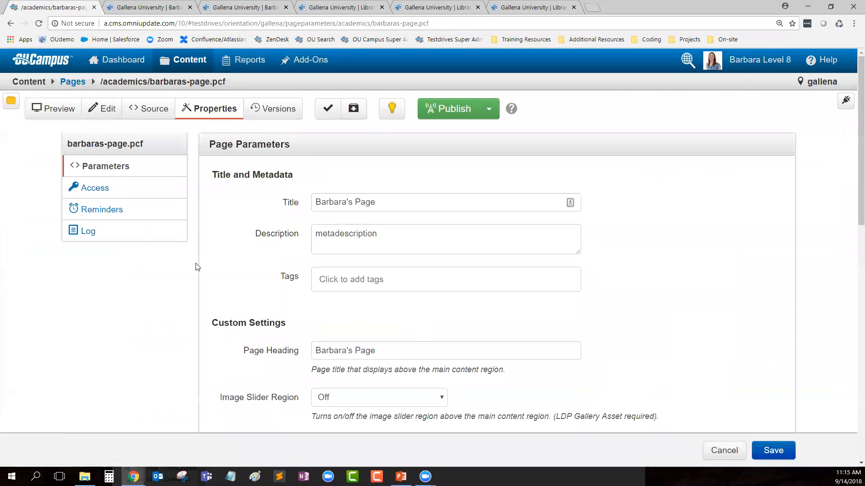
click(97, 210)
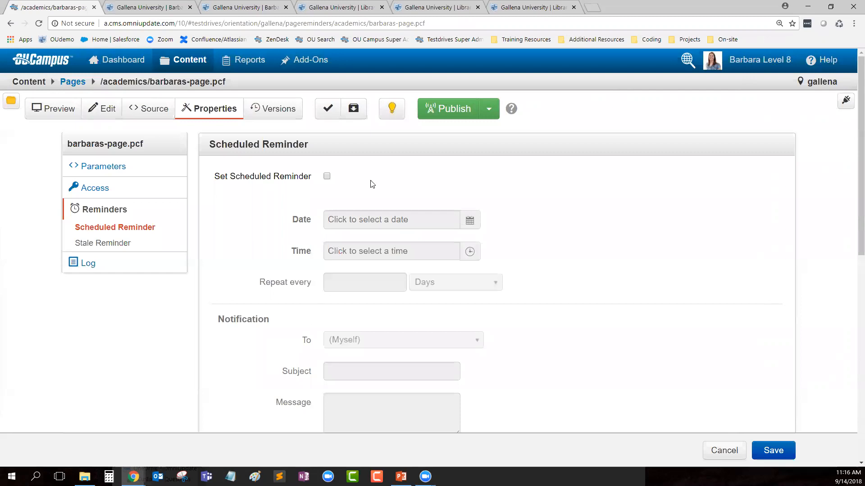
click(326, 176)
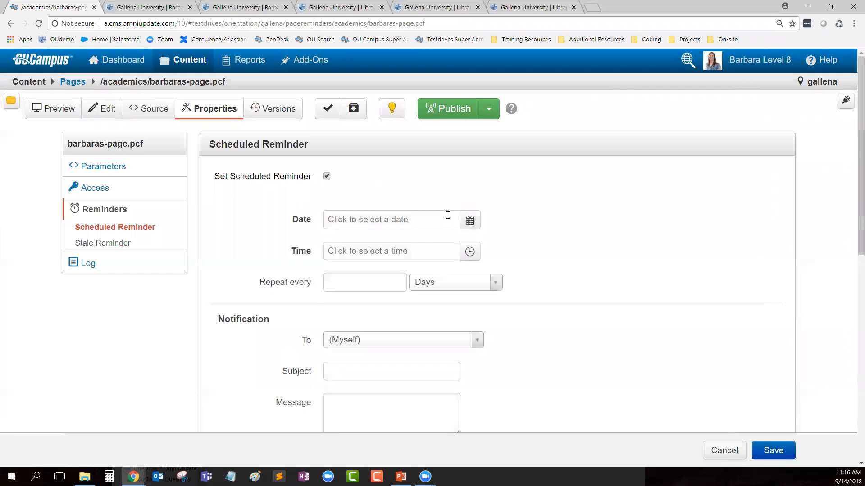
click(470, 221)
click(450, 242)
click(451, 242)
triple_click(452, 244)
triple_click(452, 243)
double_click(451, 243)
click(451, 243)
click(451, 243)
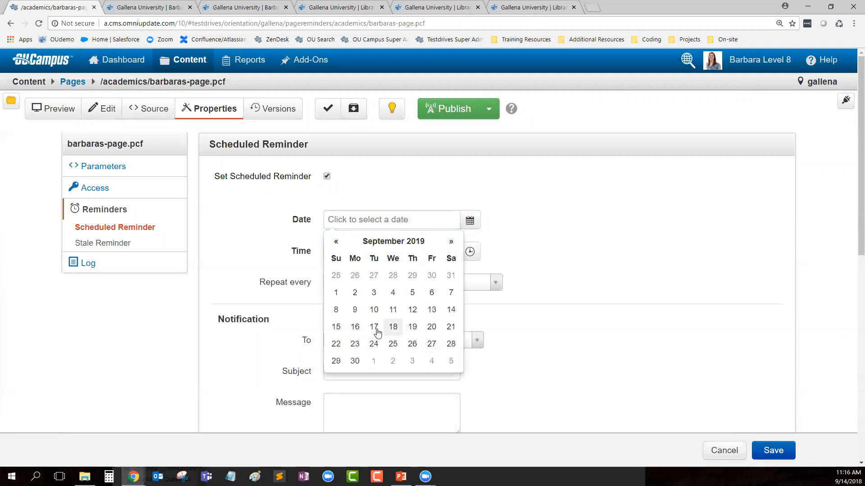
click(432, 310)
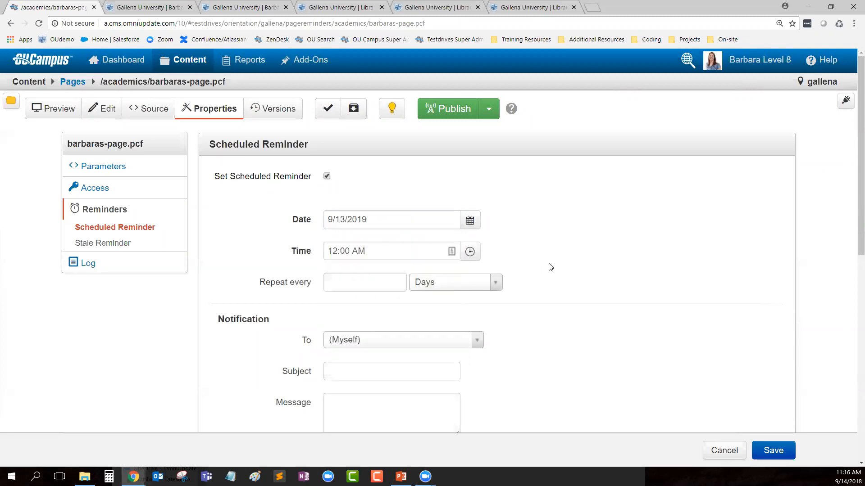
Step: Set the reminder time to 2:00 PM
click(470, 251)
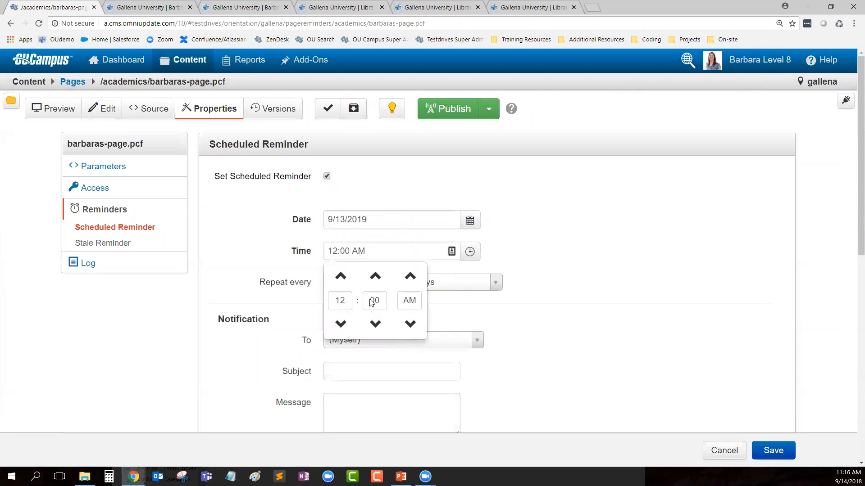
click(341, 325)
click(341, 325)
click(342, 326)
click(341, 326)
click(343, 329)
click(343, 328)
click(342, 329)
click(342, 329)
click(342, 329)
click(342, 329)
click(601, 251)
Step: Enter subject 'Edit this' and a two-line greeting asking to edit this, with the recipient kept as (Myself)
scroll(589, 370, down, 2)
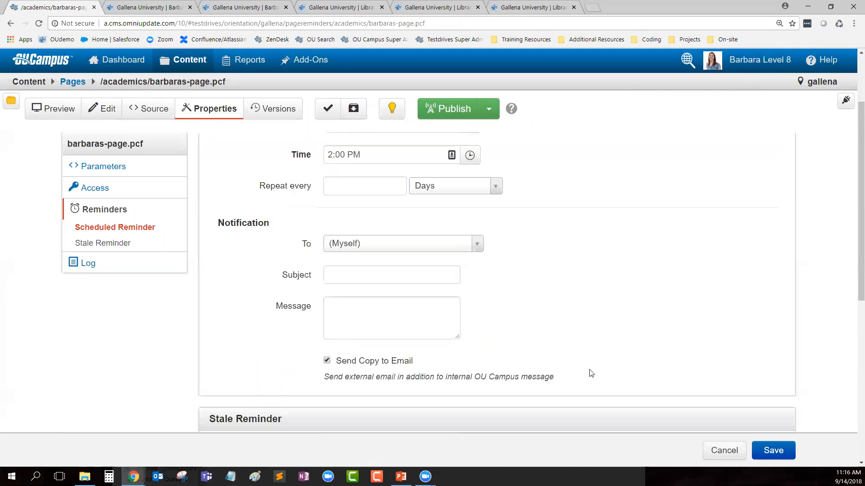
click(350, 269)
text(Edit this)
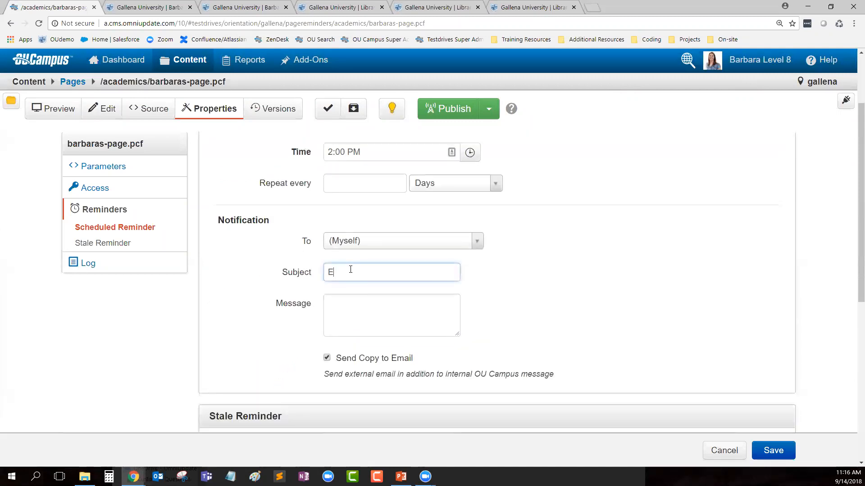
click(376, 308)
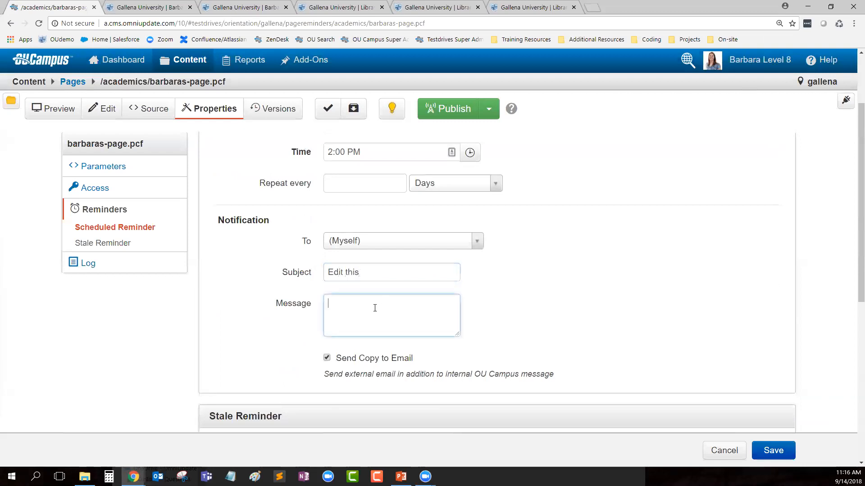
text(Hi Barbara!)
key(Return)
text(You need to edit h)
key(BackSpace)
text(this!!!)
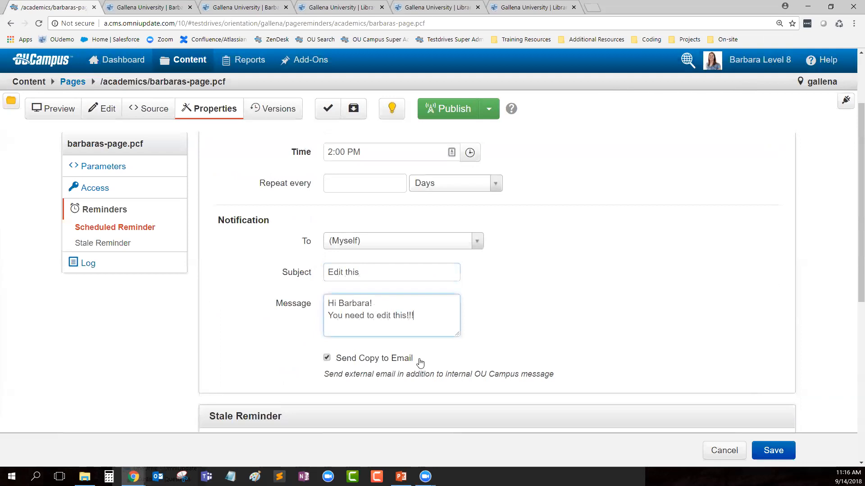
drag(415, 359, 334, 359)
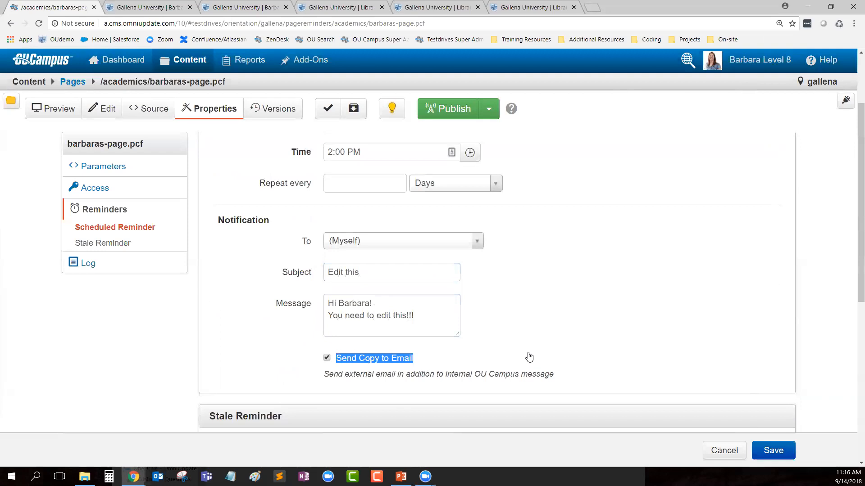
click(364, 244)
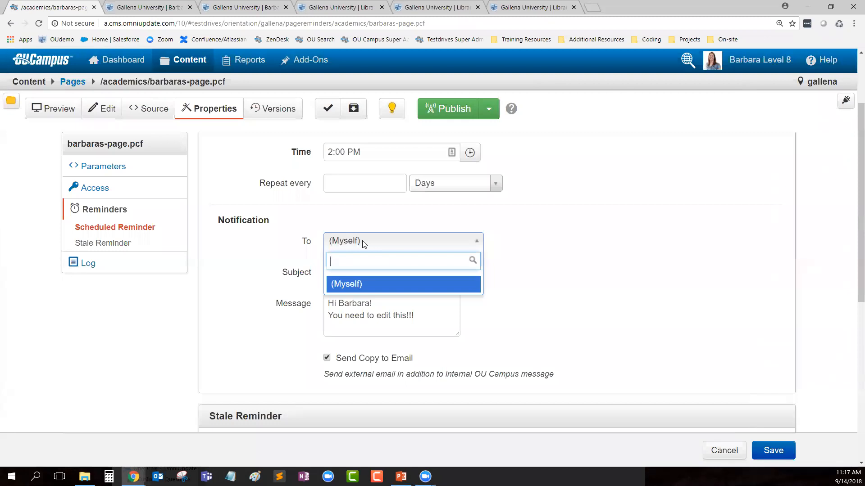
click(635, 263)
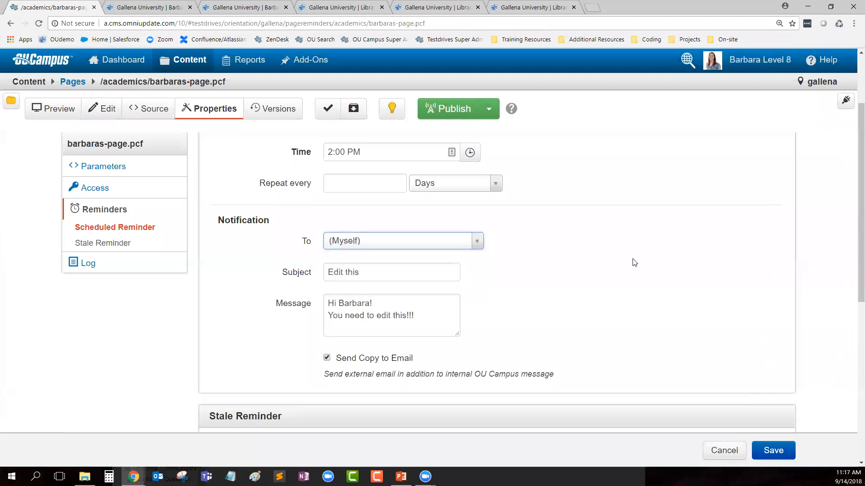
scroll(636, 264, down, 1)
scroll(638, 261, down, 4)
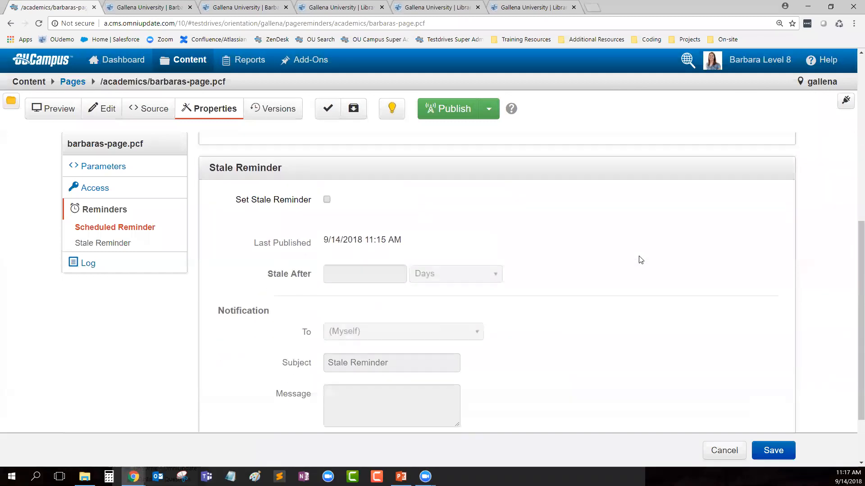
scroll(639, 257, up, 7)
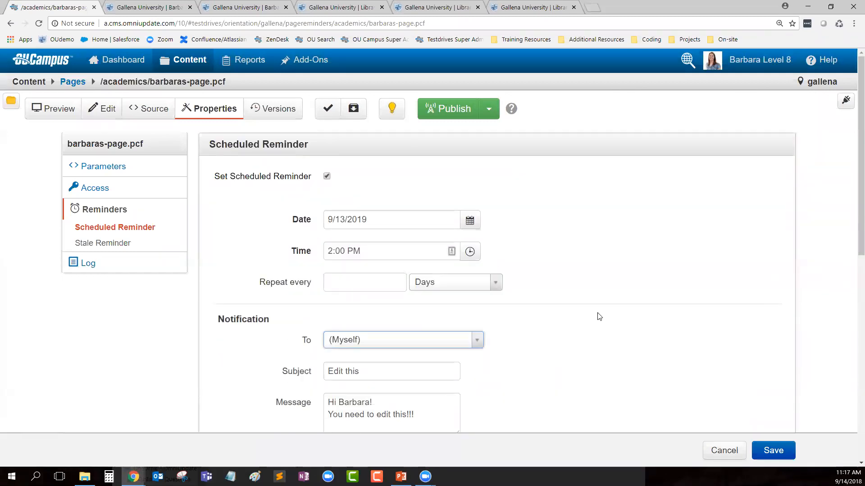
scroll(600, 314, down, 6)
scroll(604, 314, down, 1)
scroll(309, 187, up, 1)
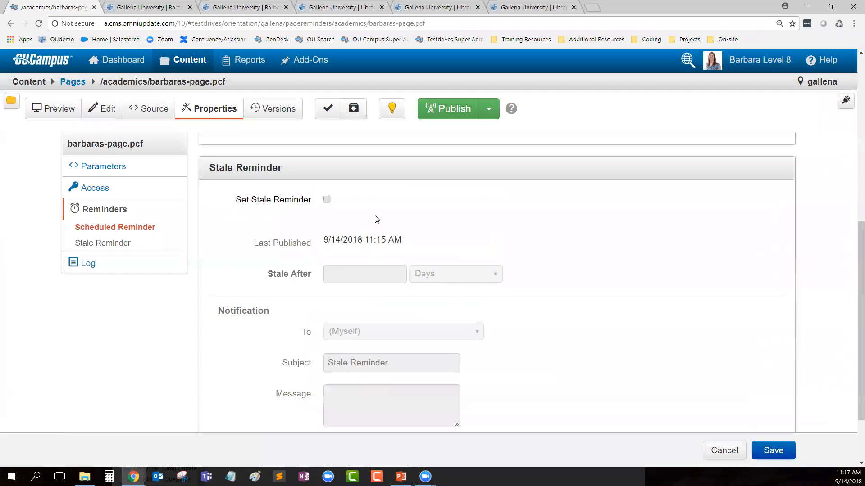
click(326, 200)
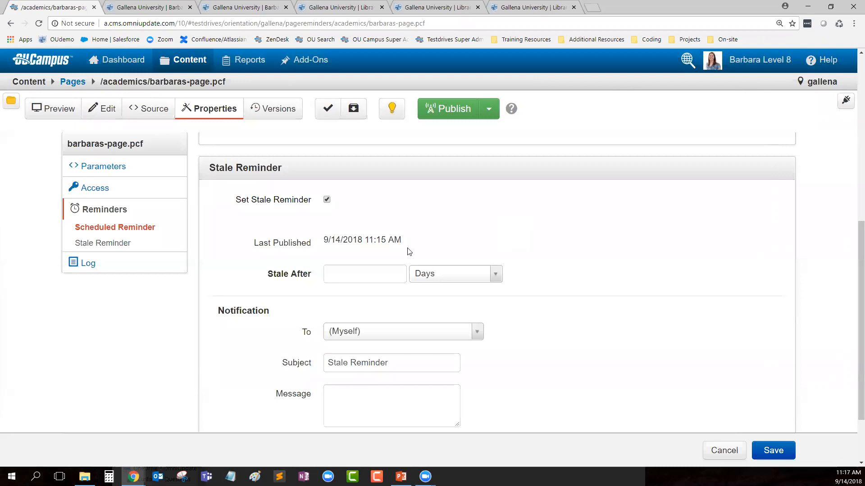
click(378, 279)
text(14)
click(472, 241)
drag(323, 240, 342, 240)
scroll(493, 293, down, 1)
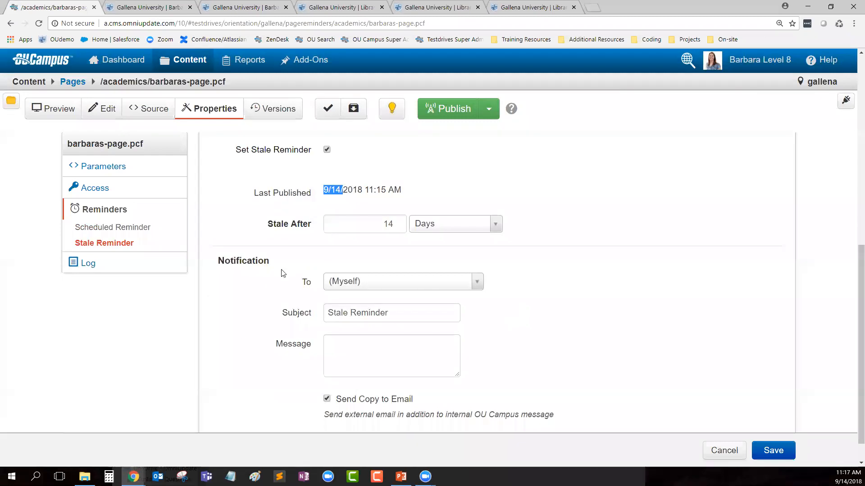
scroll(575, 337, up, 1)
click(449, 243)
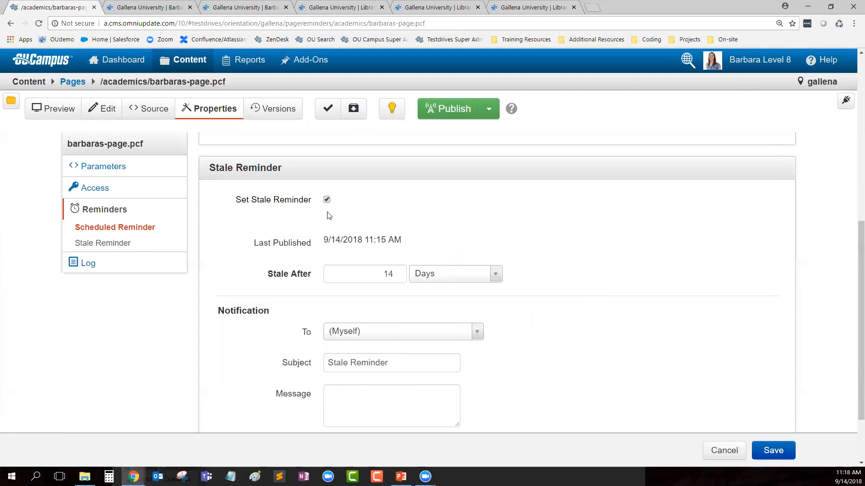
click(327, 199)
scroll(382, 227, up, 7)
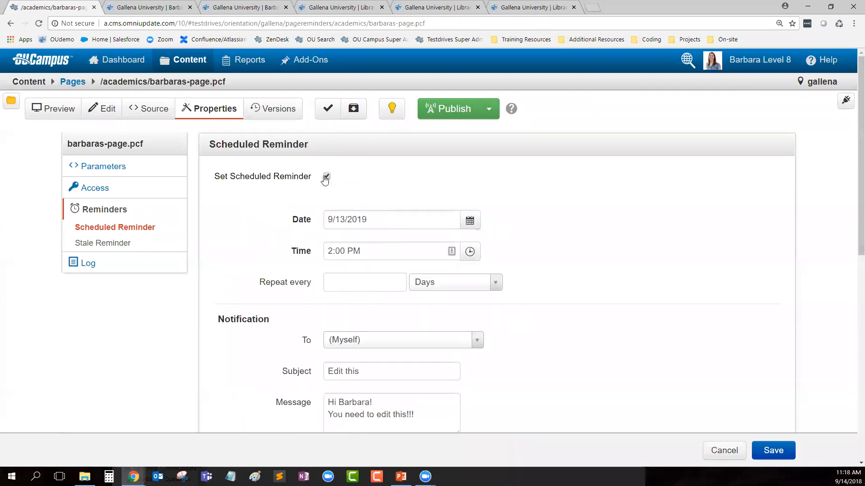
click(326, 176)
Step: Open the page Log and walk through its four entries, from Created from TCF to the 11:15 AM publish
click(73, 264)
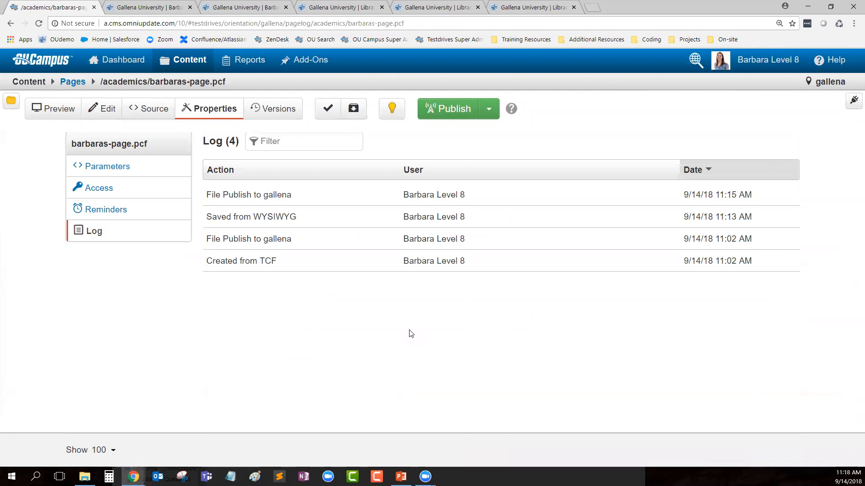
drag(278, 262, 261, 264)
drag(300, 241, 215, 240)
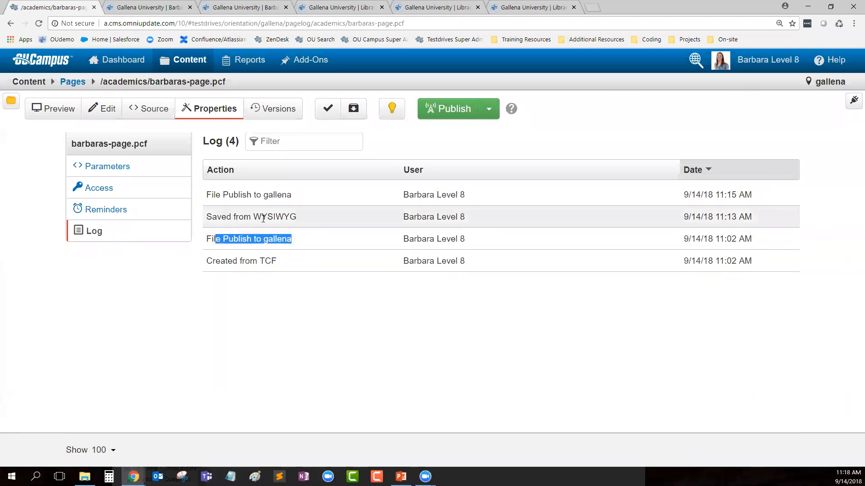
drag(299, 218, 206, 218)
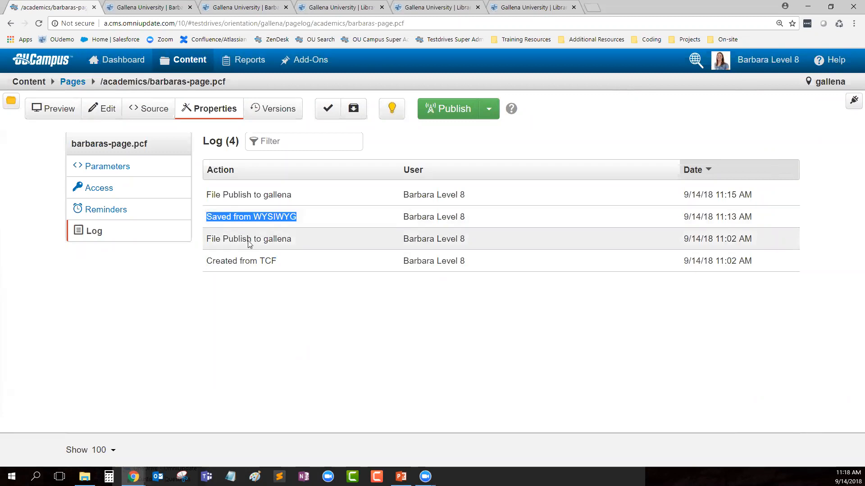
drag(299, 195, 238, 206)
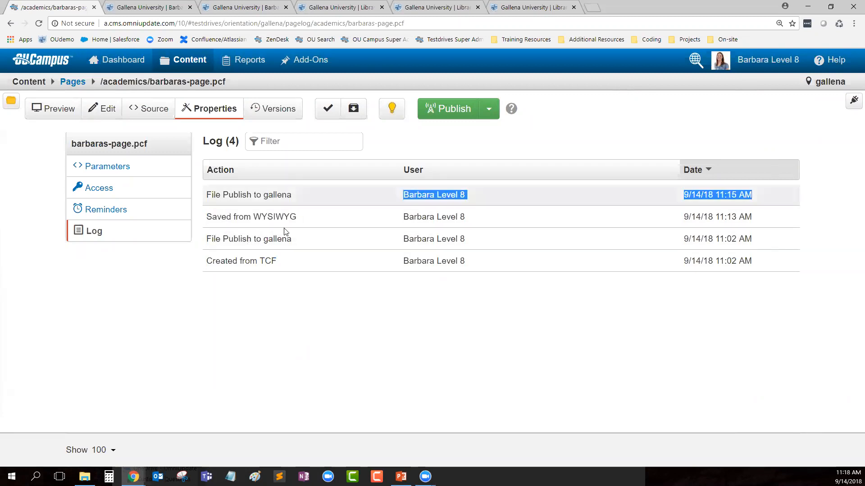
click(536, 348)
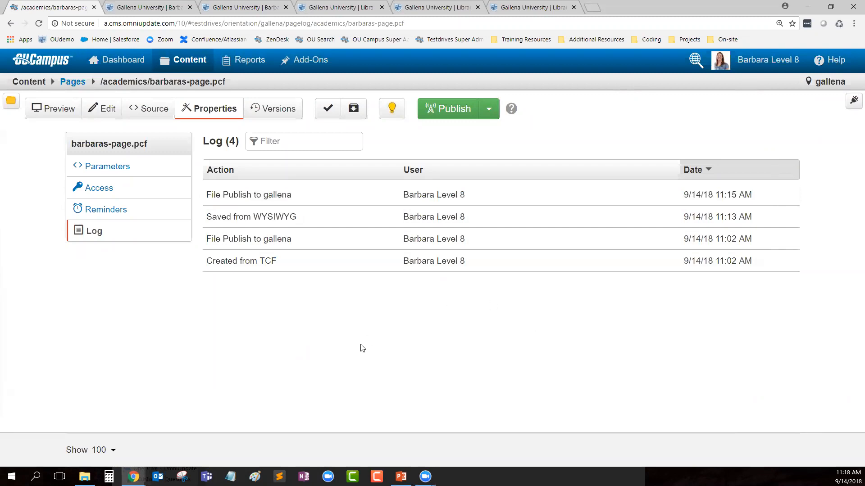
Step: Show the page's Access settings, where Everyone is the group allowed to edit
click(92, 187)
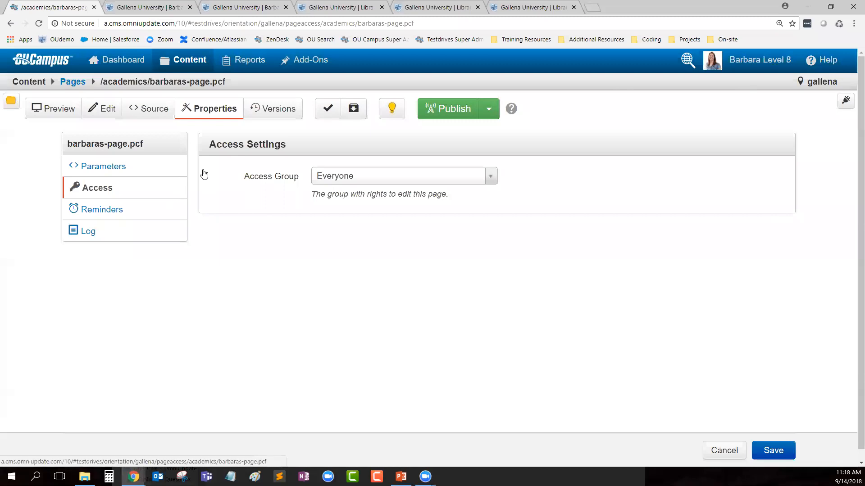
Step: View barbaras-page.pcf's source and highlight the maincontent ouc:div and ouc:editor tags on line 69
click(146, 114)
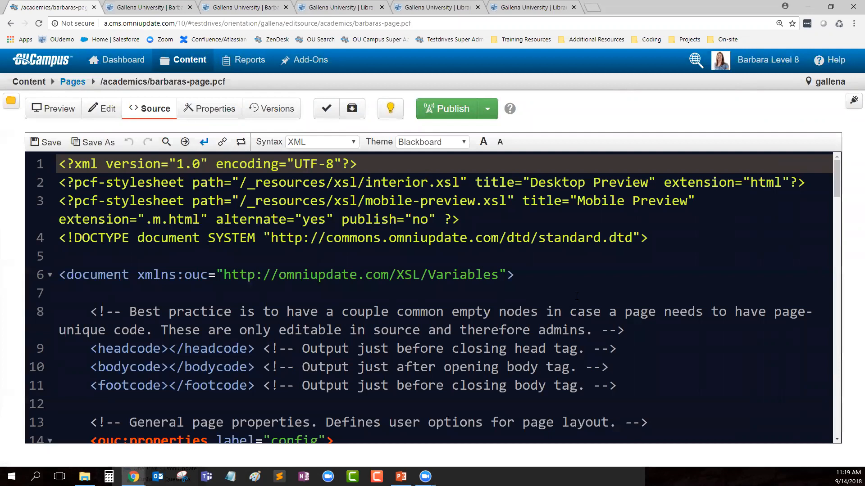
scroll(516, 293, down, 5)
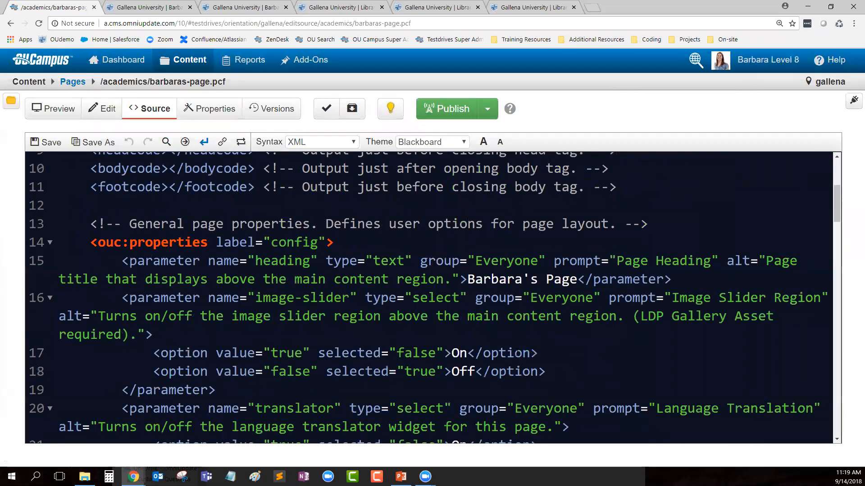
scroll(573, 307, up, 5)
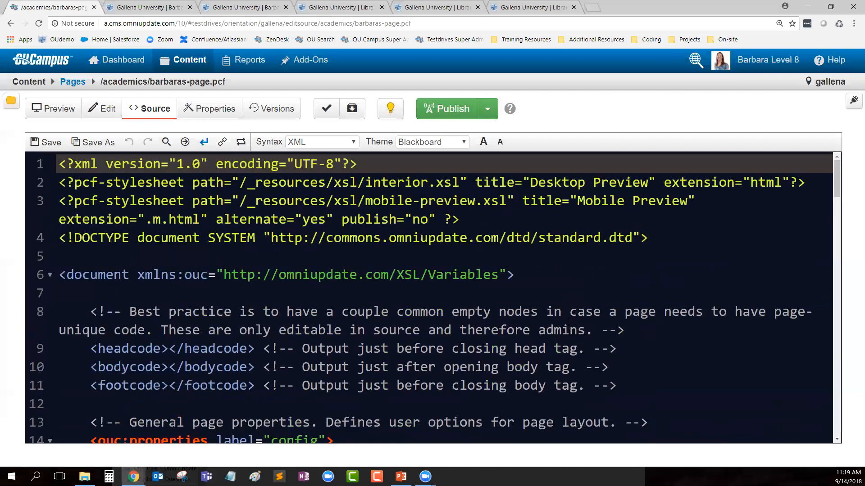
double_click(86, 163)
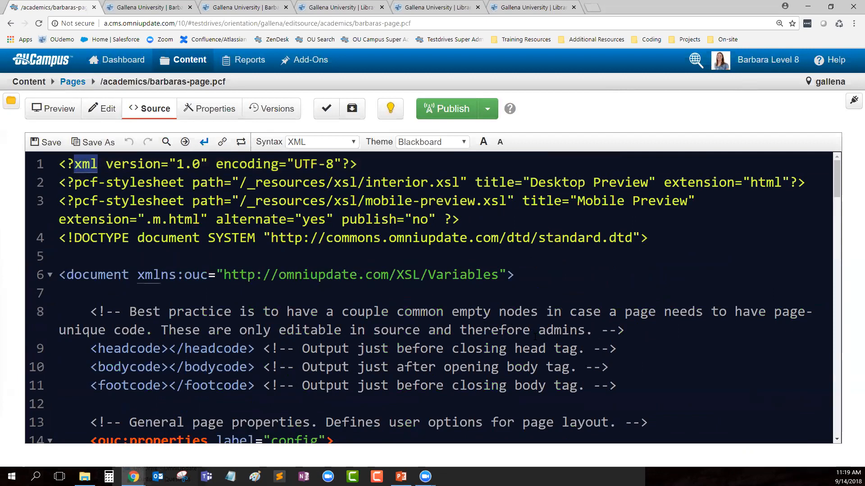
scroll(479, 301, down, 8)
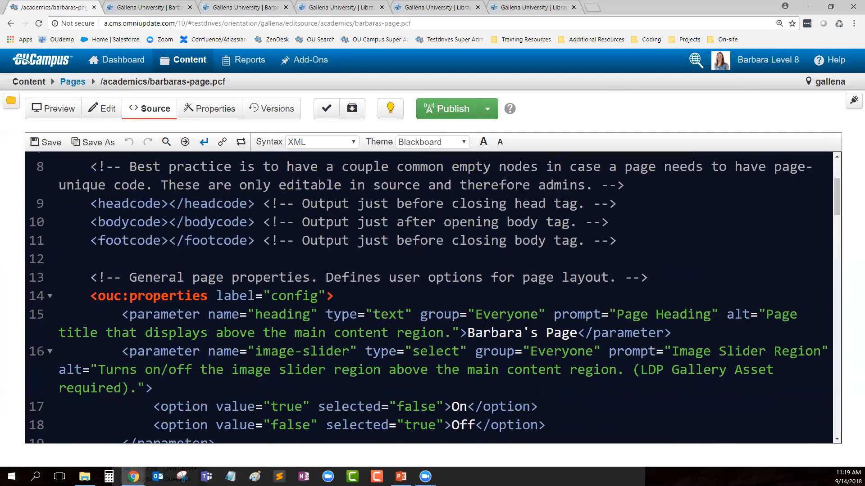
scroll(484, 315, down, 10)
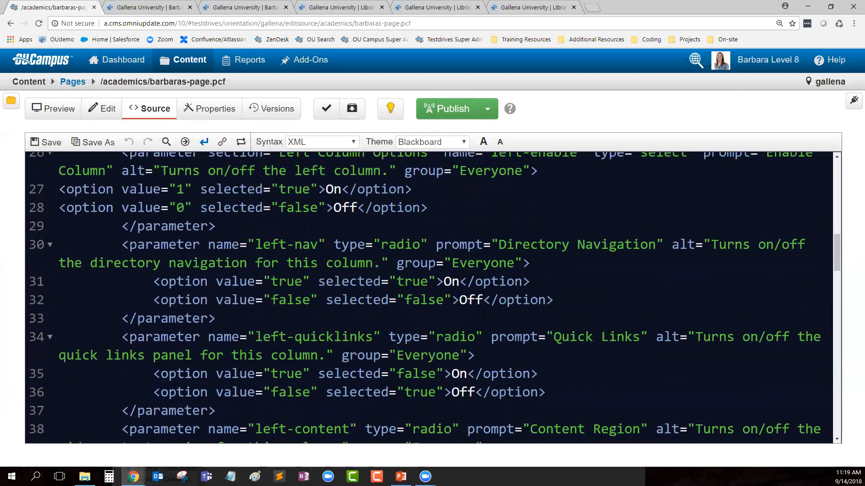
scroll(484, 315, down, 10)
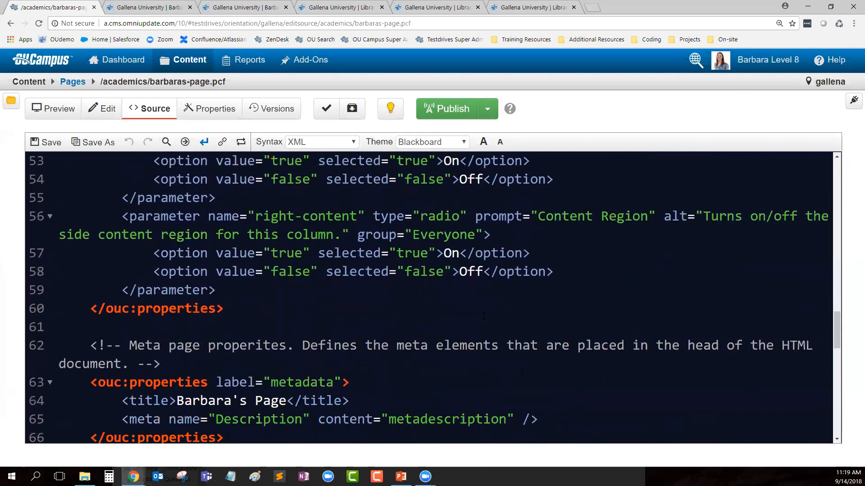
scroll(439, 335, down, 2)
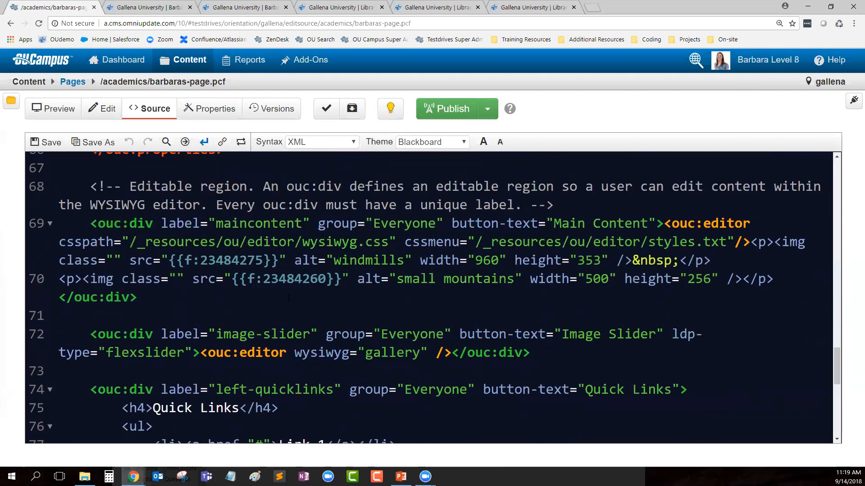
drag(90, 224, 154, 227)
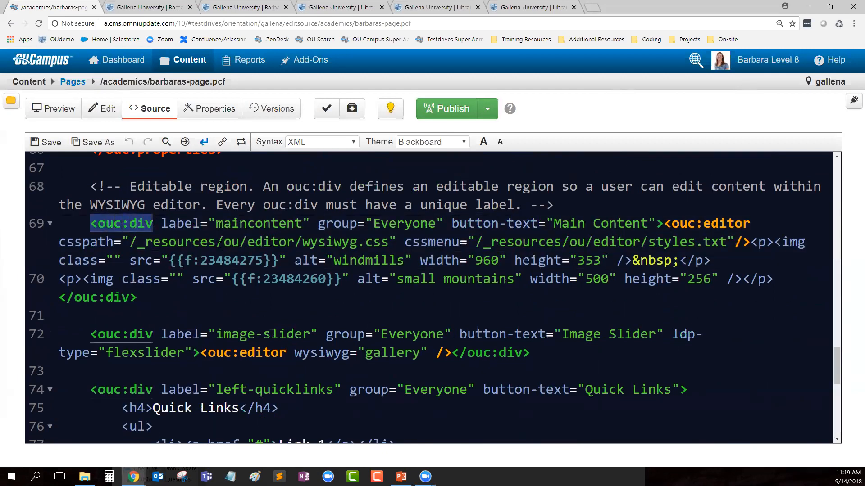
drag(664, 224, 749, 224)
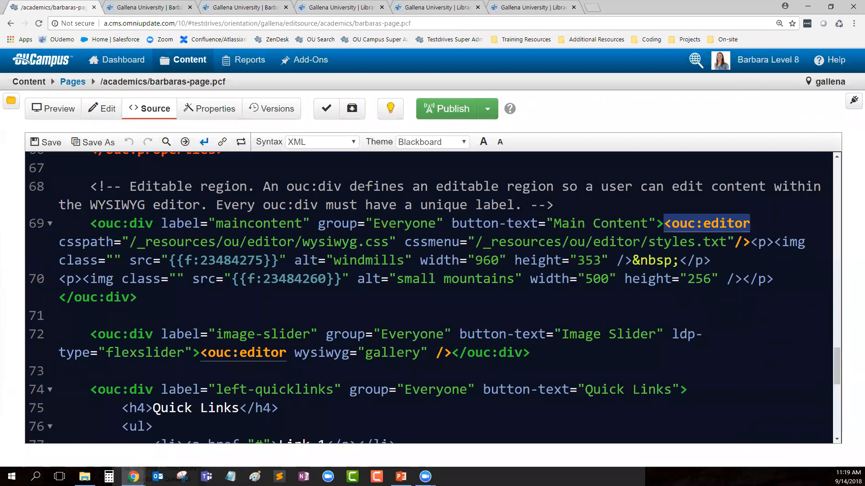
Step: Add the sentence 'This is text that … added in source code.' on its own line above the windmills image, then save
click(752, 242)
click(773, 242)
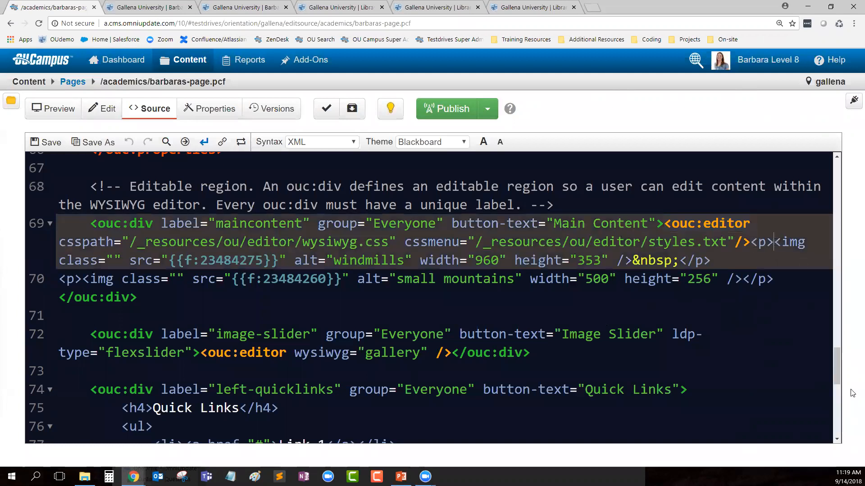
key(Return)
key(Return)
key(Up)
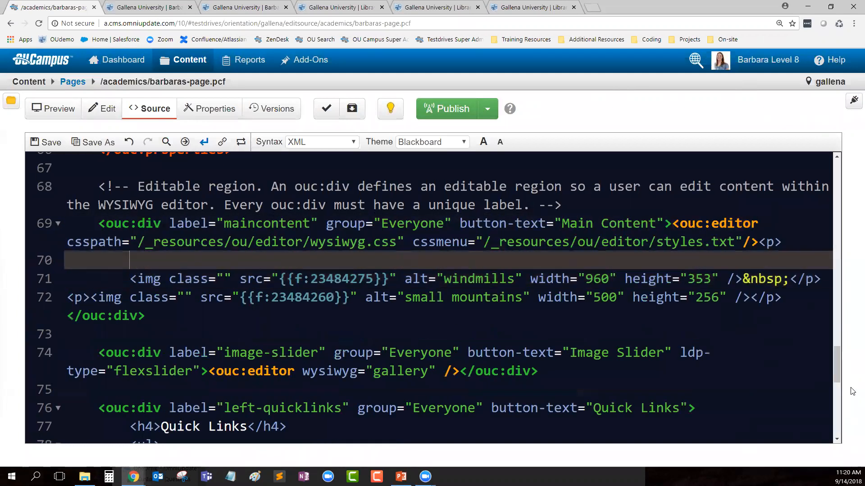
text(This is text that Barbar)
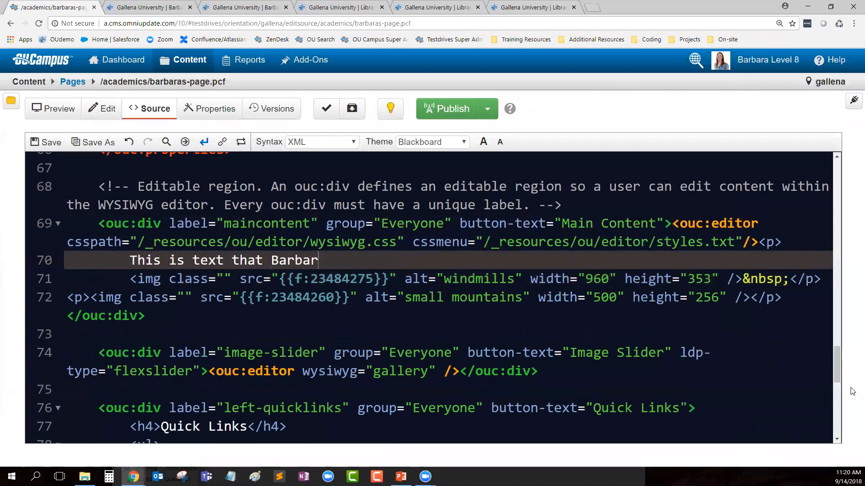
text(a added in source code.)
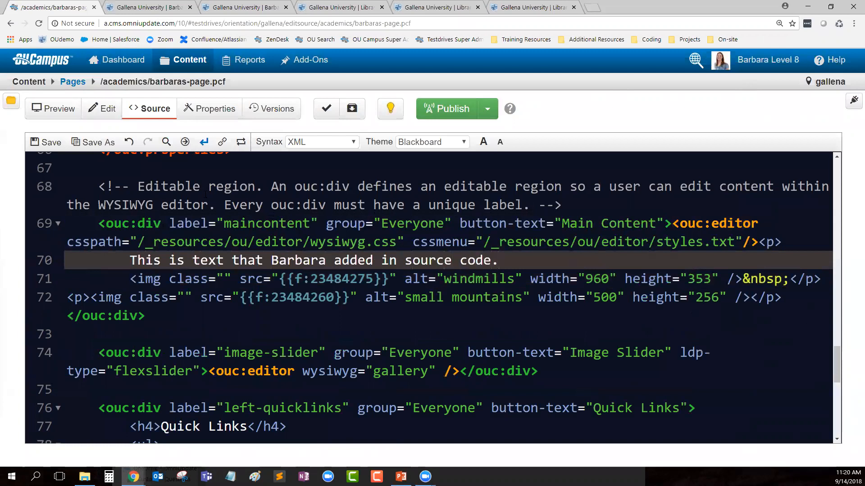
click(51, 142)
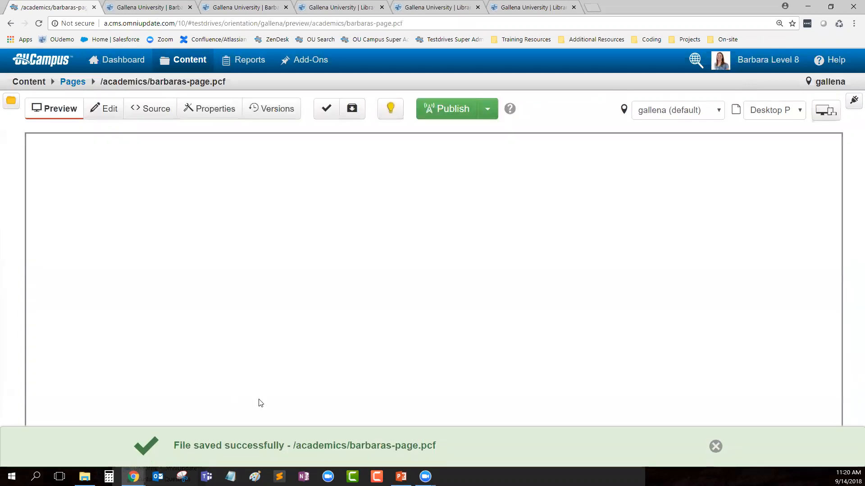
Step: Highlight the new sentence above the windmills photo in the preview, then switch to PowerPoint
drag(288, 303, 543, 303)
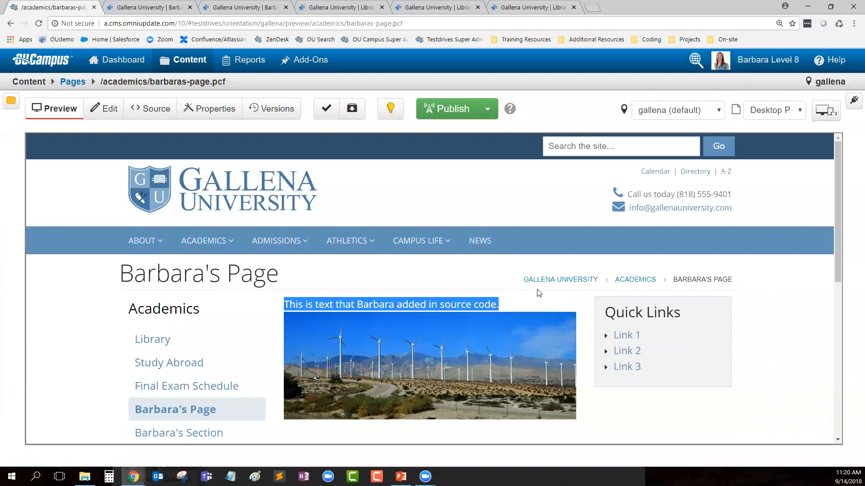
click(525, 303)
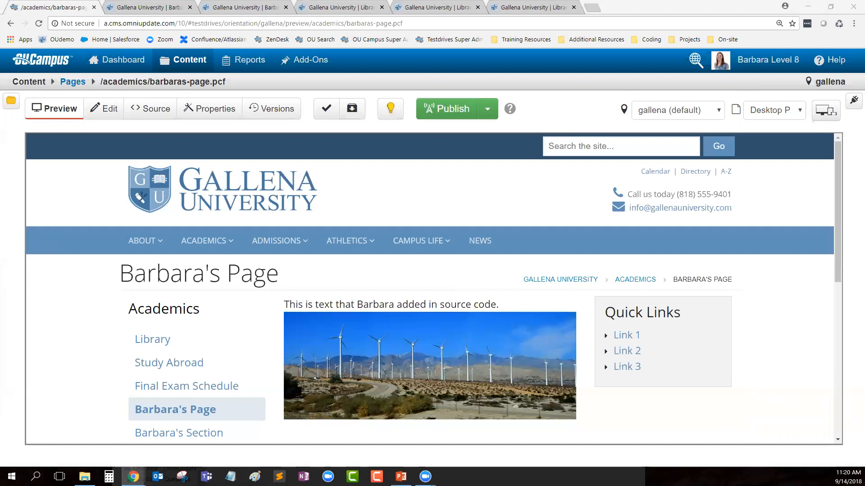
key(alt+Tab)
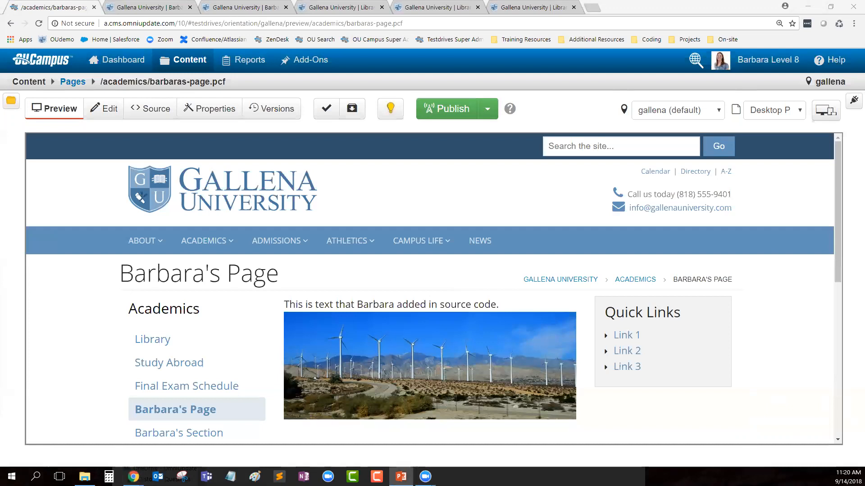
key(shift+F5)
Step: Insert the Blog - Homecoming and Reunions asset above the sentence in Main Content and save
click(104, 108)
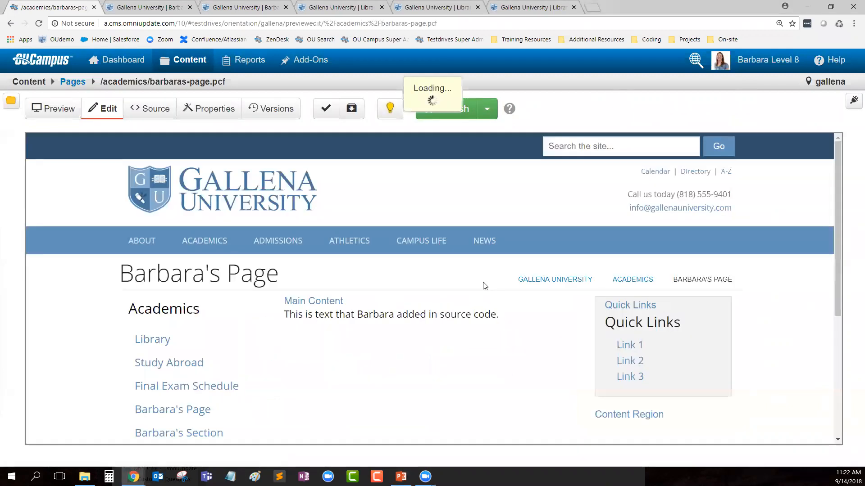
scroll(379, 272, down, 1)
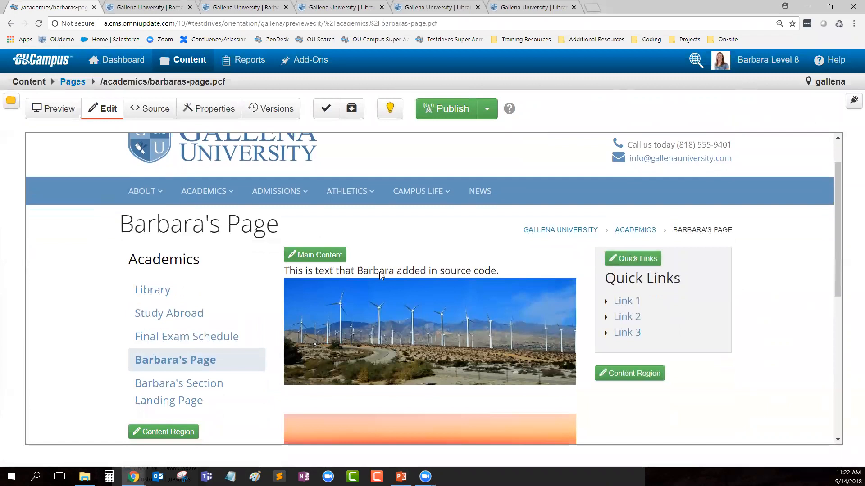
click(332, 255)
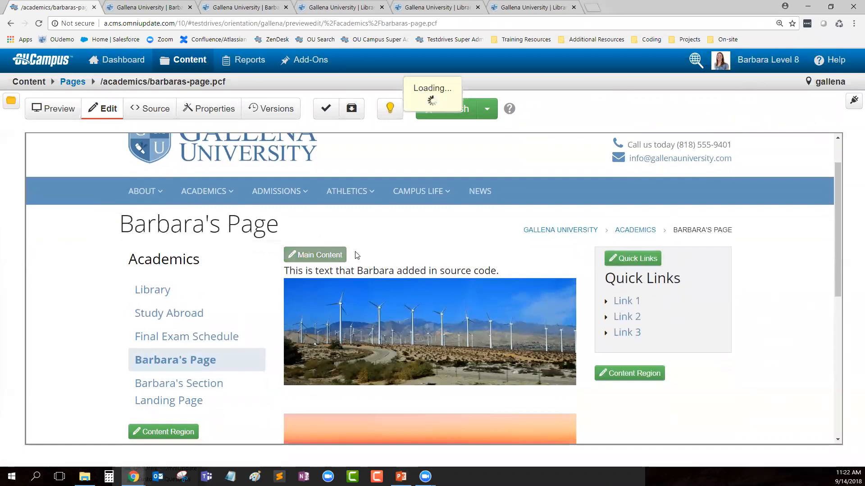
key(Up)
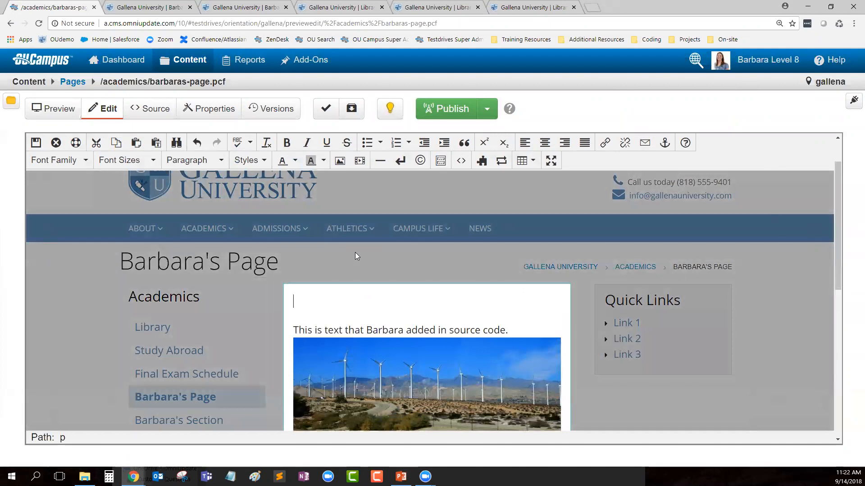
click(503, 165)
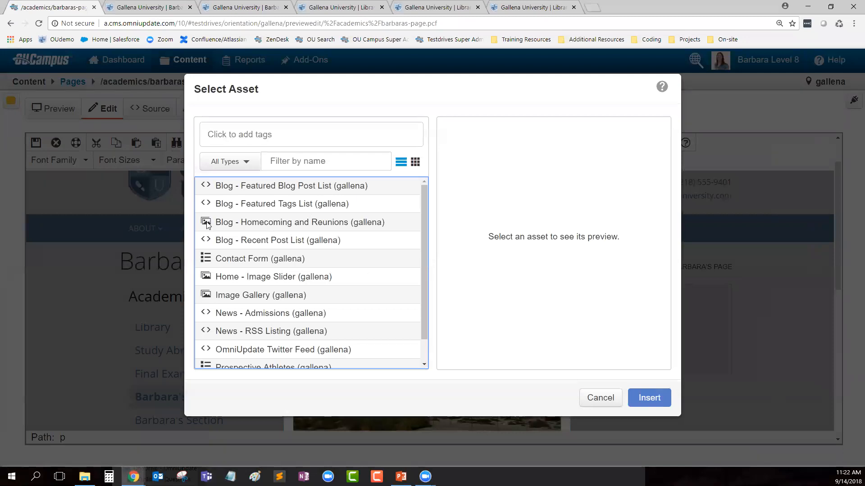
click(231, 224)
click(645, 398)
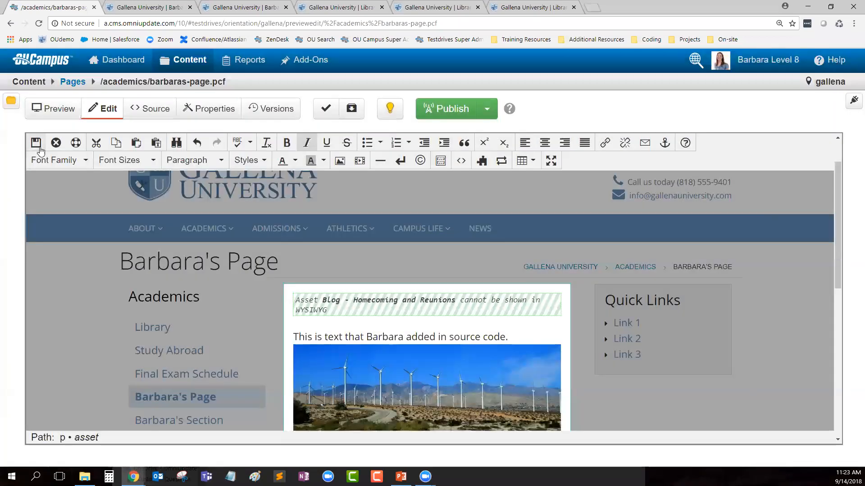
click(37, 146)
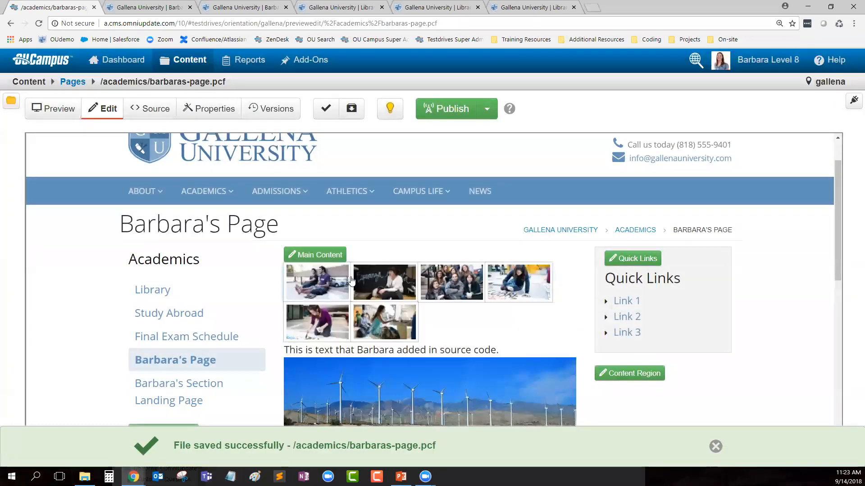
Step: Insert the Blog - Homecoming and Reunions asset into the left region below the Academics links and save
scroll(341, 222, down, 1)
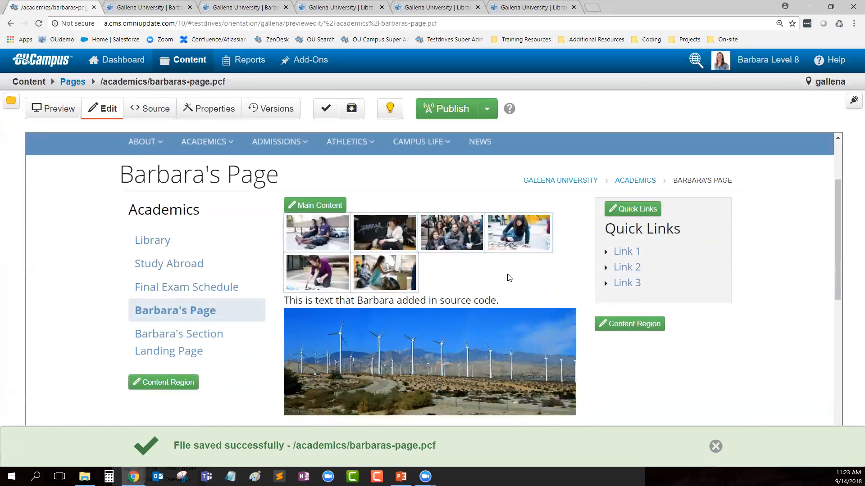
scroll(515, 330, down, 1)
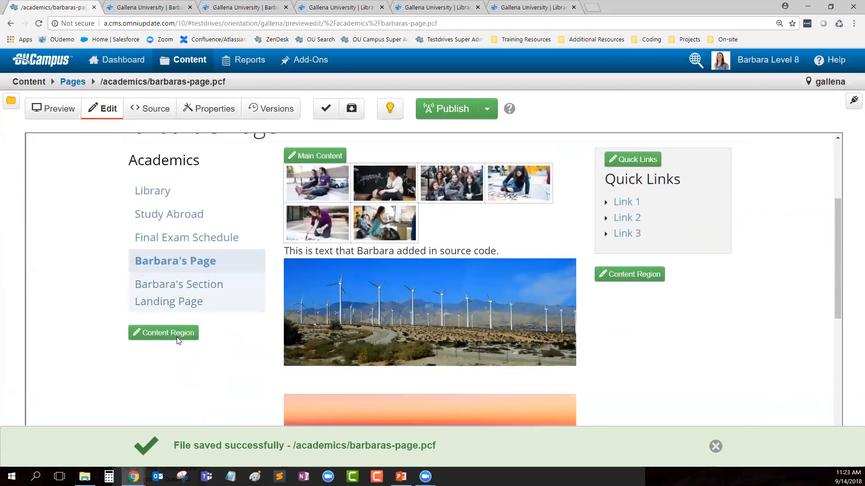
click(170, 332)
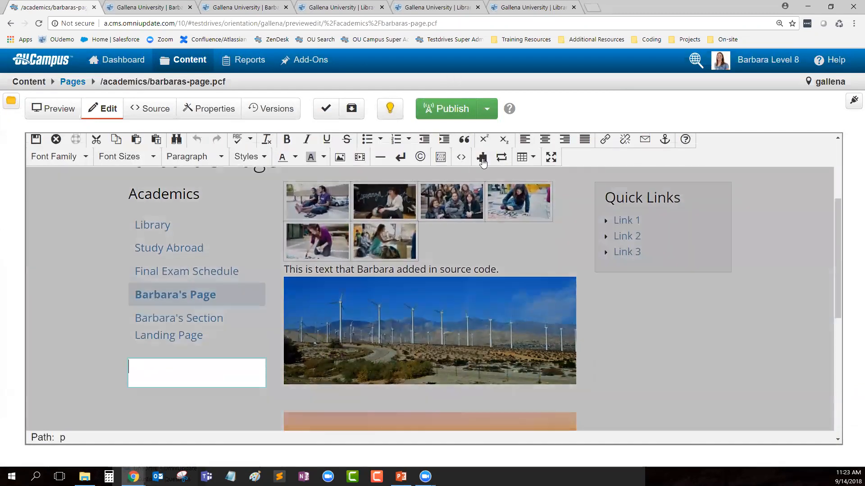
click(482, 158)
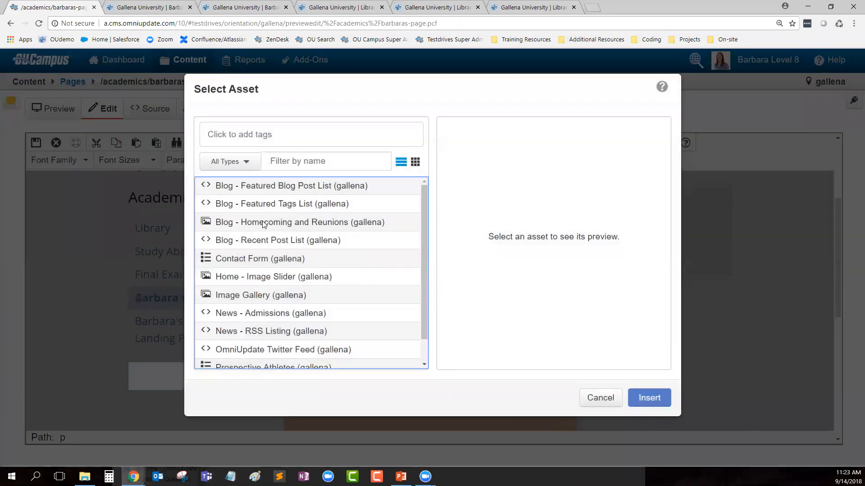
click(264, 223)
click(648, 398)
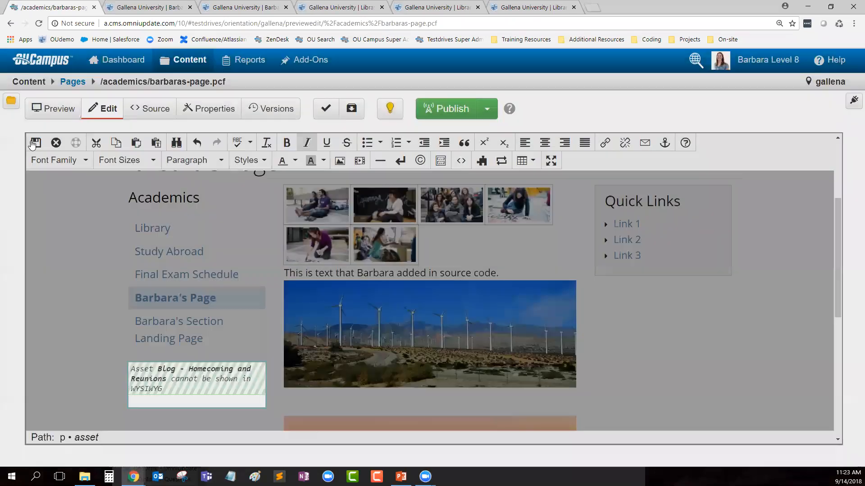
click(34, 144)
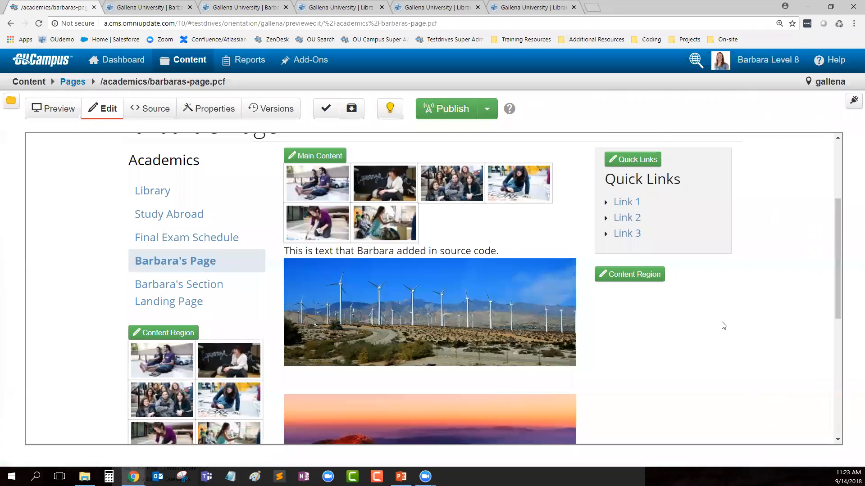
Step: Switch the Image Slider Region page parameter to On and save the parameters
click(851, 102)
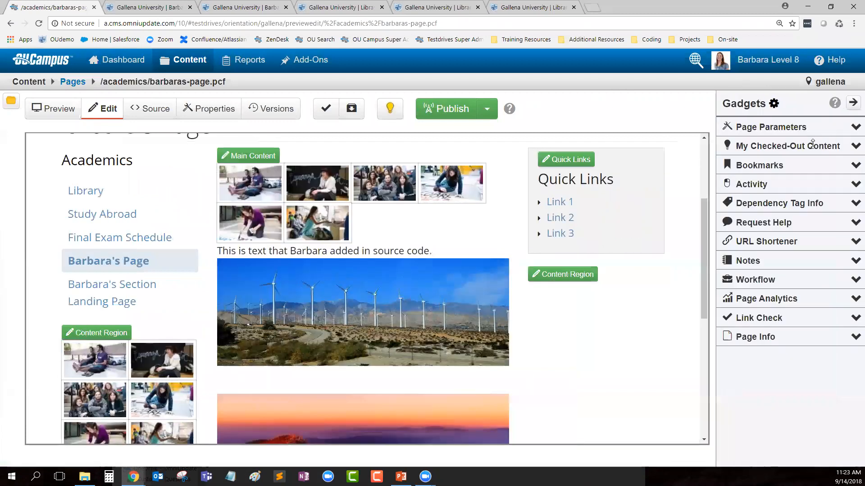
click(854, 127)
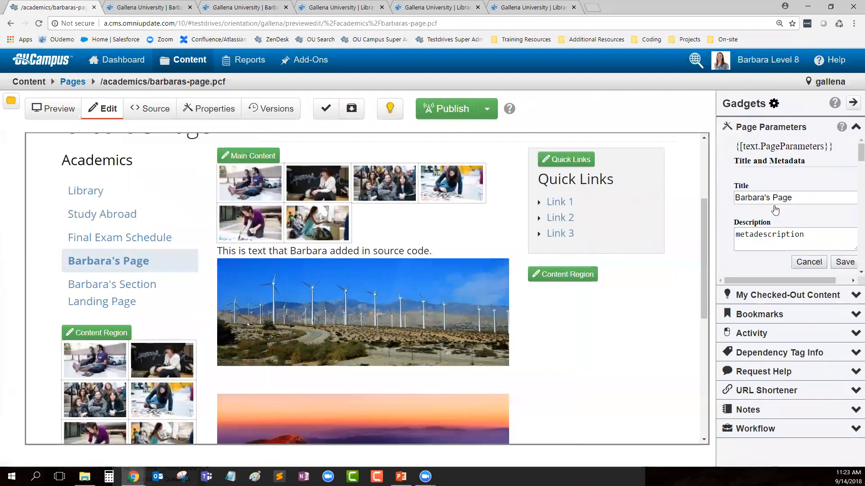
scroll(775, 210, down, 8)
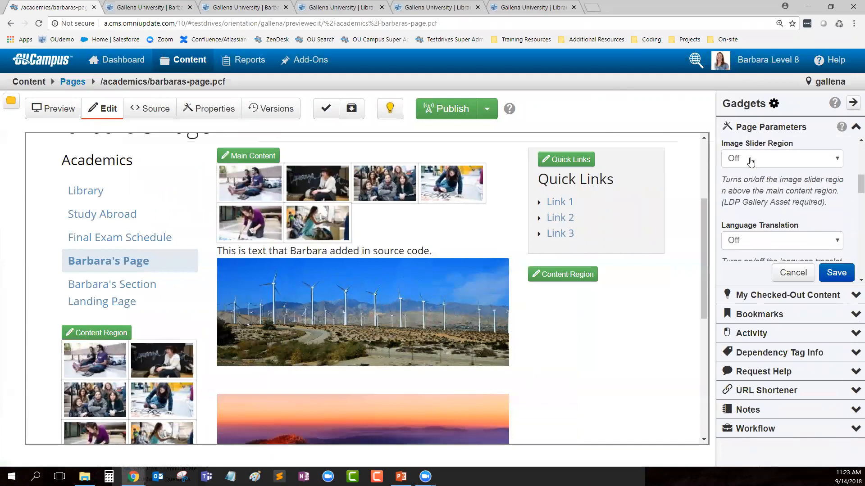
click(751, 160)
click(749, 169)
click(836, 272)
scroll(263, 279, up, 2)
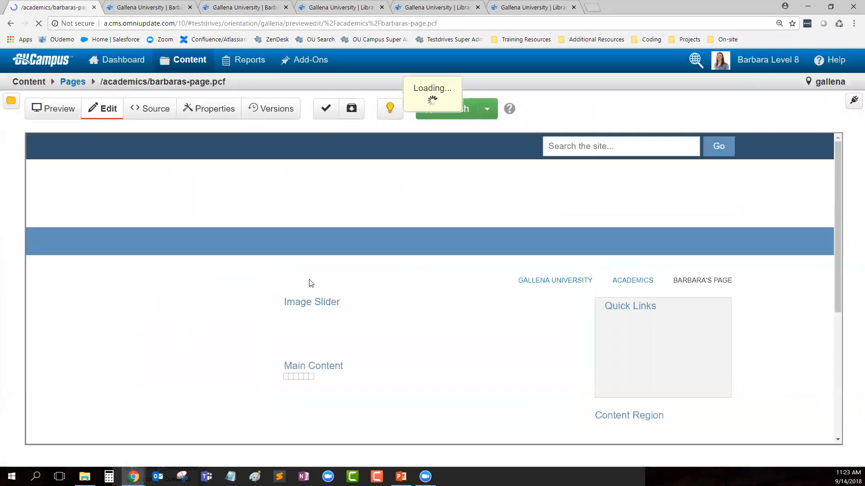
Step: Fill the image slider with the Blog - Homecoming and Reunions asset and step through its photos
click(315, 307)
click(246, 223)
click(643, 399)
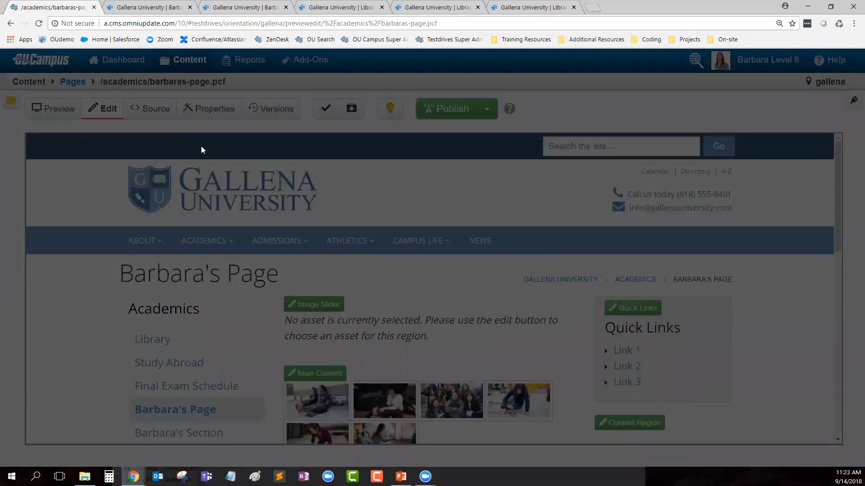
scroll(543, 337, down, 2)
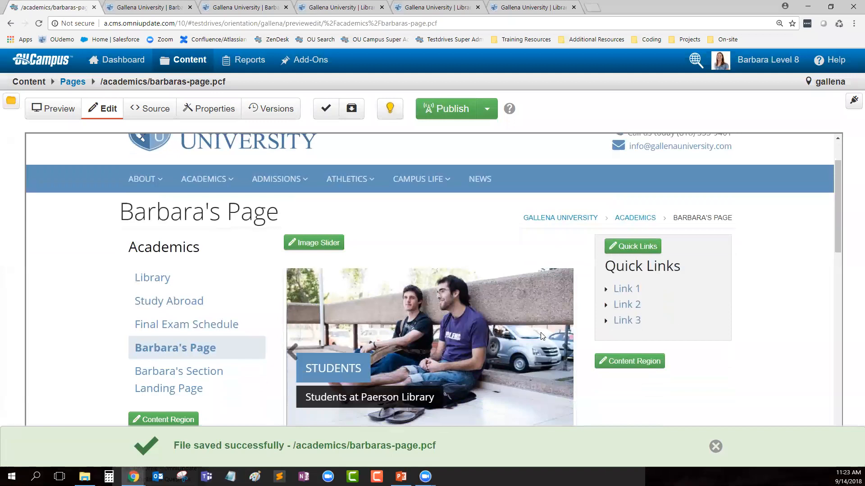
scroll(542, 337, down, 1)
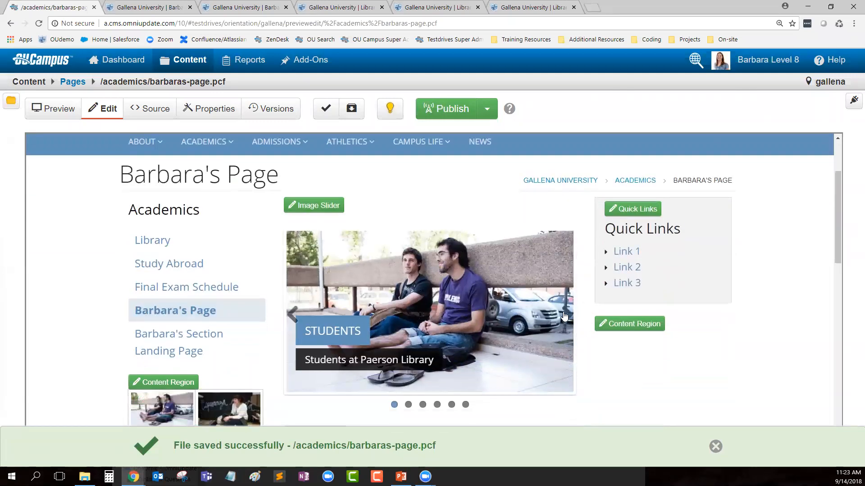
click(565, 317)
click(566, 317)
scroll(577, 317, down, 1)
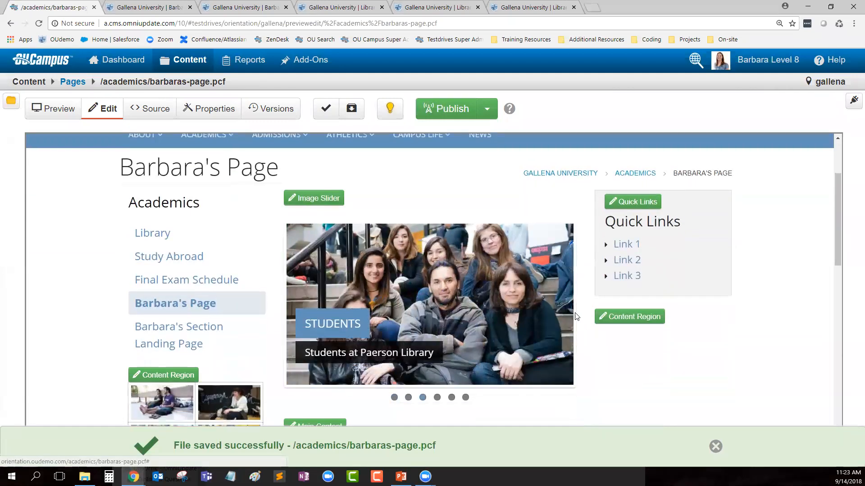
scroll(577, 317, down, 1)
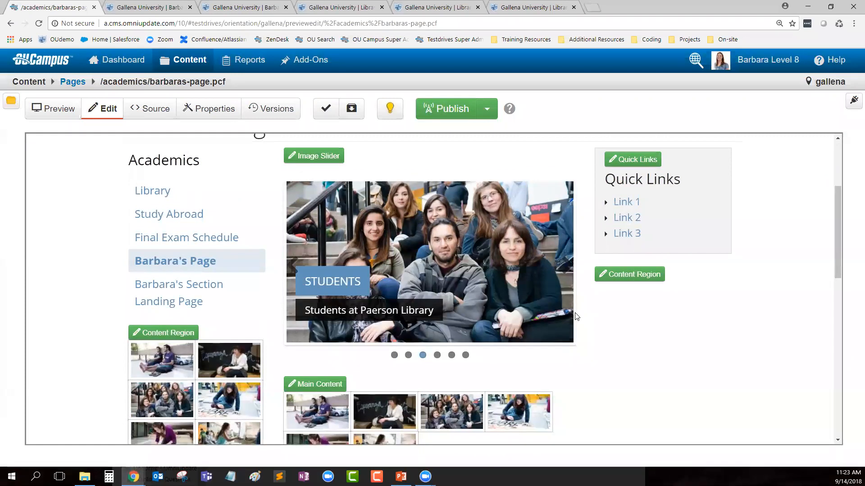